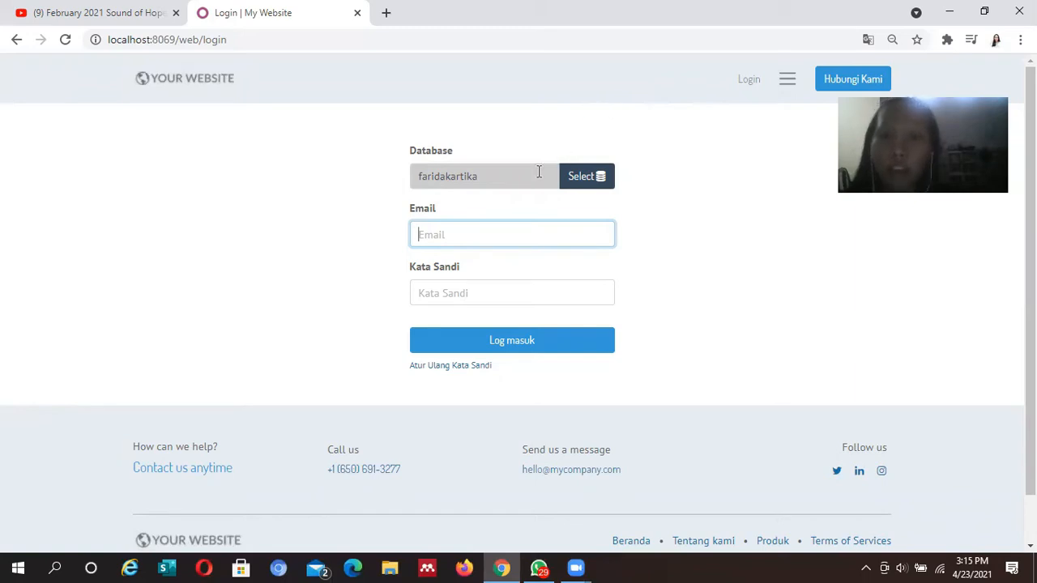
Log into the chosen Odoo database with the saved login e-mail and the account password
left_click(580, 187)
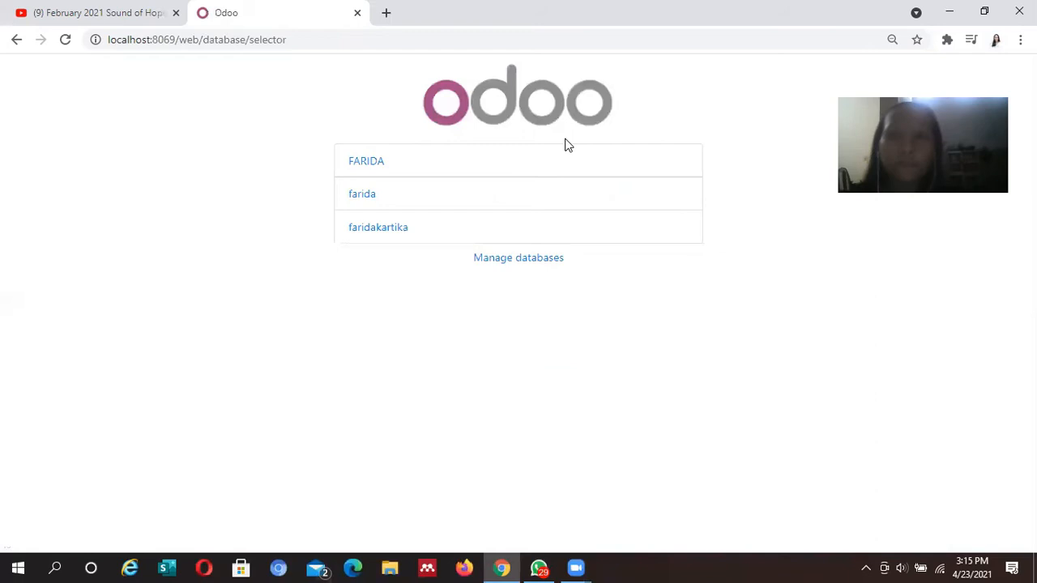
left_click(396, 231)
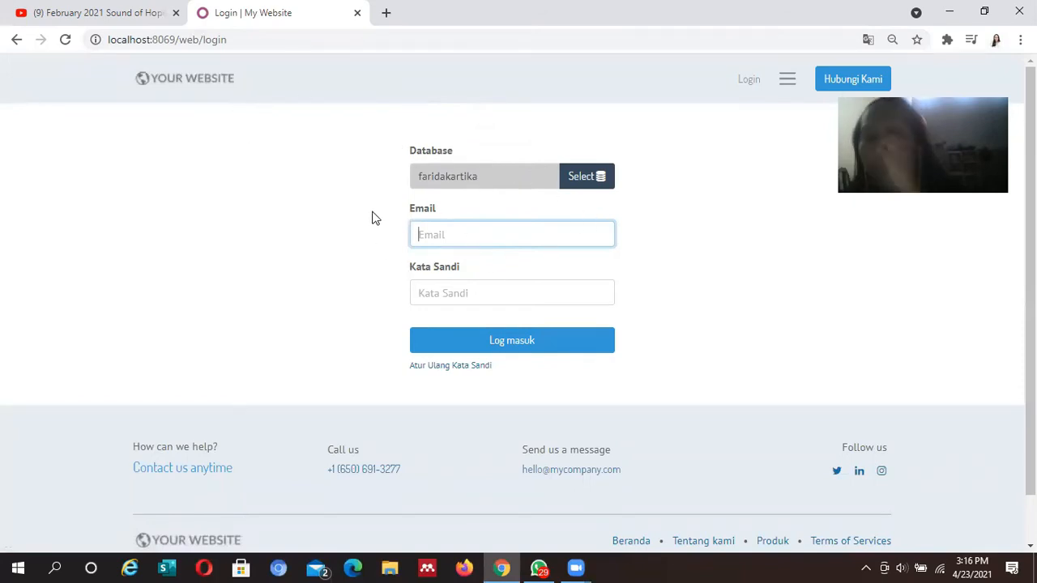
left_click(477, 228)
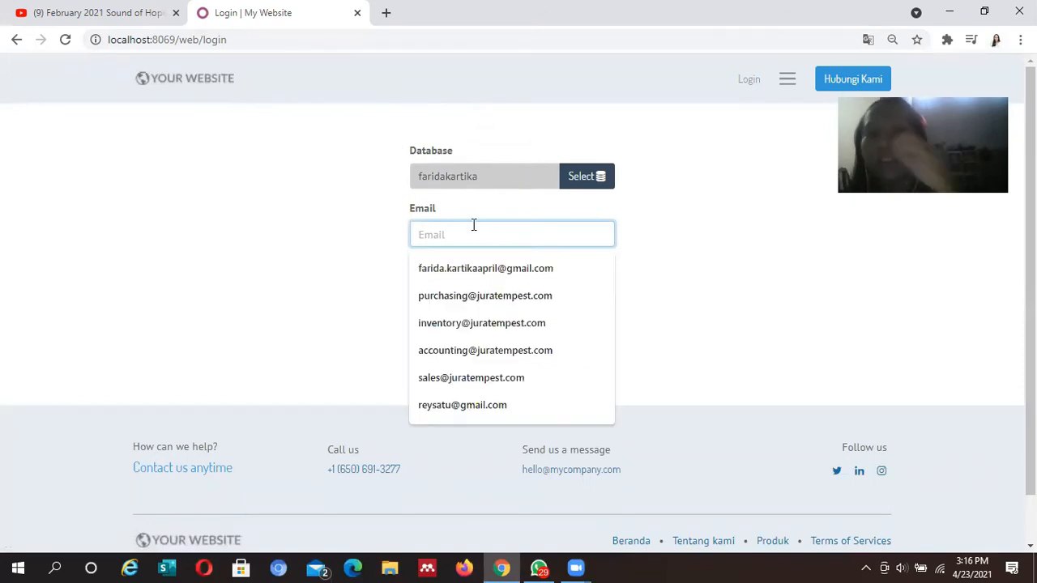
left_click(486, 267)
left_click(502, 285)
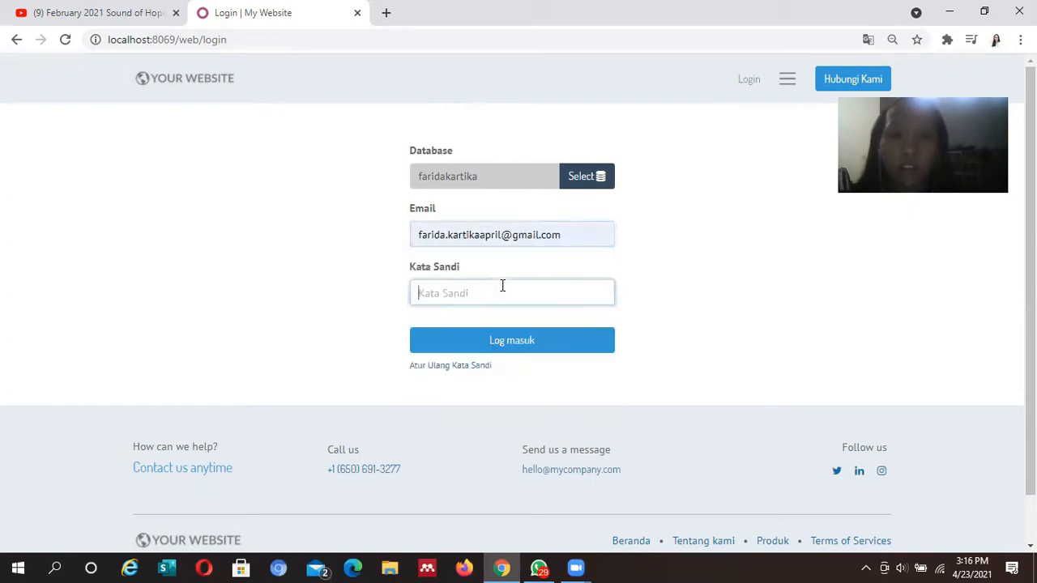
type("********")
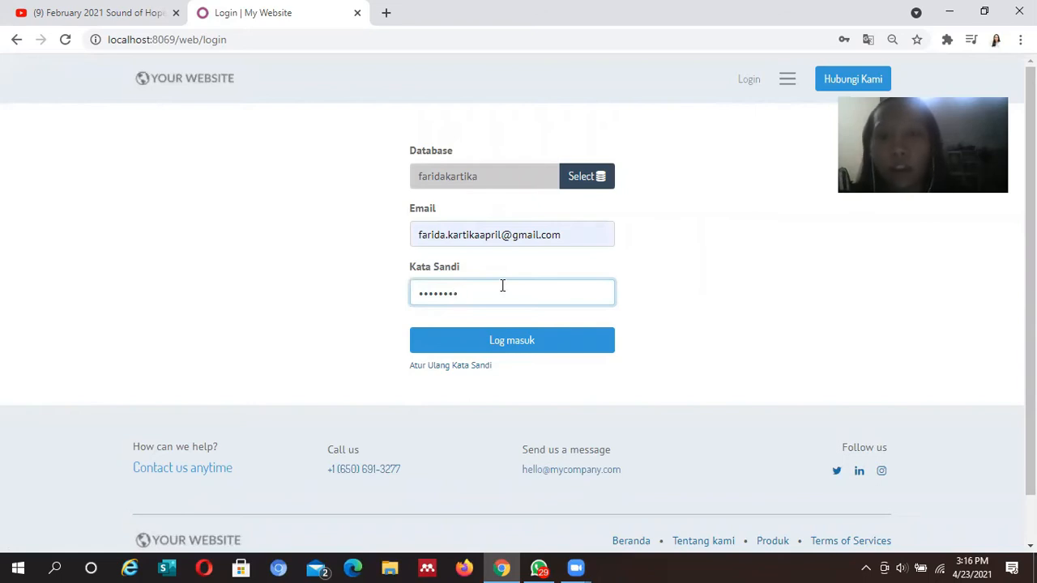
key("Return")
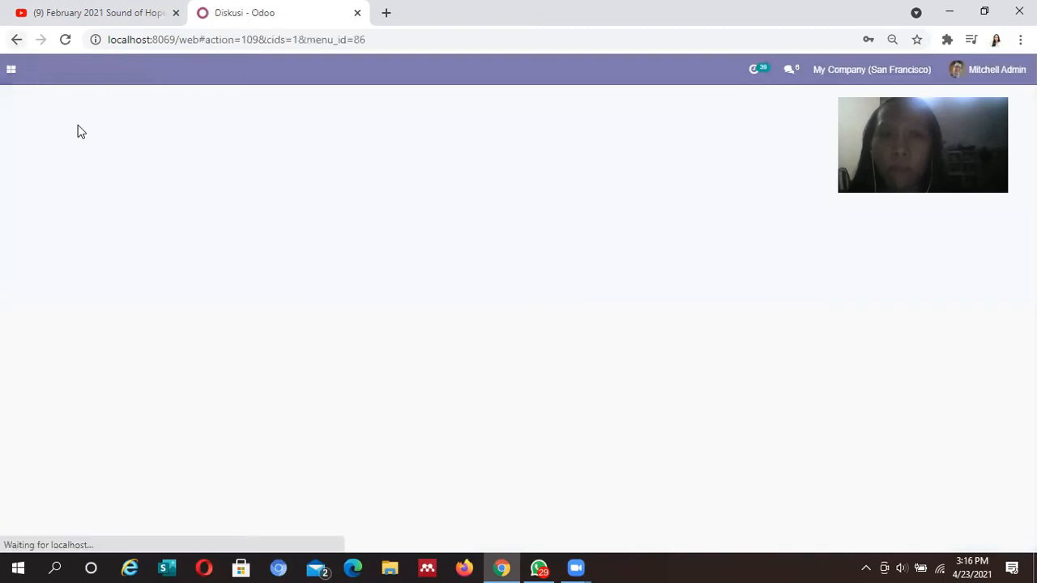
Go to the Aplikasi module catalogue and open the Third-Party Apps store
left_click(9, 71)
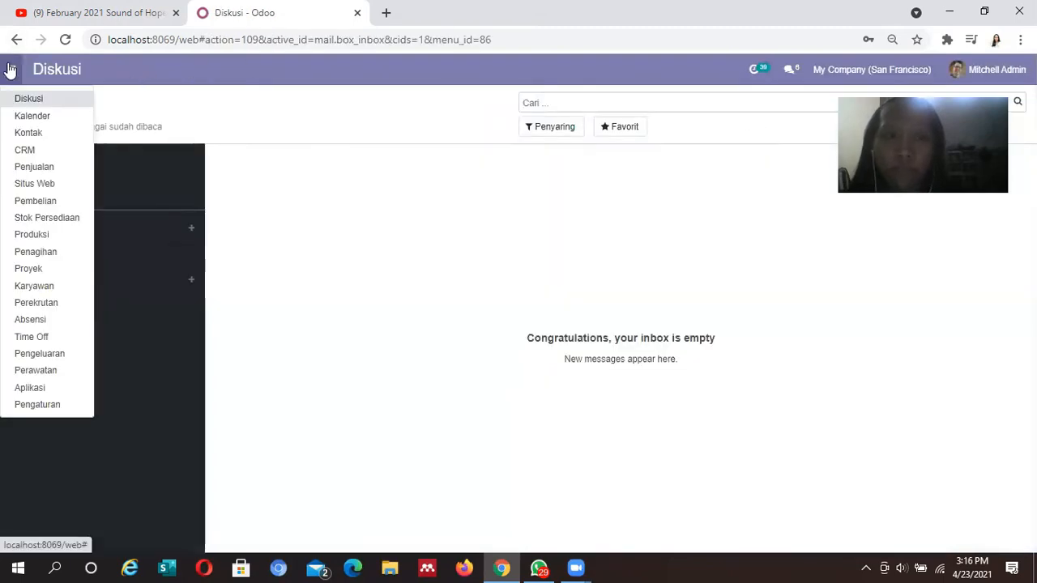
left_click(31, 386)
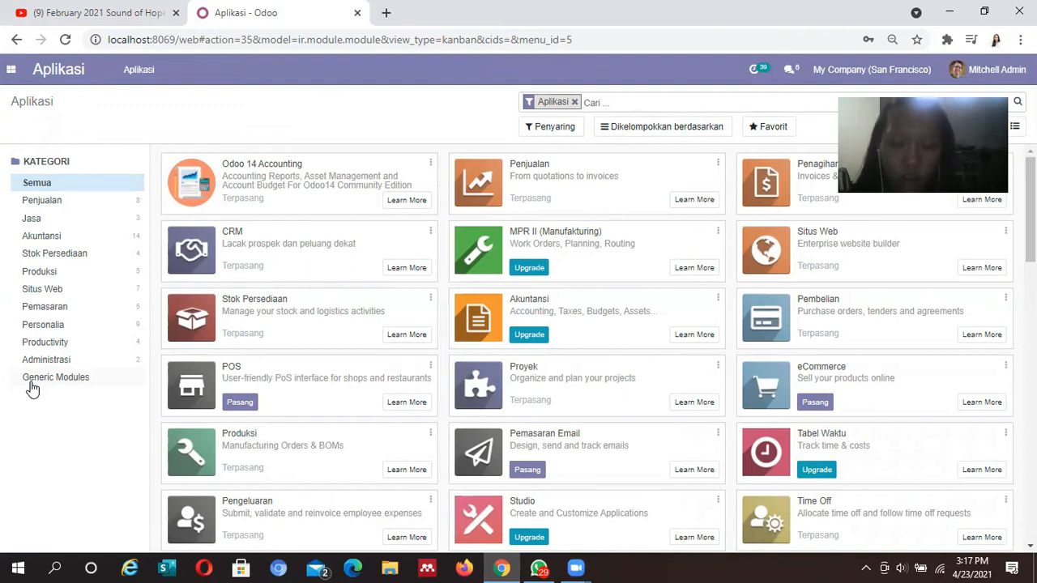
left_click(128, 69)
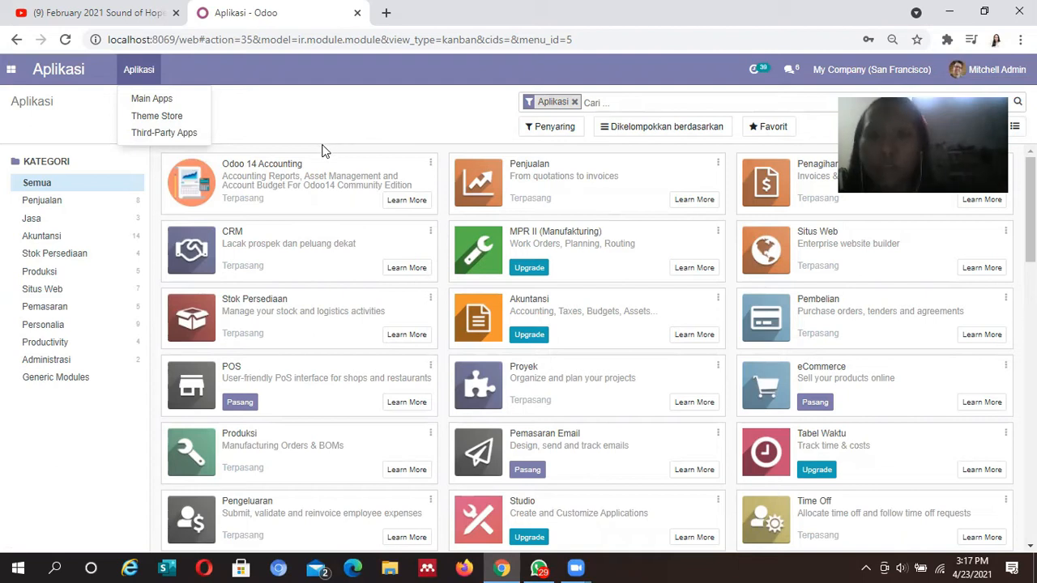
left_click(199, 133)
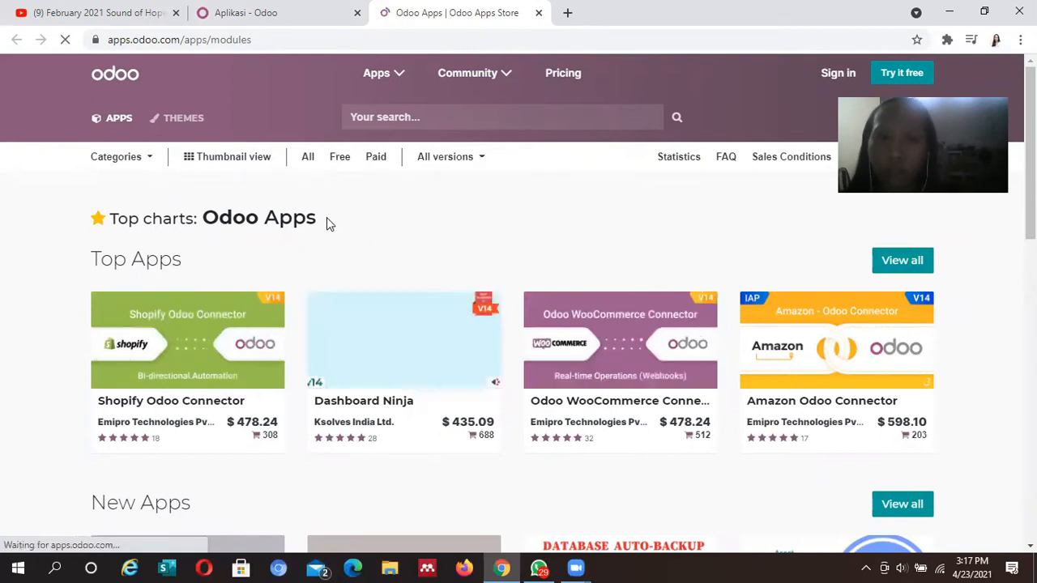
Filter the Apps Store listing to Free apps for Odoo version 14.0
left_click(344, 160)
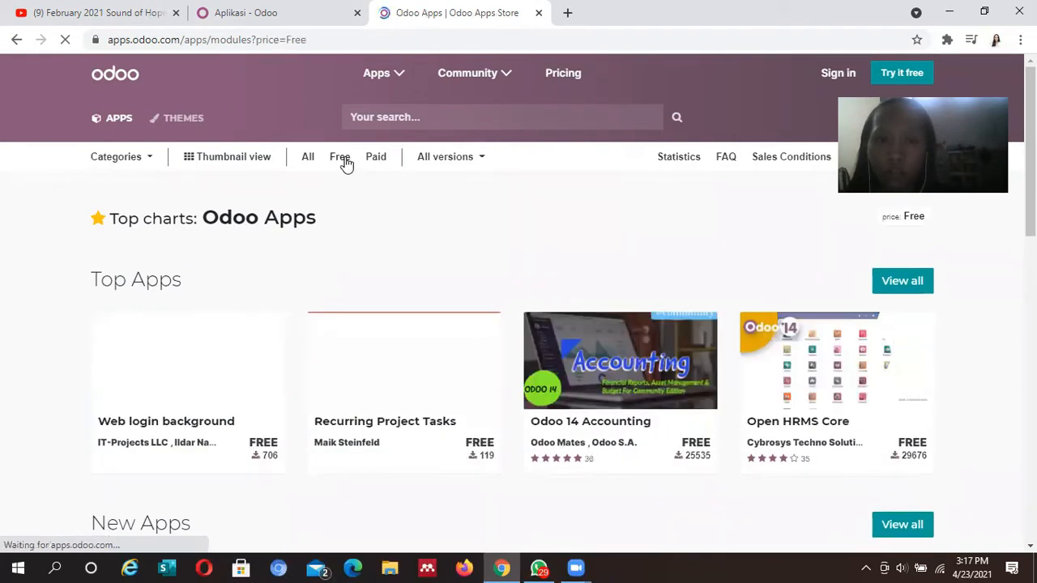
left_click(450, 163)
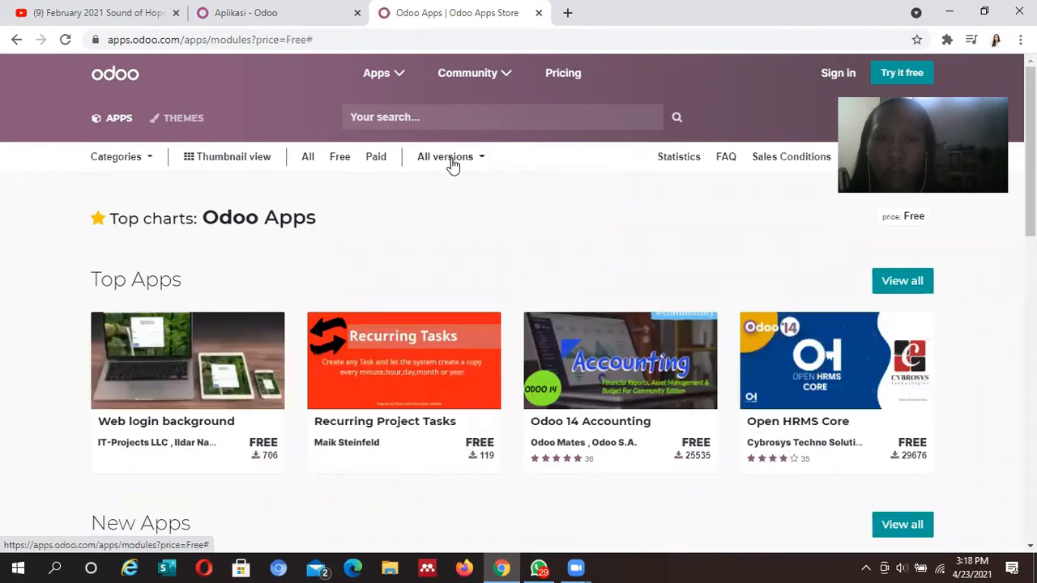
left_click(479, 159)
left_click(469, 178)
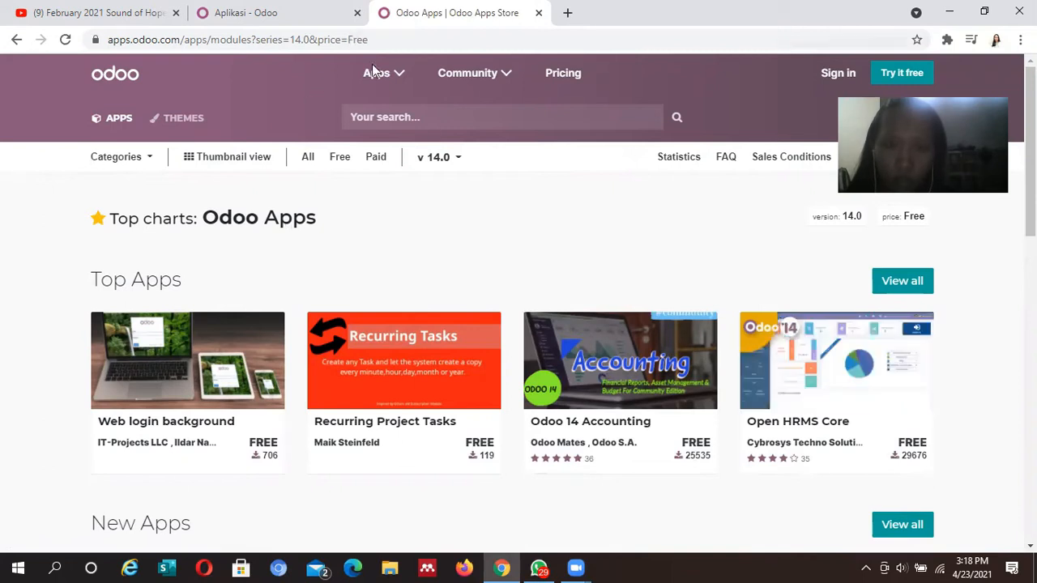
Search the Apps Store for 'sale' and limit the results to free apps
left_click(435, 119)
type("sale")
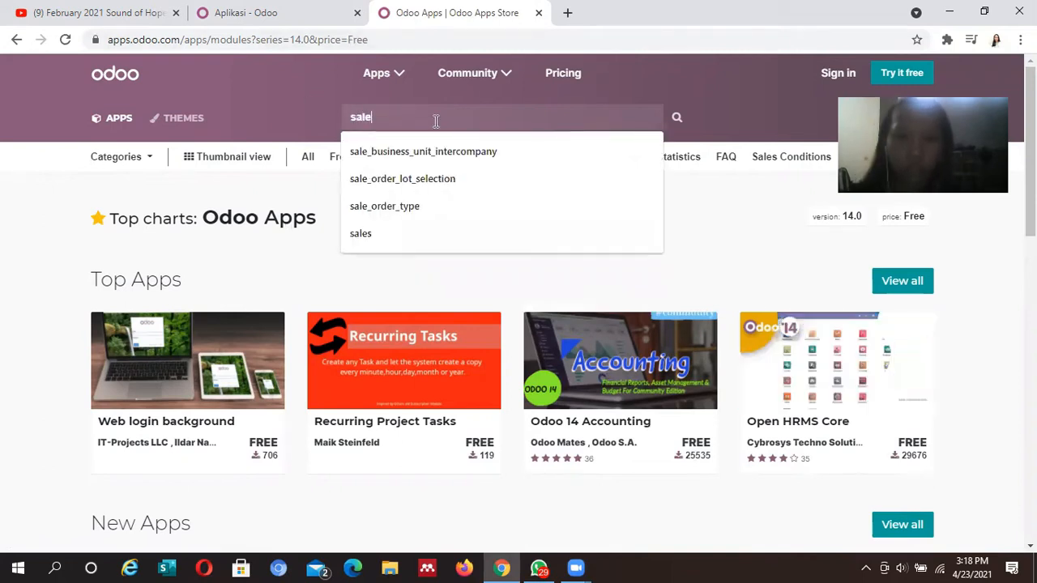
key("Return")
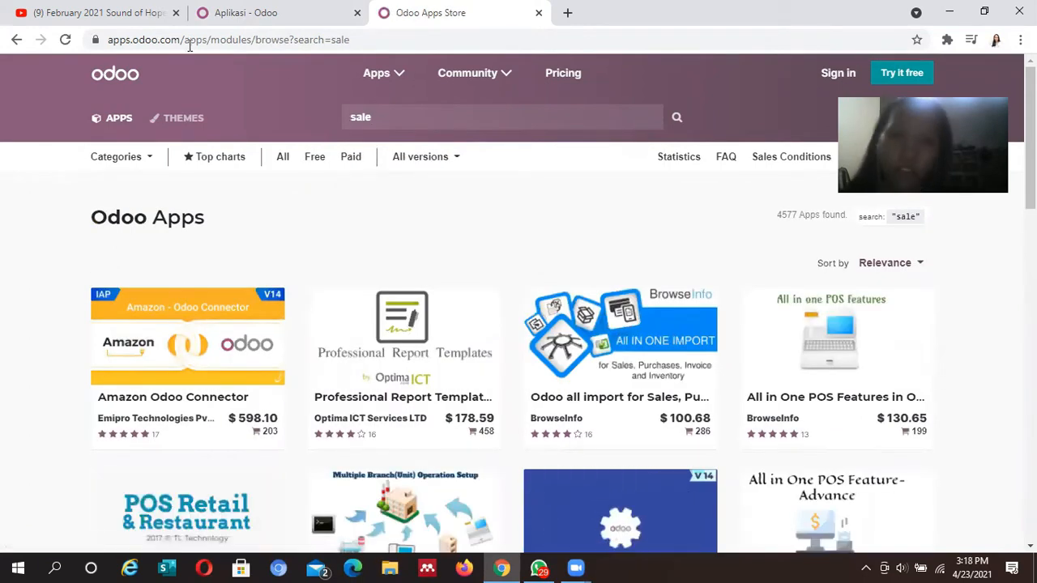
left_click(312, 163)
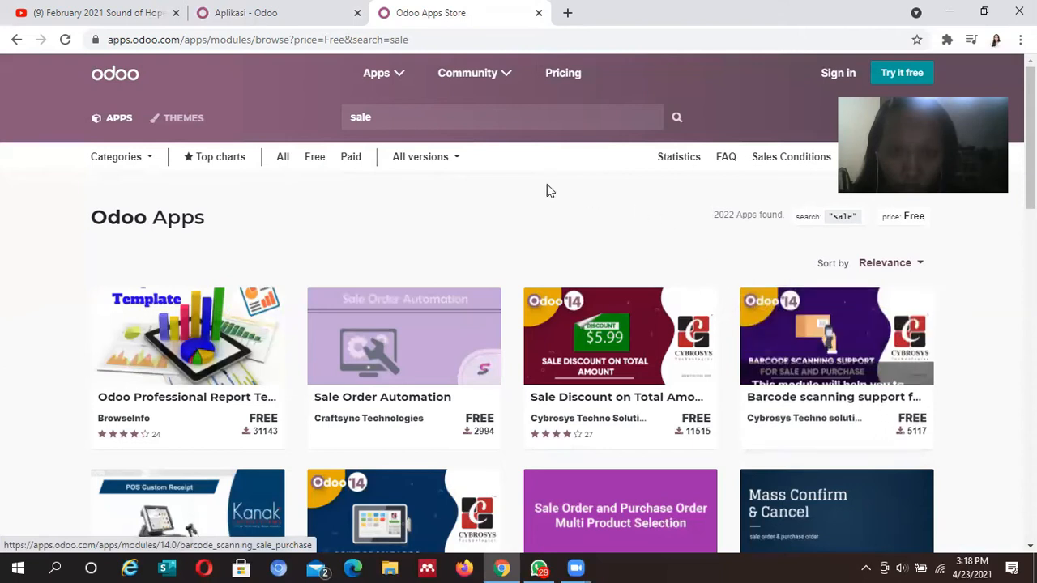
scroll(518, 303, "down", 2)
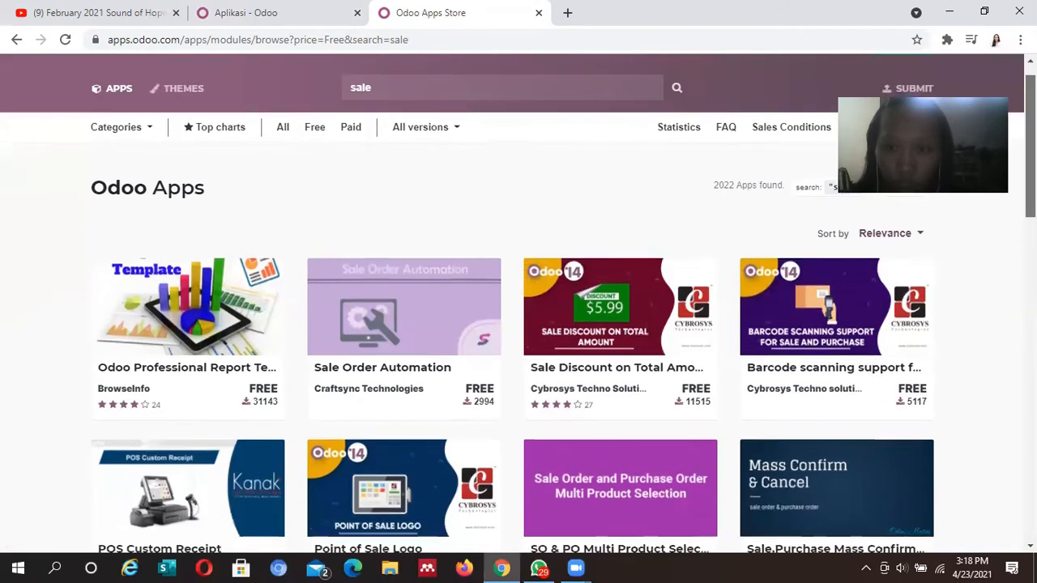
left_click_drag(1031, 169, 1030, 139)
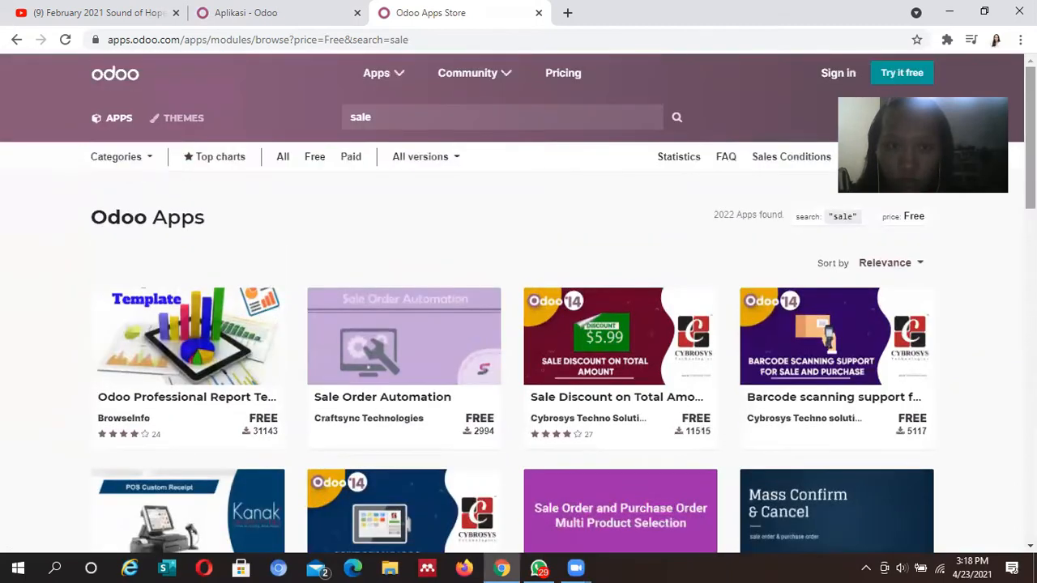
left_click(423, 162)
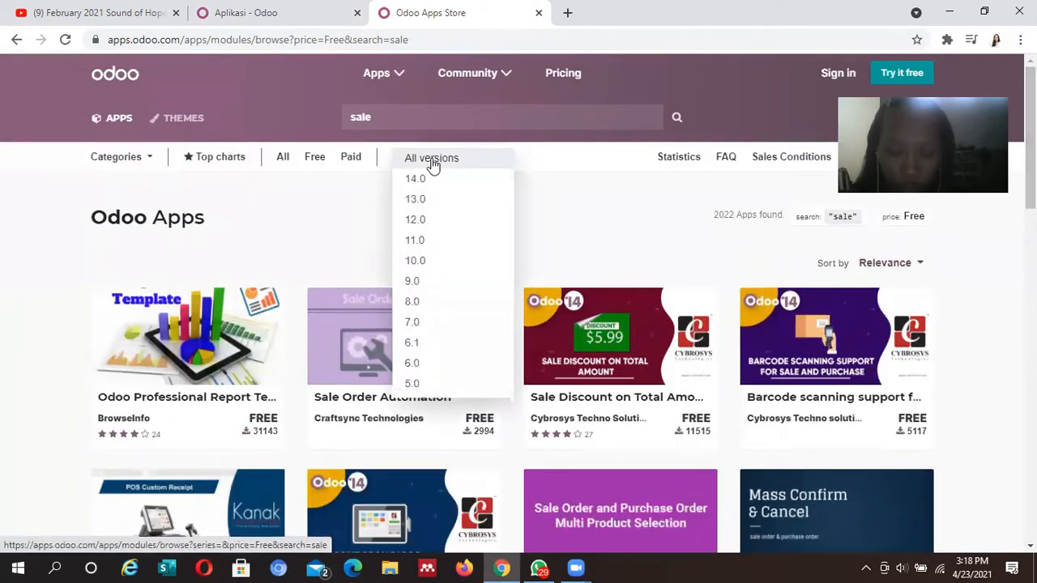
Open the Barcode scanning support module page, then return to the sale results
left_click(779, 332)
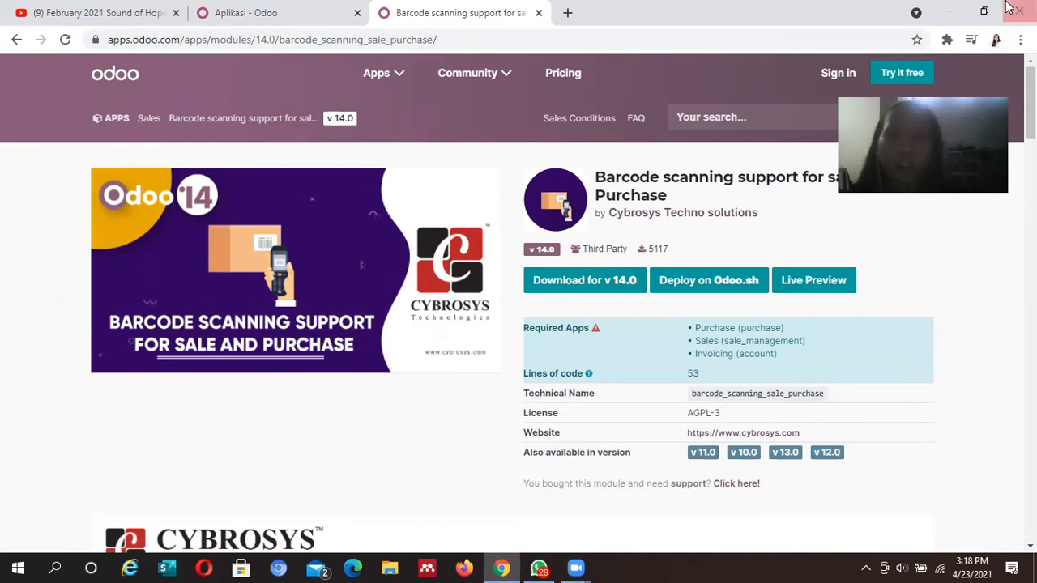
left_click(16, 40)
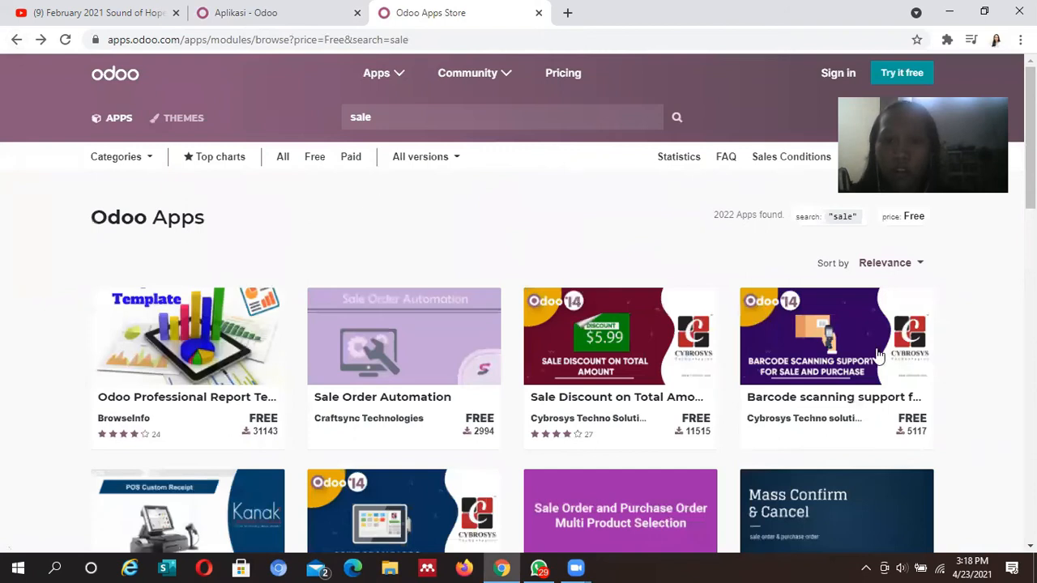
mouse_move(856, 352)
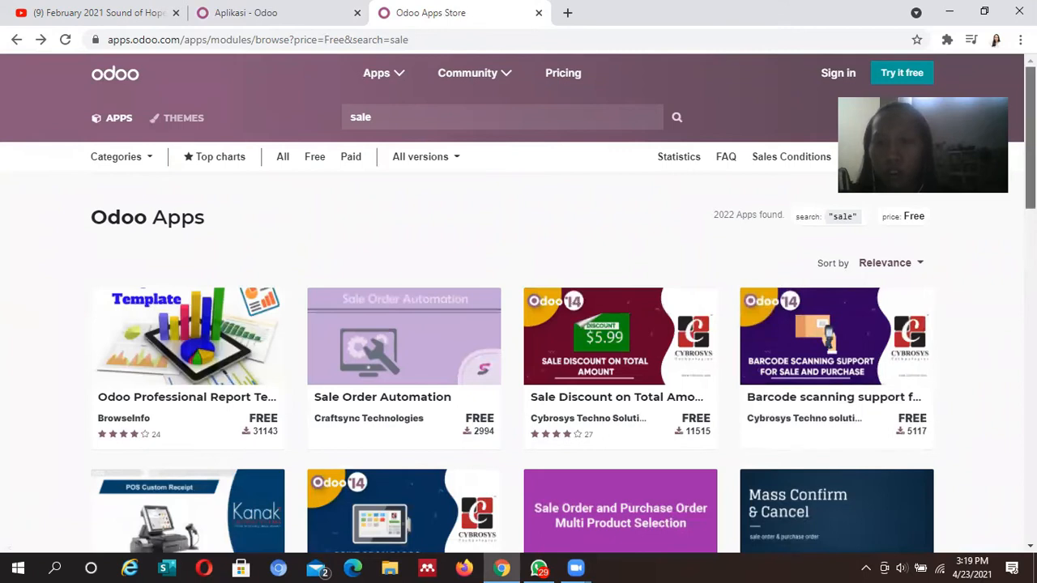
scroll(824, 380, "down", 1)
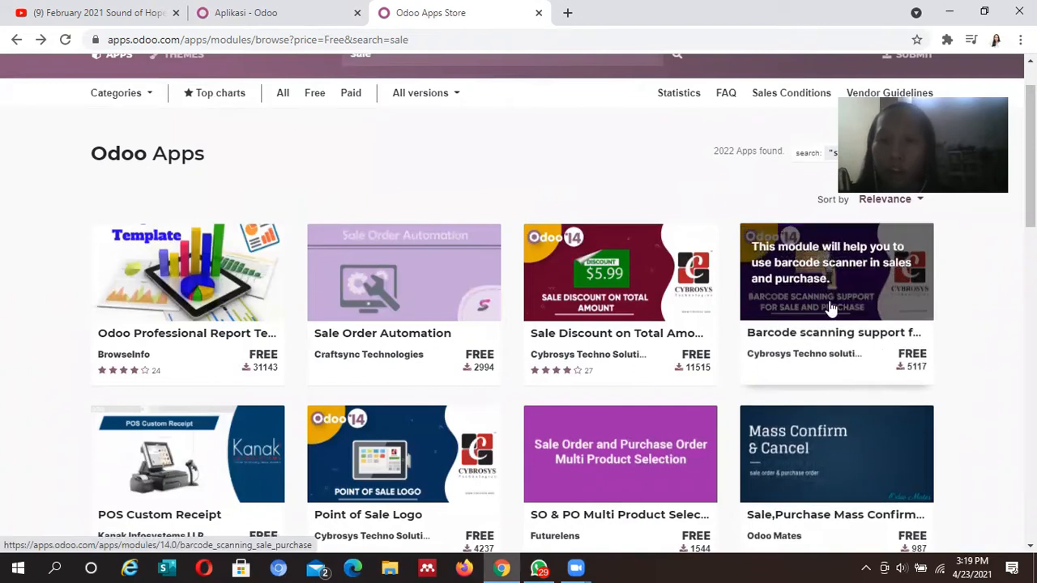
Open the Barcode scanning support module page and view its Features section
left_click(903, 280)
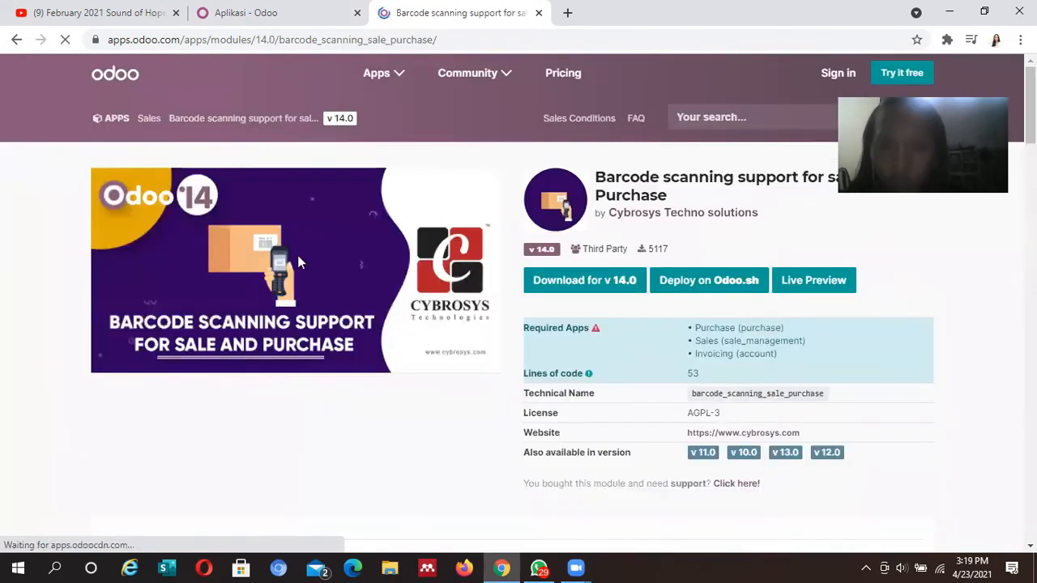
scroll(234, 133, "down", 10)
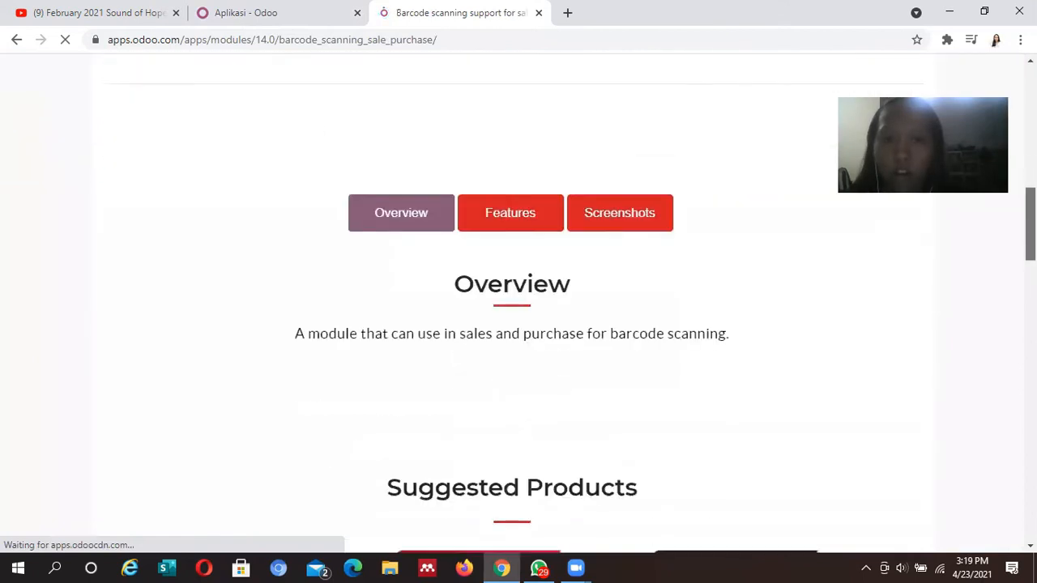
left_click(512, 209)
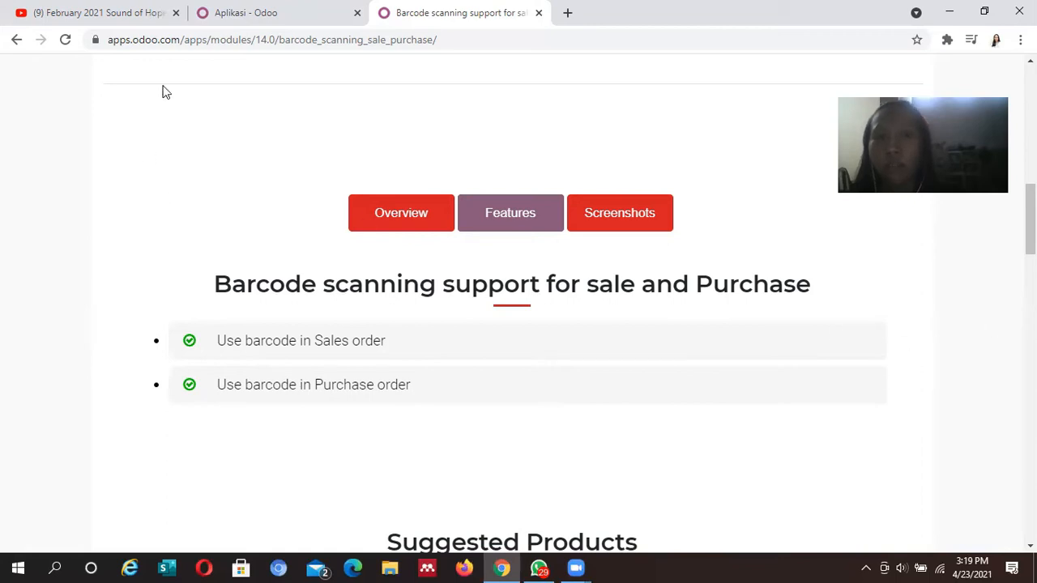
Open the Pembelian purchasing app in Odoo, then return to the module page
left_click(284, 10)
left_click(10, 70)
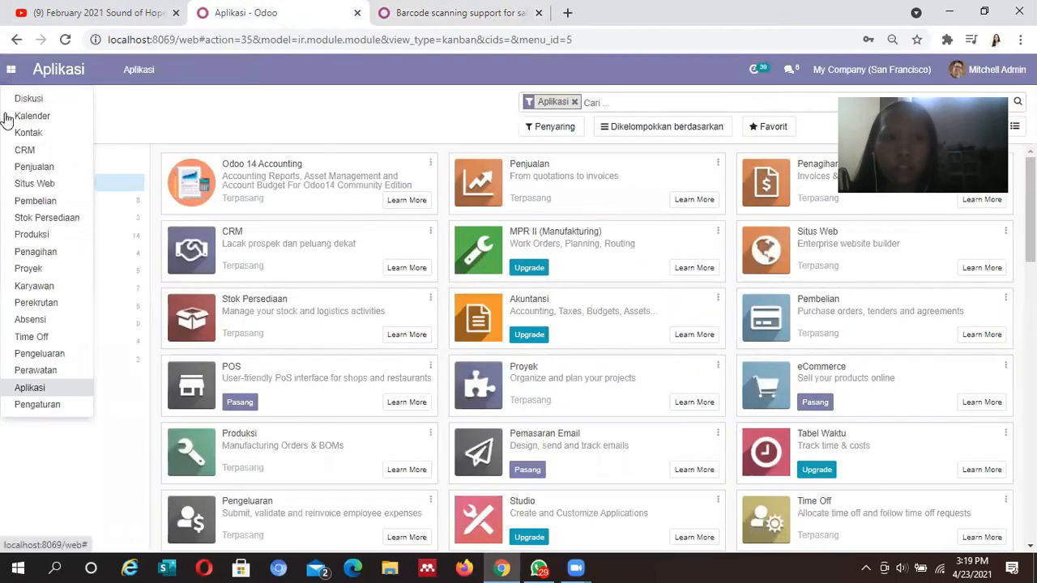
left_click(39, 201)
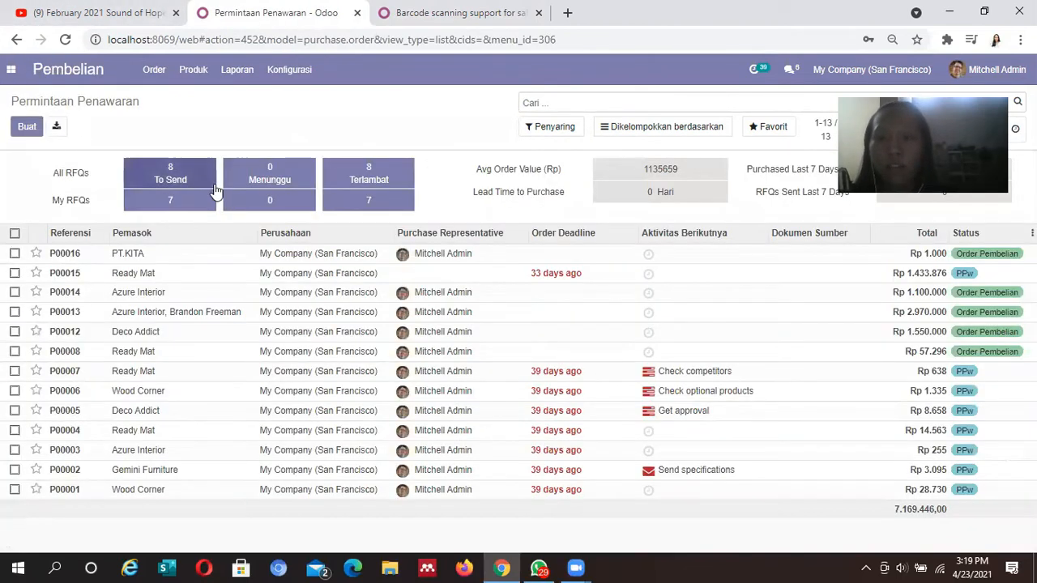
left_click(347, 3)
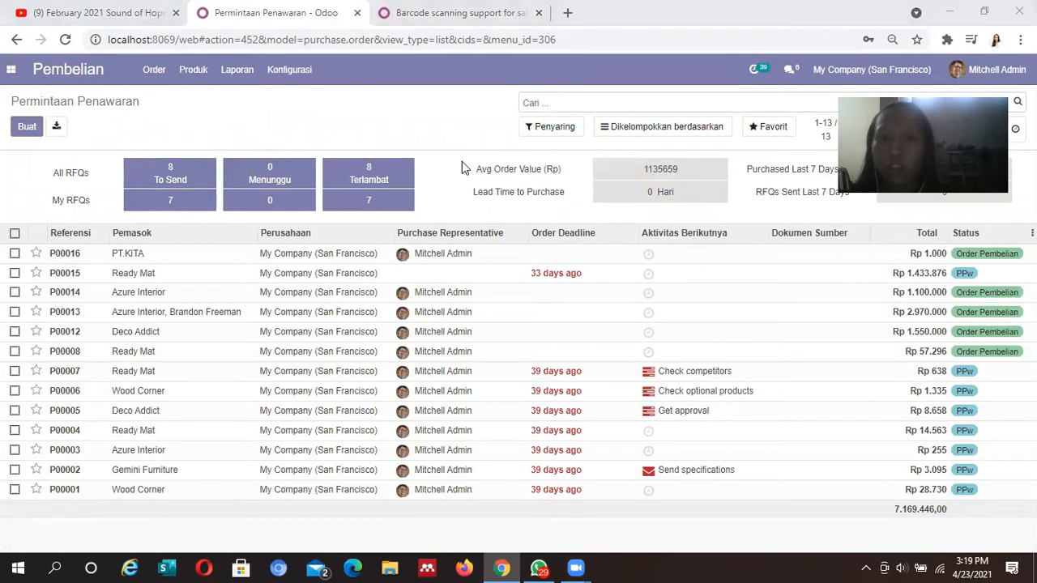
left_click(444, 14)
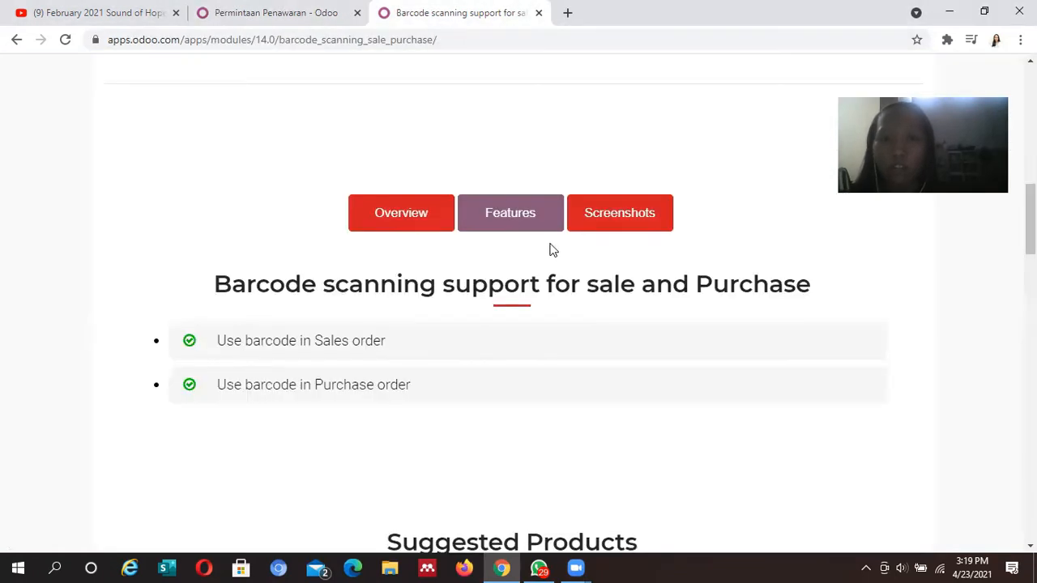
Show the module's Screenshots section and view the Coffee product form screenshot
left_click(586, 215)
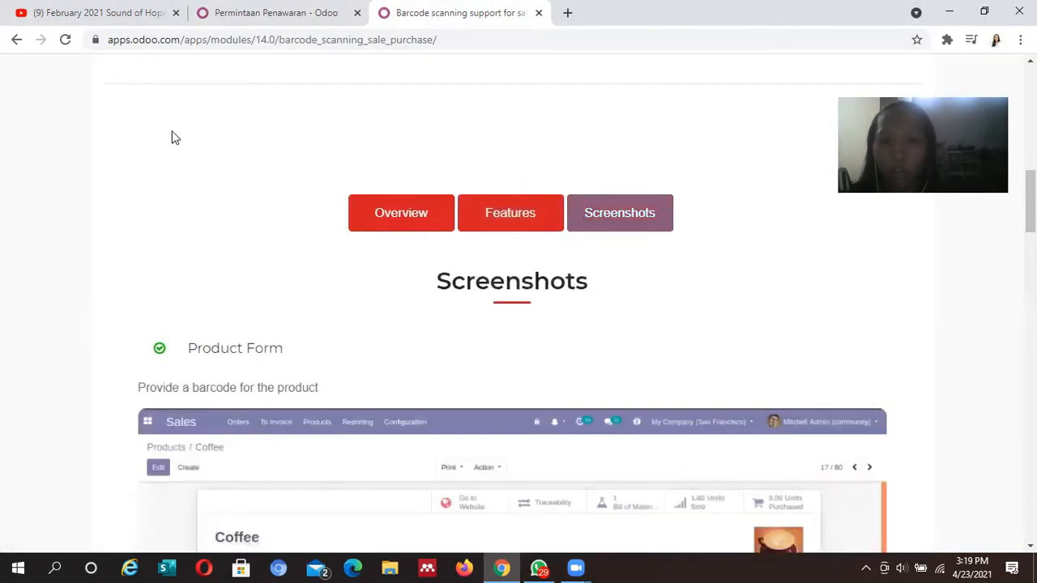
scroll(173, 138, "down", 5)
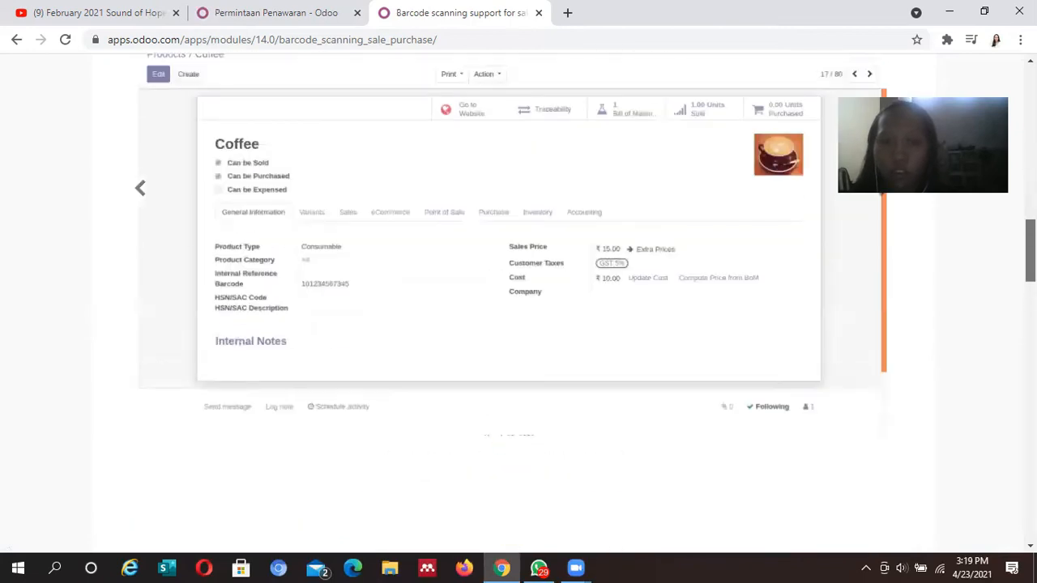
scroll(510, 243, "up", 1)
scroll(511, 243, "up", 1)
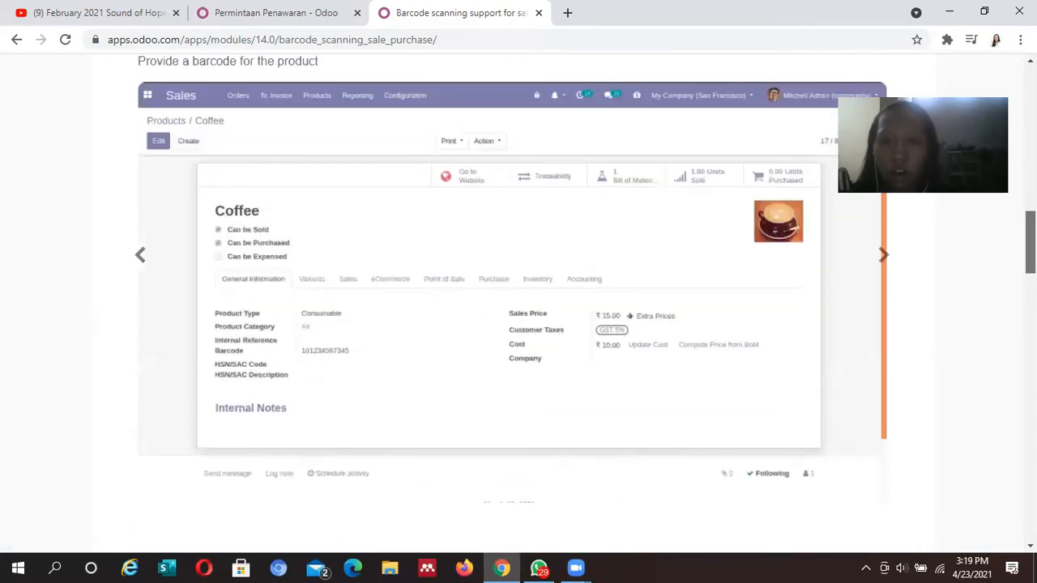
scroll(510, 243, "down", 1)
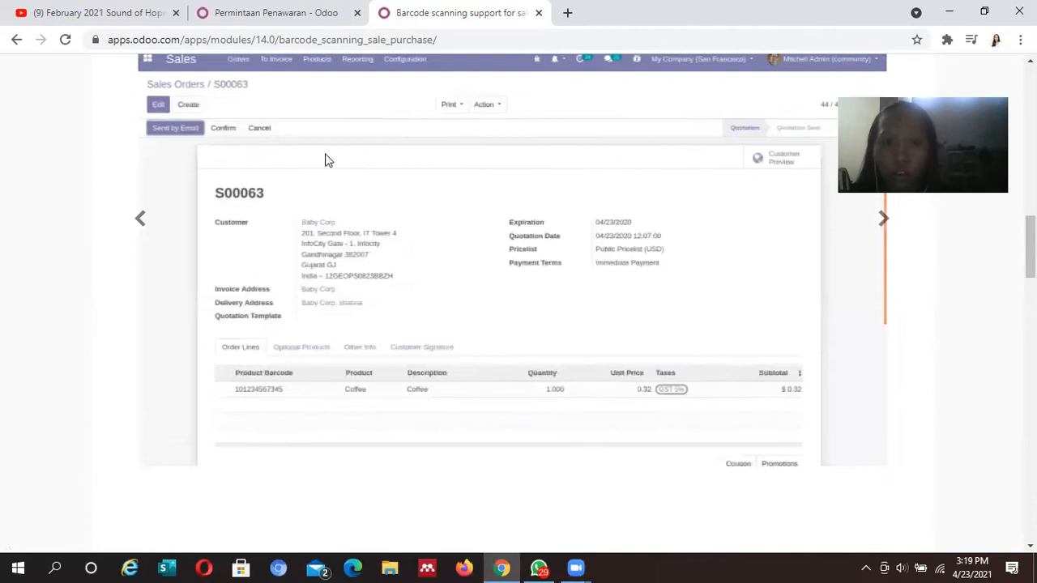
left_click(130, 235)
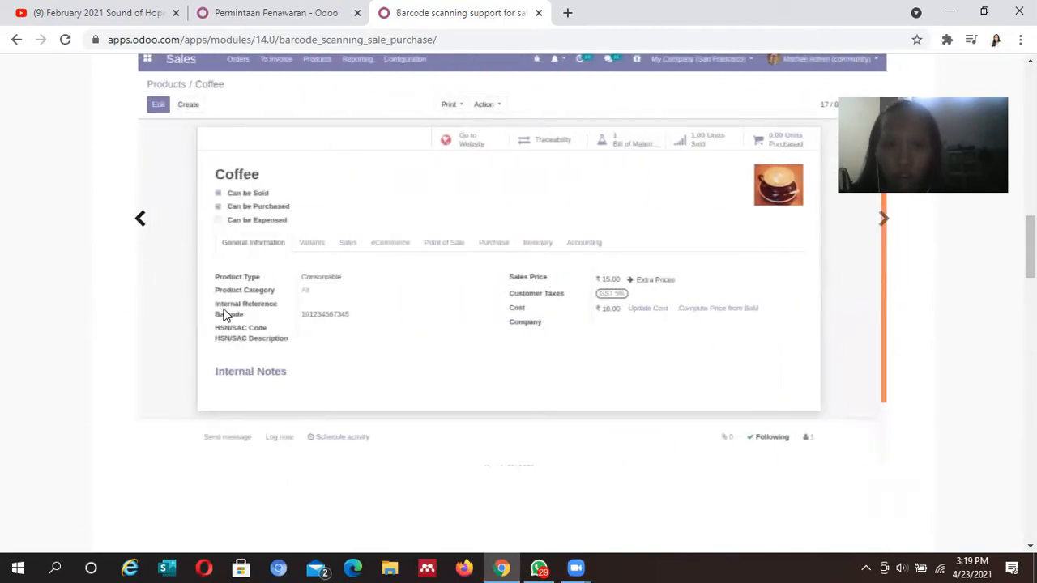
left_click_drag(227, 326, 314, 332)
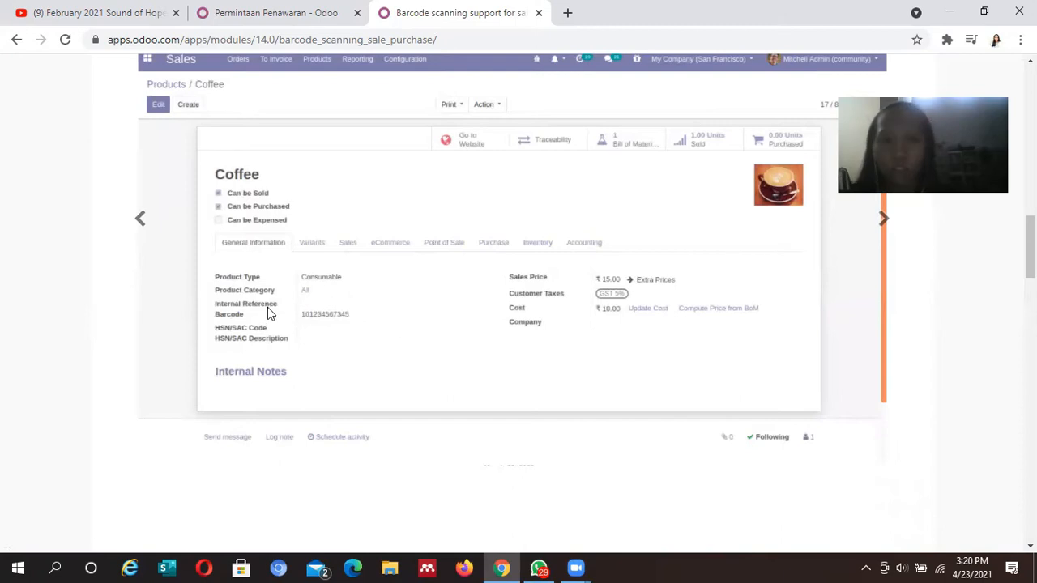
Step through the S00063 sales order and P00016 RFQ barcode screenshots
left_click(882, 219)
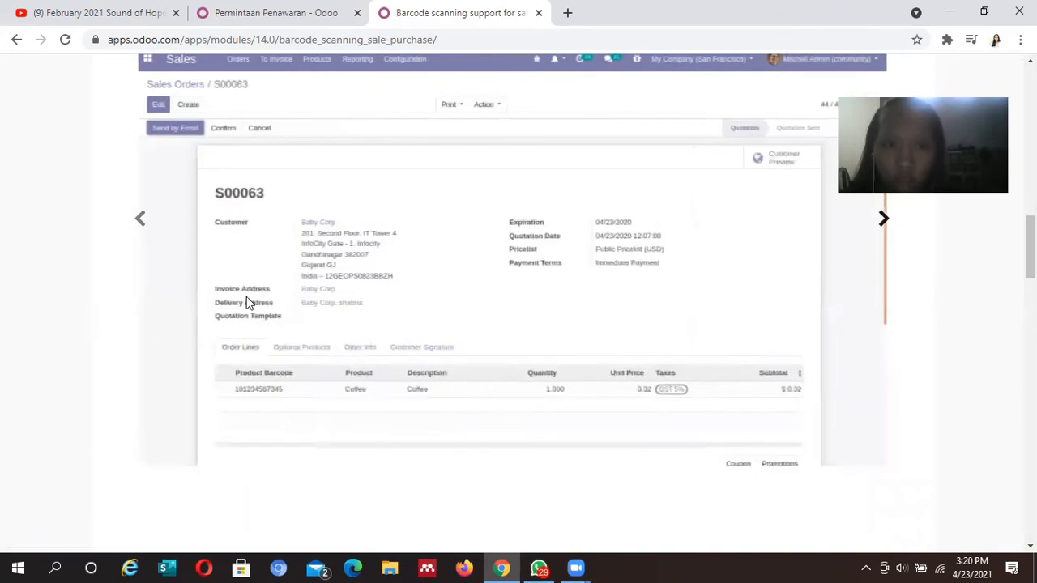
left_click(130, 222)
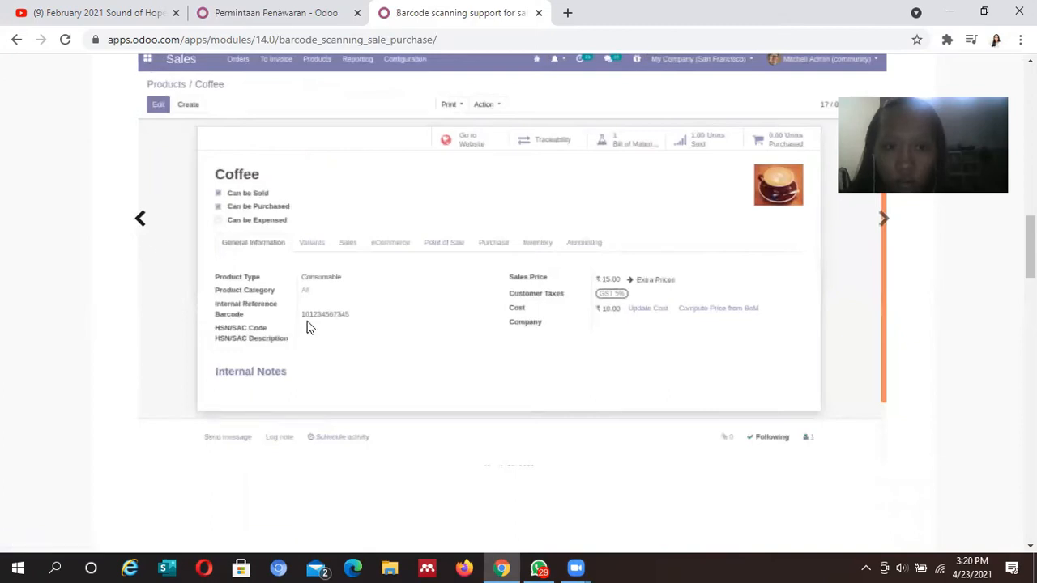
left_click(875, 222)
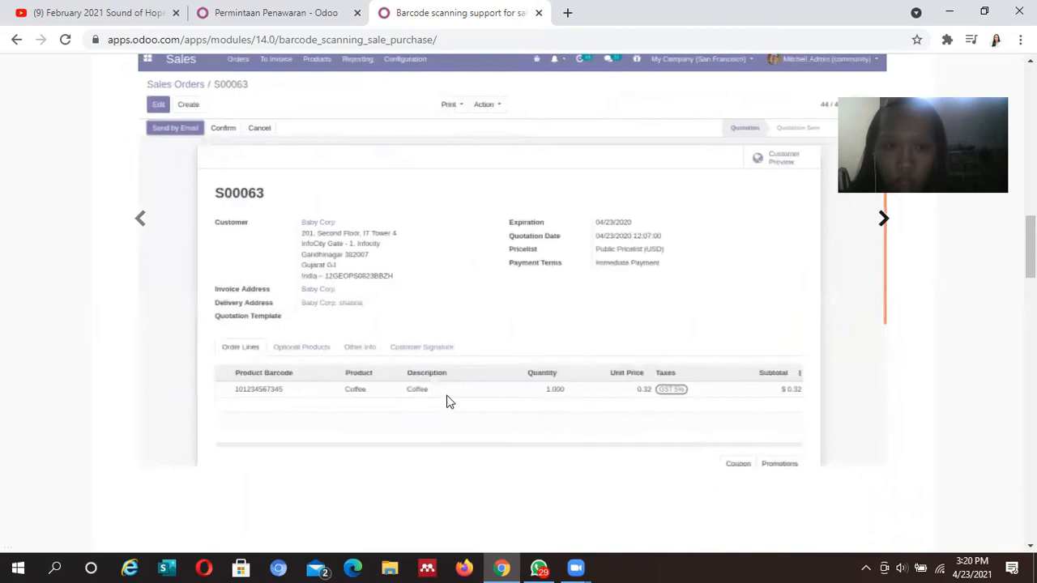
left_click(877, 231)
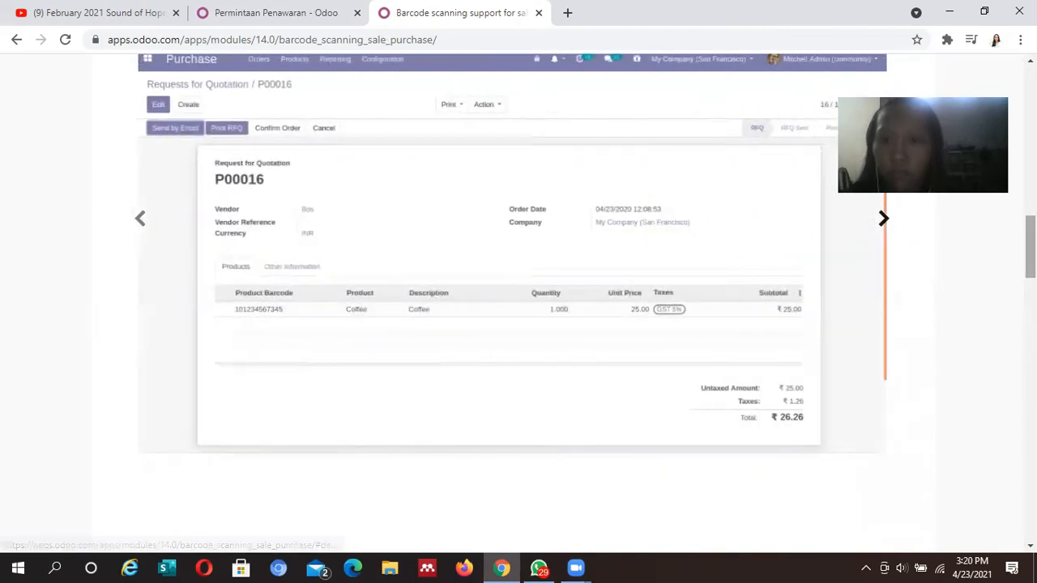
scroll(881, 221, "up", 5)
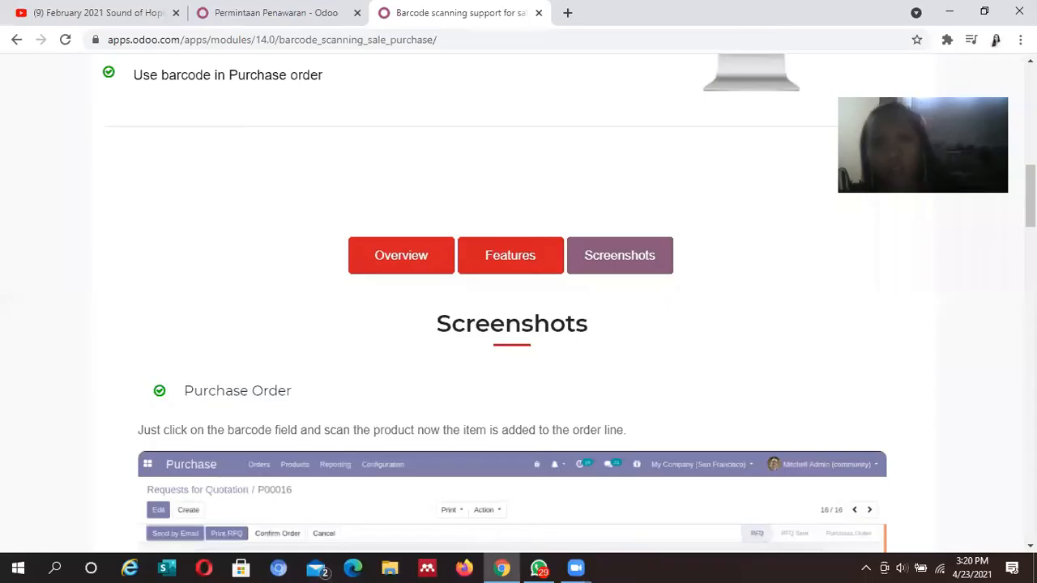
scroll(808, 277, "up", 5)
scroll(807, 277, "down", 3)
scroll(518, 299, "up", 7)
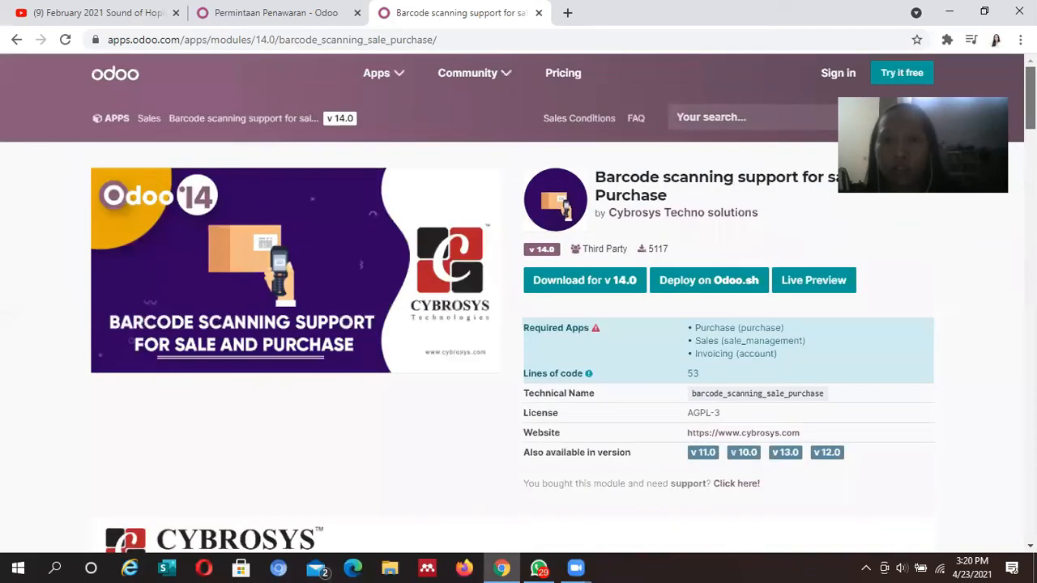
scroll(518, 300, "down", 2)
Download barcode_scanning_sale_purchase-14.0.1.0.0.zip for v14.0 and open File Explorer
scroll(349, 73, "up", 2)
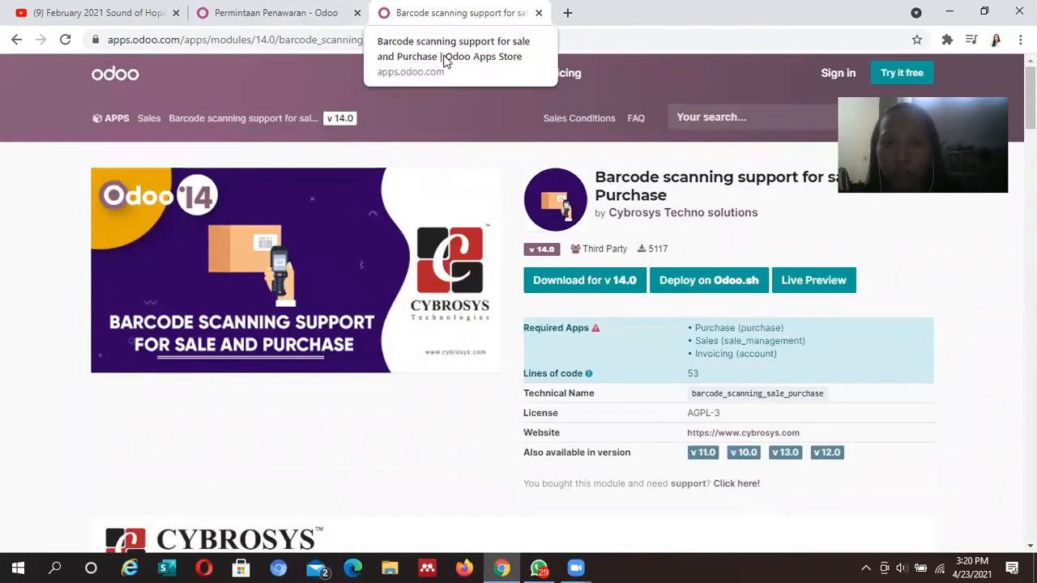
left_click(555, 283)
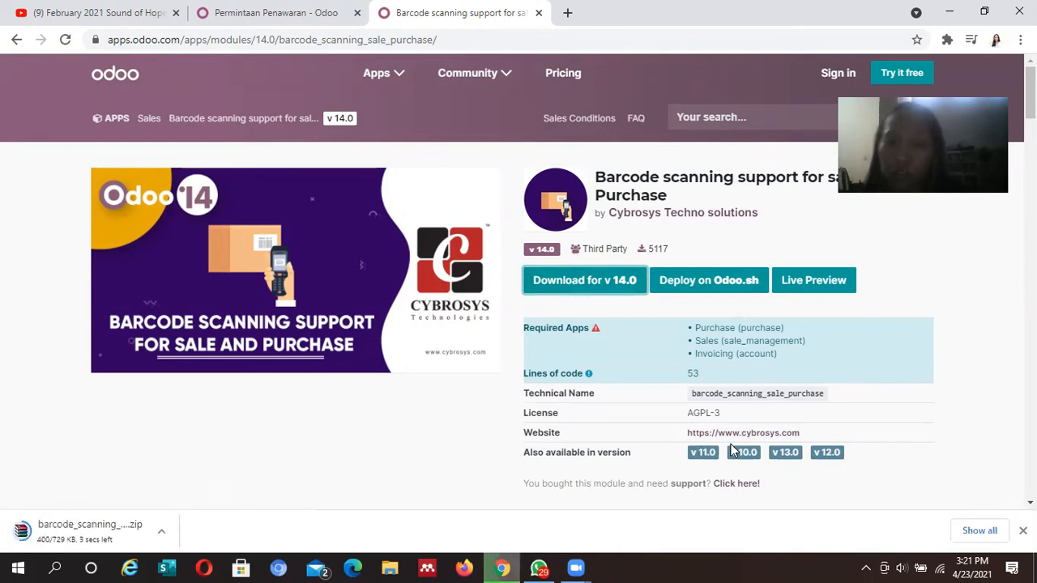
left_click(131, 537)
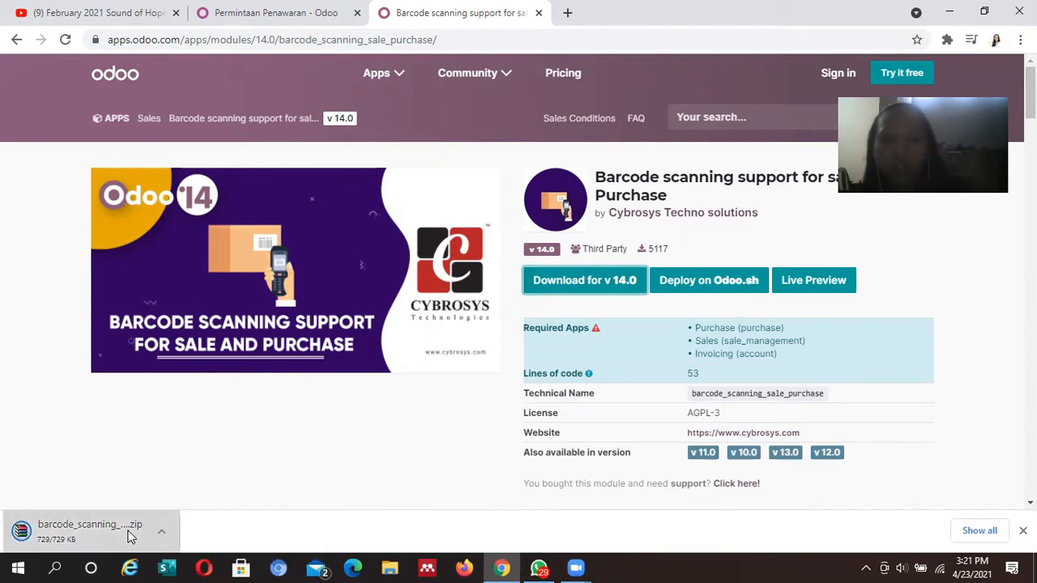
left_click(391, 567)
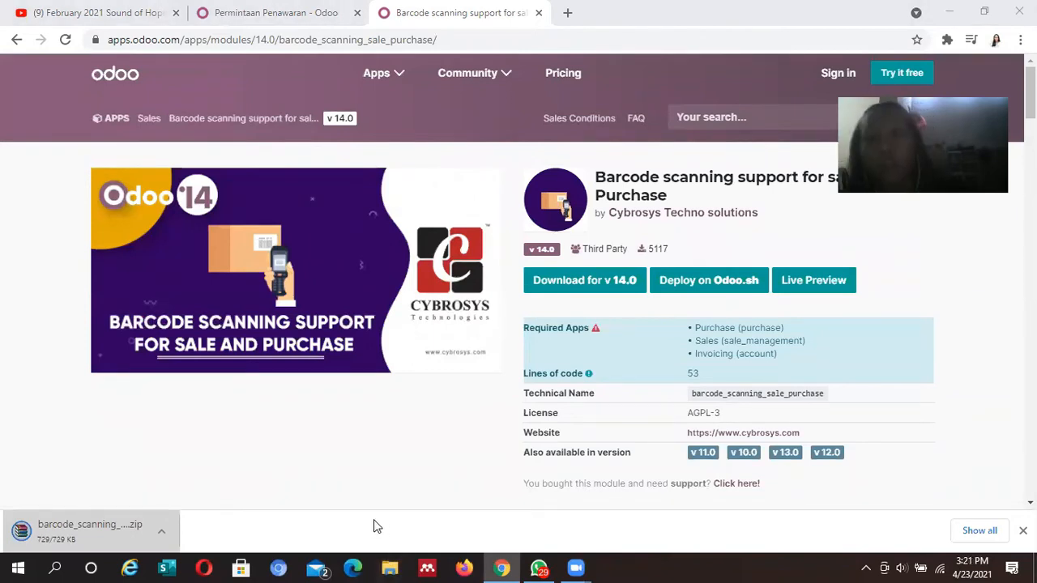
left_click(385, 566)
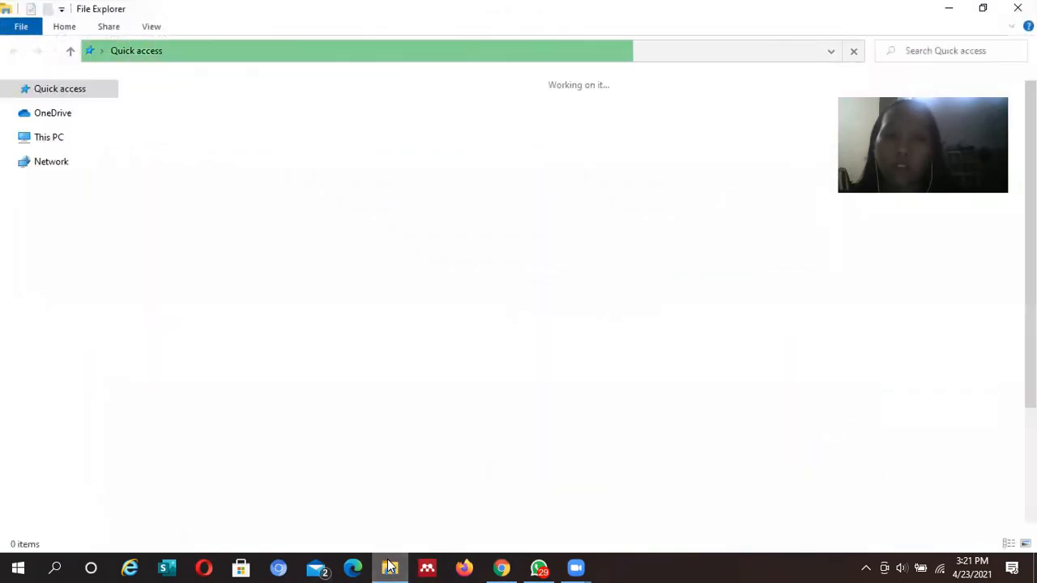
Open the Downloads folder and select the barcode_scanning_sale_purchase ZIP archive
left_click(390, 566)
left_click(391, 566)
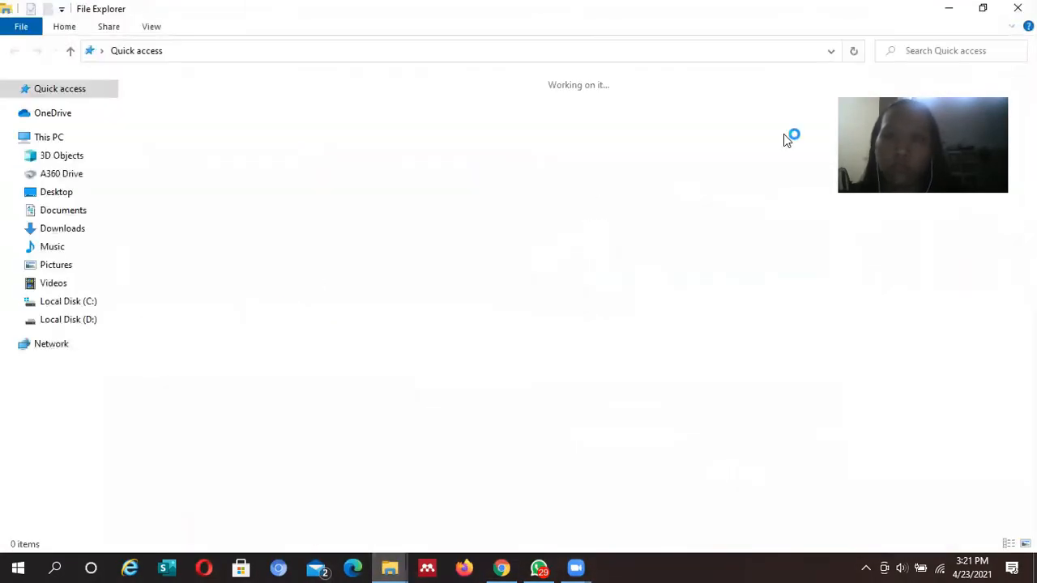
left_click(85, 230)
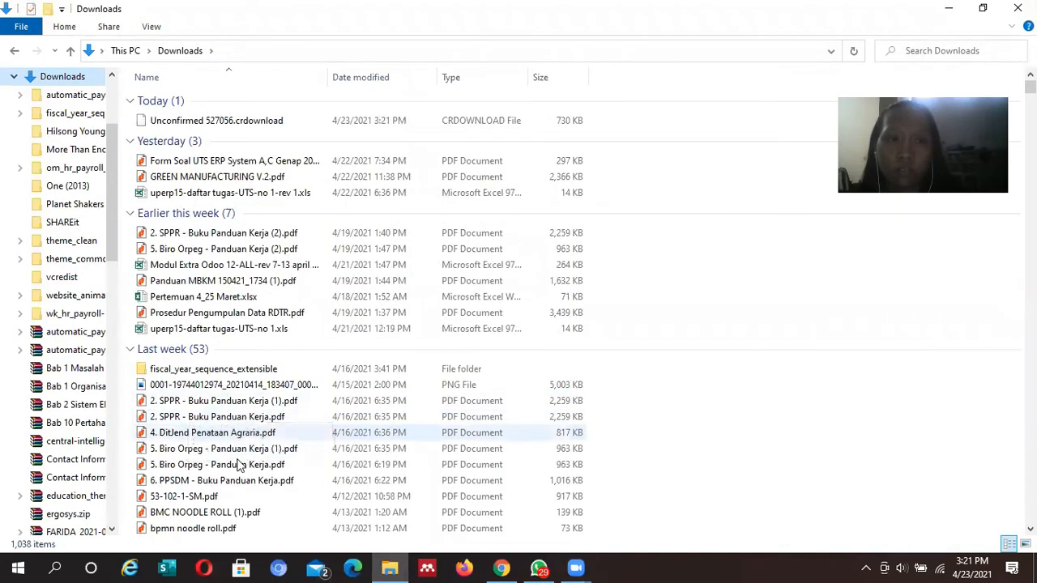
left_click(503, 568)
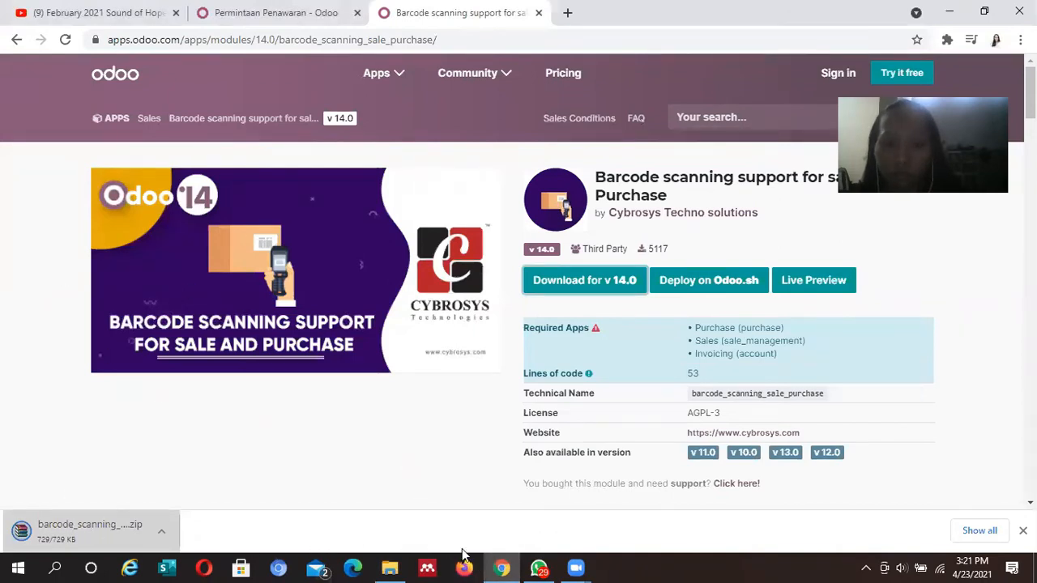
left_click(400, 567)
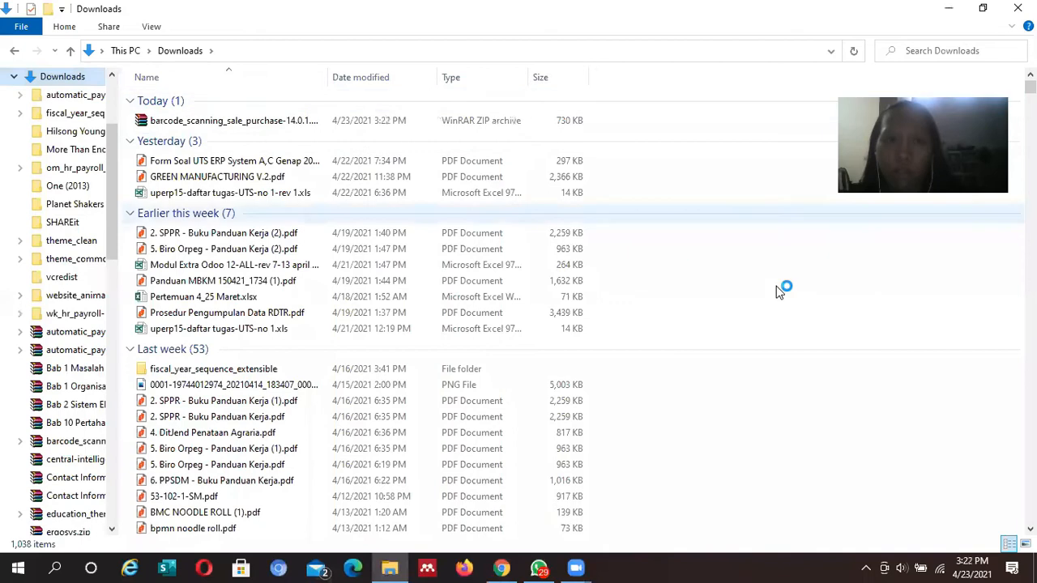
left_click(251, 121)
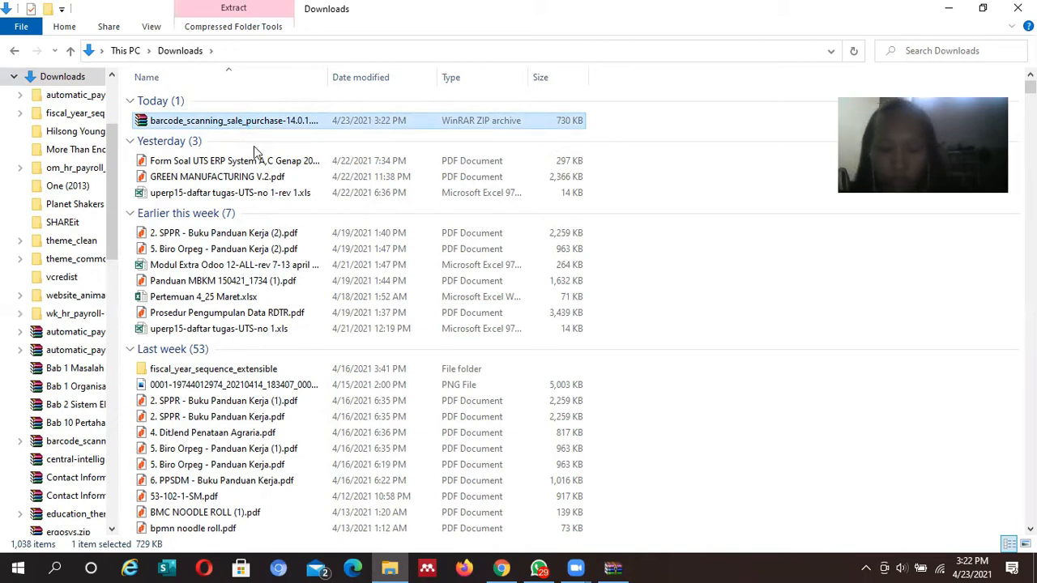
Extract the barcode ZIP into Downloads with WinRAR's Extract Here and select the new folder
right_click(251, 122)
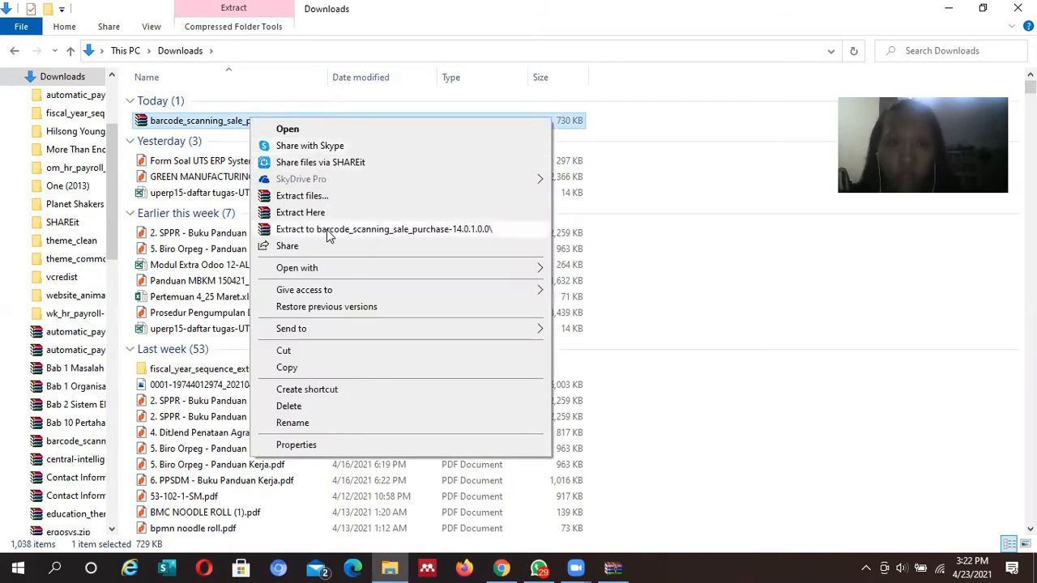
left_click(332, 196)
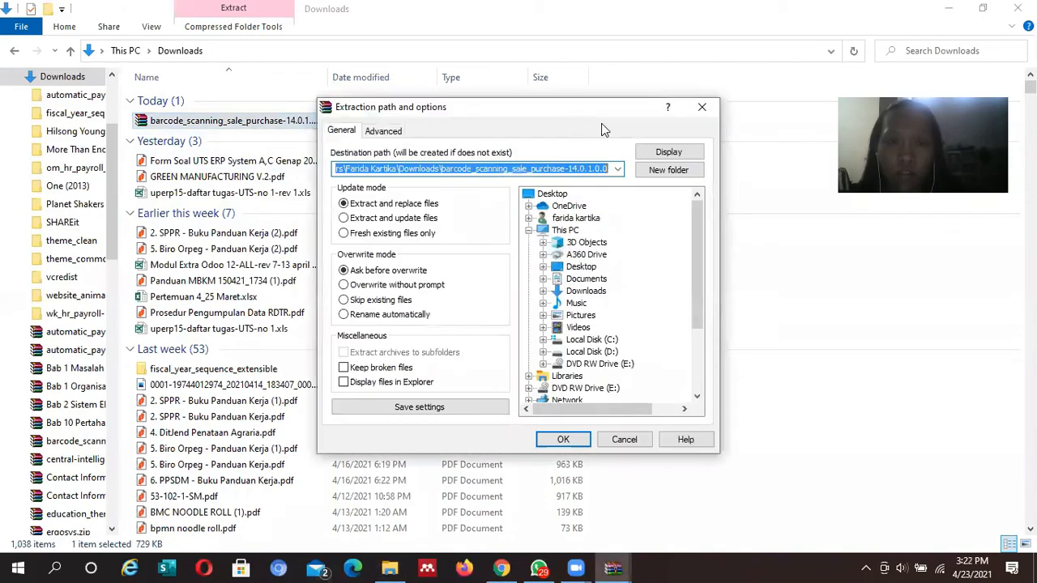
left_click(701, 107)
right_click(308, 131)
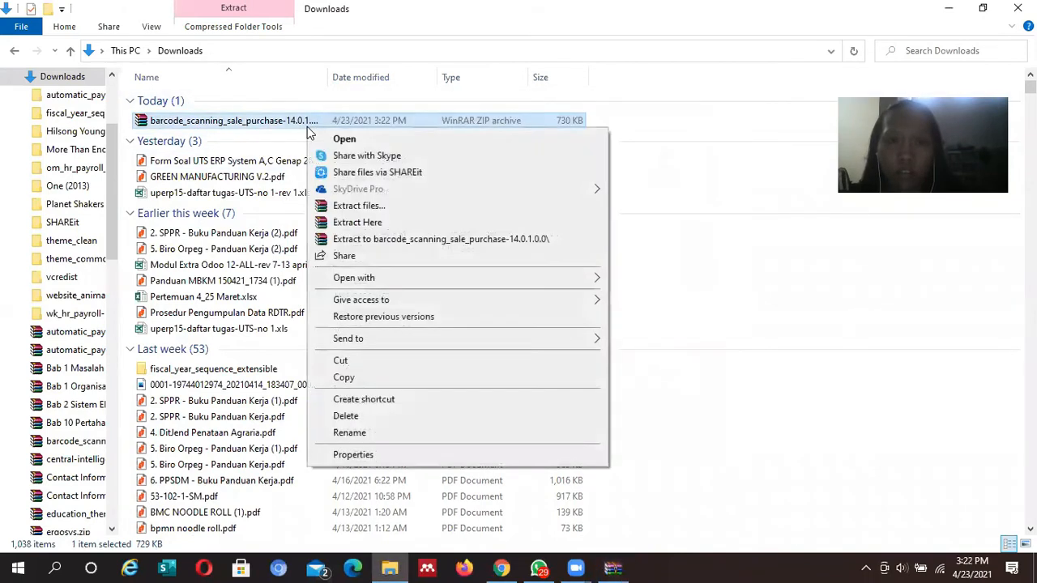
left_click(350, 224)
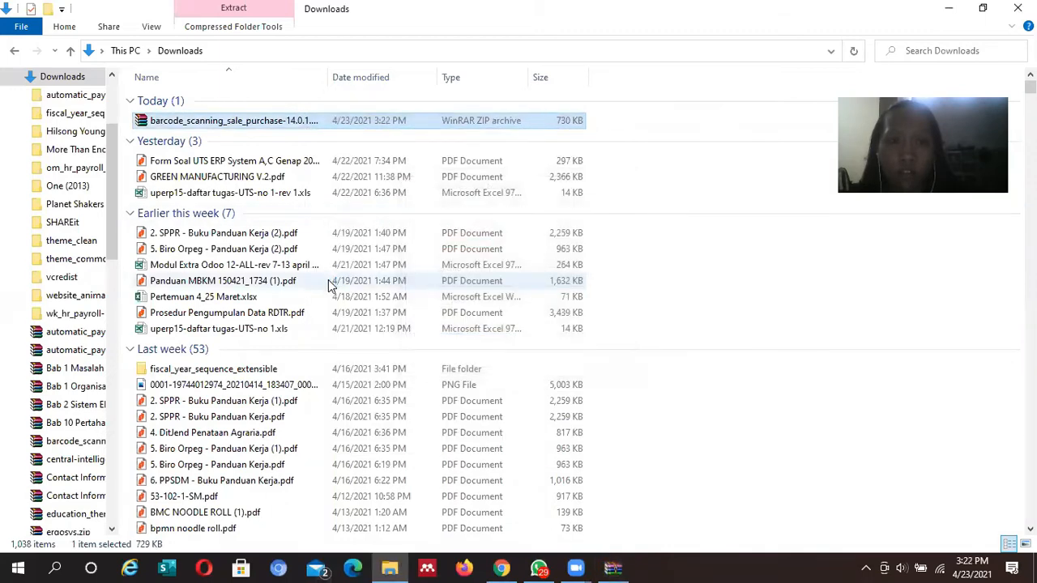
left_click(202, 139)
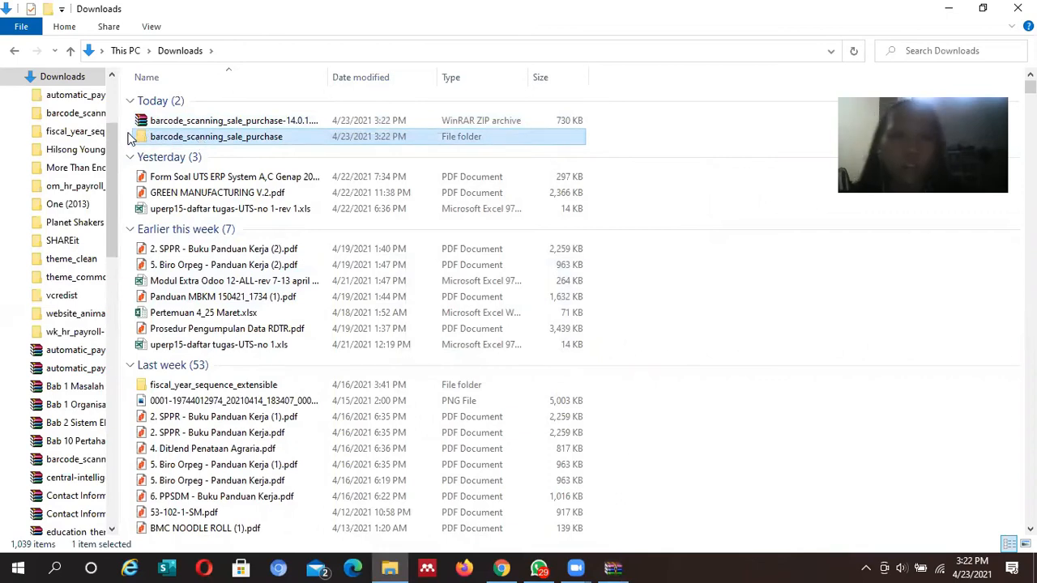
scroll(65, 146, "down", 1)
scroll(32, 150, "up", 3)
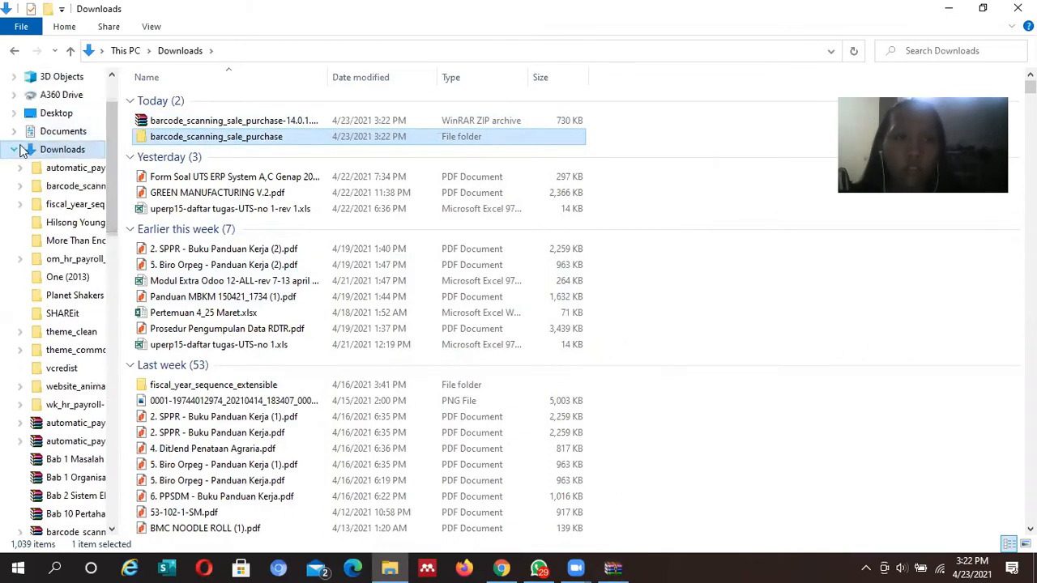
Navigate to C:\Program Files (x86)\Odoo\server\odoo\addons and browse its 400 module folders
left_click(22, 148)
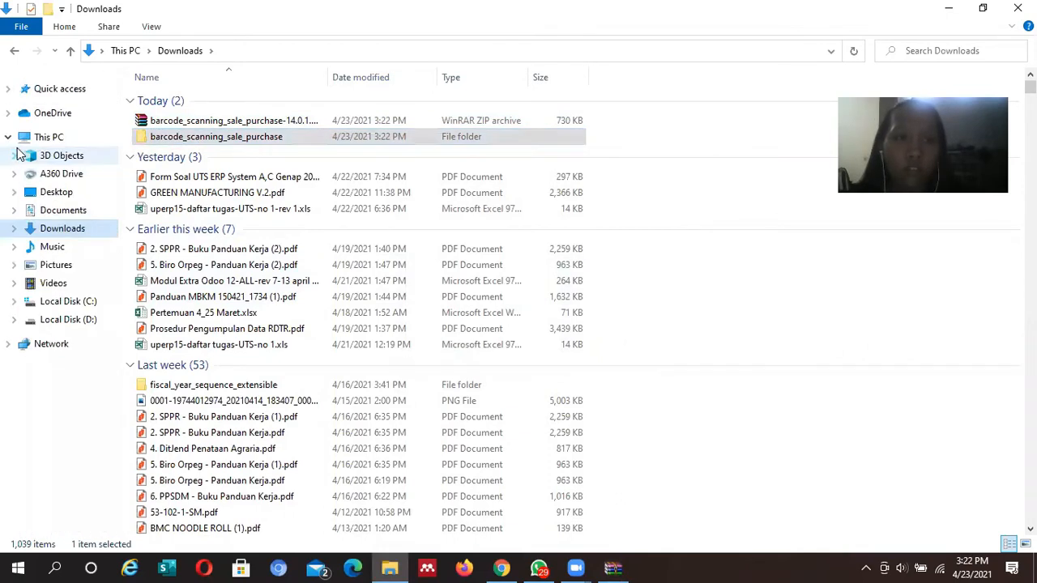
left_click(83, 304)
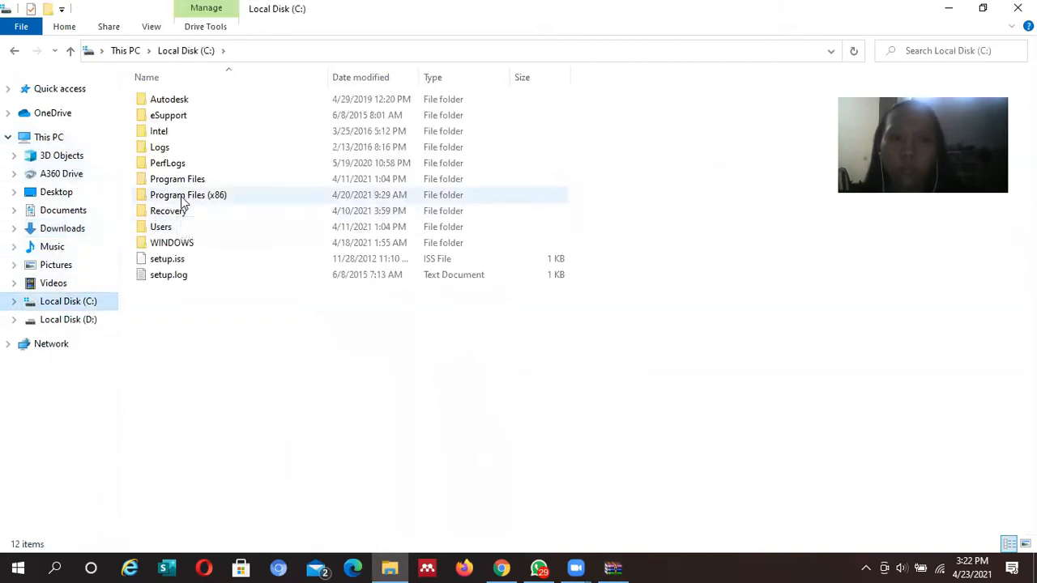
double_click(183, 198)
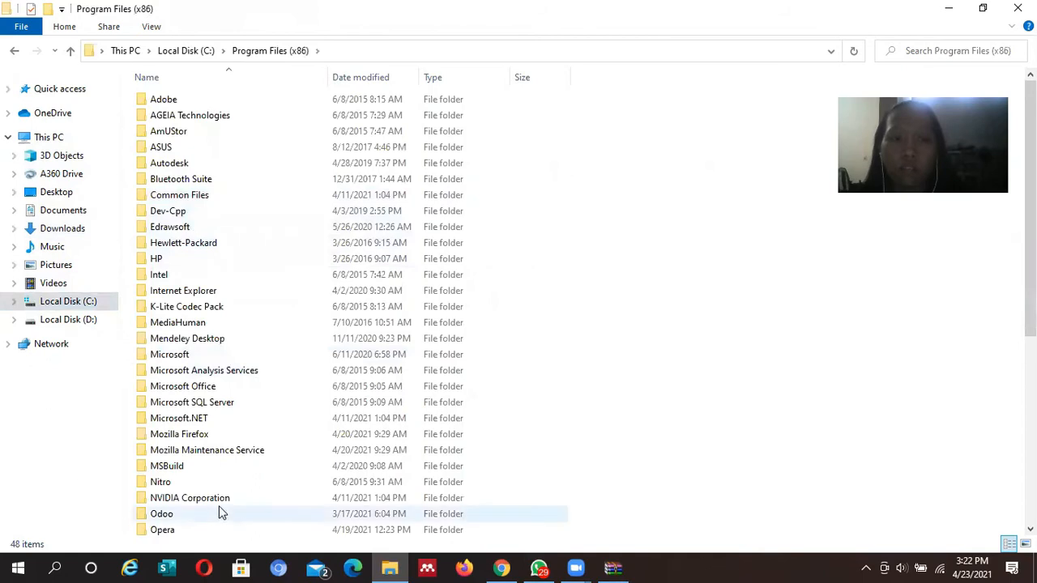
double_click(219, 514)
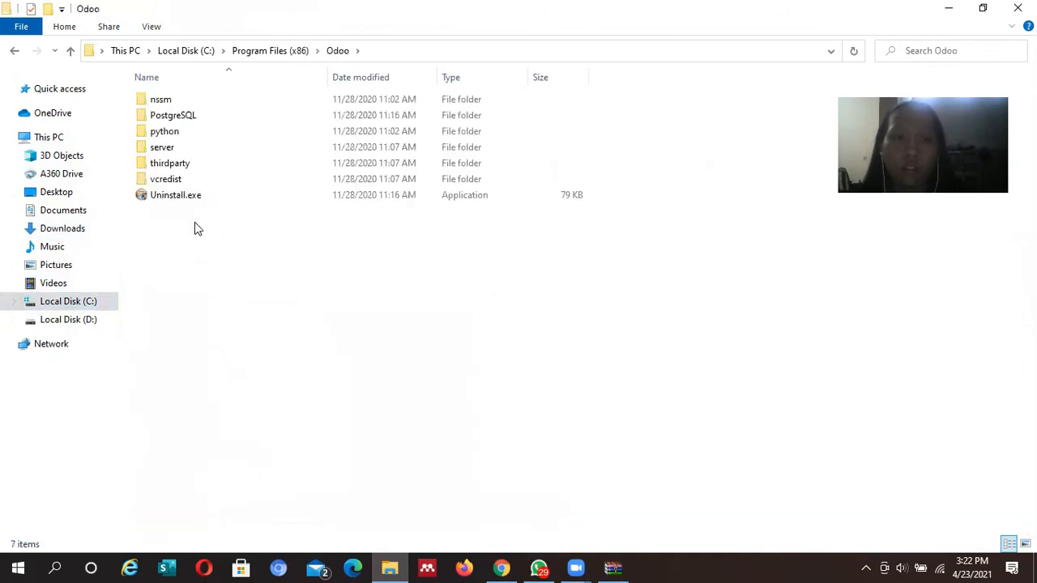
double_click(174, 147)
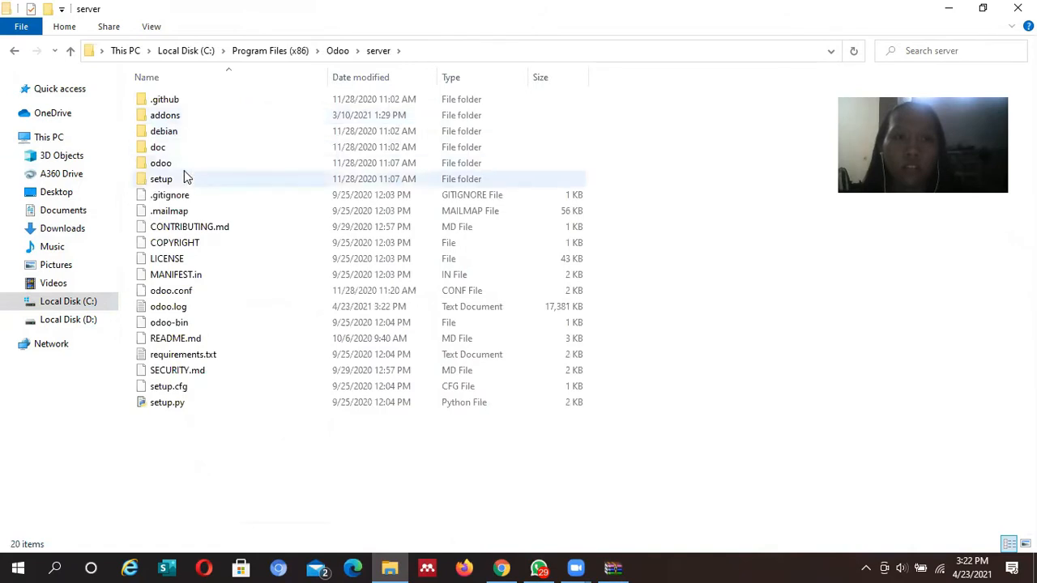
double_click(184, 165)
double_click(193, 118)
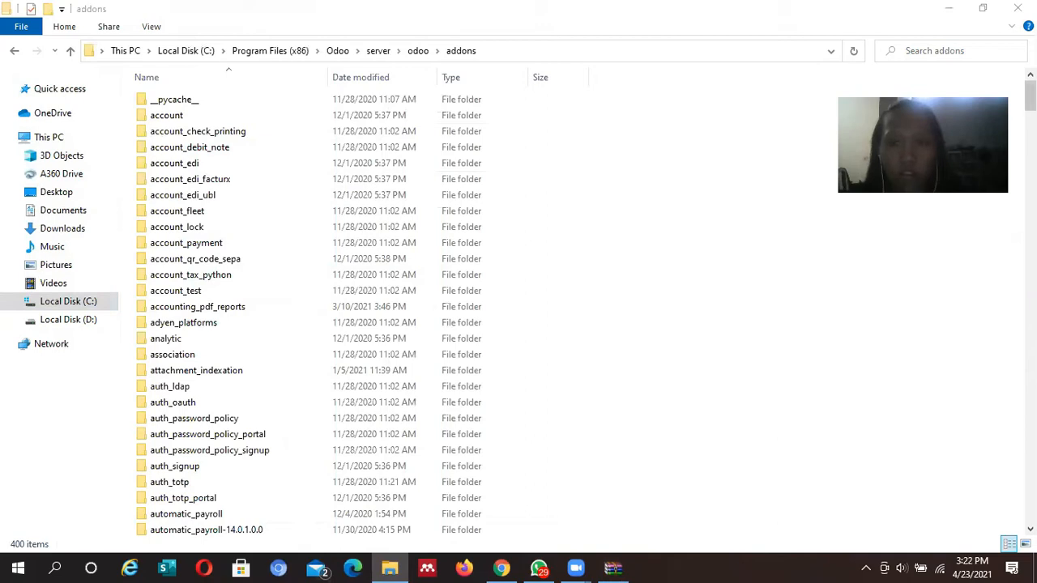
scroll(519, 308, "down", 3)
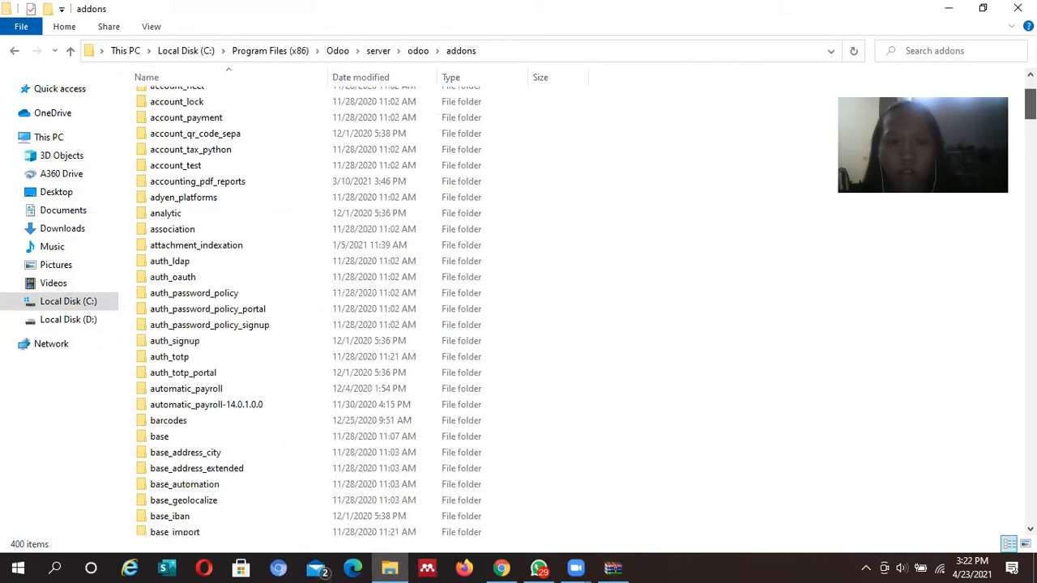
Dismiss the WinRAR license reminder and close the barcode_scanning_sale_purchase archive window
left_click(613, 567)
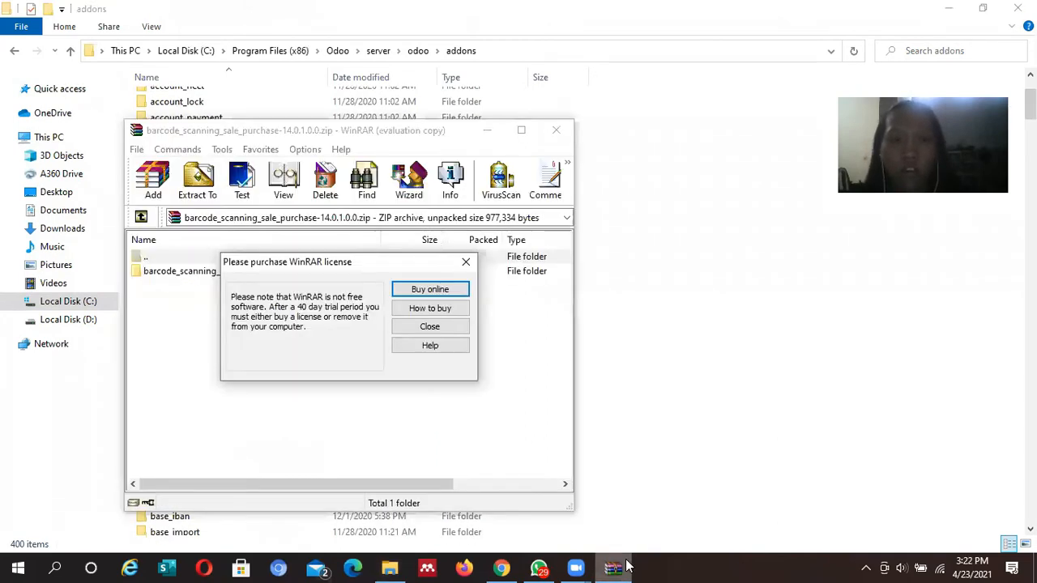
left_click(466, 262)
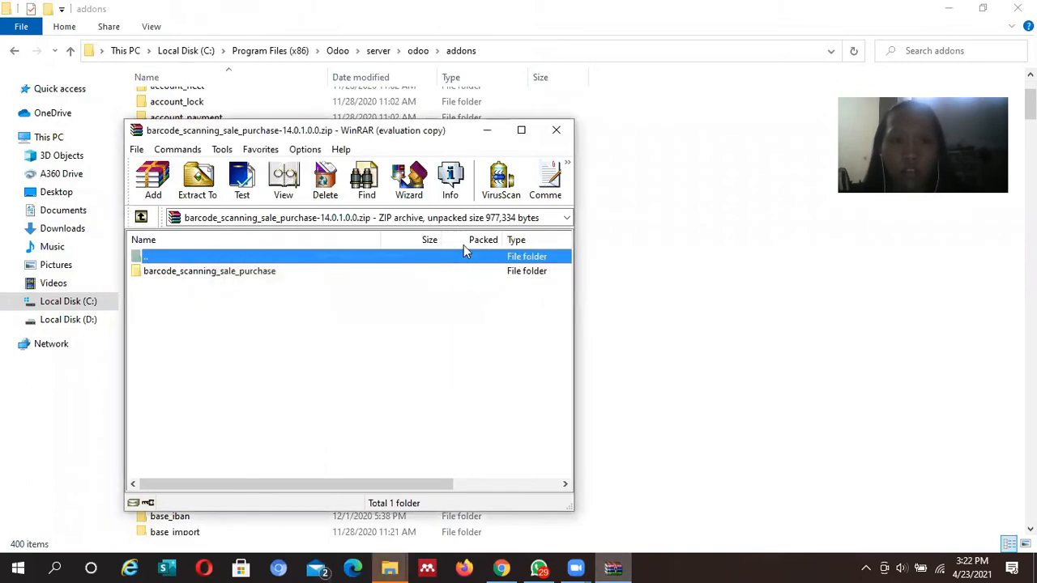
left_click(555, 130)
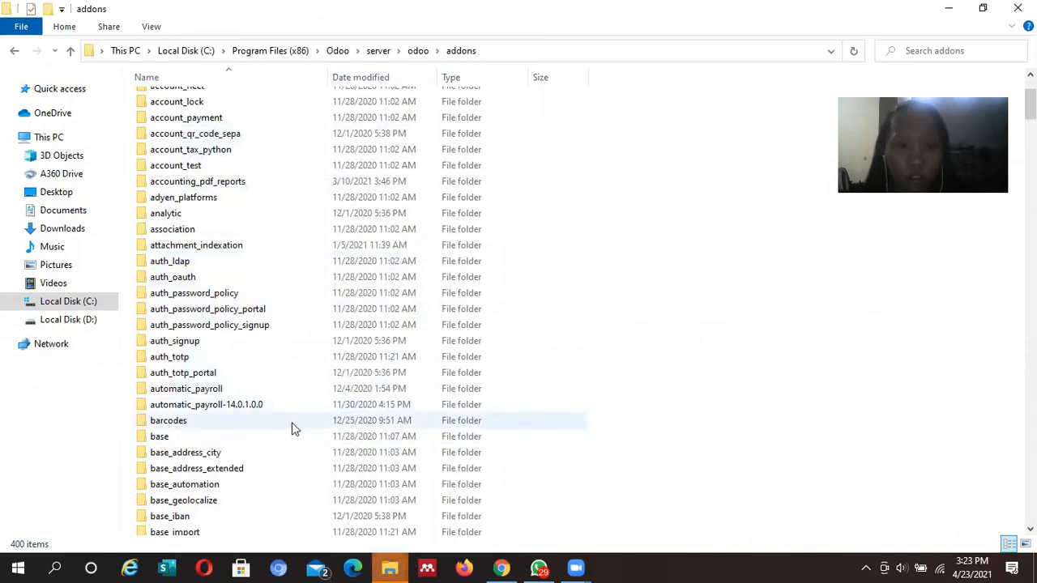
Select the extracted barcode_scanning_sale_purchase folder in Downloads
left_click(73, 210)
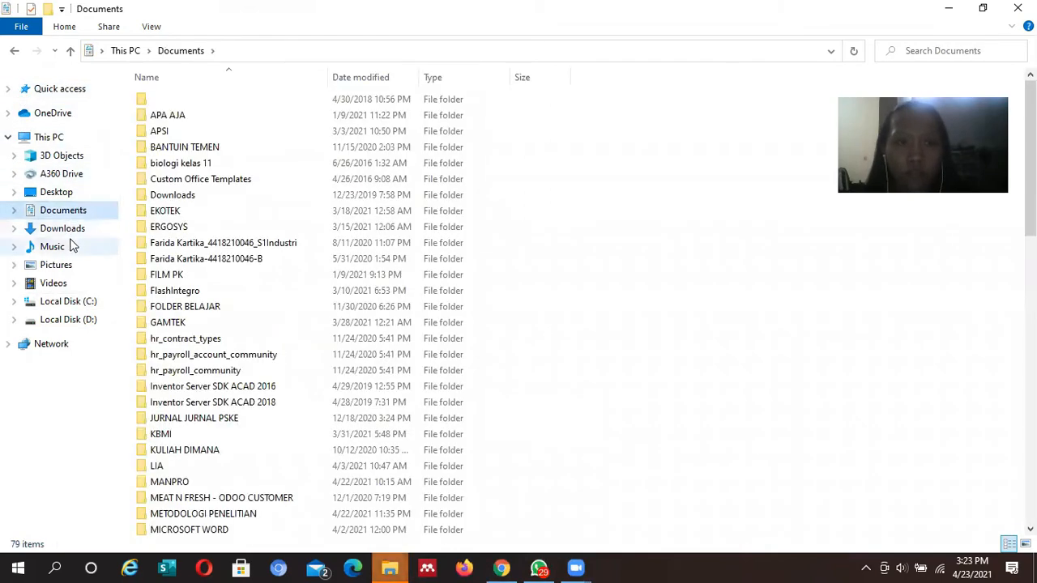
left_click(70, 246)
left_click(66, 231)
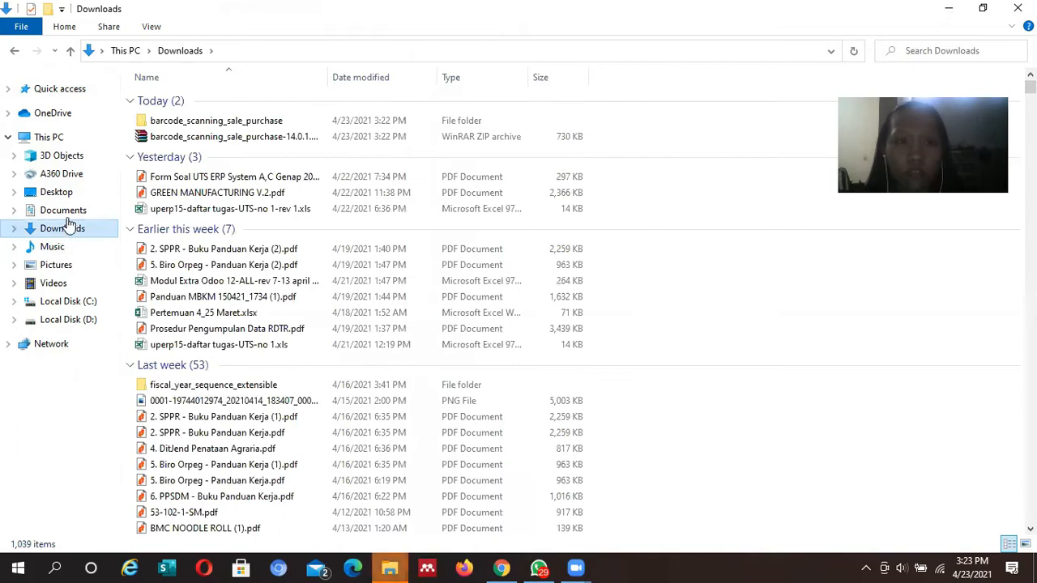
left_click(205, 126)
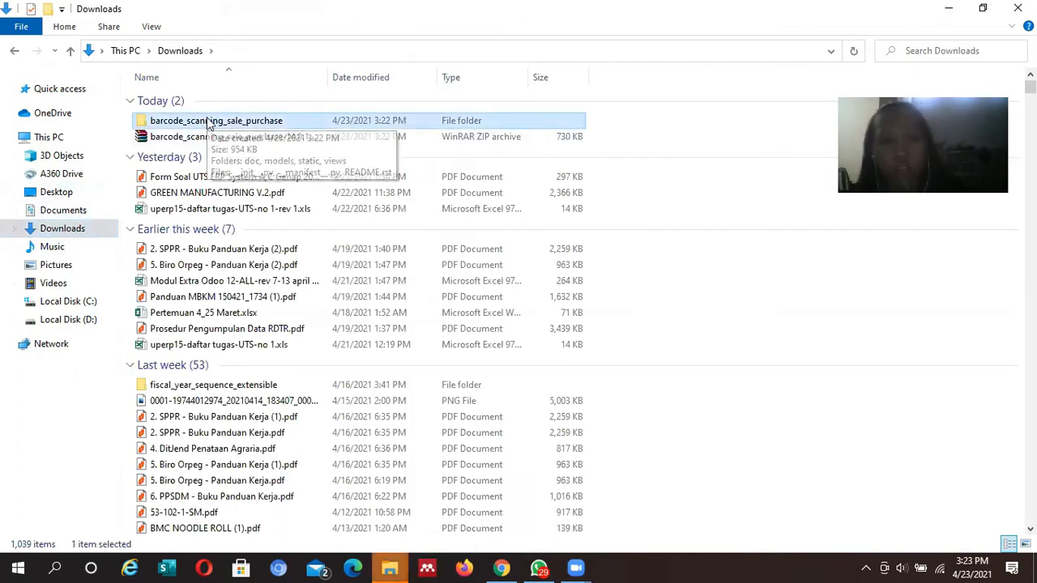
Paste the module folder into C:\Program Files (x86)\Odoo\server\odoo\addons
left_click(70, 301)
double_click(187, 197)
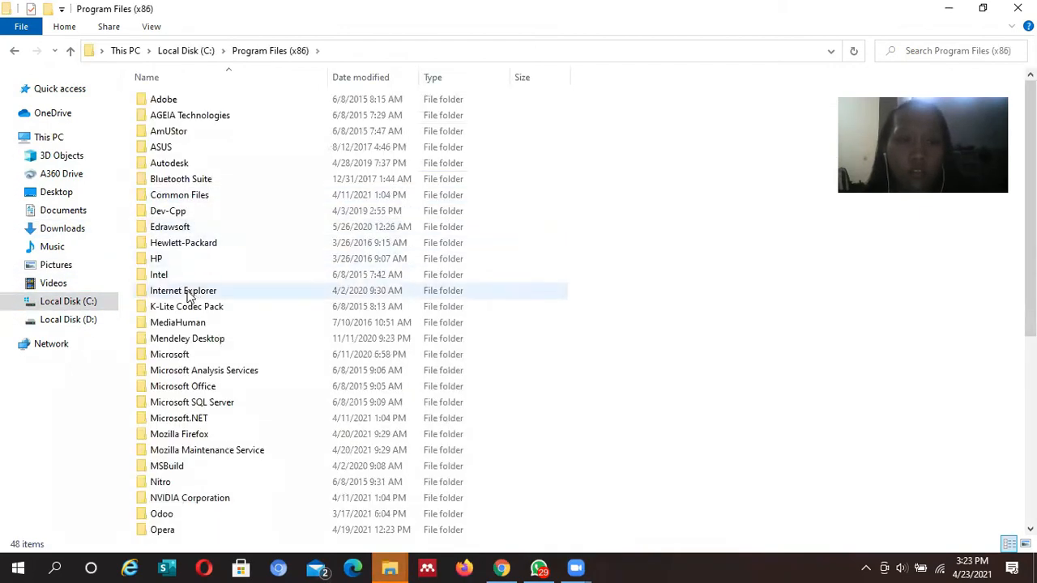
double_click(180, 509)
double_click(273, 148)
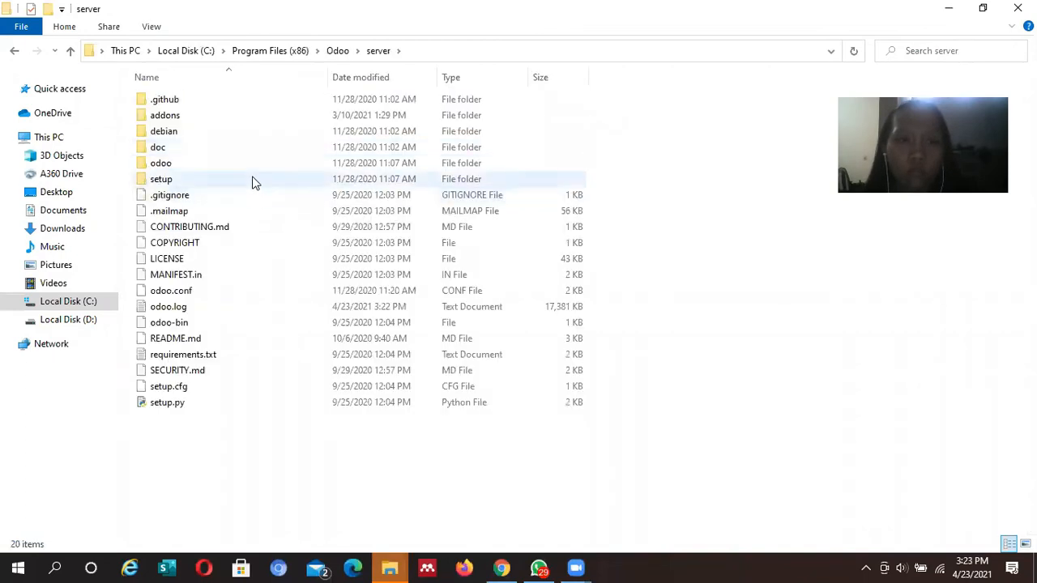
double_click(255, 166)
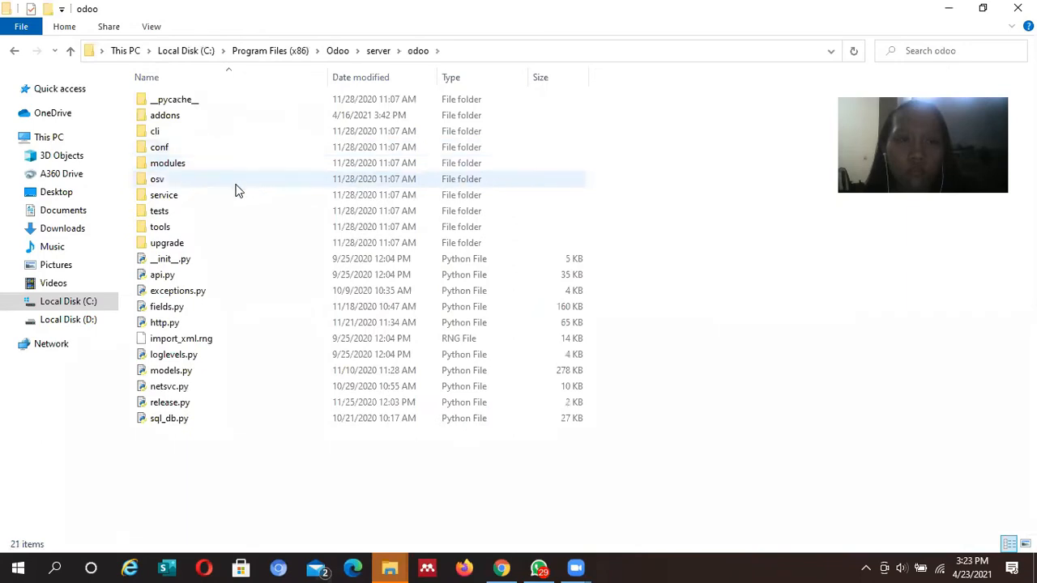
left_click(225, 115)
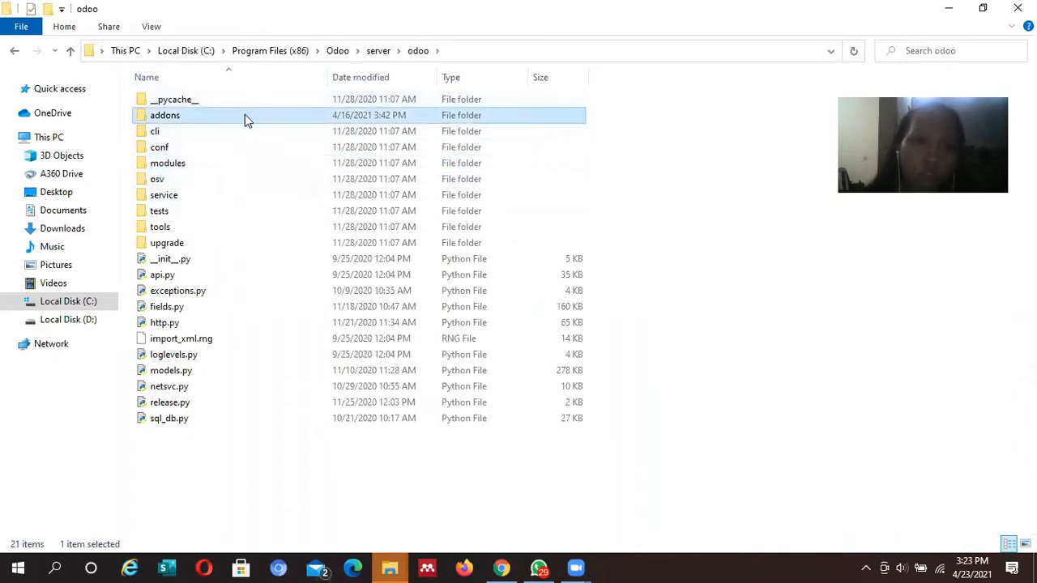
double_click(245, 114)
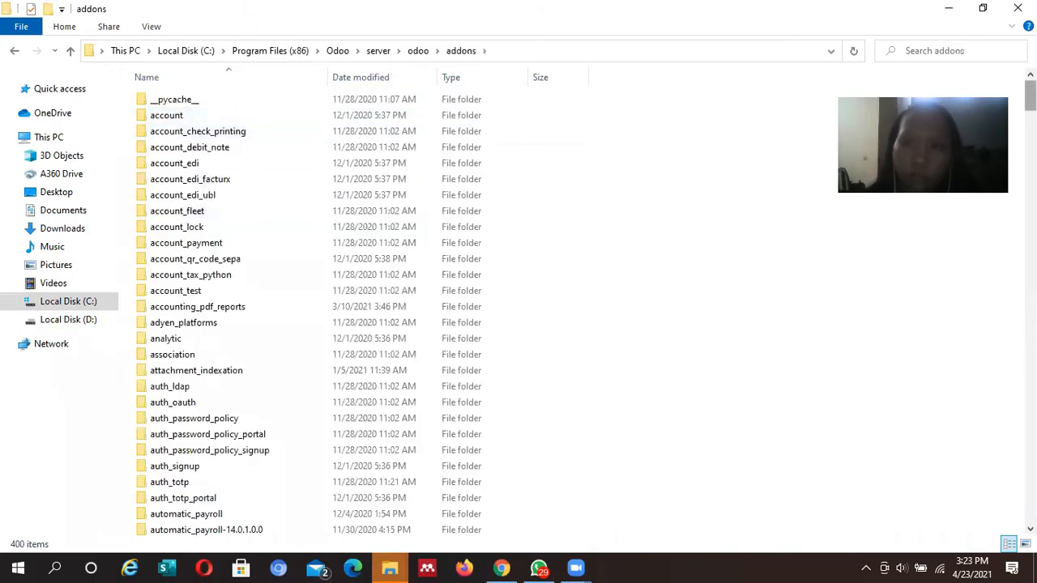
scroll(324, 308, "down", 6)
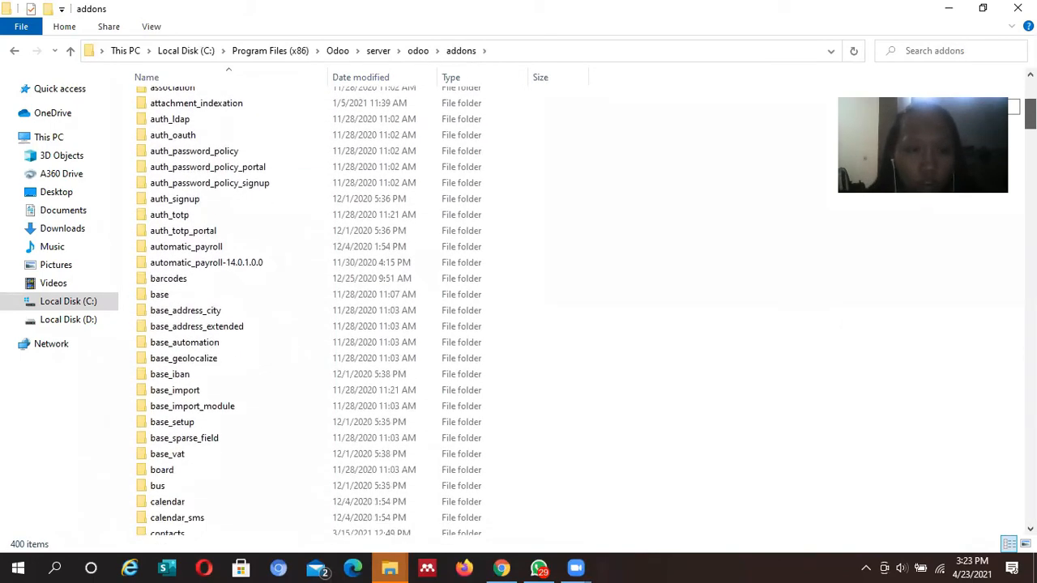
scroll(587, 310, "down", 1)
scroll(324, 307, "down", 2)
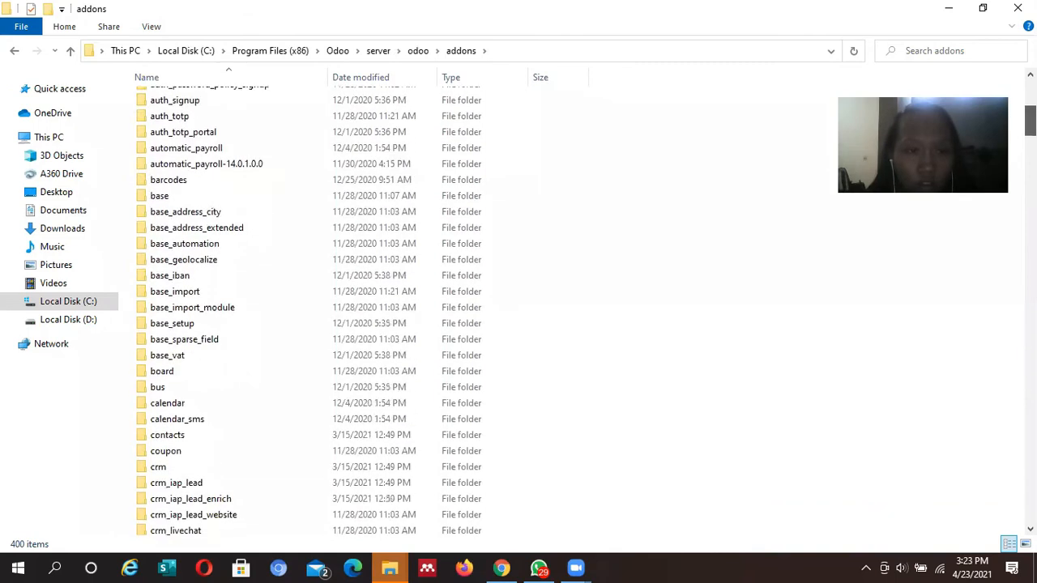
key("ctrl+v")
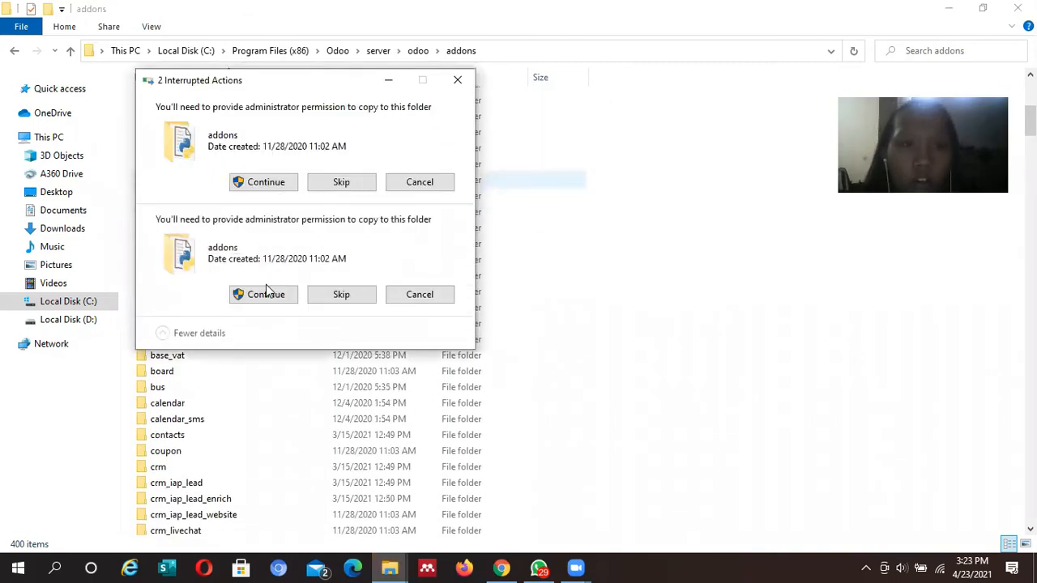
Approve the administrator copy prompts so barcode_scanning_sale_purchase lands in addons (401 items)
left_click(279, 186)
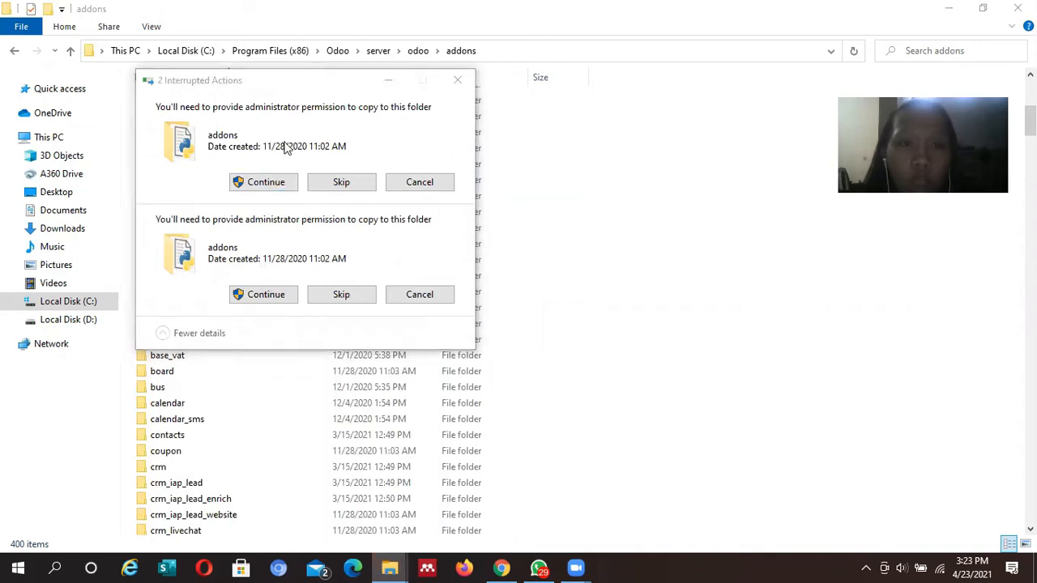
left_click(268, 184)
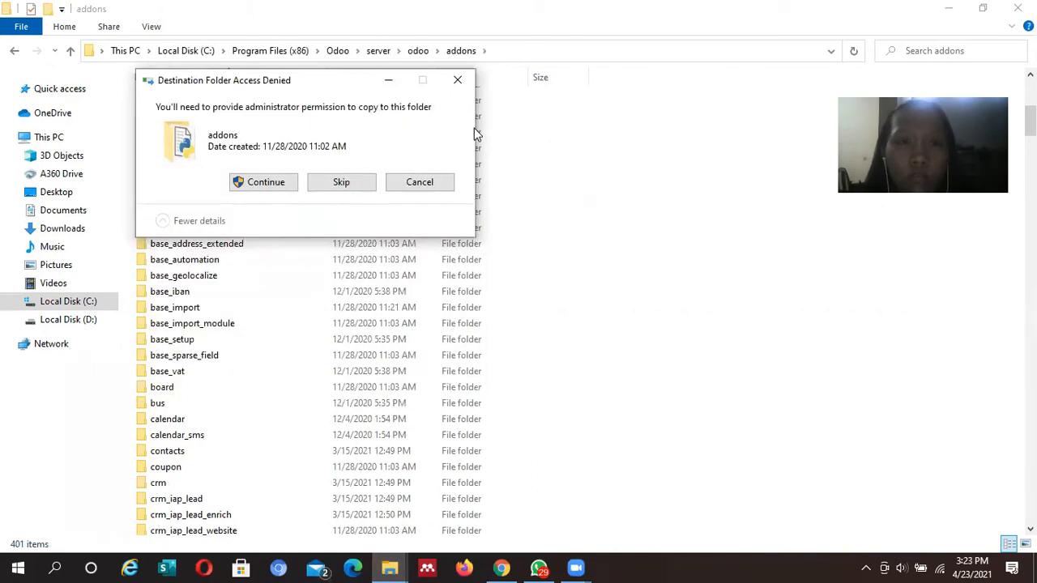
left_click(460, 84)
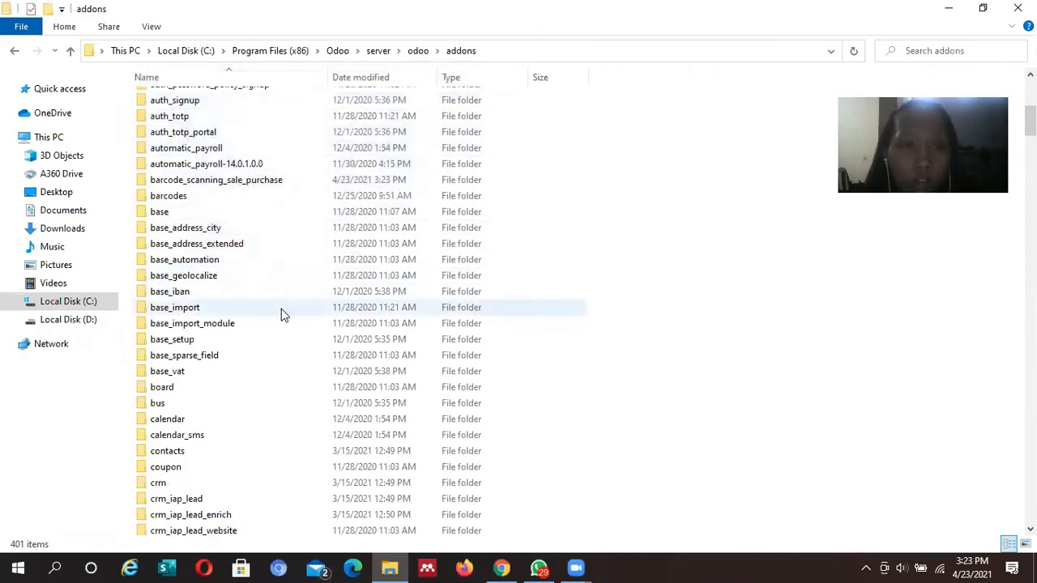
left_click(265, 182)
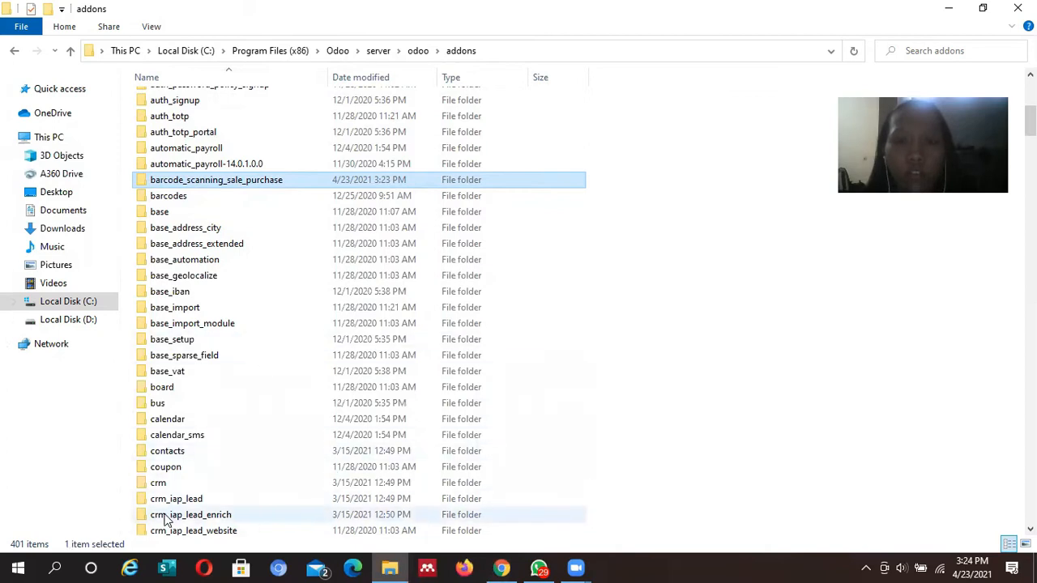
Launch the Services console through Windows Search, after a first search for 'server'
left_click(57, 567)
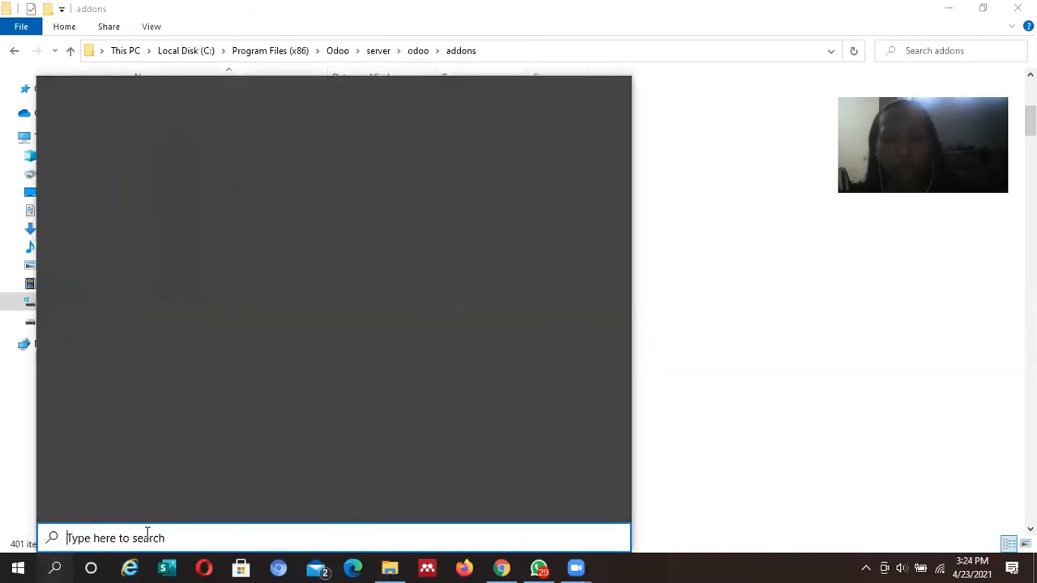
type("server")
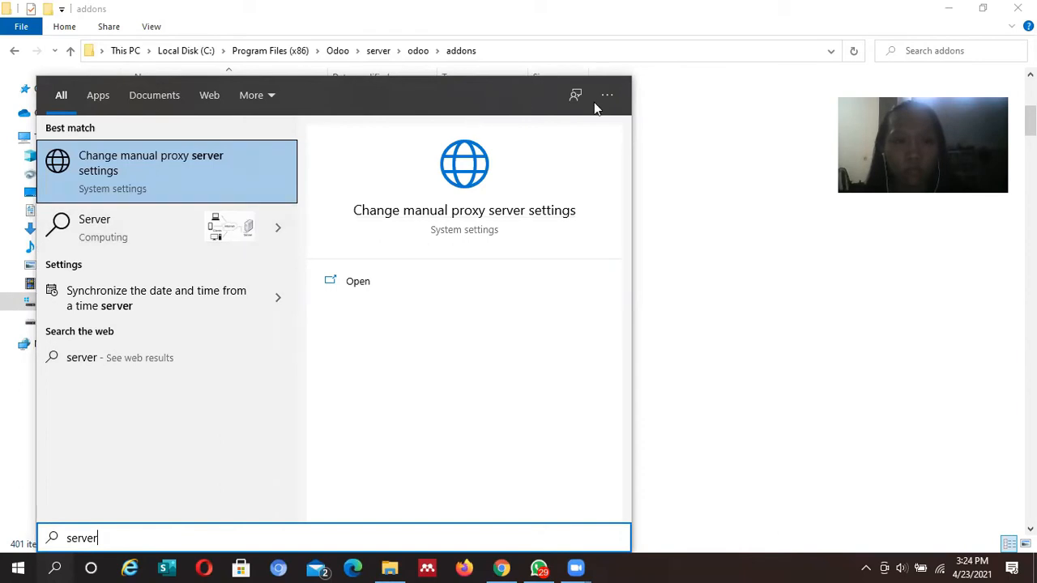
left_click(701, 280)
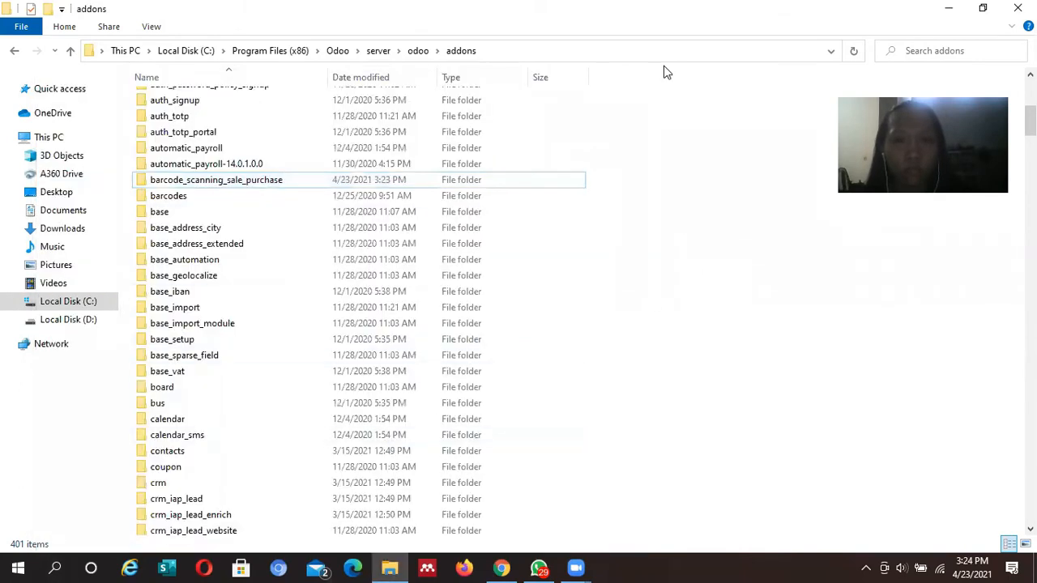
key("super")
type("se")
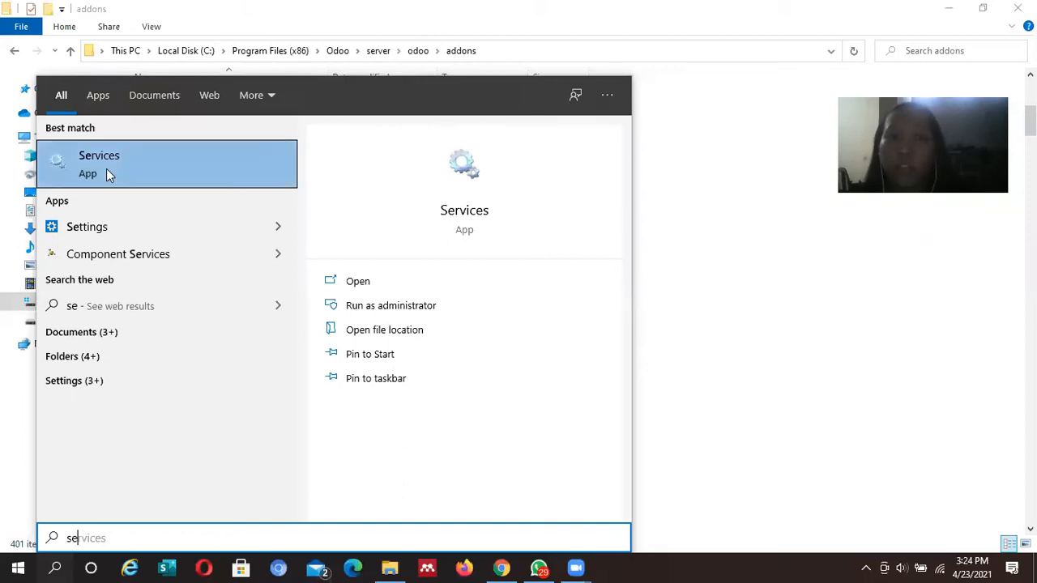
left_click(111, 253)
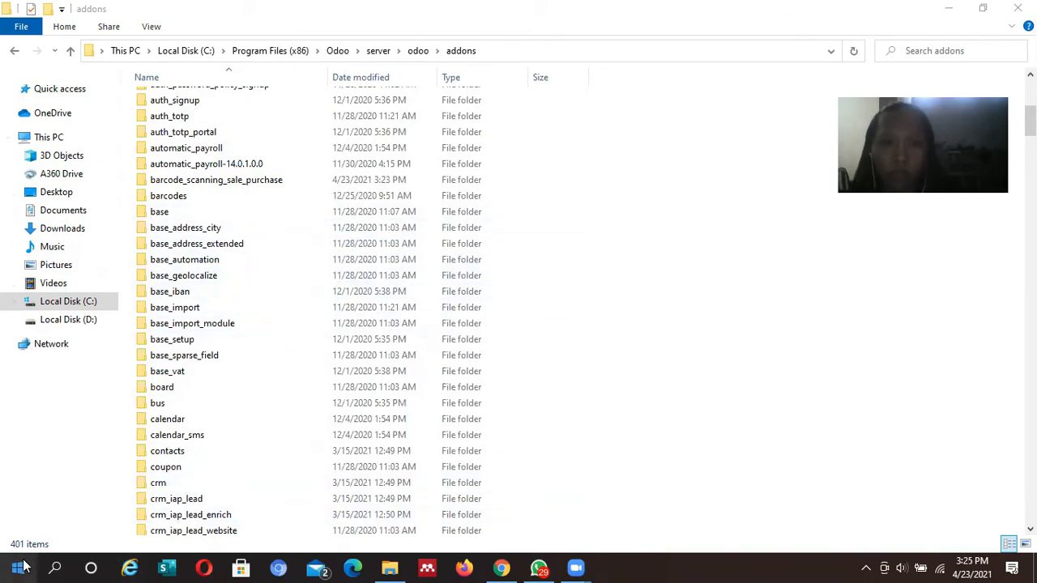
left_click(54, 567)
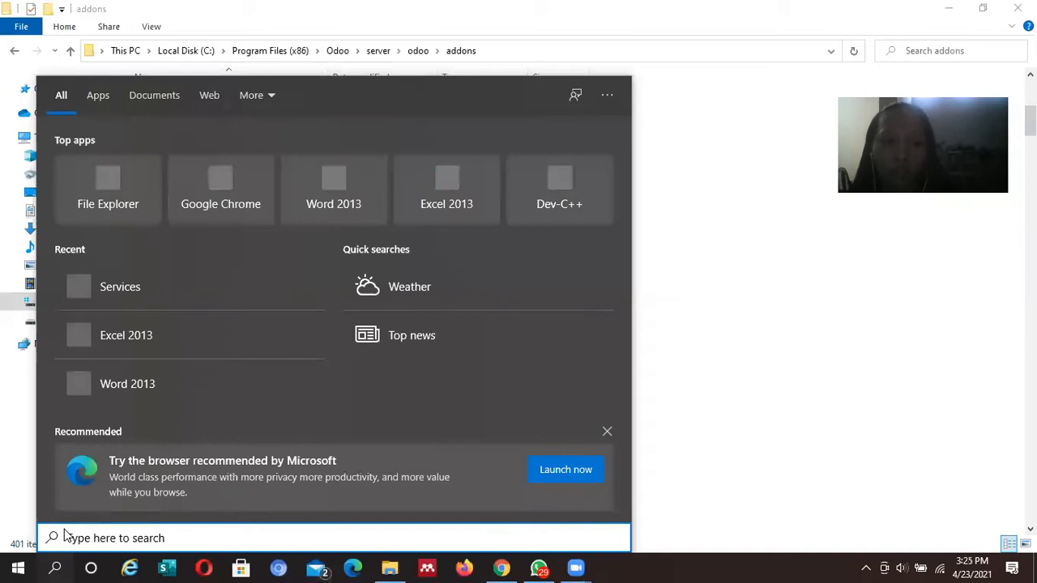
left_click(156, 300)
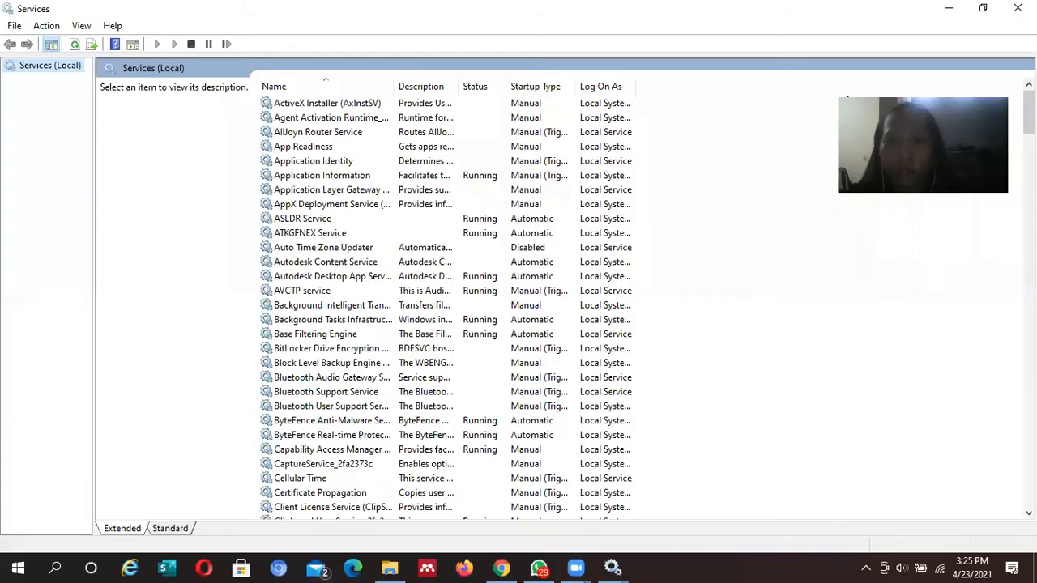
Restart the odoo-server-14.0 service from its right-click menu in Services
left_click(463, 175)
key("o")
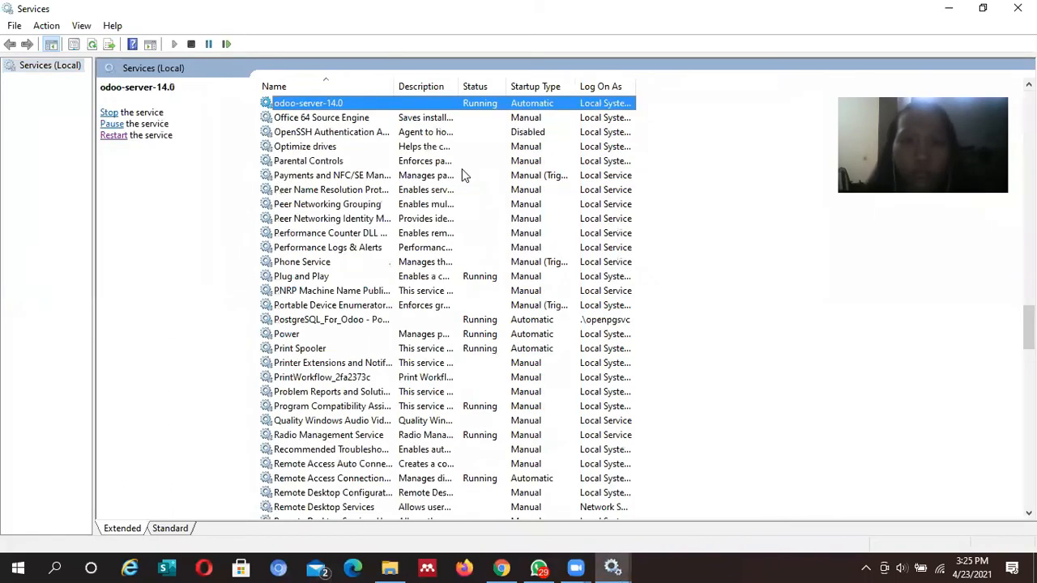
right_click(296, 106)
left_click(120, 134)
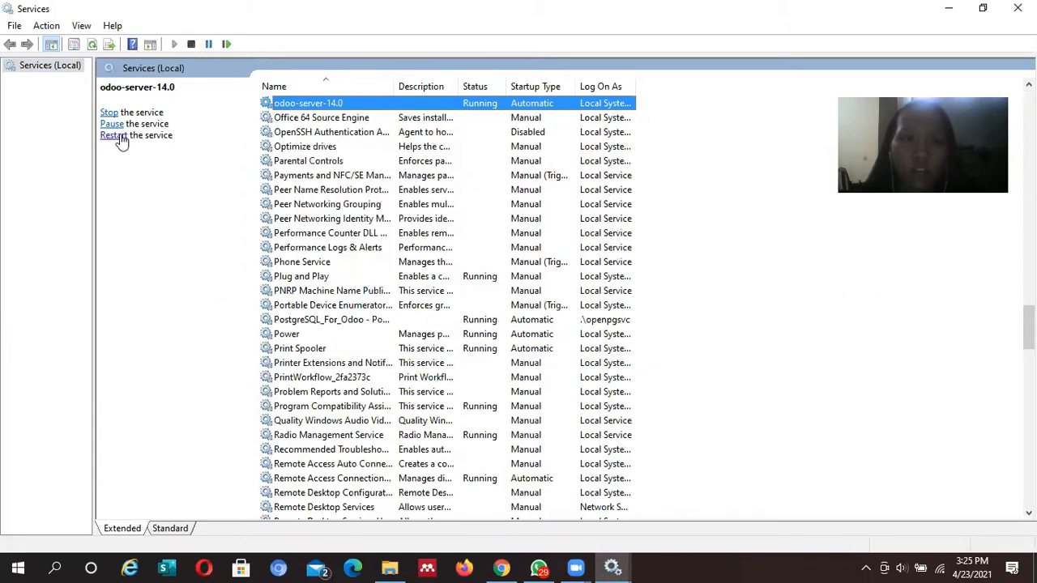
left_click(120, 134)
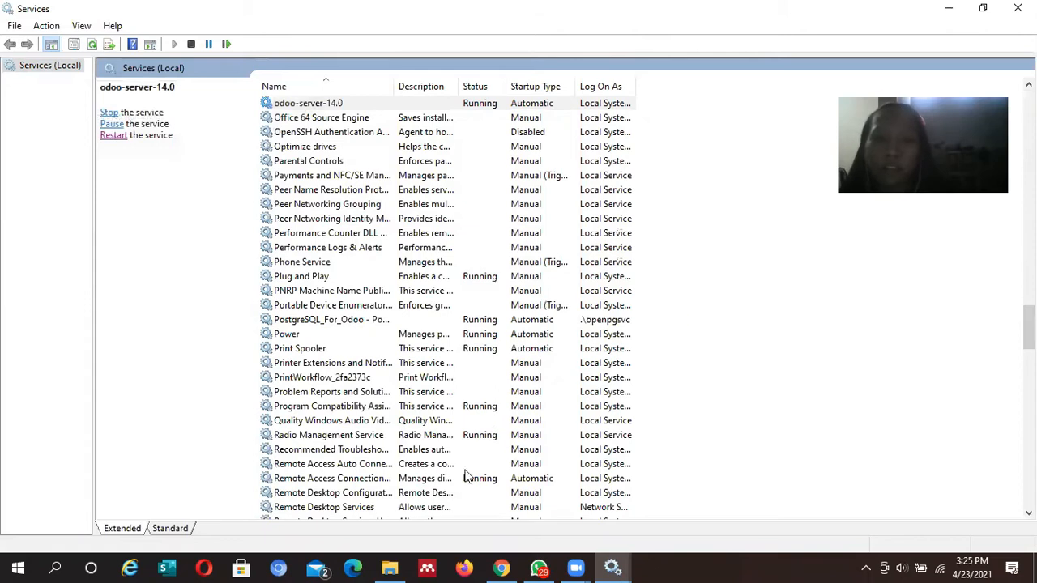
left_click(501, 567)
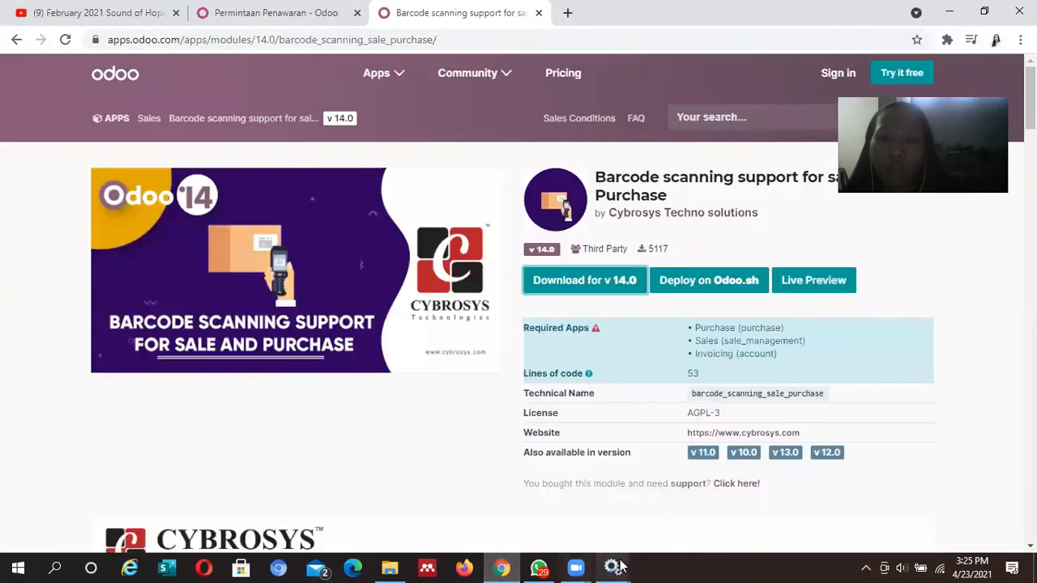
Open Odoo's Pengaturan app from the request-for-quotation tab, retrying while the server reconnects
mouse_move(617, 565)
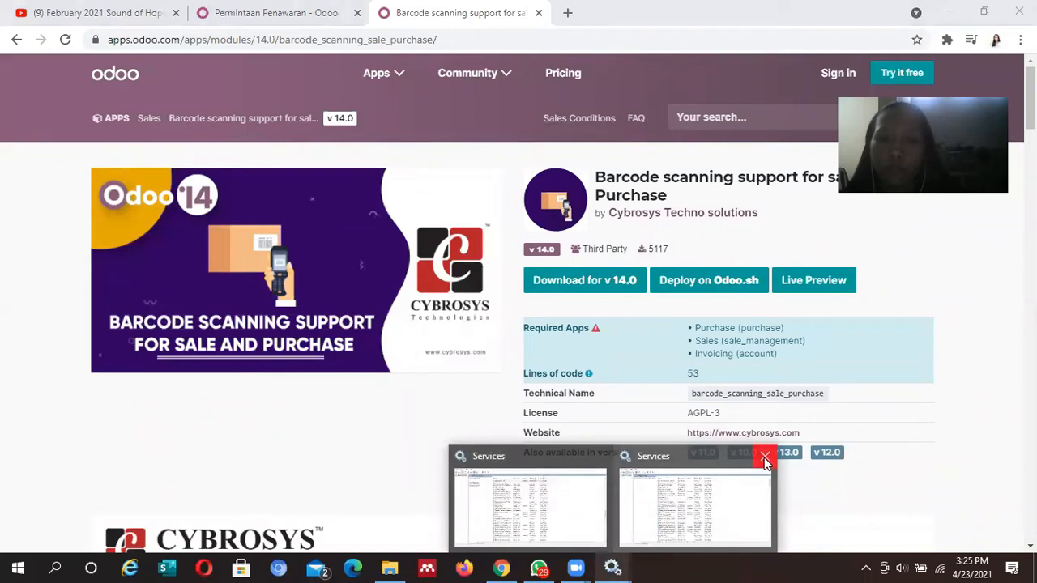
left_click(501, 567)
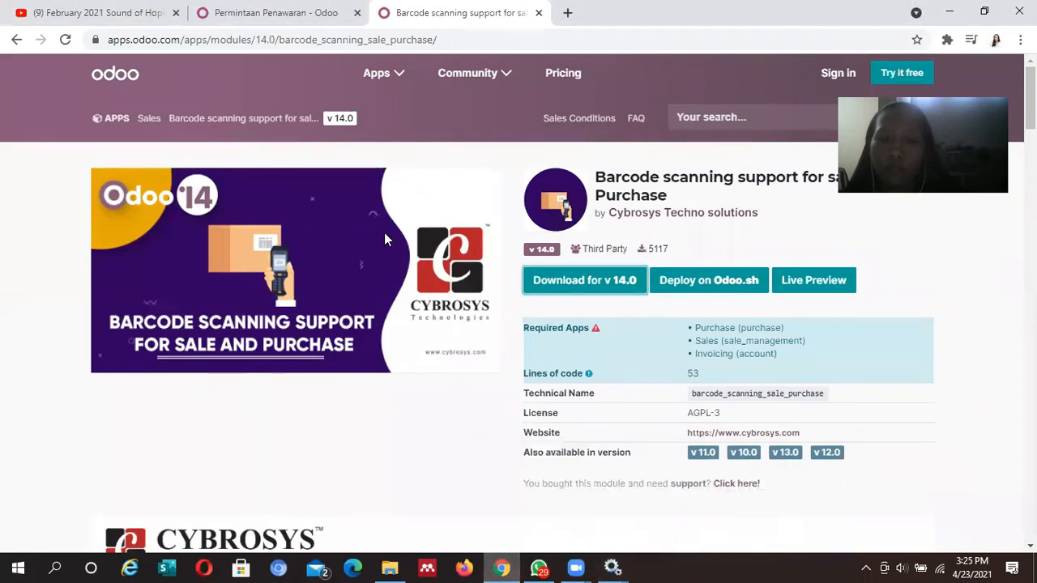
left_click(247, 12)
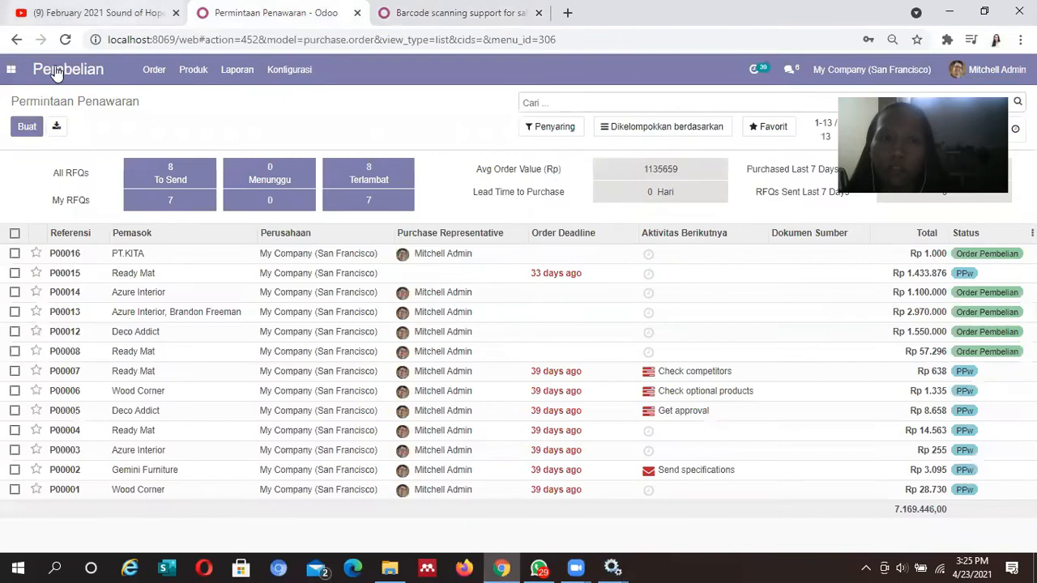
left_click(16, 69)
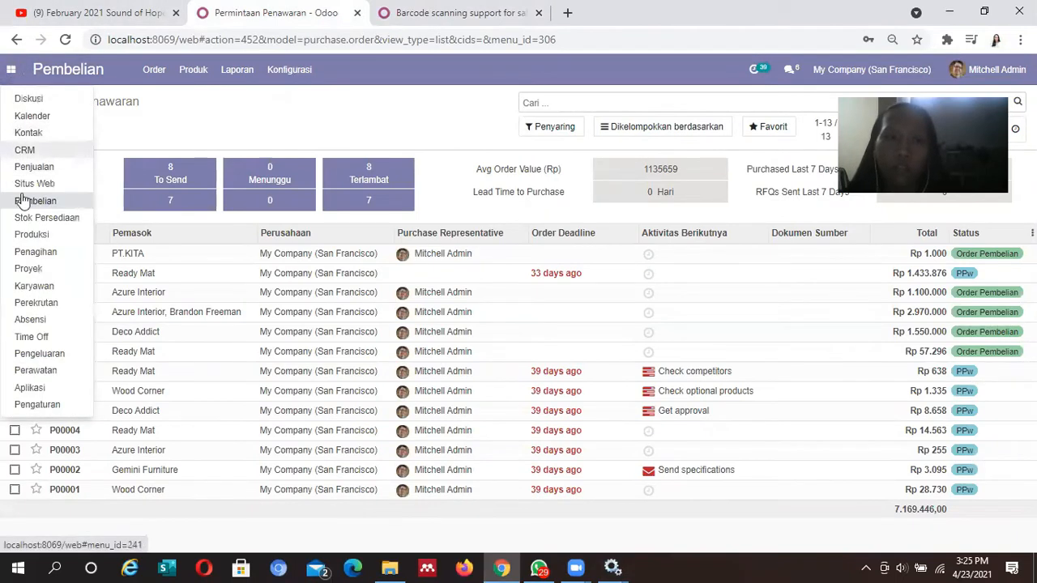
left_click(24, 403)
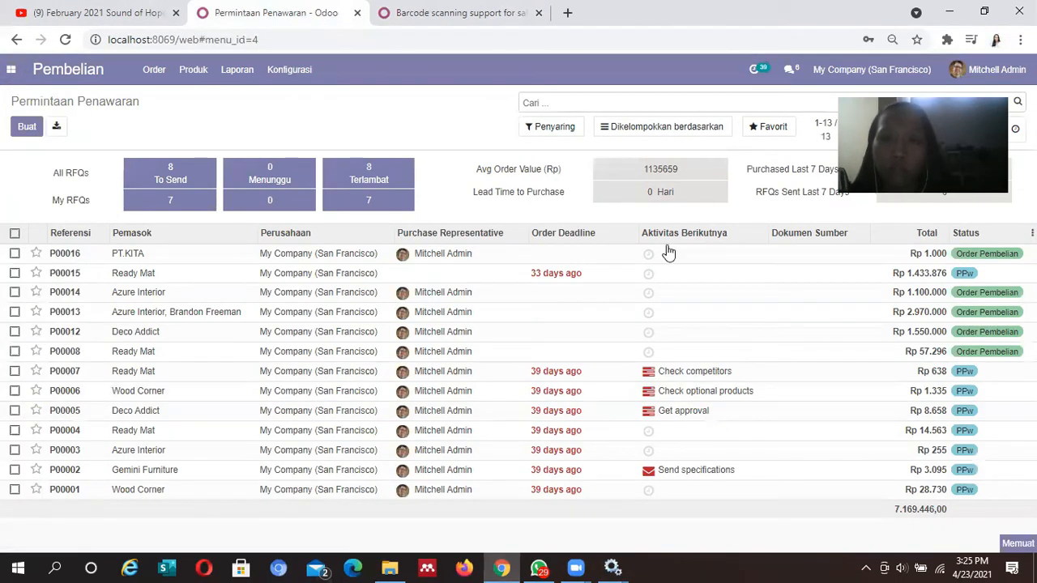
mouse_move(613, 567)
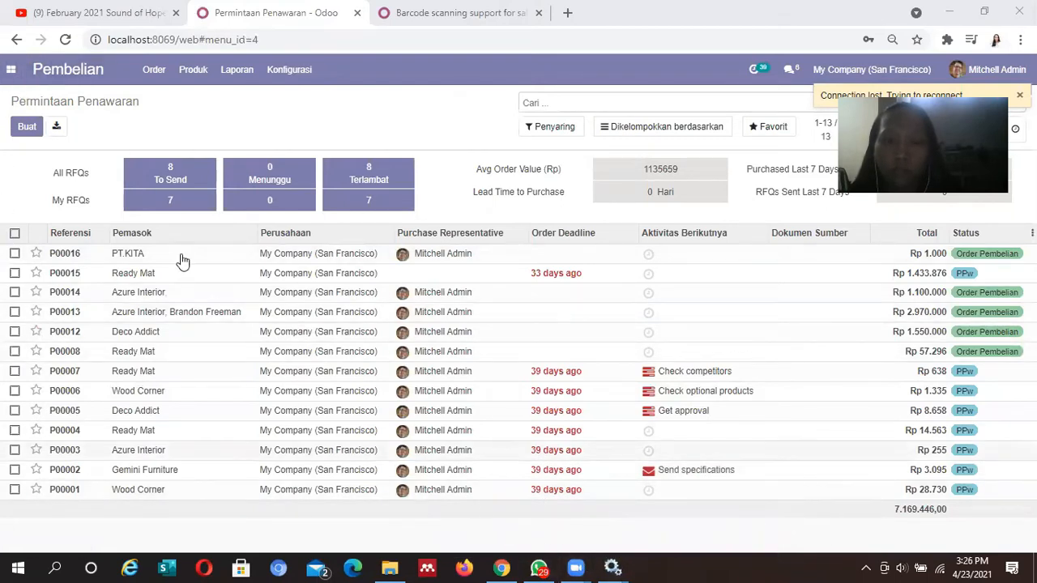
left_click(11, 70)
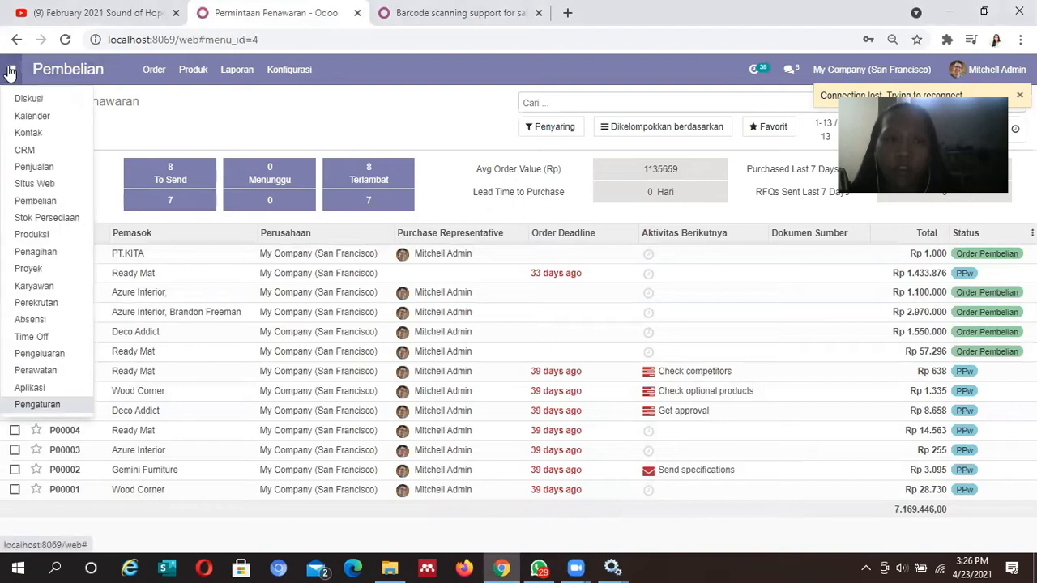
left_click(30, 407)
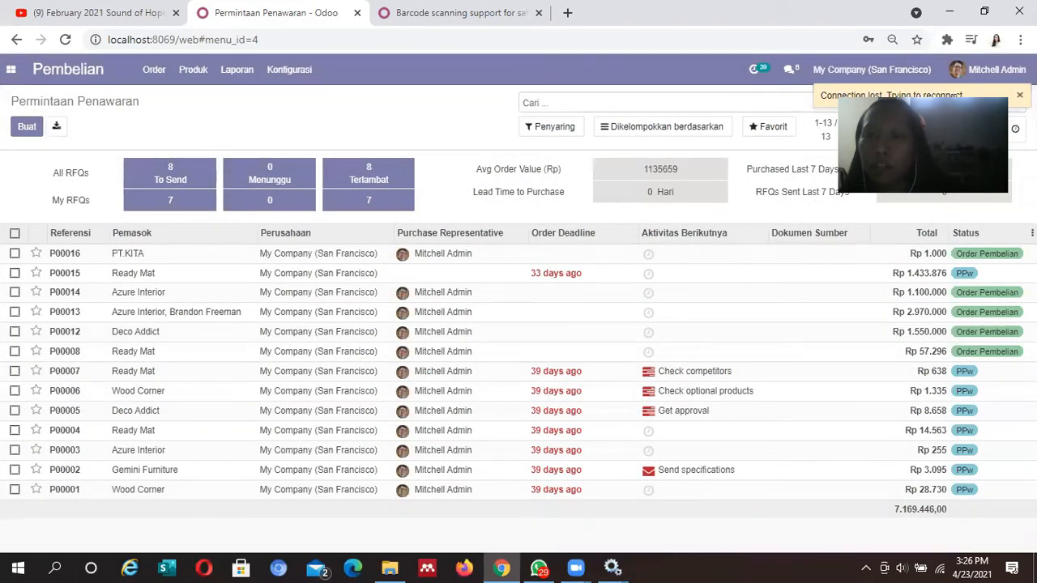
left_click(10, 71)
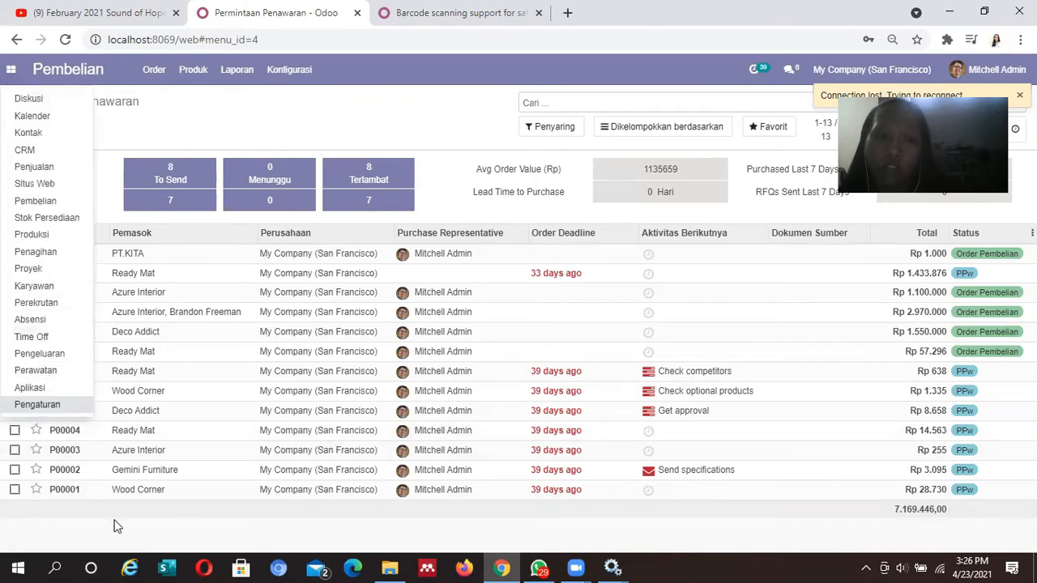
left_click(51, 407)
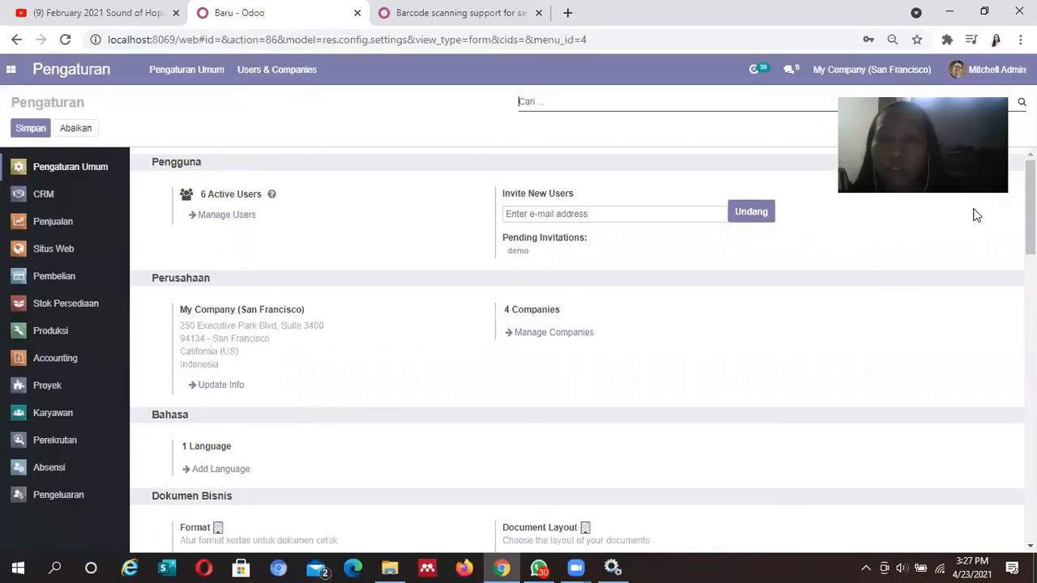
Scroll to Developer Tools and activate developer mode with assets
scroll(584, 348, "down", 15)
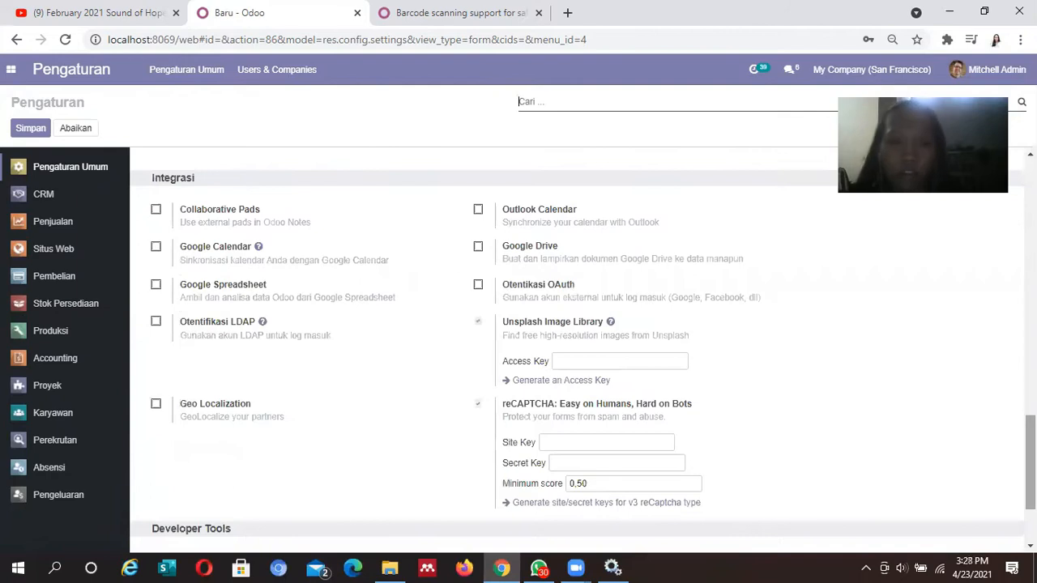
scroll(583, 349, "down", 3)
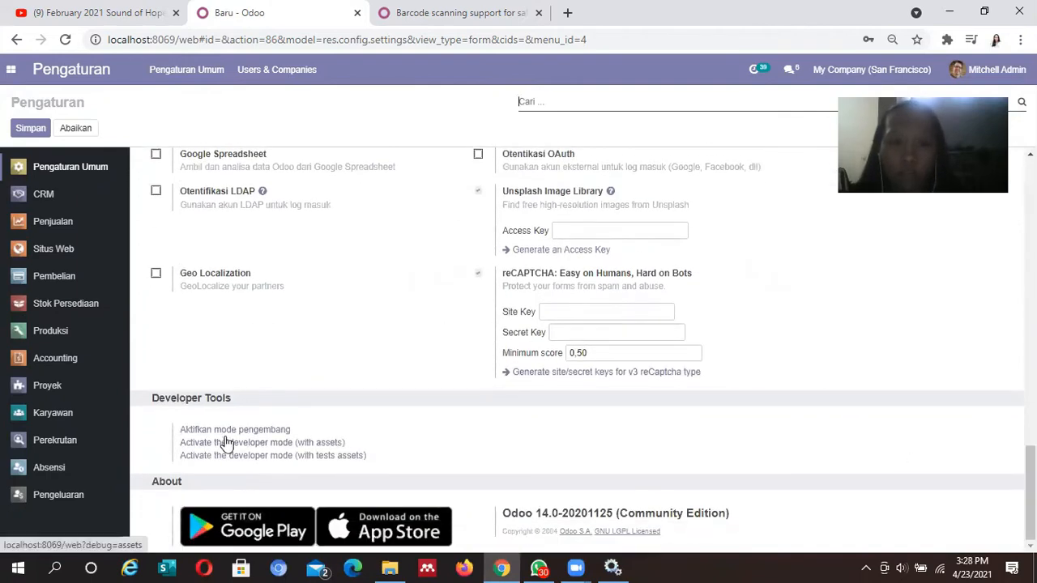
left_click(259, 432)
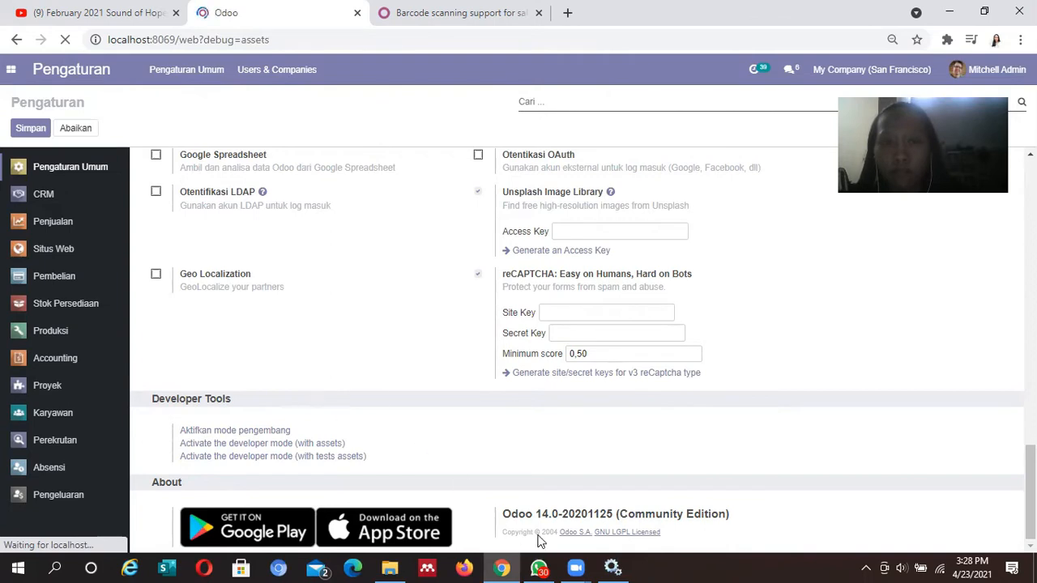
mouse_move(601, 555)
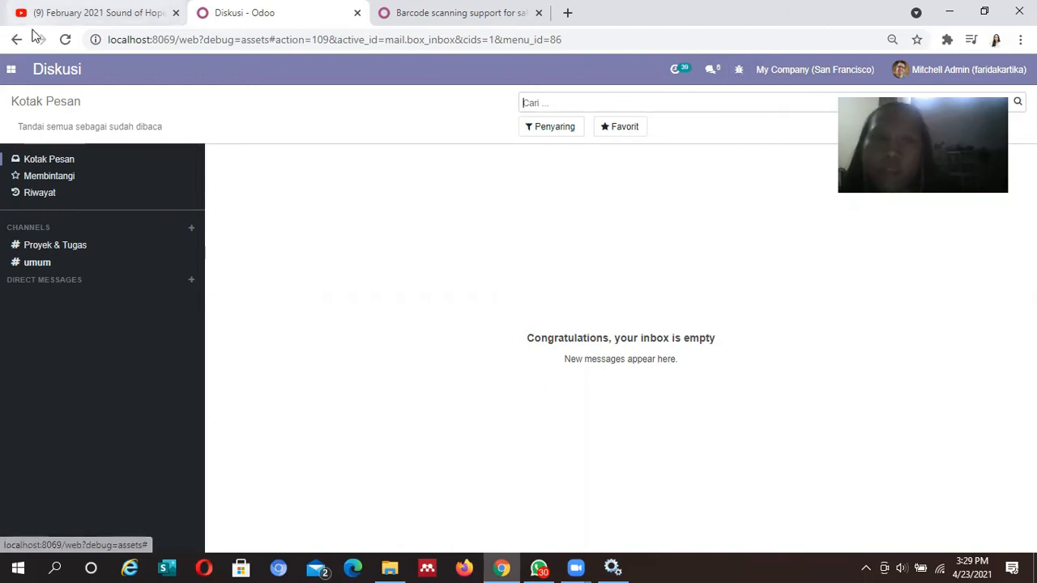
Open Aplikasi and update the app list with Perbarui Daftar Aplikasi
left_click(11, 70)
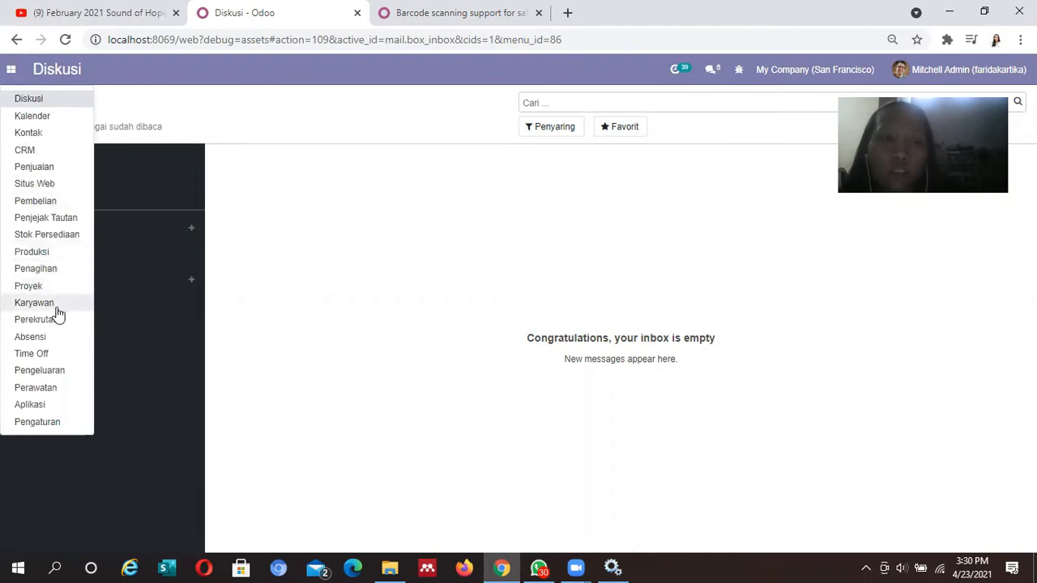
left_click(50, 404)
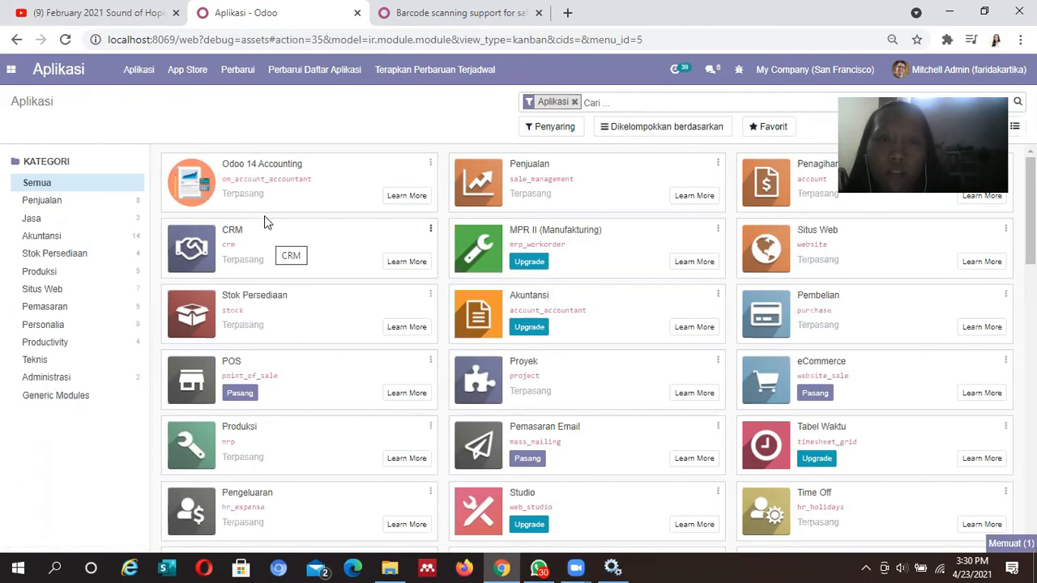
left_click(314, 70)
left_click(220, 210)
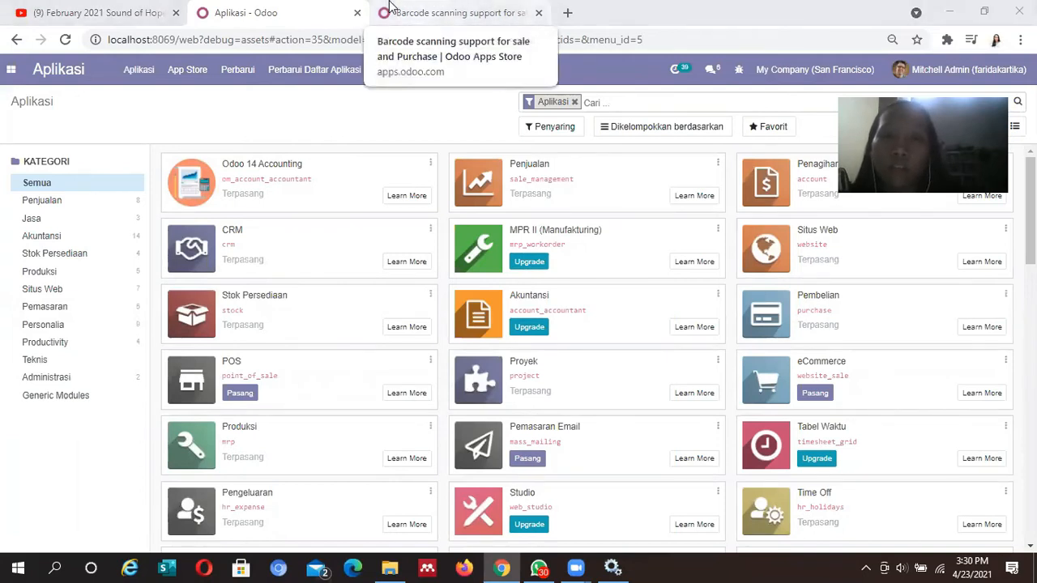
Add the Extra filter and search apps for barcode_scanning_sale_purchase
left_click(390, 8)
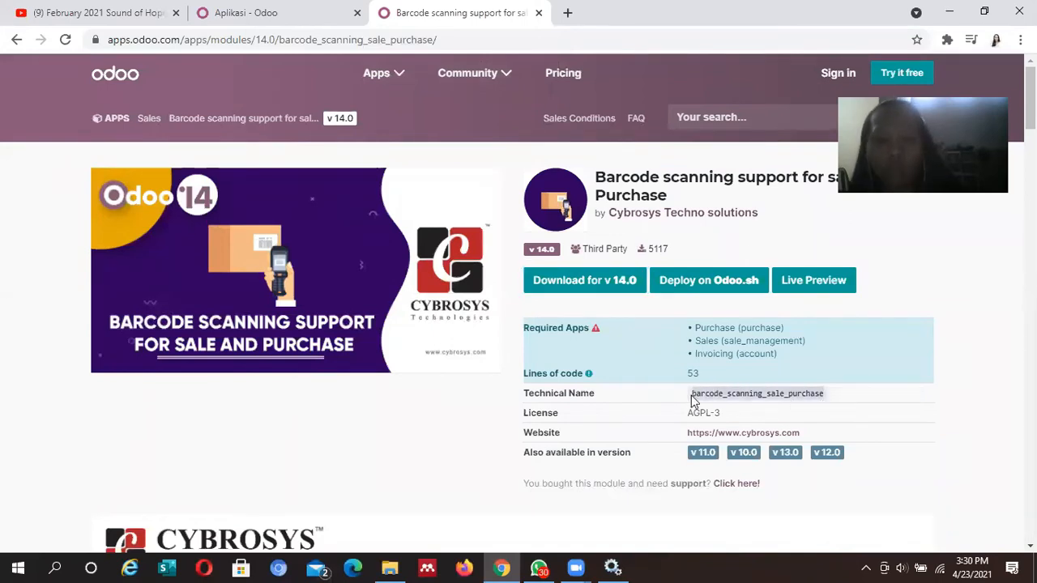
left_click(314, 13)
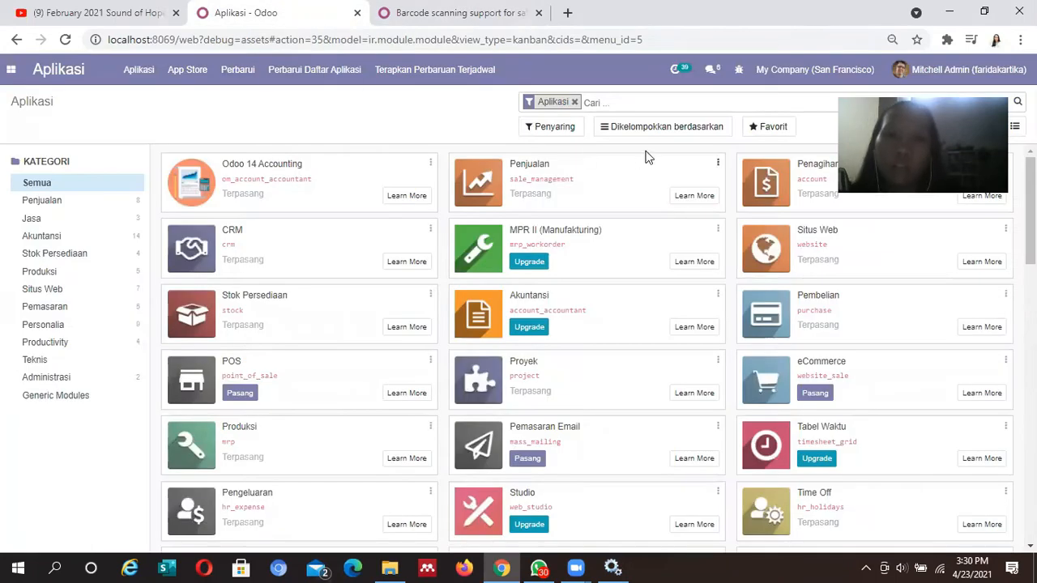
left_click(563, 128)
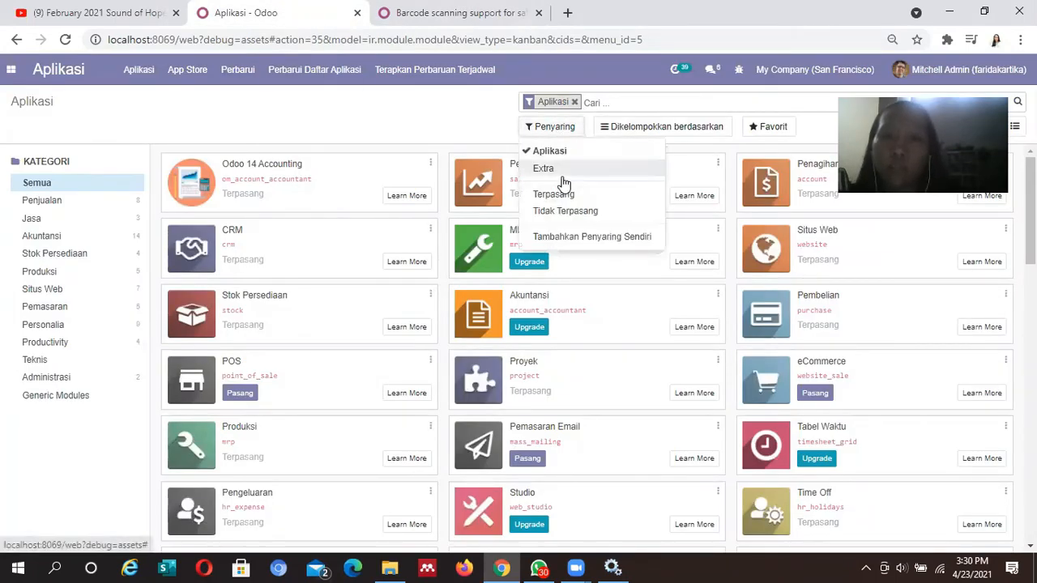
left_click(563, 171)
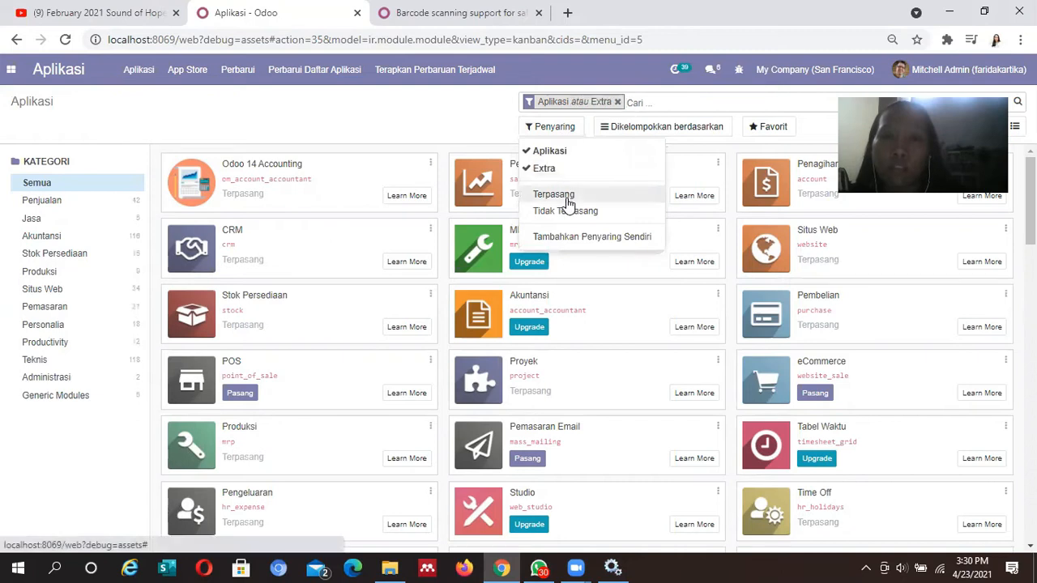
left_click(650, 105)
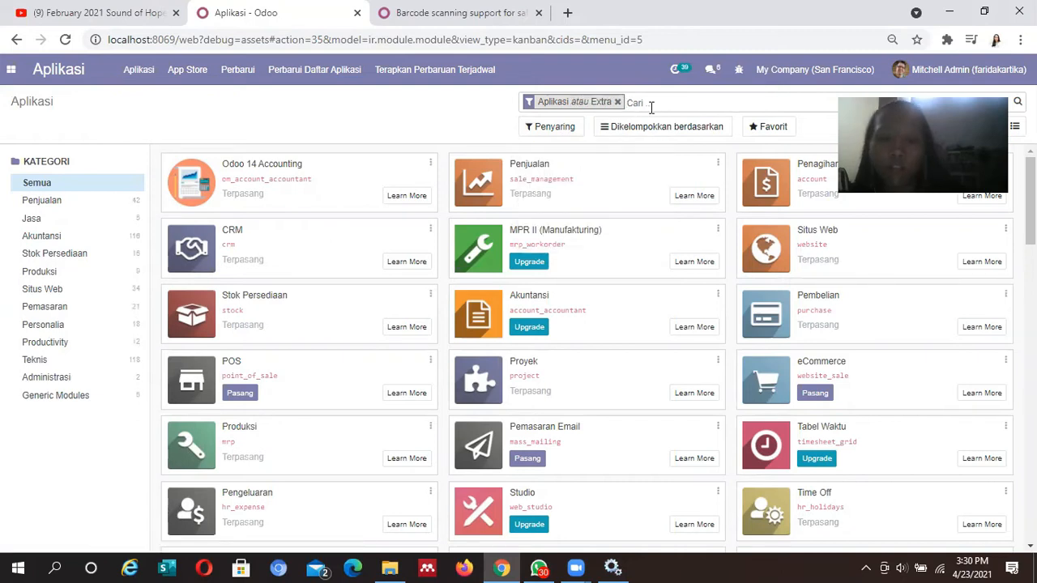
type("barcode_scanning_sale_purchase")
key("Return")
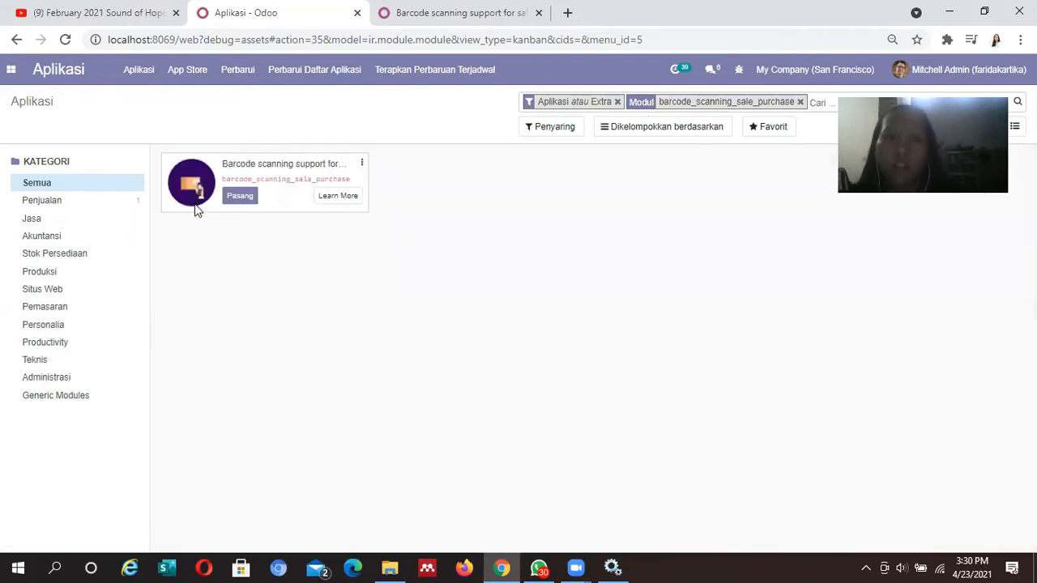
Install the Barcode scanning support module with Pasang
left_click(239, 197)
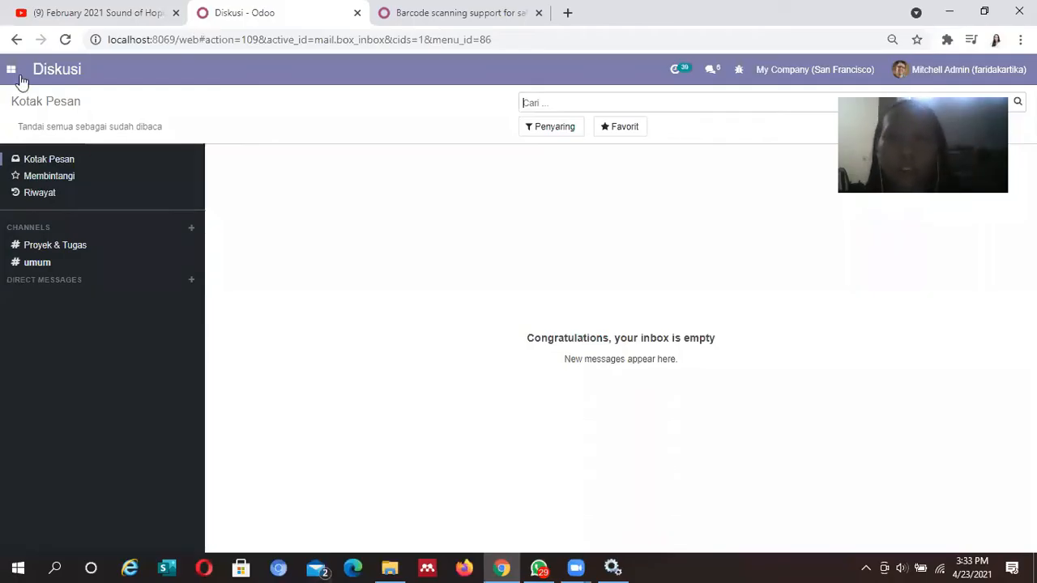
Switch to Penjualan, open its Produk menu, then return to the barcode module's page tab
left_click(11, 70)
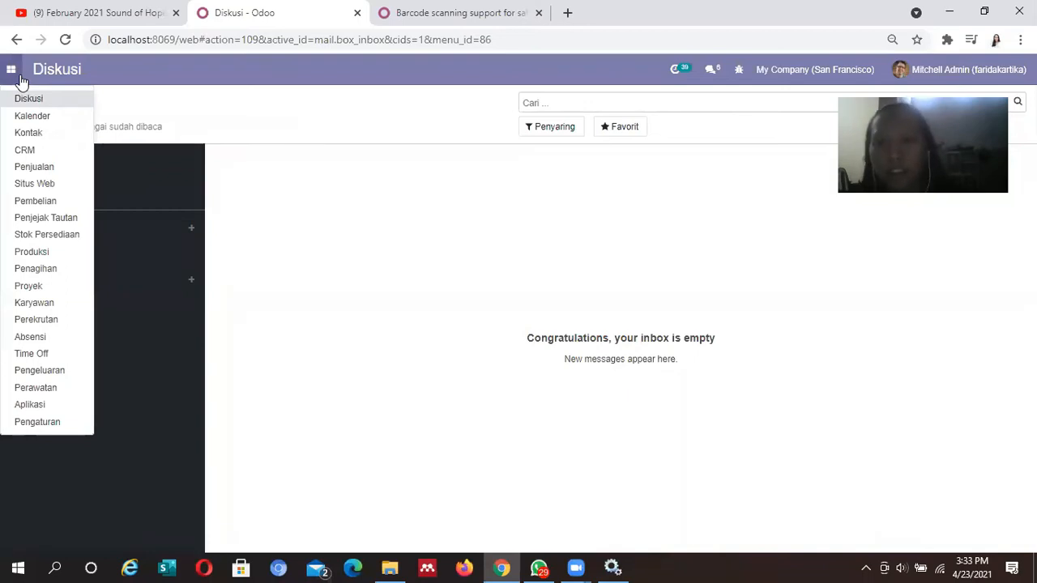
left_click(45, 201)
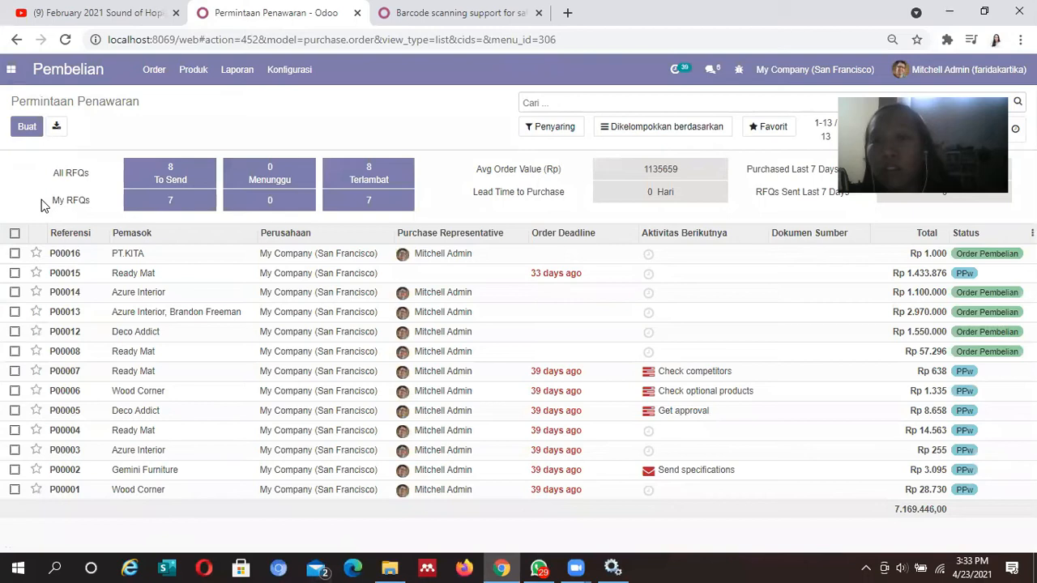
left_click(11, 69)
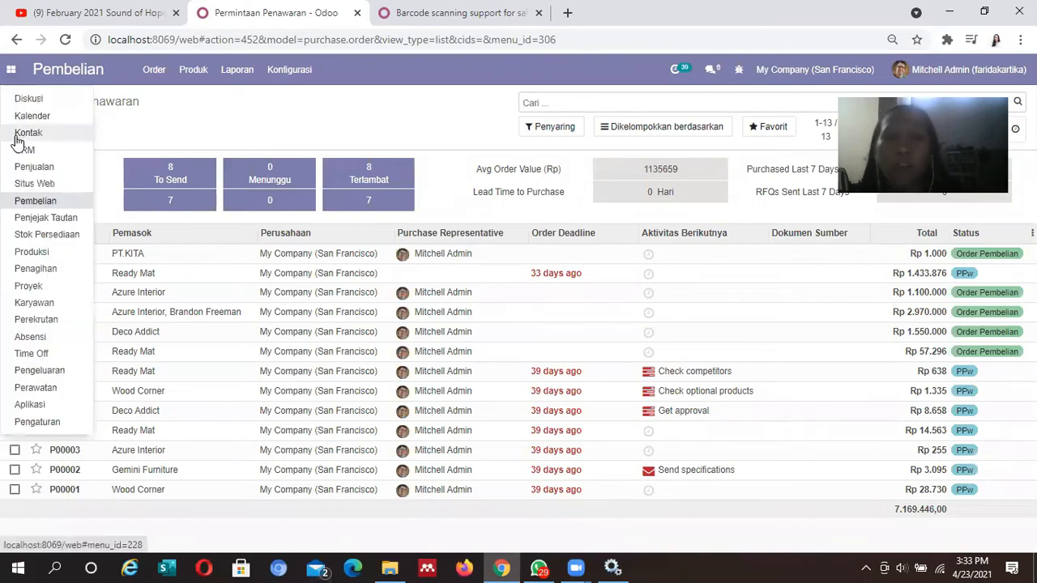
left_click(24, 173)
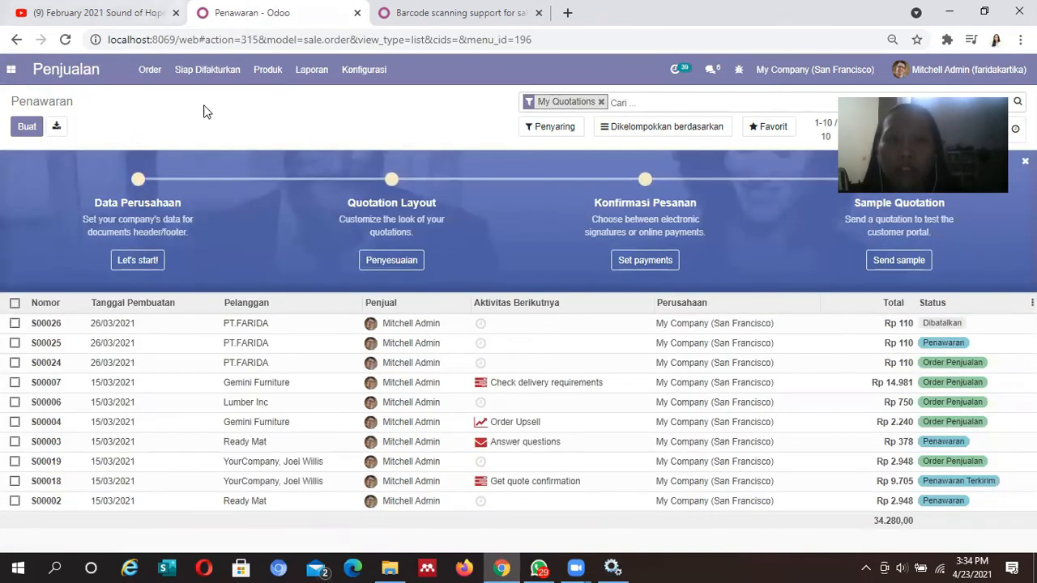
left_click(251, 80)
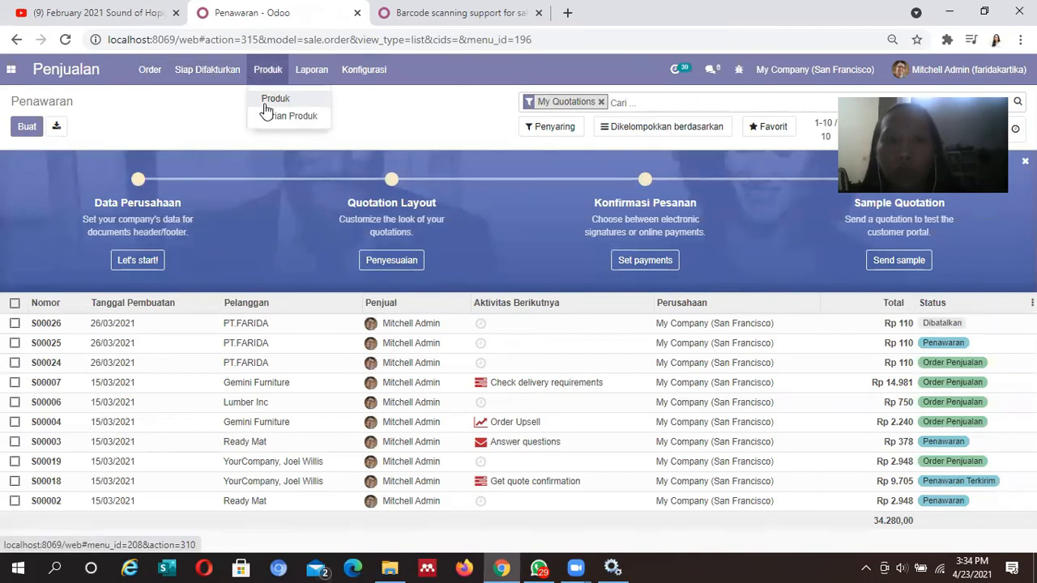
left_click(454, 13)
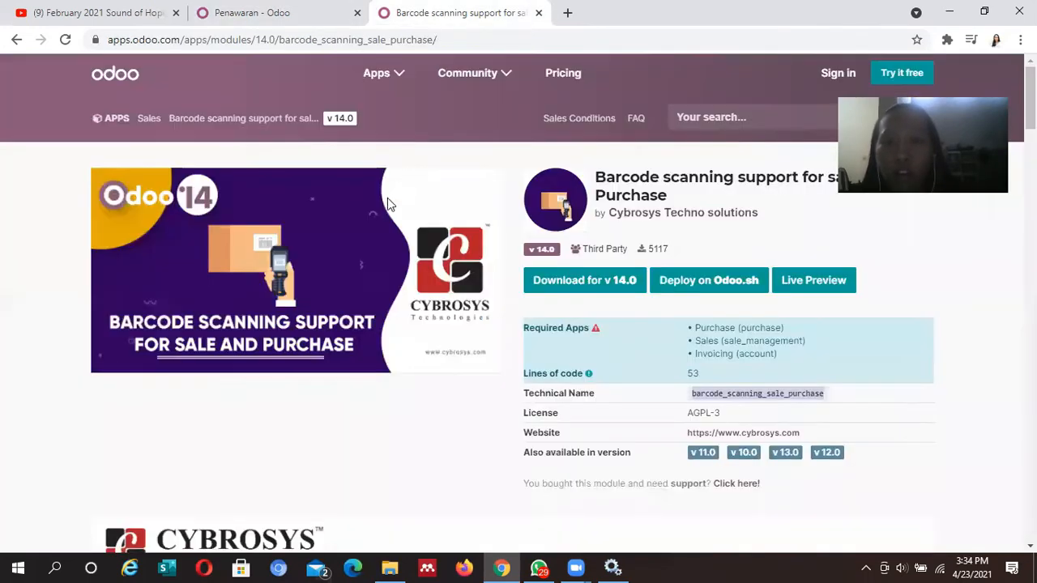
Page through the barcode module's Sale Order, Product Form and Purchase Order screenshots, then return to quotations
left_click_drag(1029, 97, 1029, 223)
scroll(240, 255, "down", 2)
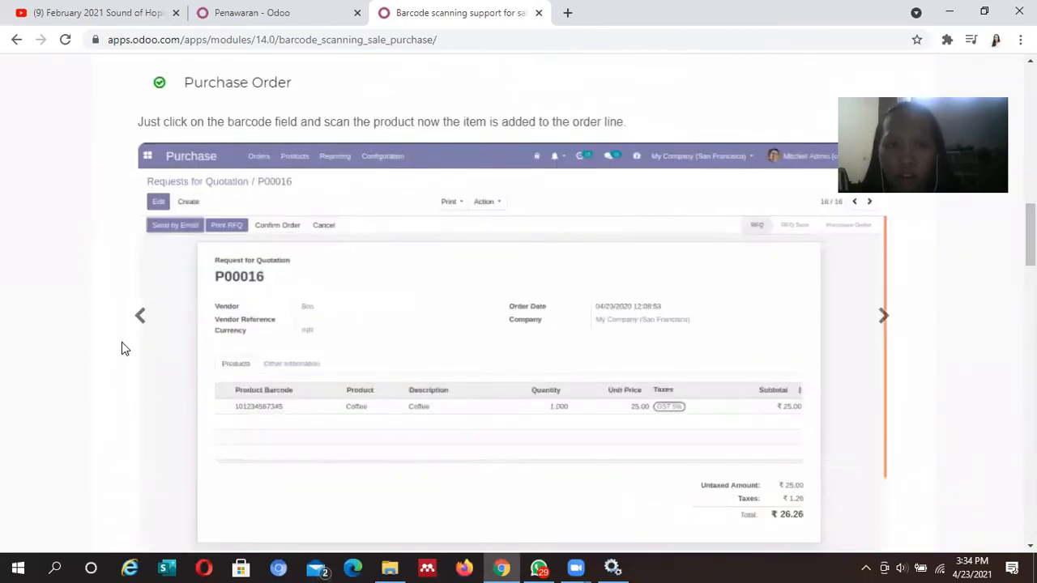
left_click(139, 316)
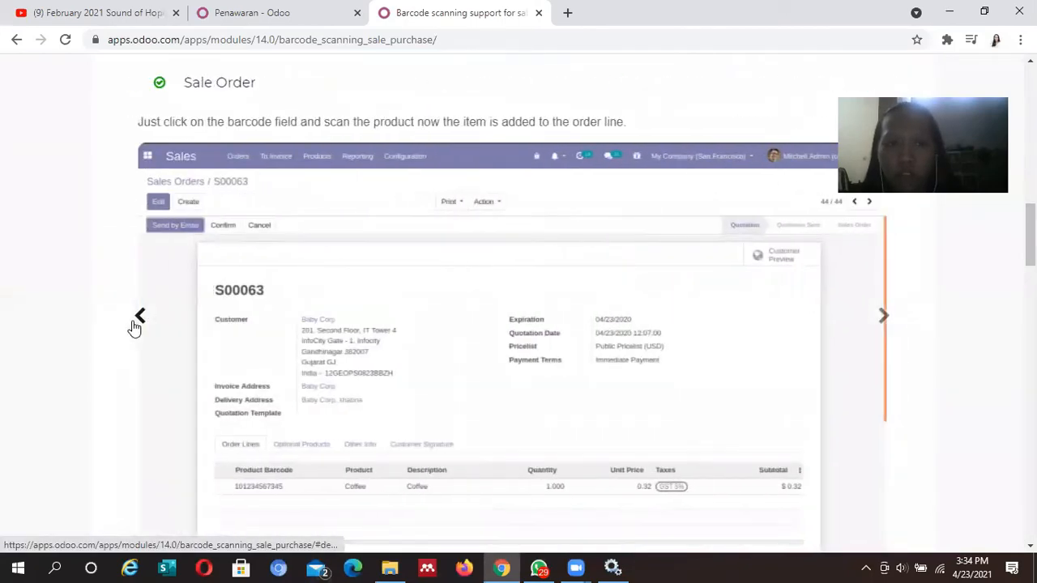
left_click(136, 322)
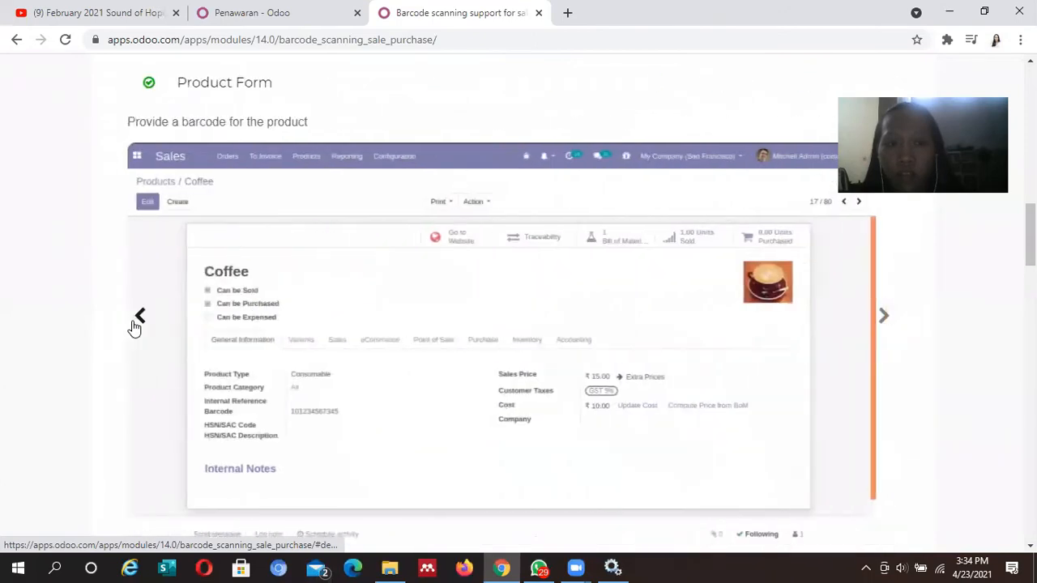
left_click(138, 317)
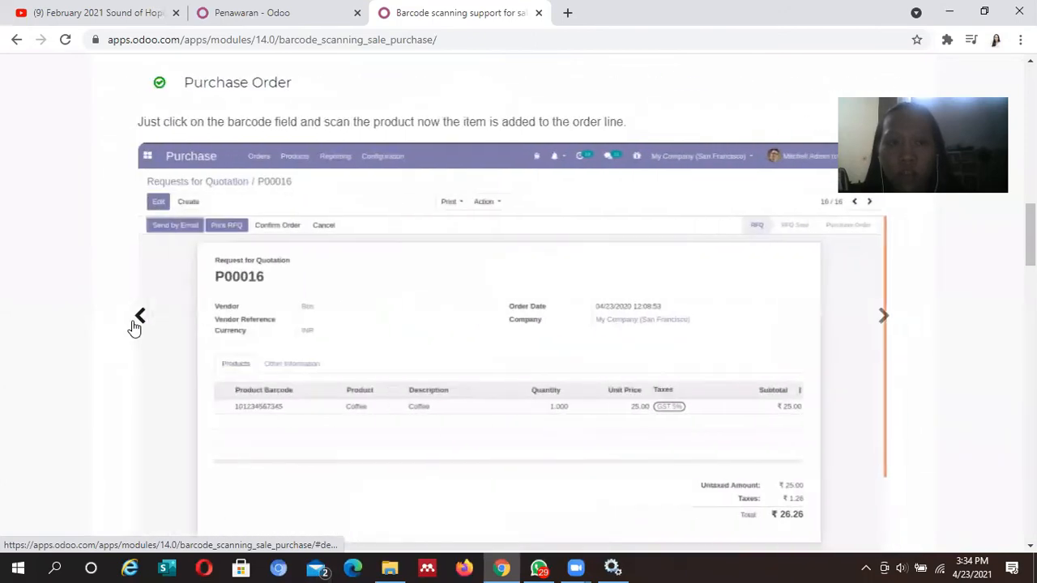
left_click(882, 318)
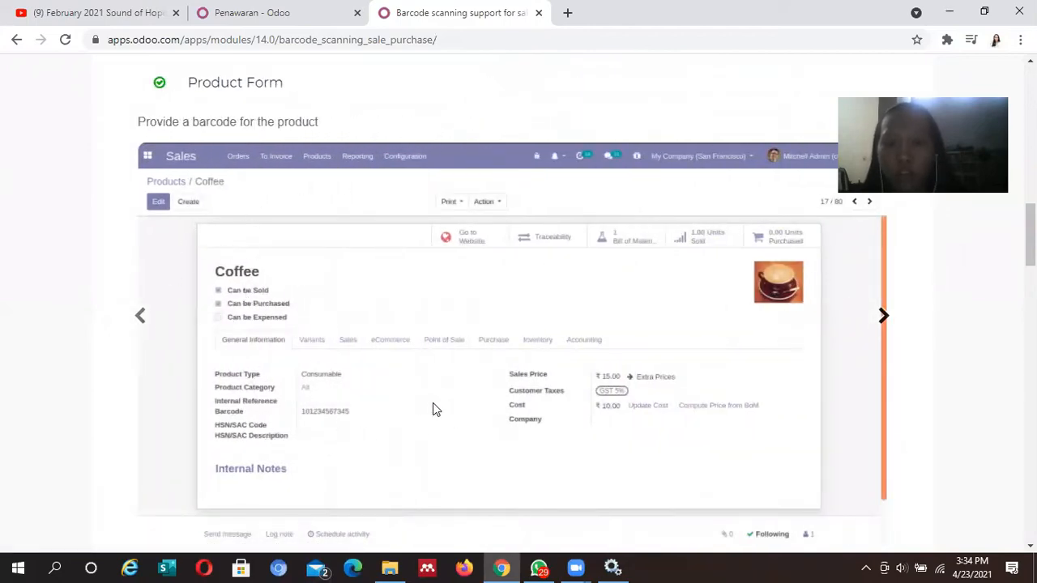
left_click(241, 7)
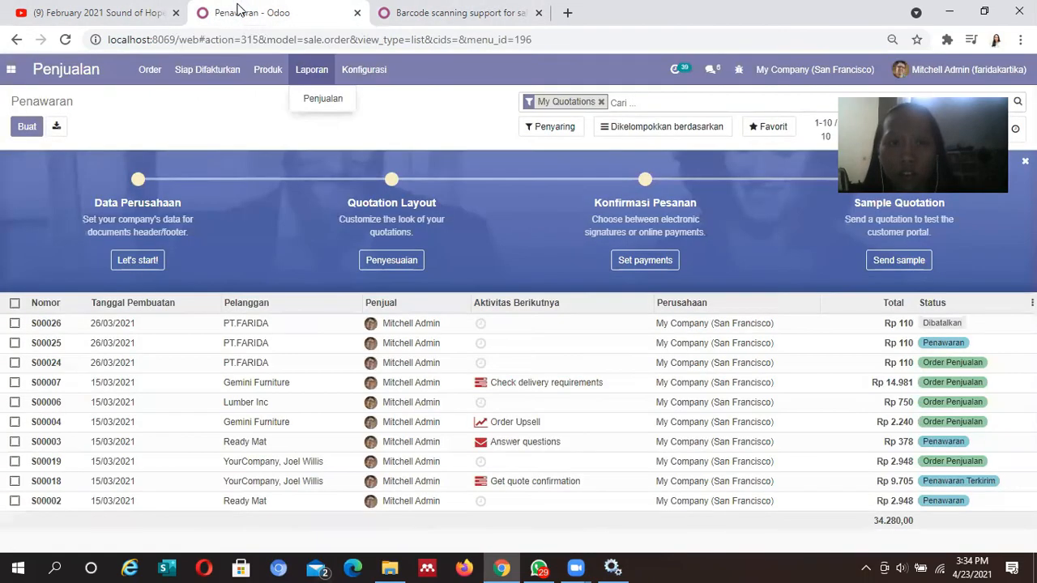
Abandon a new quotation and start a new product from the Produk catalogue
left_click(27, 128)
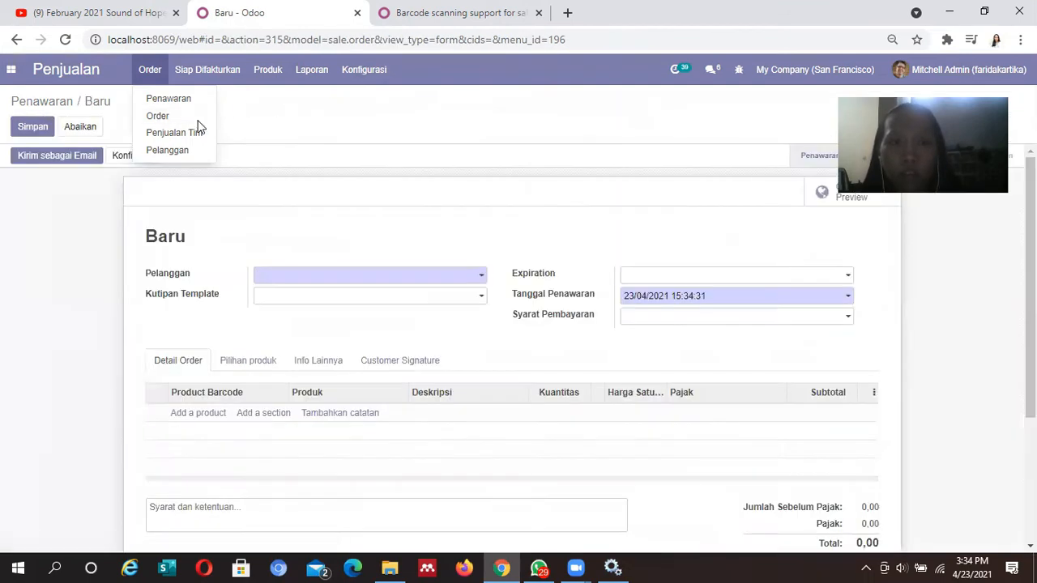
left_click(17, 41)
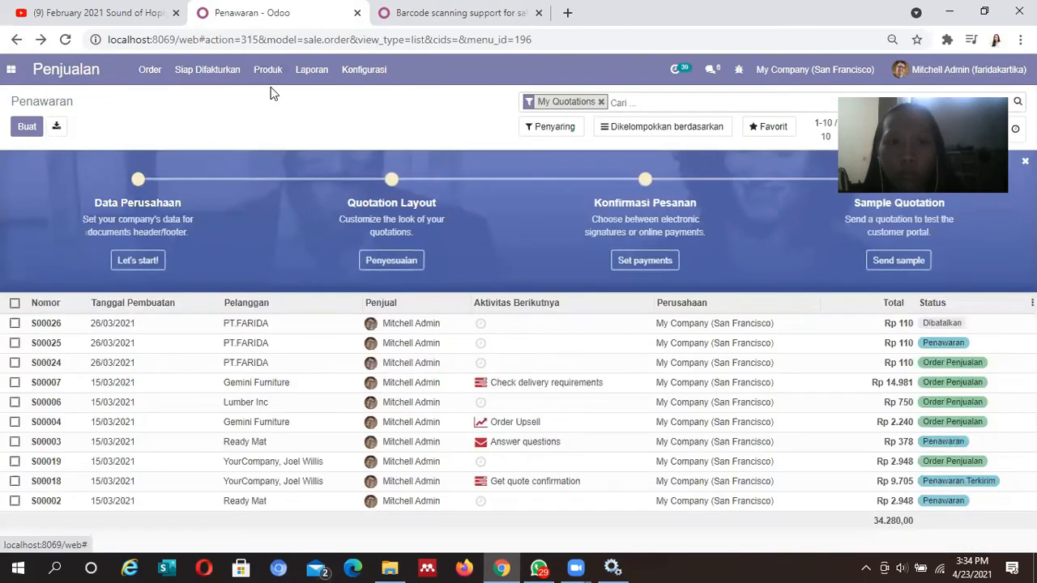
left_click(268, 70)
left_click(276, 98)
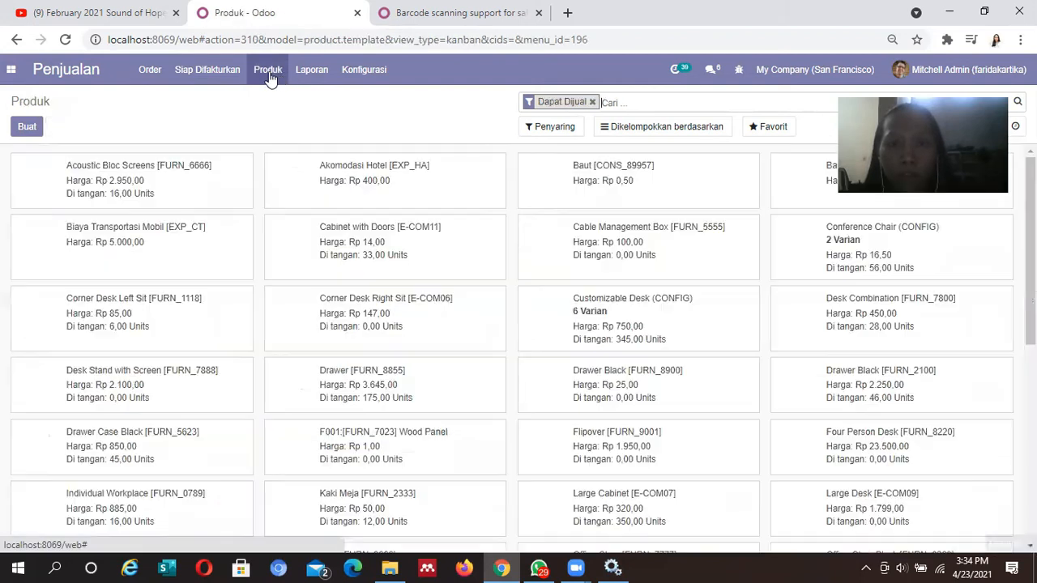
left_click(268, 73)
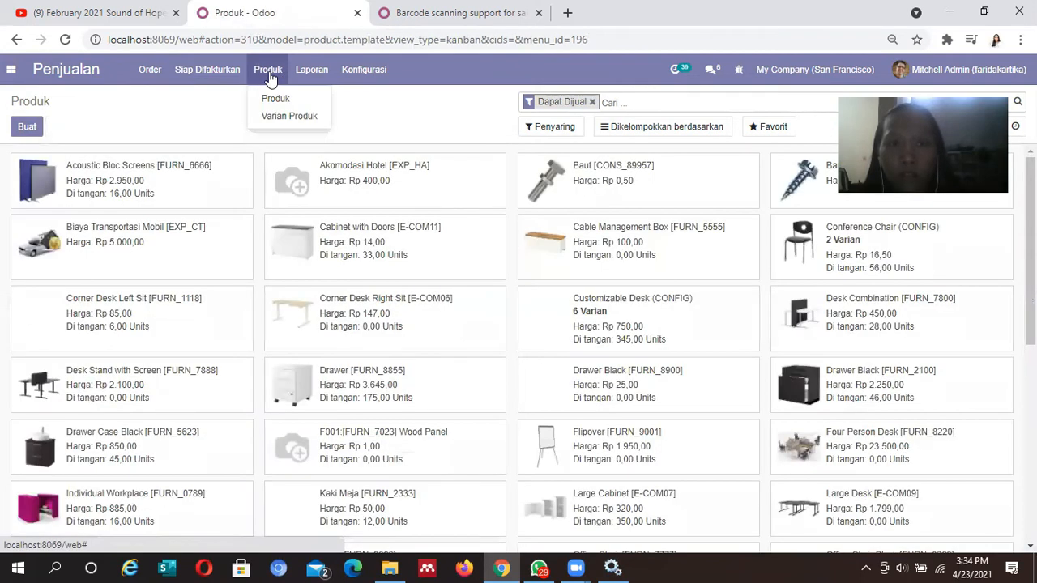
left_click(26, 128)
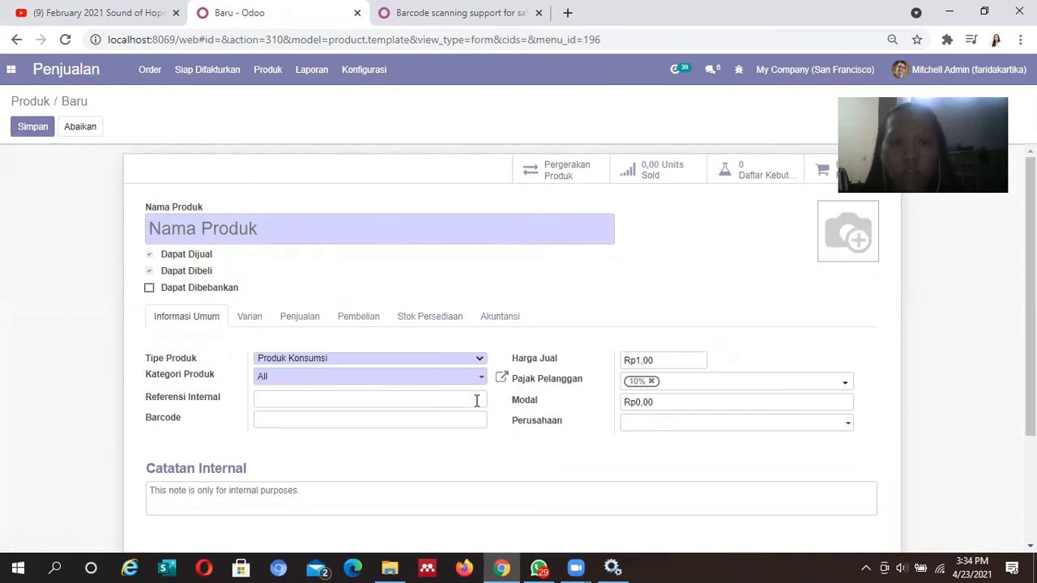
Try the empty Barcode and product name fields, then browse the Product Variants list
left_click(456, 419)
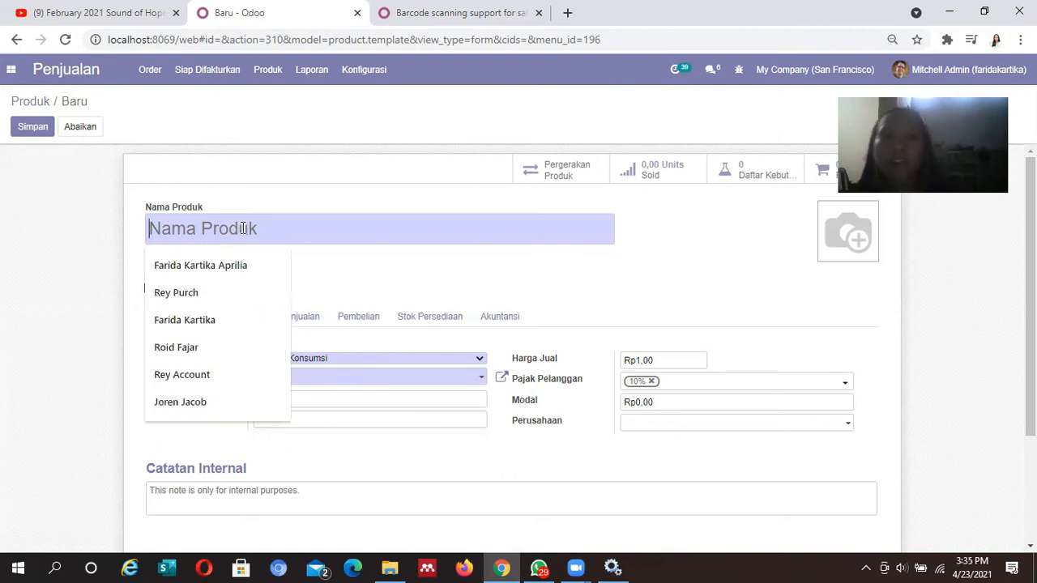
left_click(245, 228)
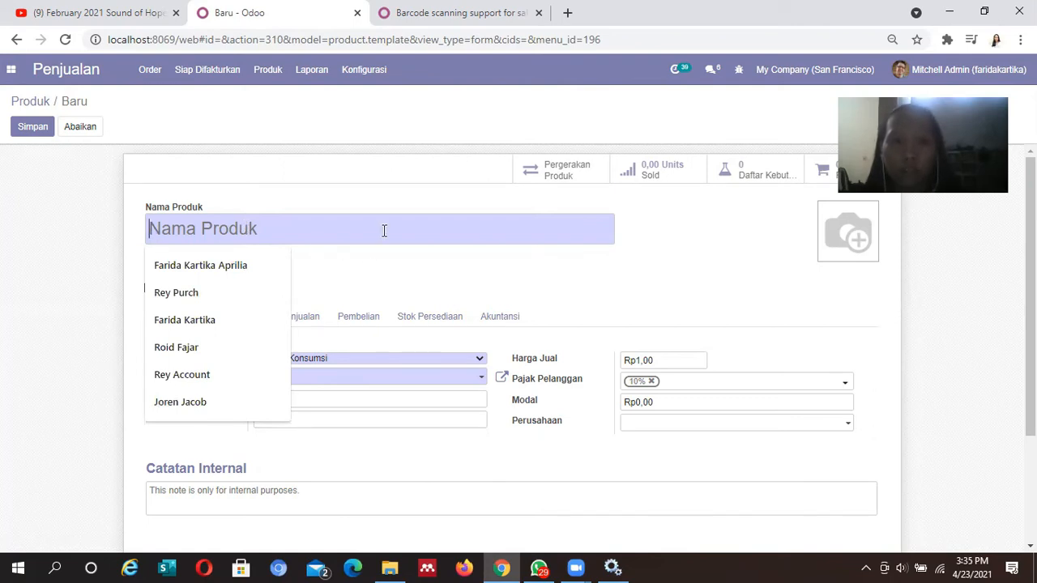
left_click(371, 175)
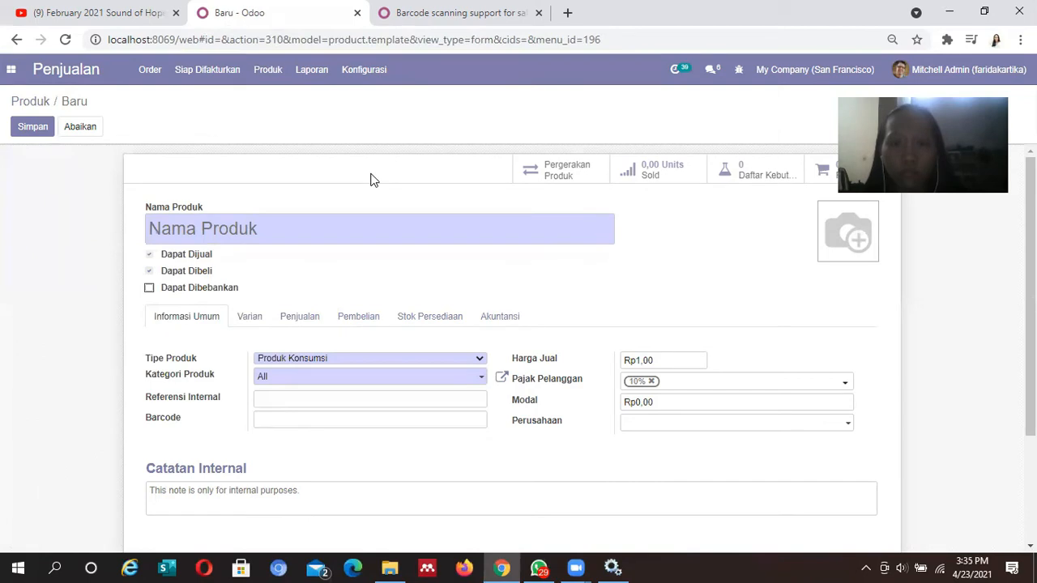
left_click(263, 70)
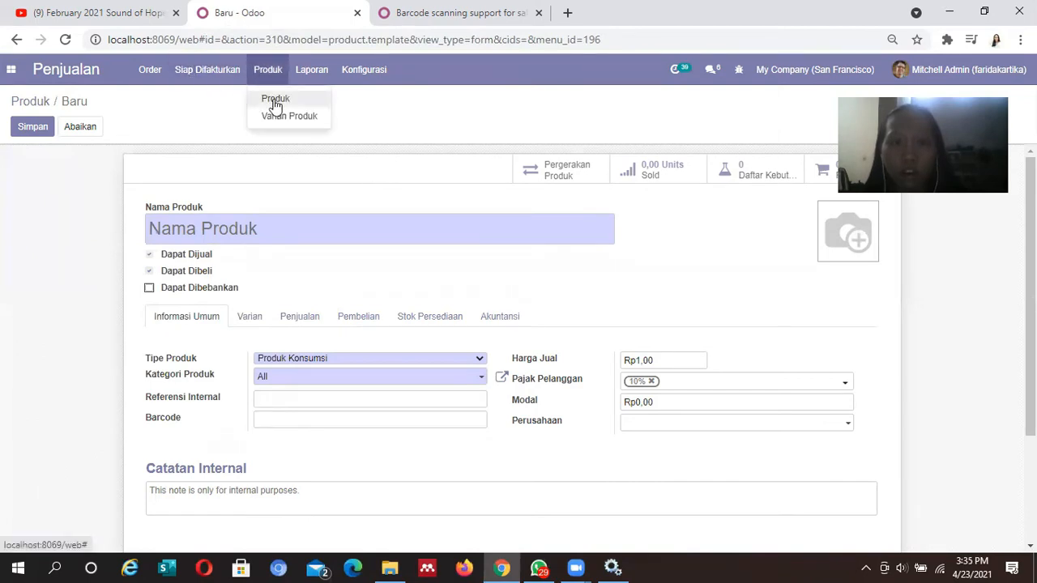
left_click(276, 101)
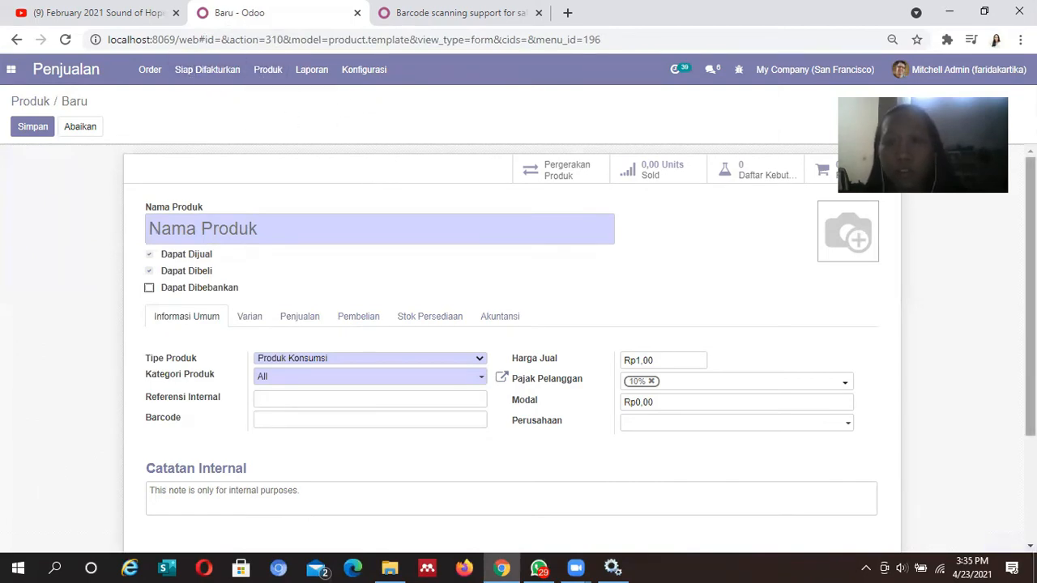
scroll(518, 348, "down", 2)
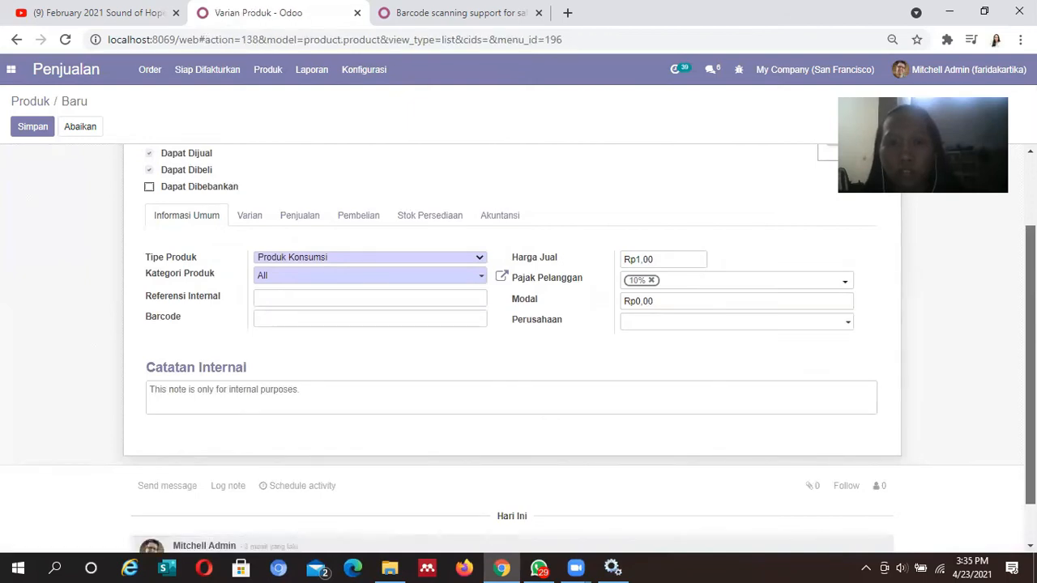
Return to the Produk catalogue and open the Baut [CONS_89957] product priced Rp 0,50
scroll(512, 349, "up", 5)
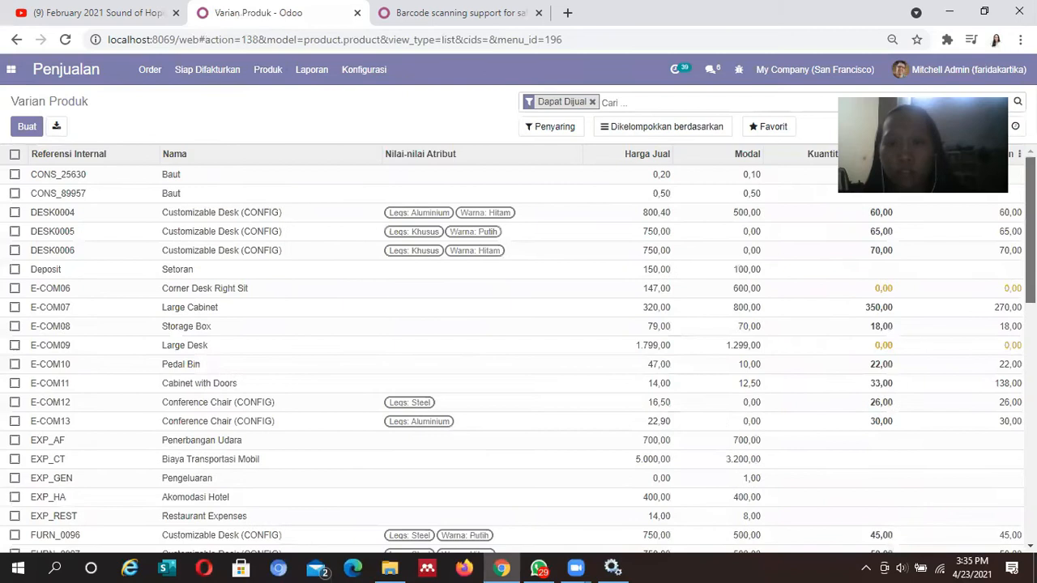
left_click(267, 70)
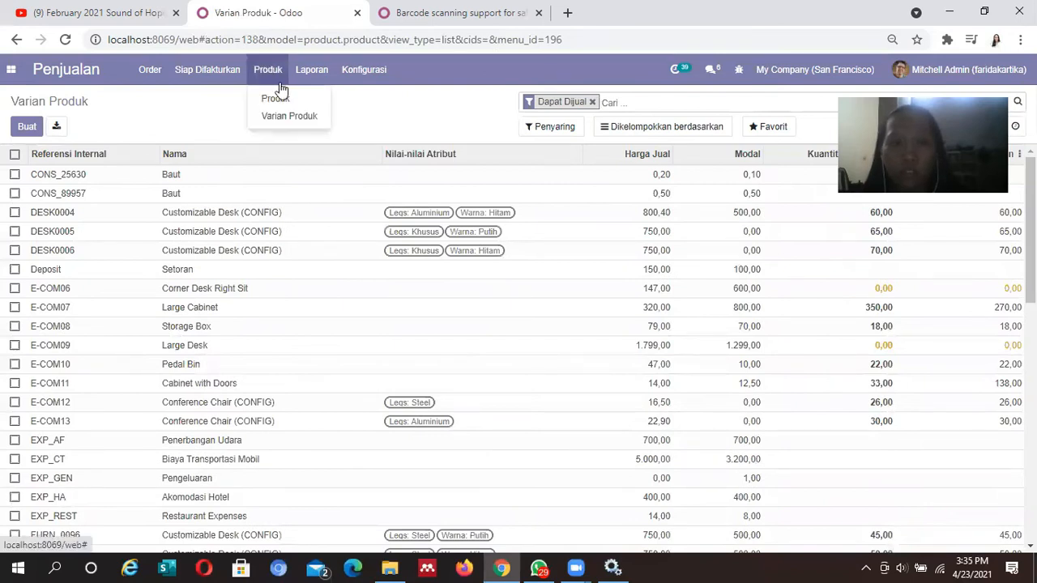
left_click(283, 96)
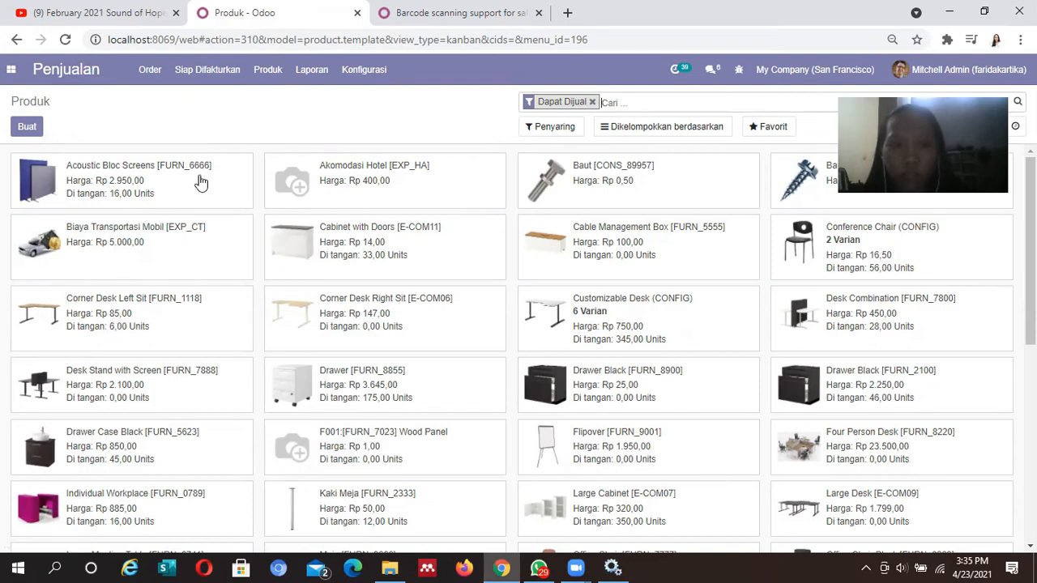
left_click(580, 188)
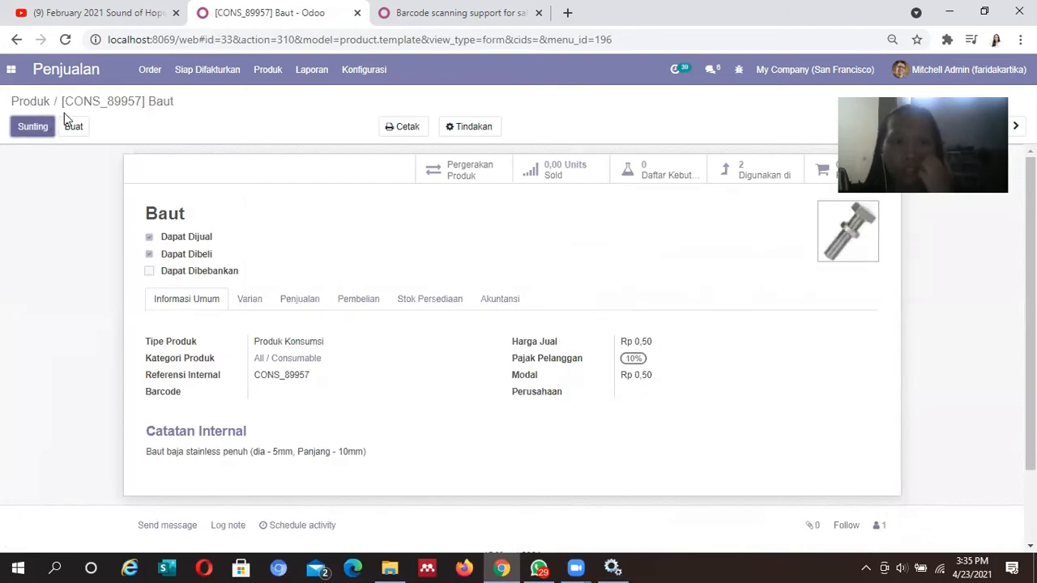
left_click(45, 131)
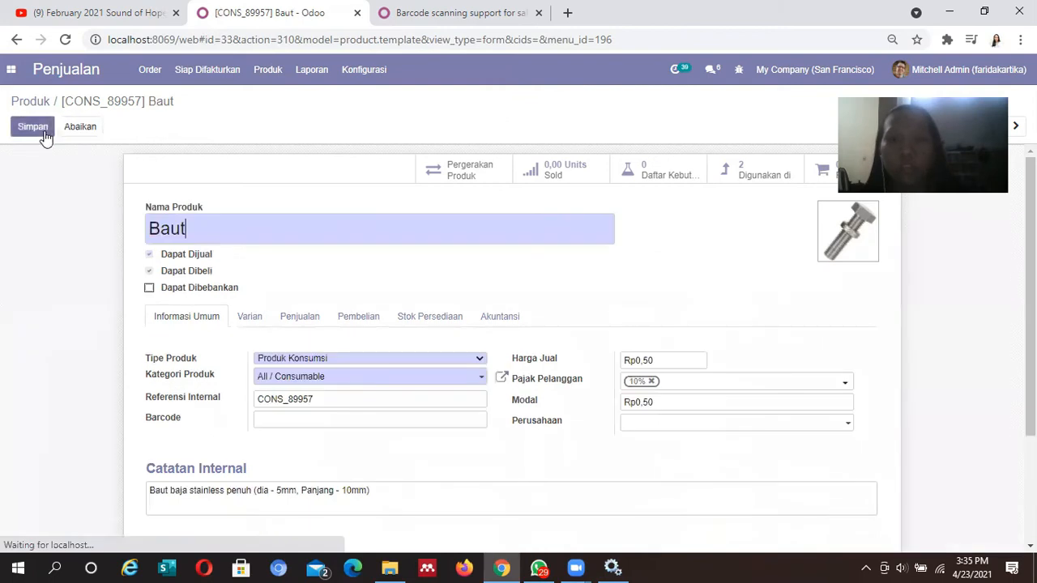
left_click(148, 231)
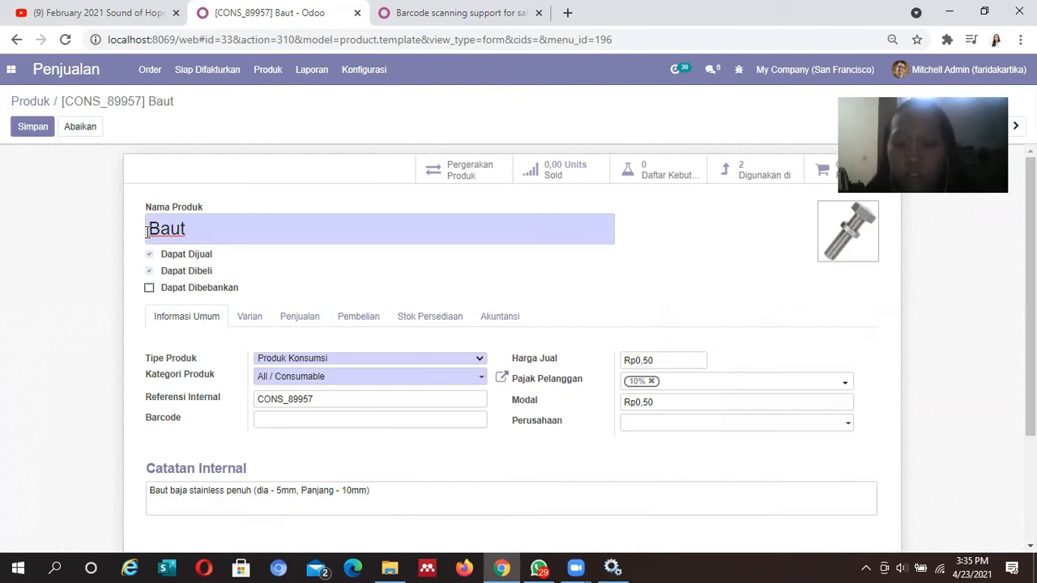
type("[FKAA")
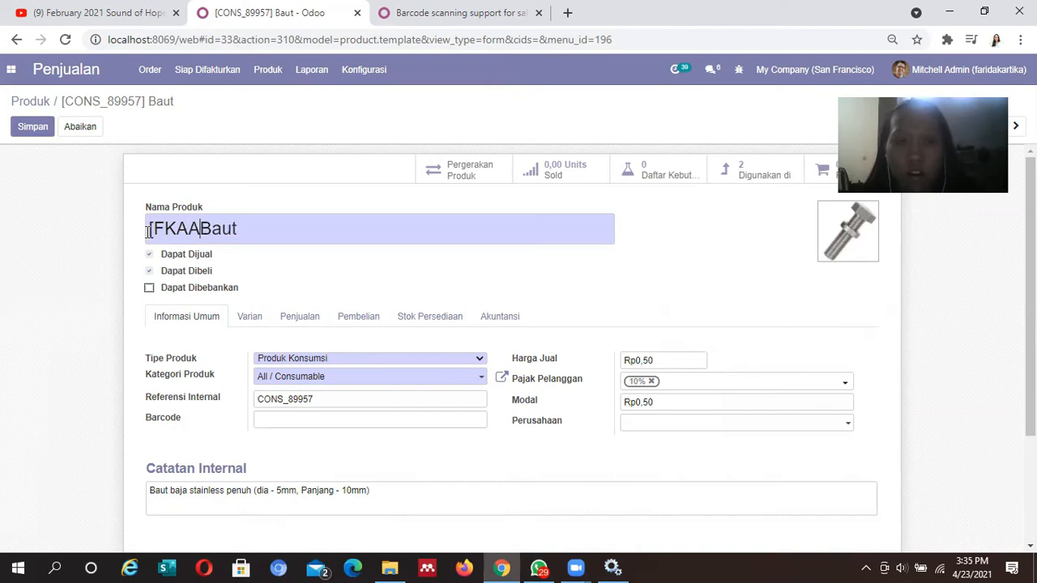
type("]")
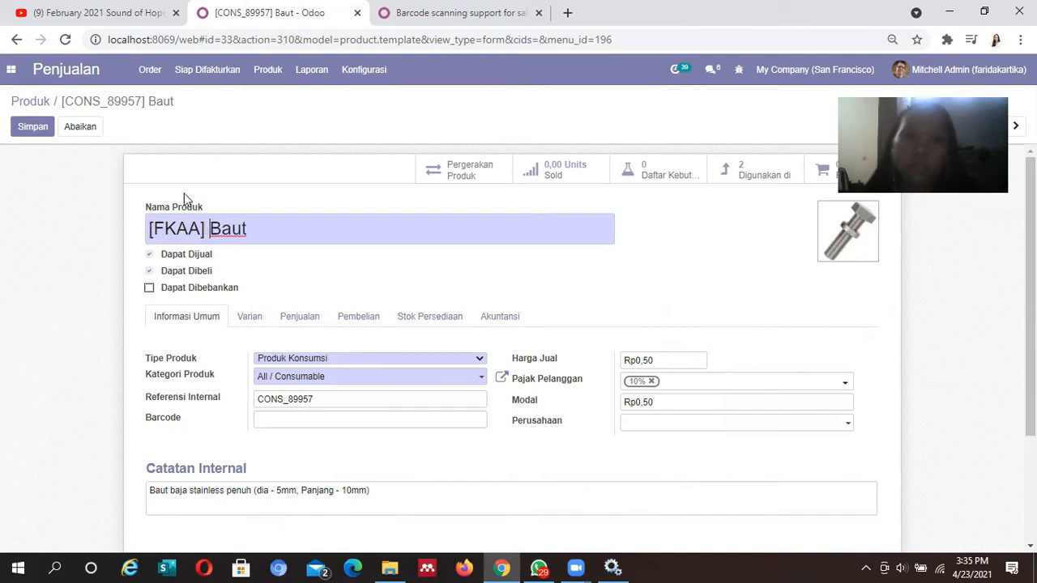
type("  KWW")
key("BackSpace")
key("BackSpace")
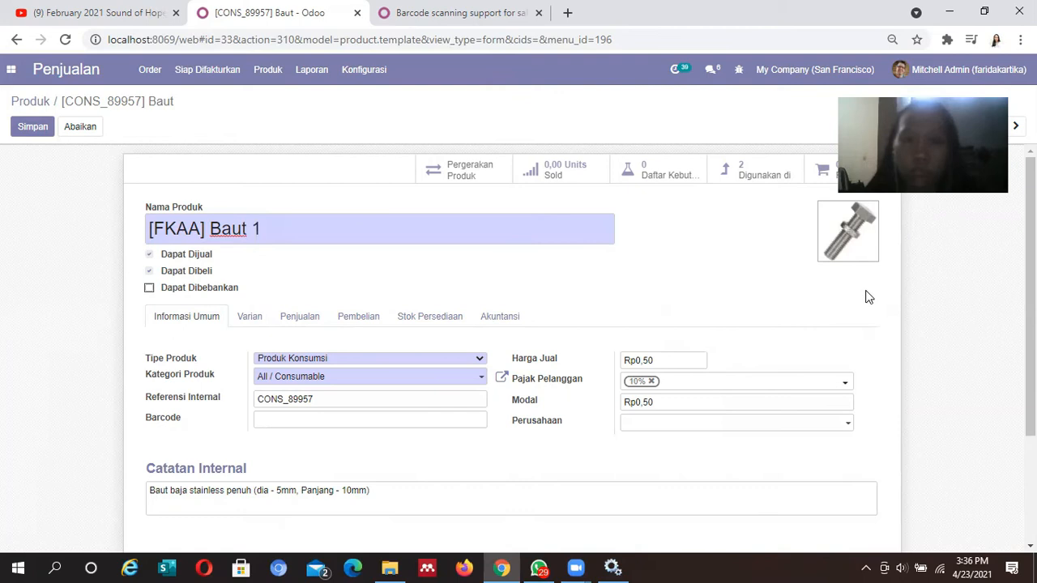
scroll(361, 257, "down", 1)
left_click(381, 334)
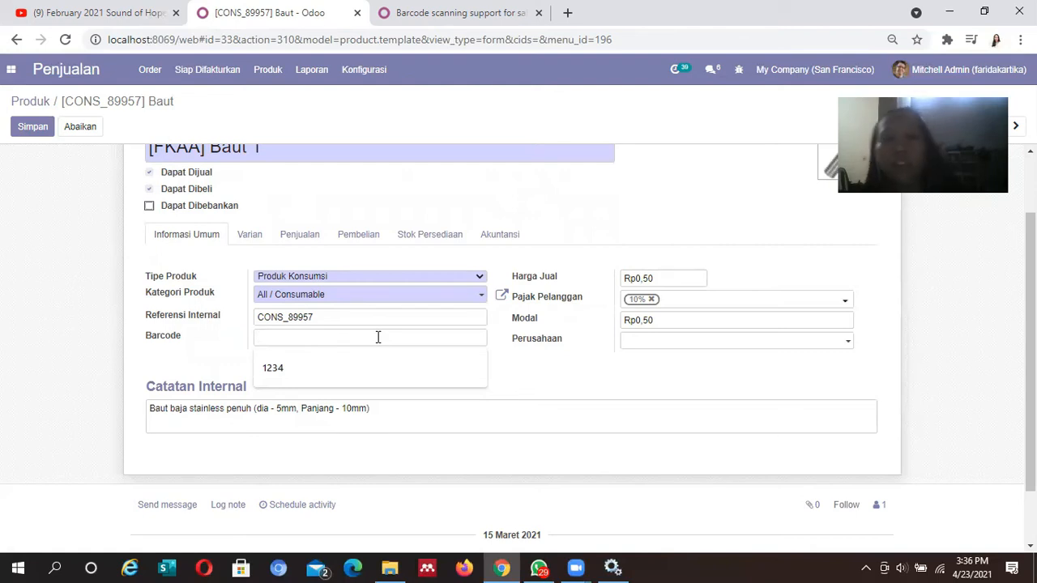
type("4")
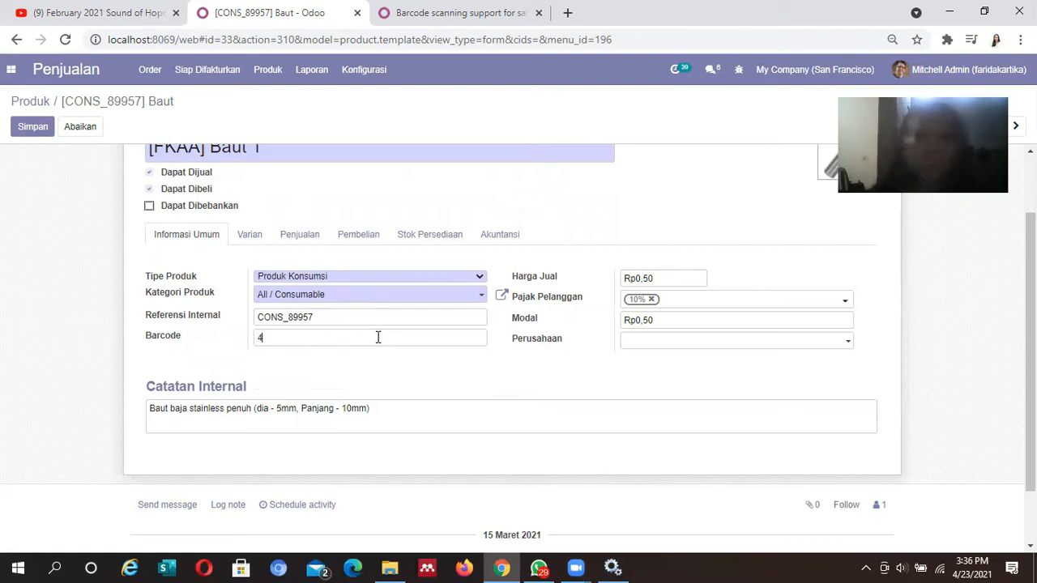
type("4182")
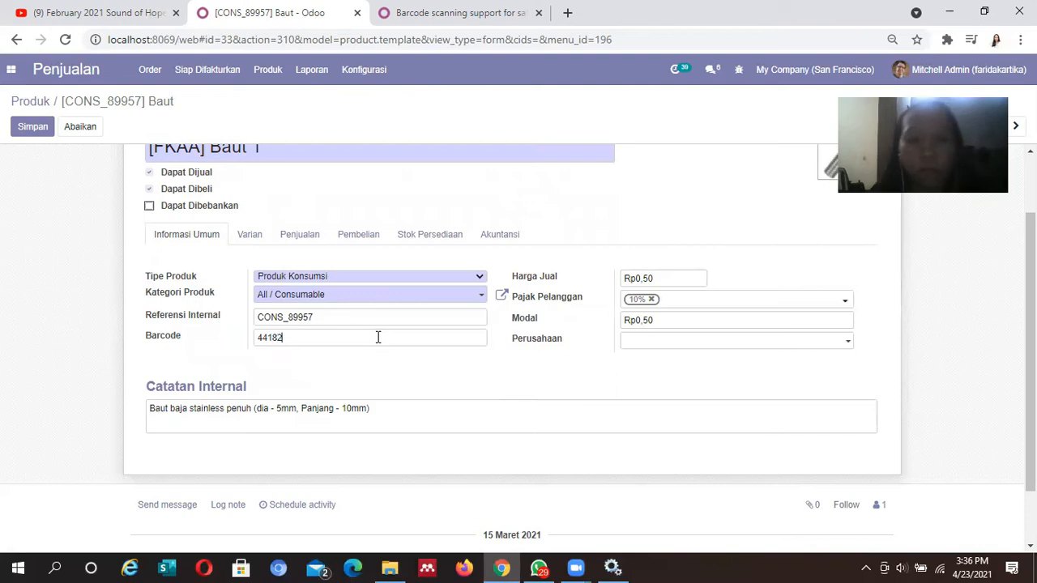
type("10046")
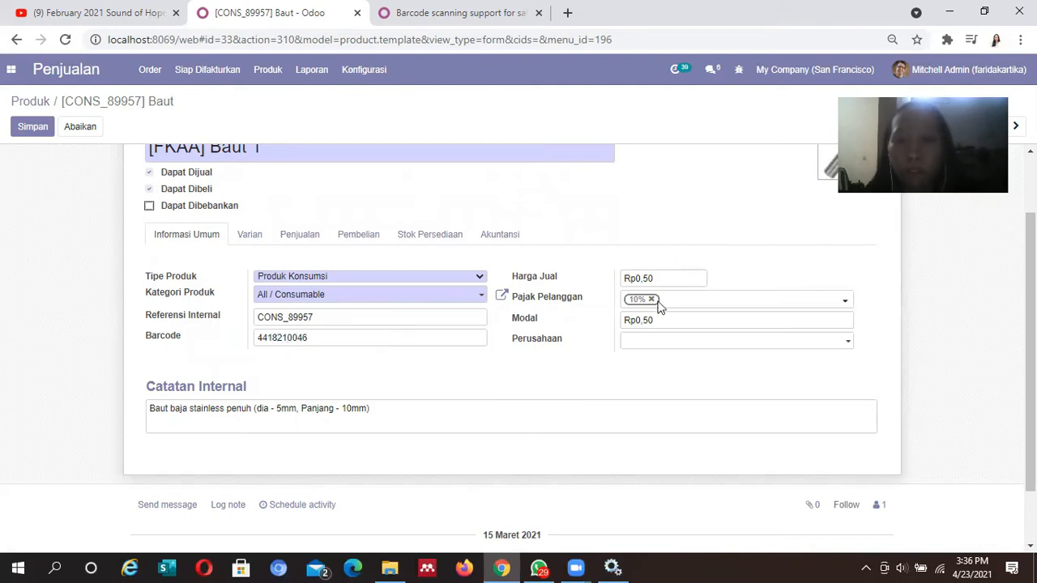
scroll(656, 300, "down", 1)
scroll(525, 217, "up", 2)
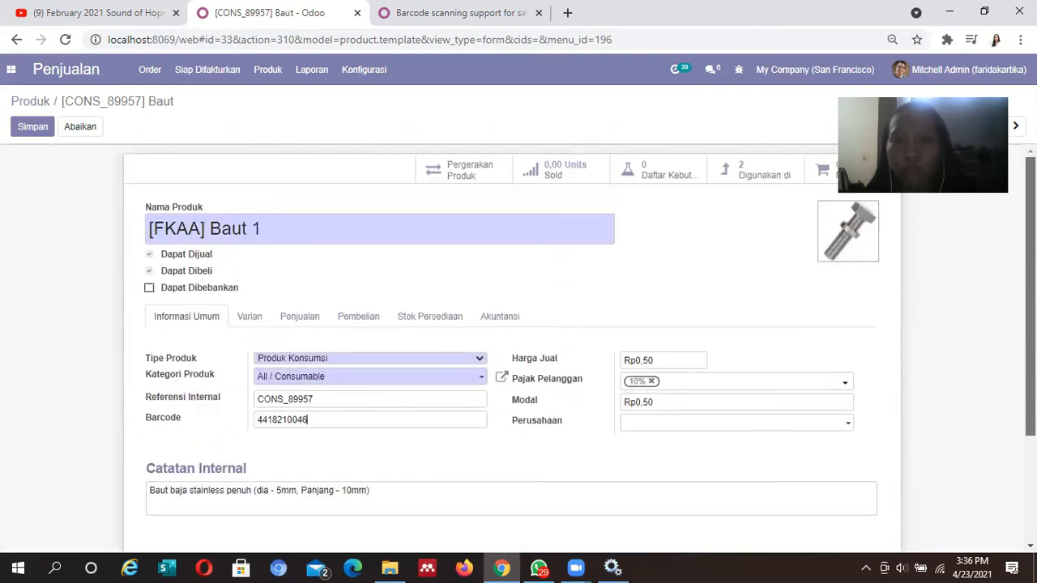
scroll(525, 217, "down", 2)
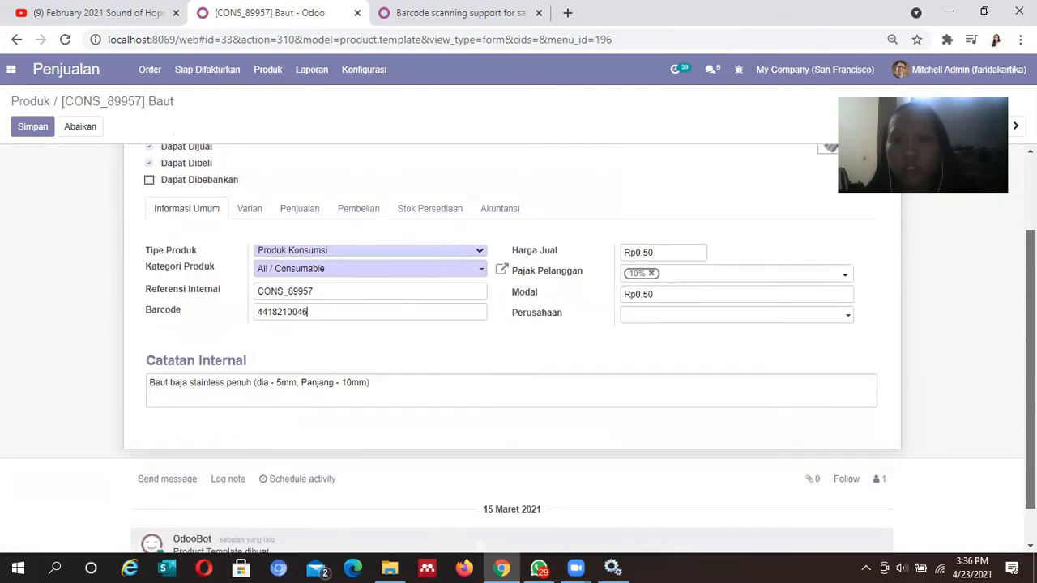
Remove the 10% customer tax and set sale price 1000 and cost 500
left_click(652, 275)
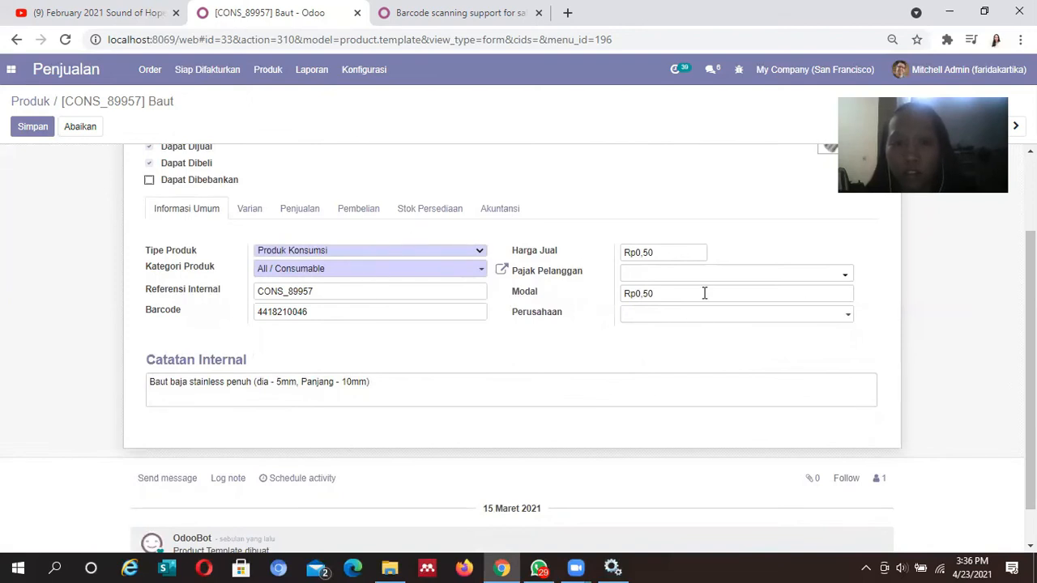
left_click_drag(678, 252, 611, 249)
type("1000")
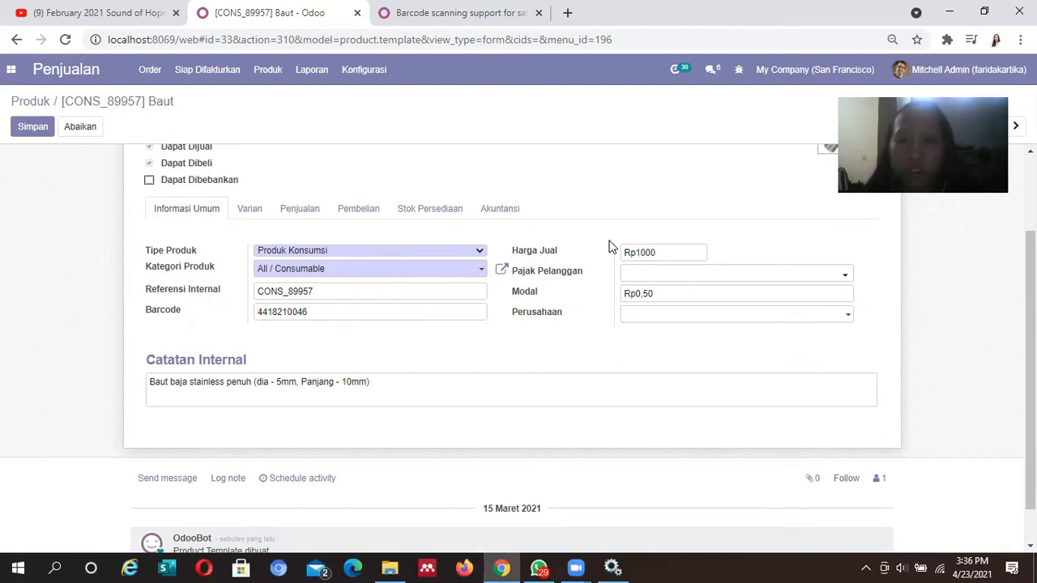
key("BackSpace")
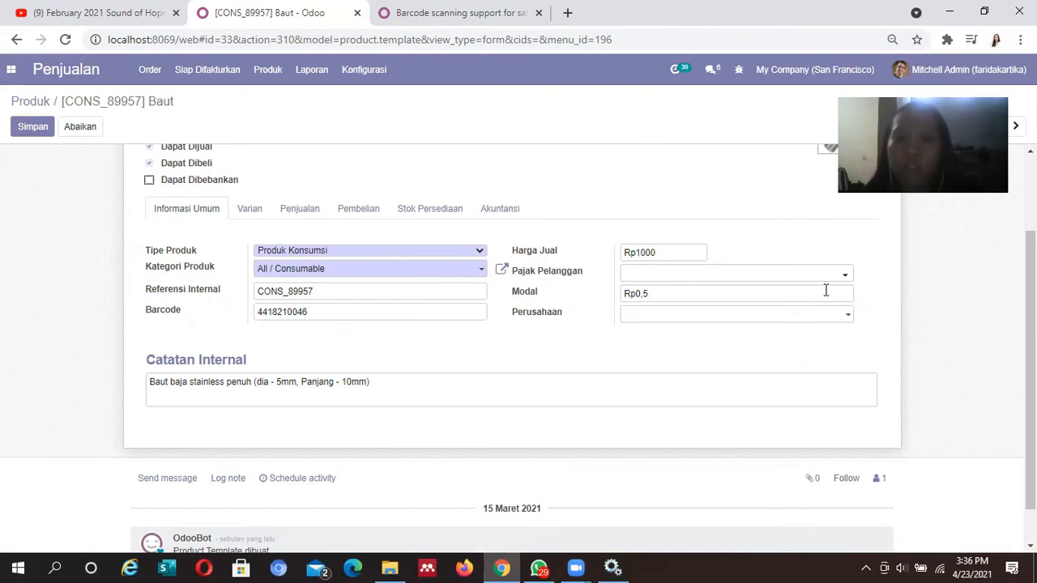
type("500")
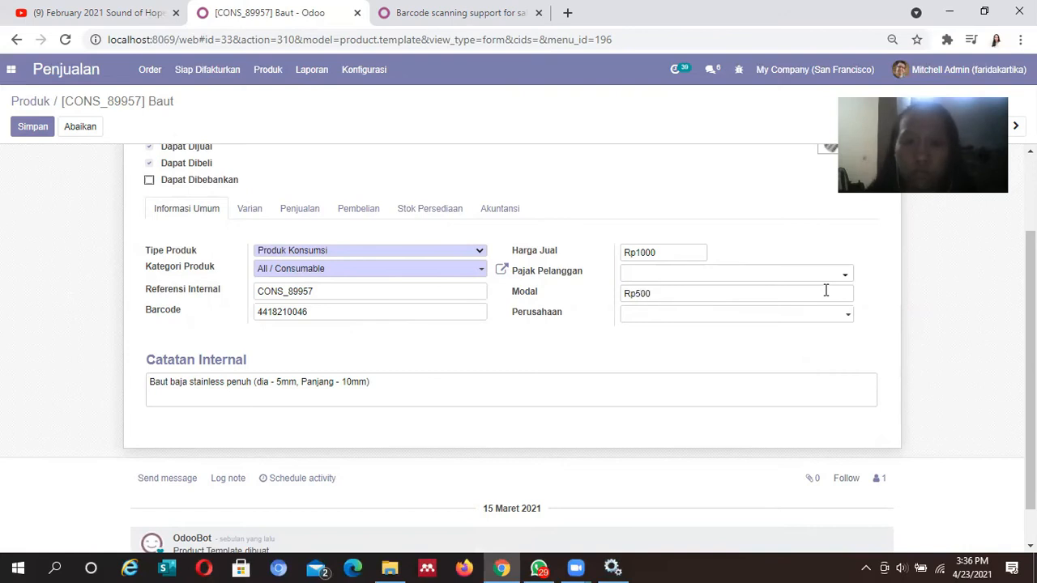
left_click(1036, 569)
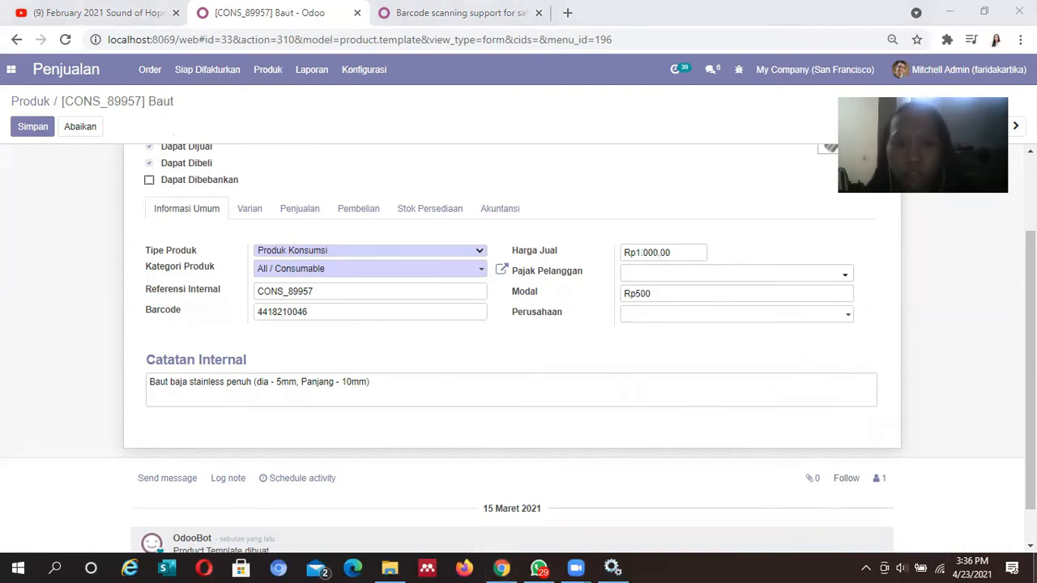
left_click(504, 567)
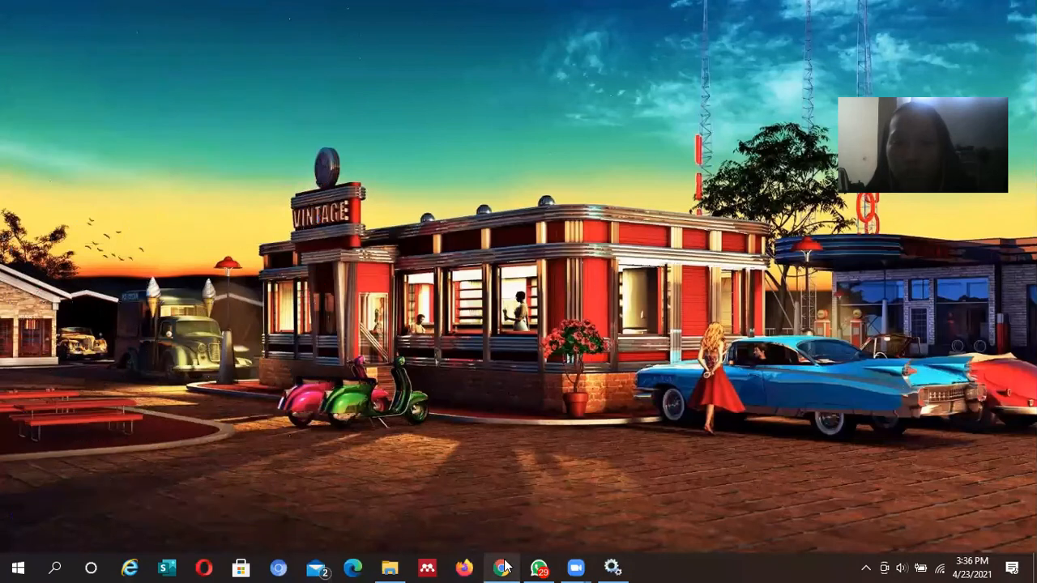
scroll(519, 349, "up", 3)
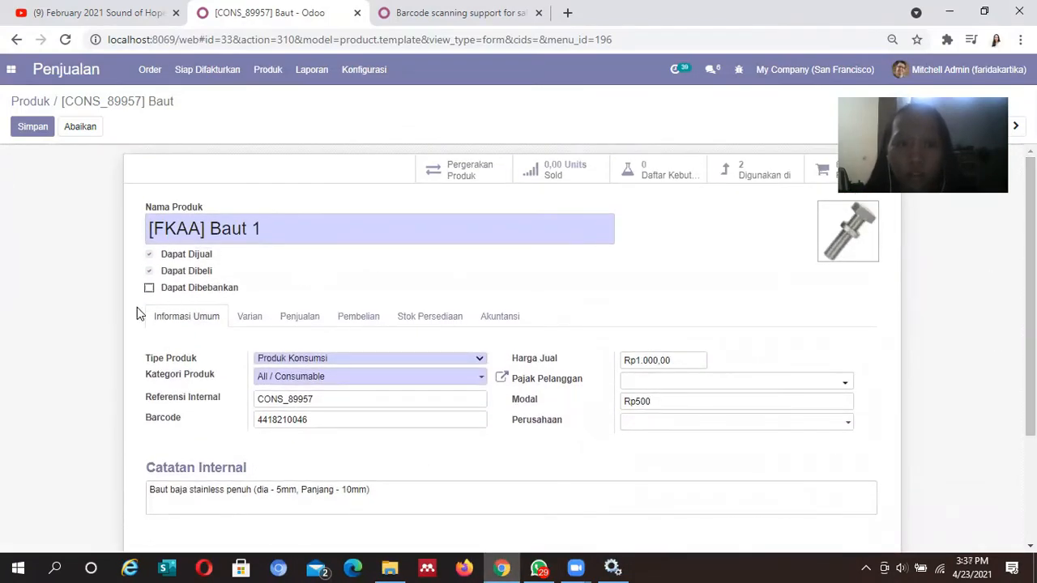
scroll(1030, 308, "down", 1)
scroll(518, 349, "down", 1)
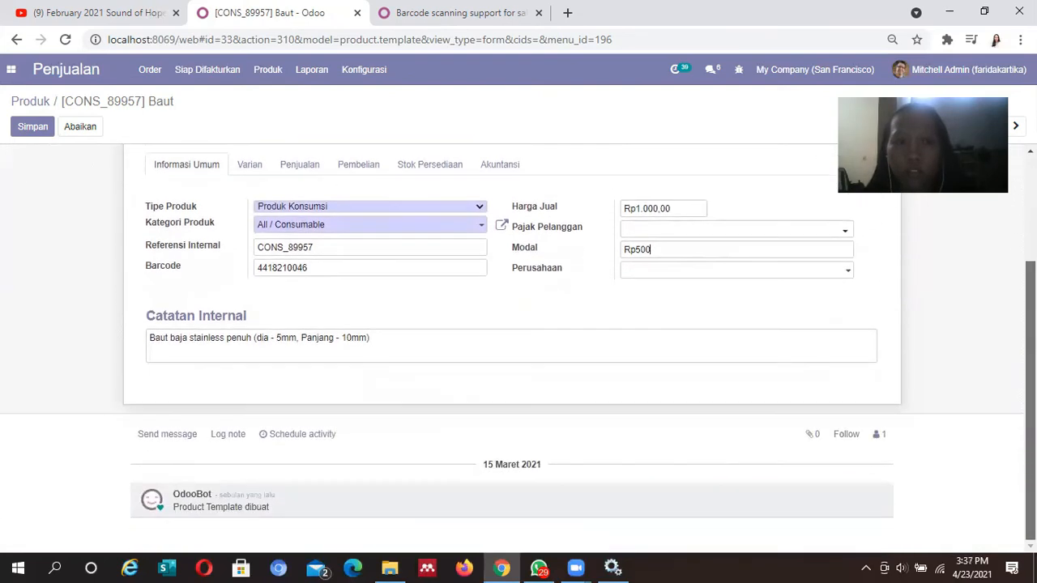
scroll(518, 349, "up", 2)
Save the [FKAA] Baut 1 product, then browse the Siap Difakturkan, Produk and Konfigurasi menus
left_click(47, 127)
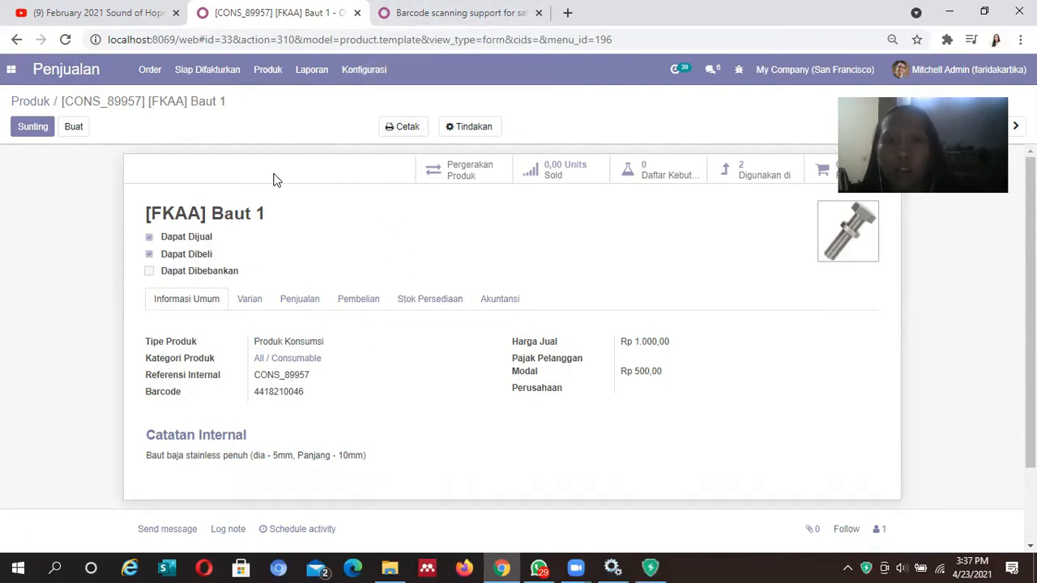
left_click(209, 71)
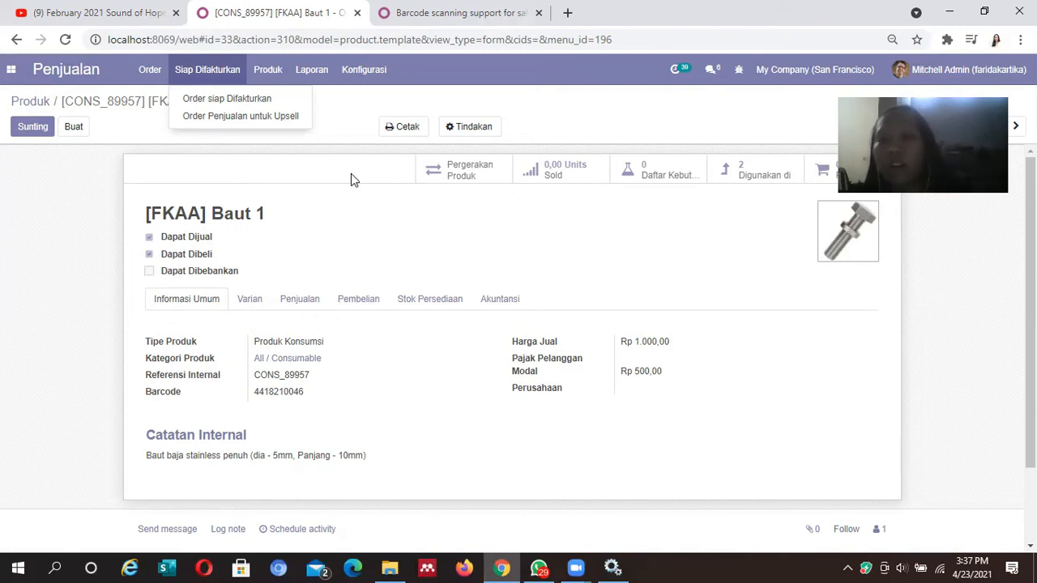
left_click(267, 70)
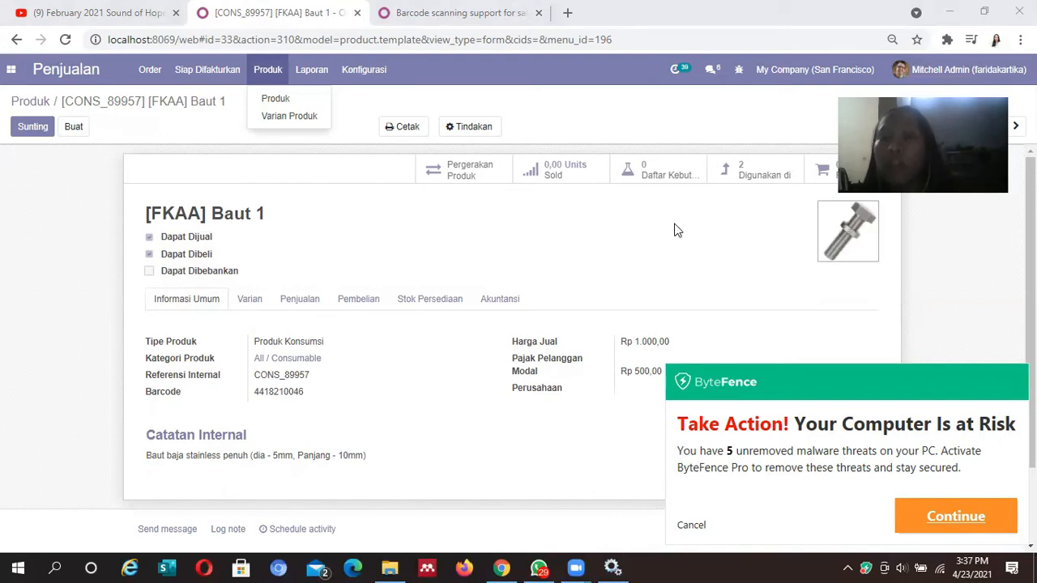
left_click(689, 526)
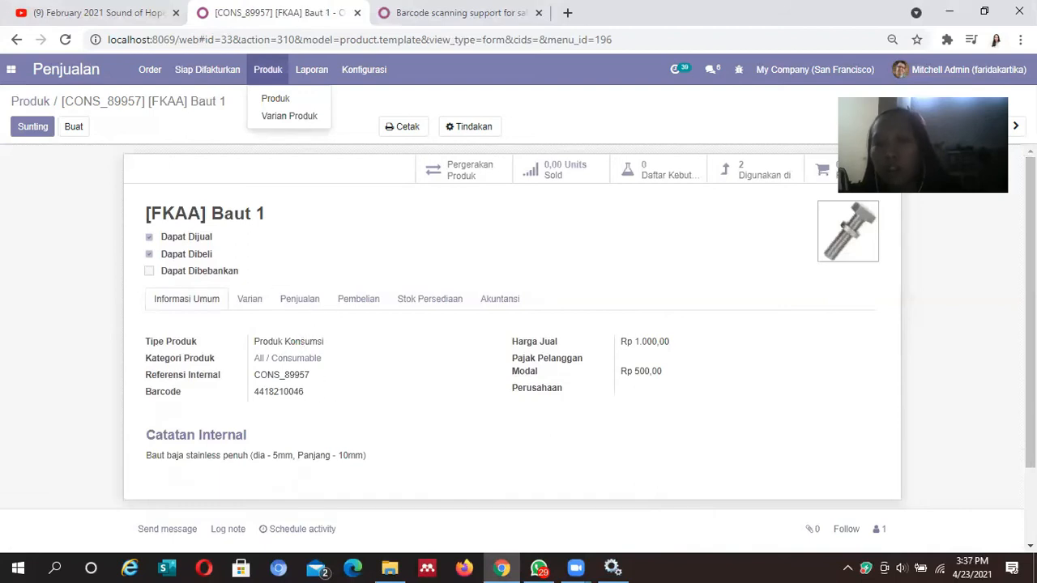
scroll(519, 348, "down", 2)
scroll(519, 348, "up", 2)
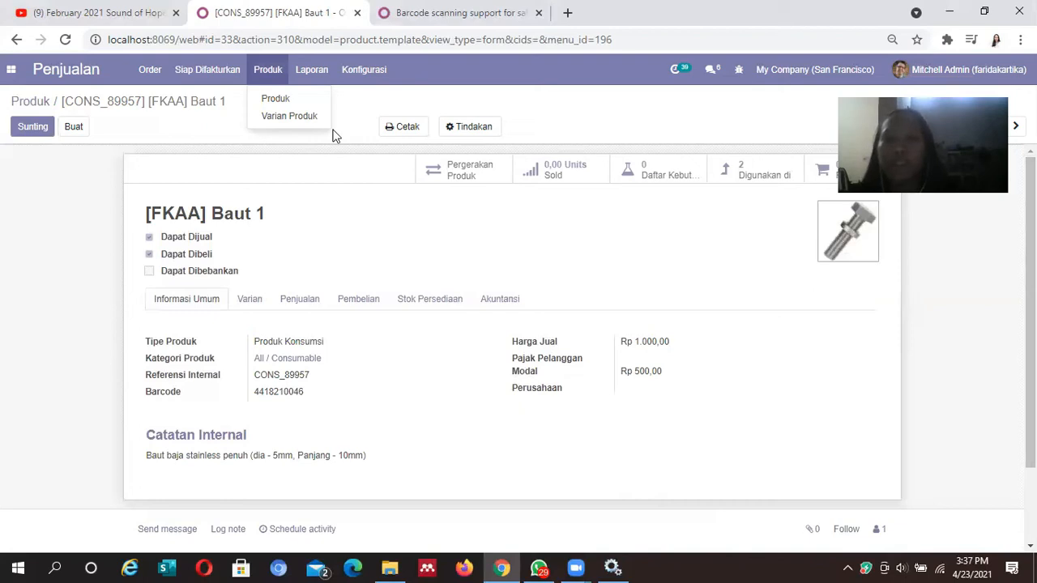
left_click(364, 69)
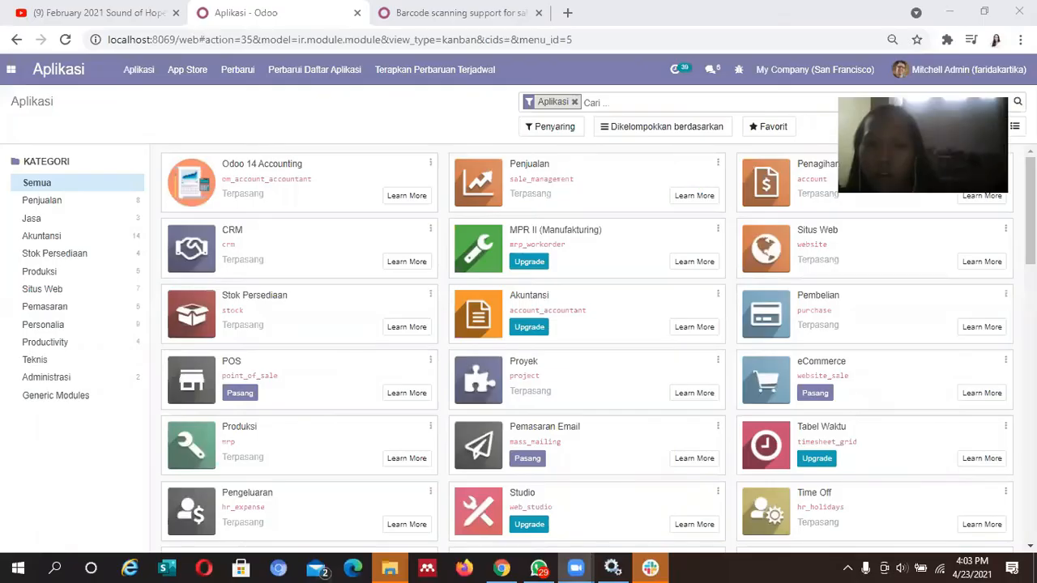
Check the user account menu, then switch to the Pengaturan (Settings) app
left_click(501, 567)
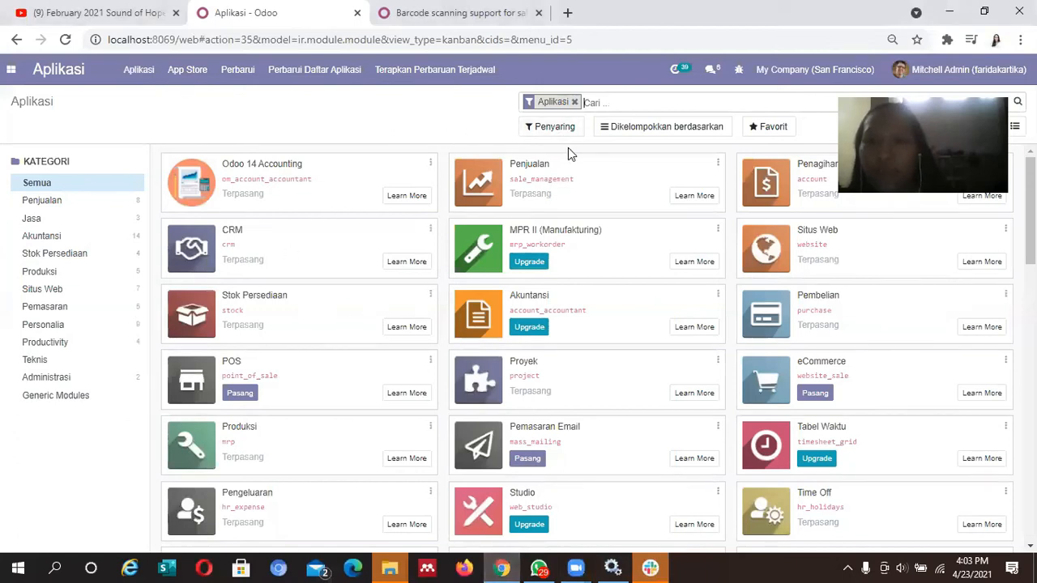
left_click(907, 70)
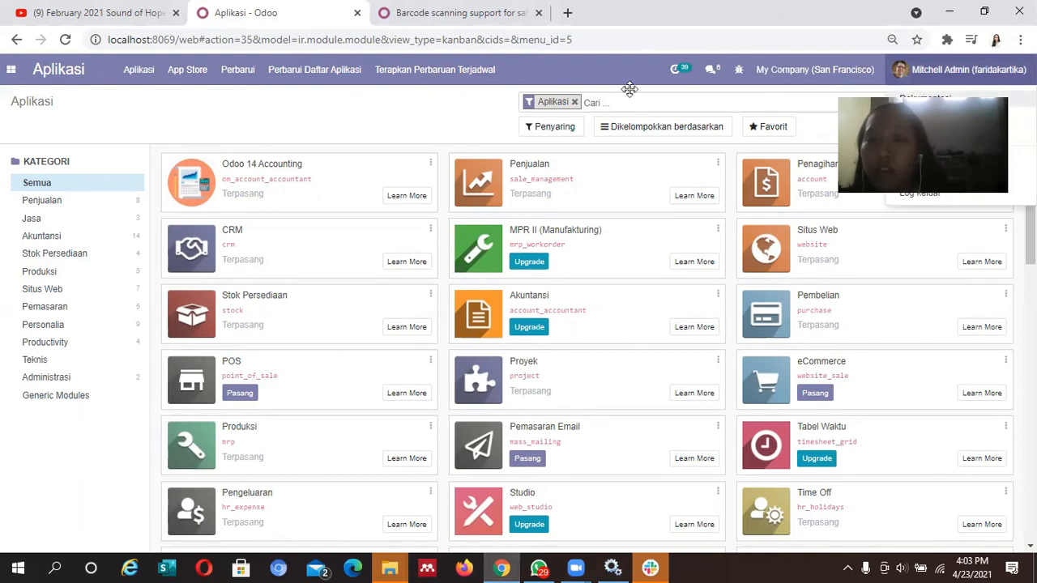
left_click_drag(932, 138, 629, 89)
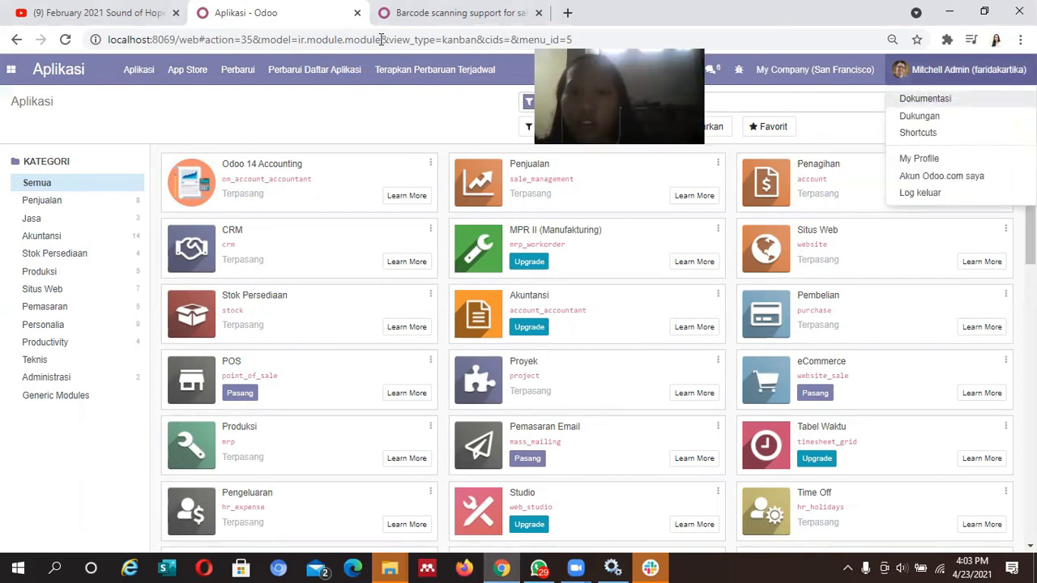
left_click_drag(301, 379, 107, 466)
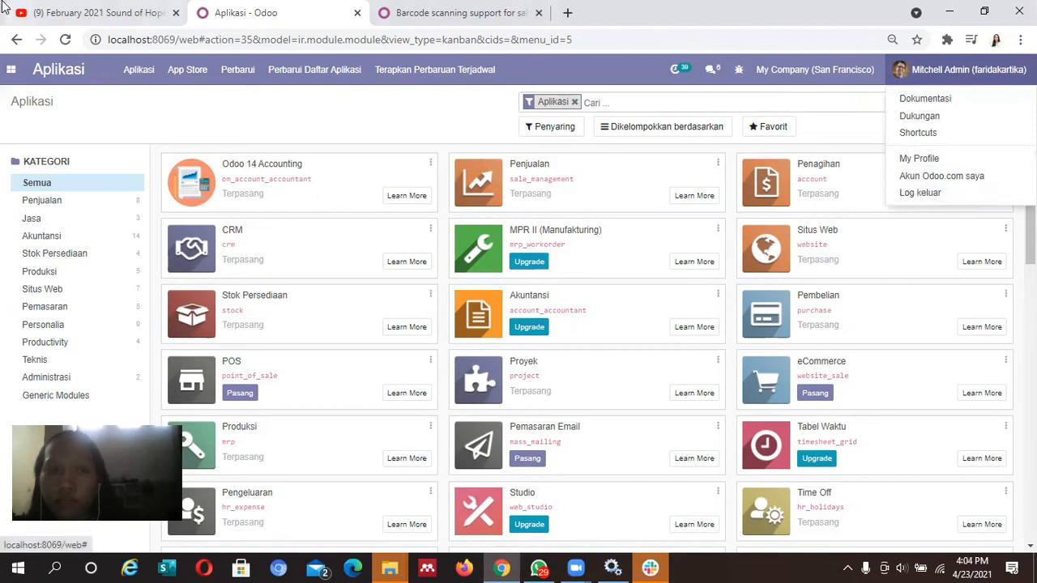
left_click(12, 70)
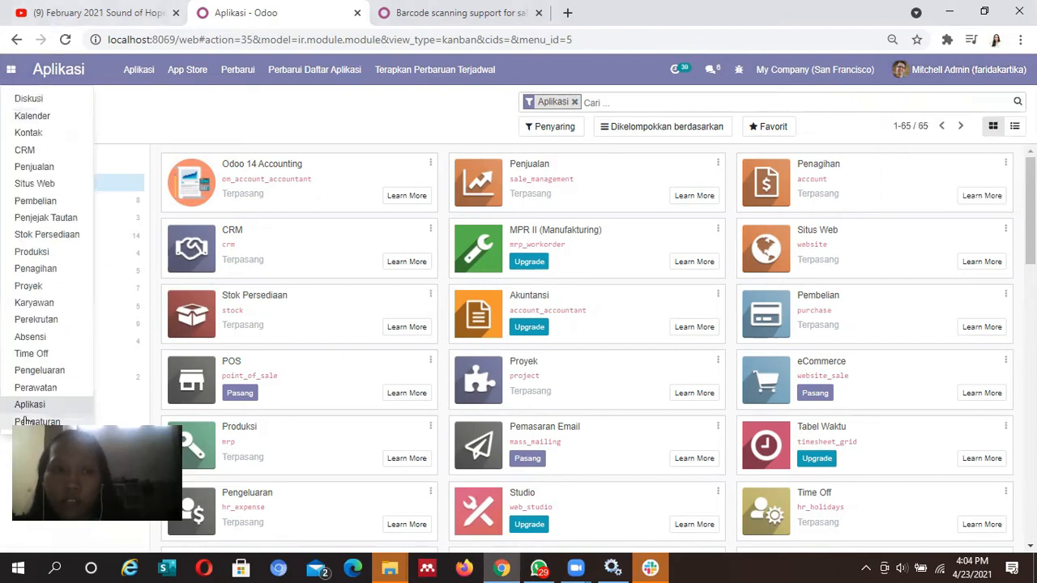
left_click(24, 405)
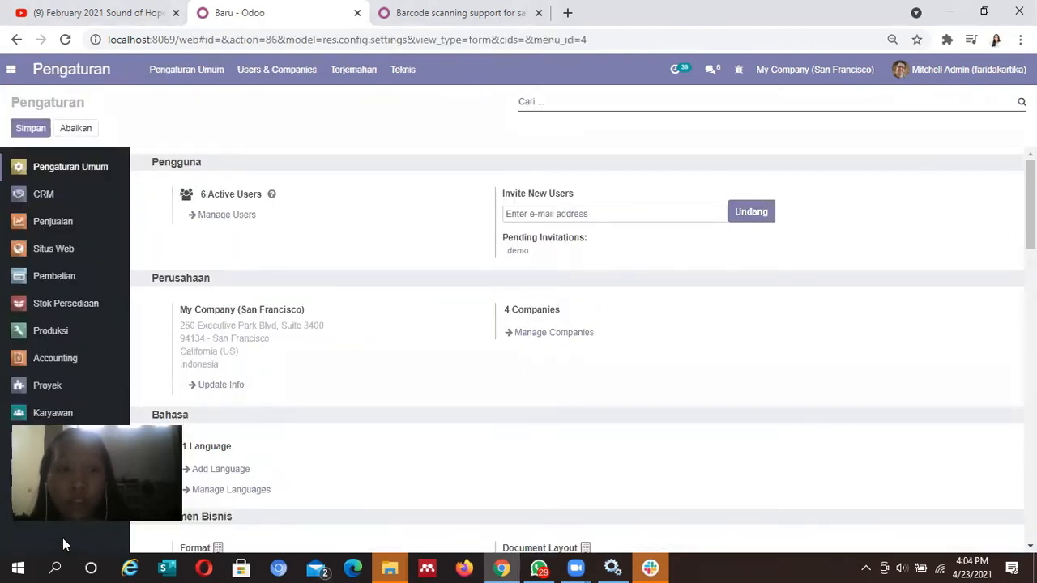
Open Manage Users and create a new user from the Pengguna list
left_click(222, 216)
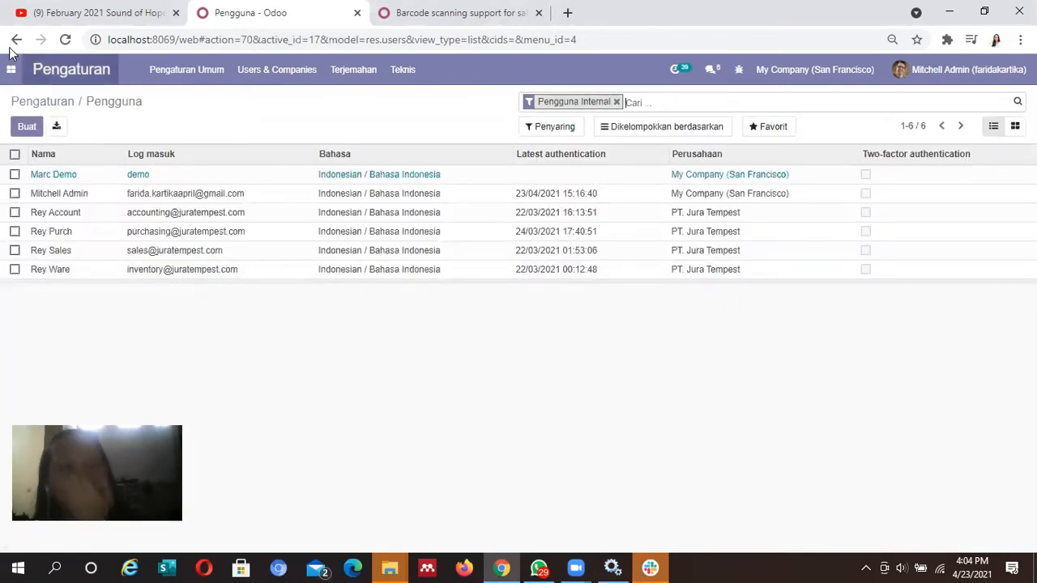
left_click(28, 129)
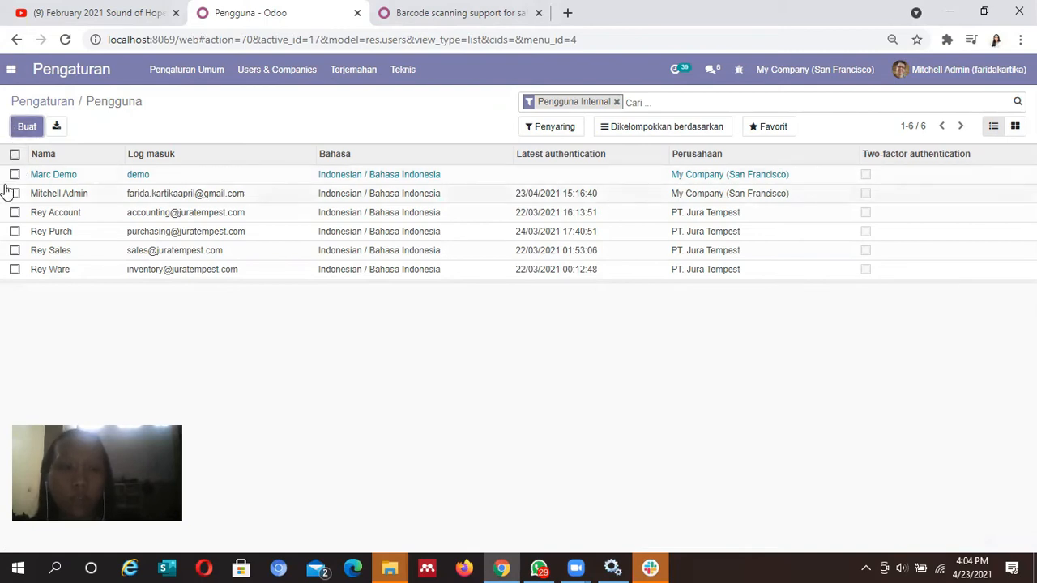
left_click(22, 129)
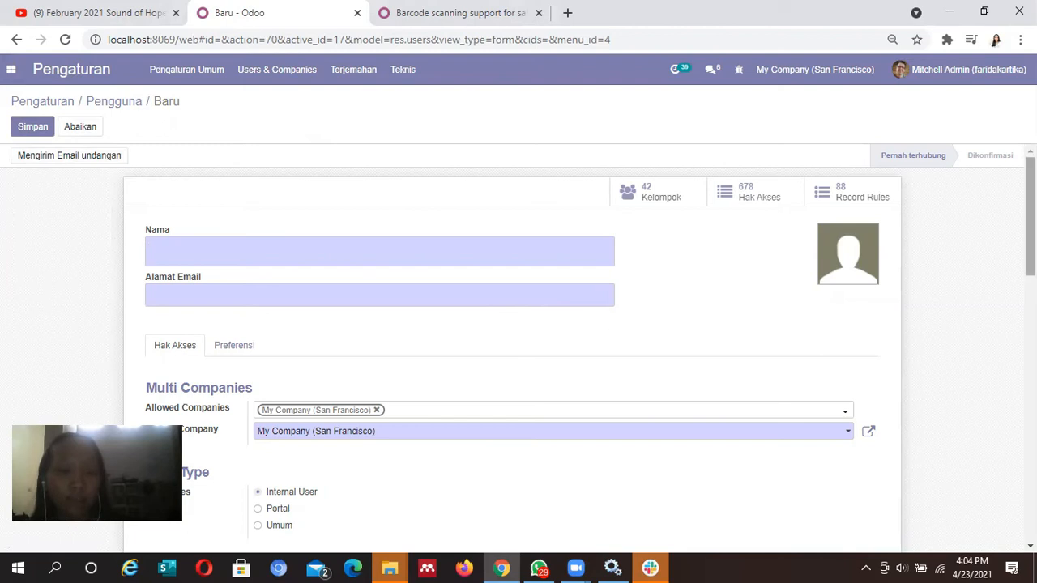
Enter the new user's full name and e-mail address
mouse_move(1030, 215)
left_mouse_down()
mouse_move(1030, 283)
mouse_move(1030, 215)
mouse_move(1030, 230)
left_mouse_up()
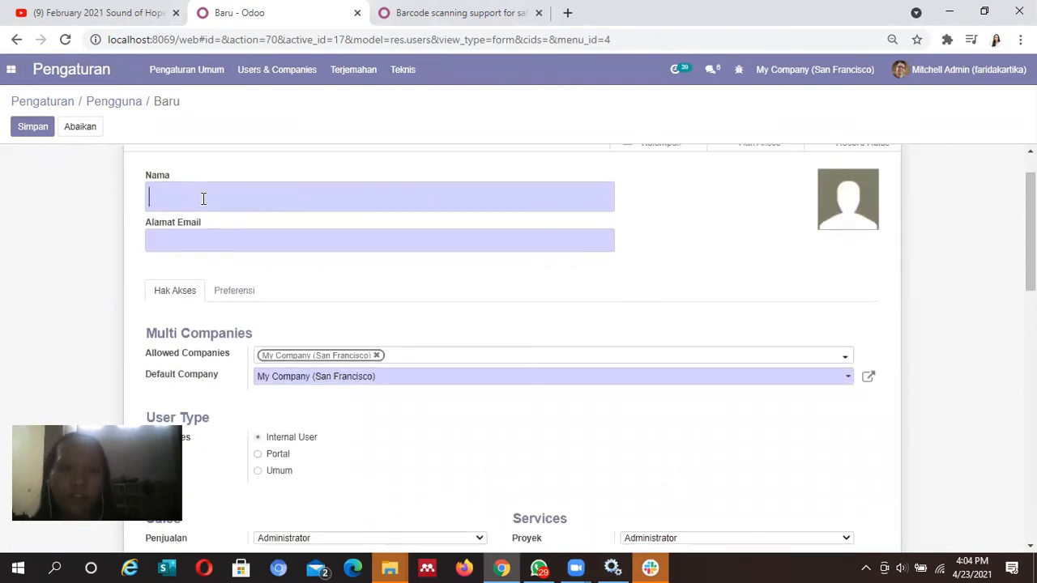
type("FARIDA")
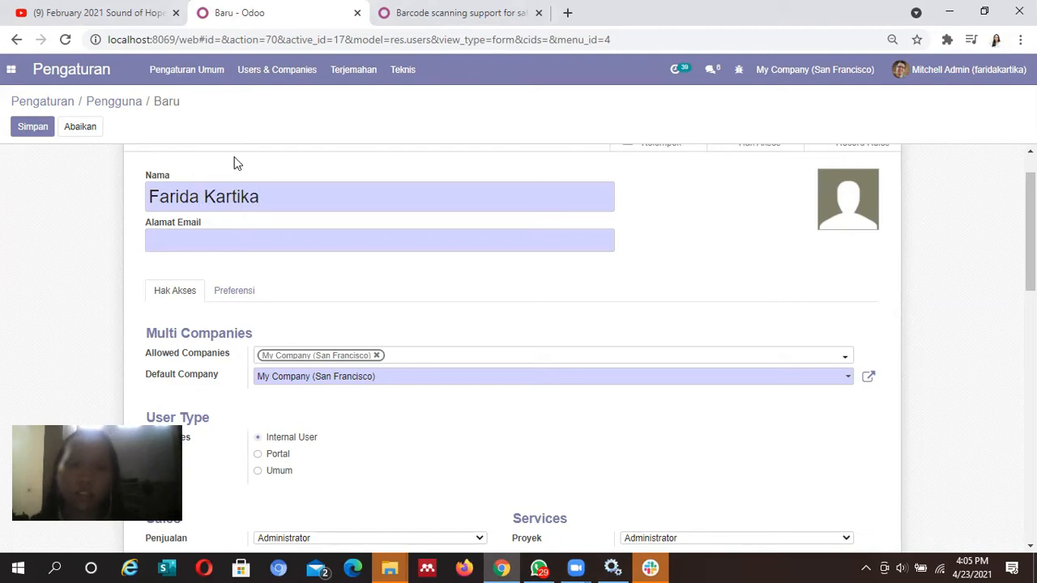
scroll(1029, 243, "down", 1)
scroll(518, 340, "up", 2)
scroll(1029, 243, "down", 1)
scroll(1030, 243, "up", 1)
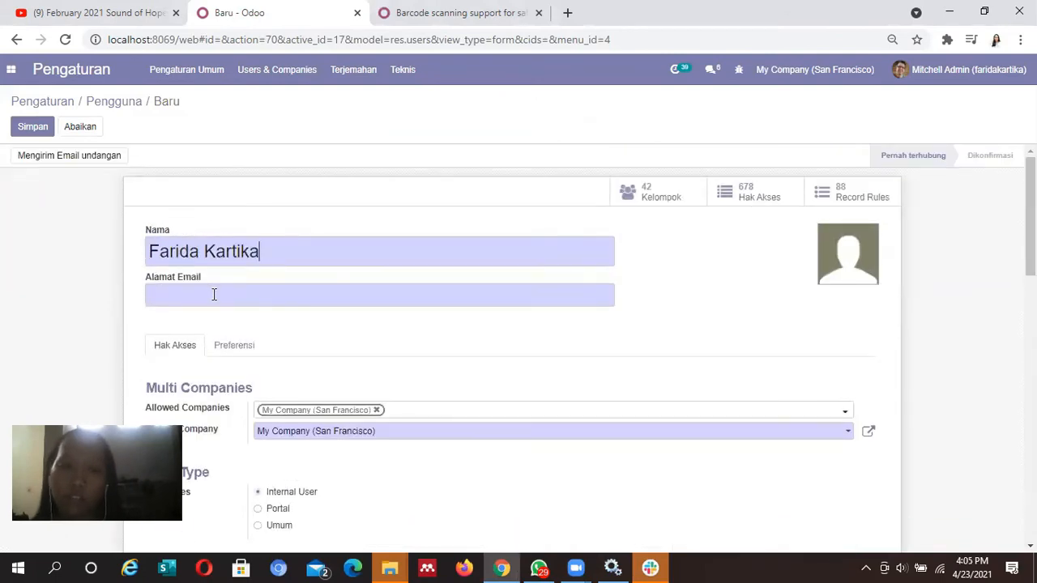
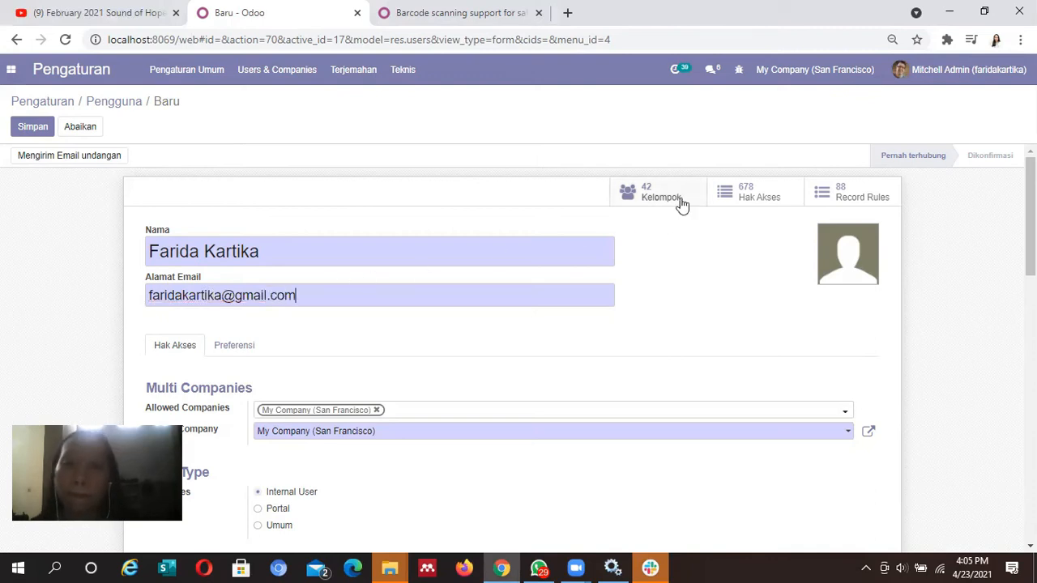
Set the user's Penjualan access to Pengguna: Semua Dokumen
mouse_move(1030, 247)
left_mouse_down()
mouse_move(1031, 297)
mouse_move(1030, 246)
left_mouse_up()
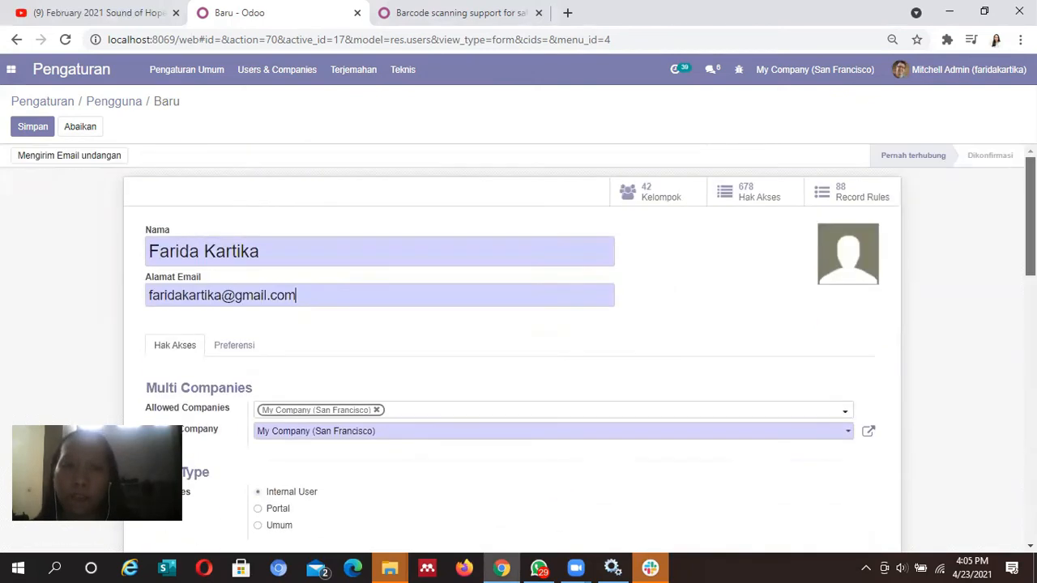
scroll(518, 341, "down", 5)
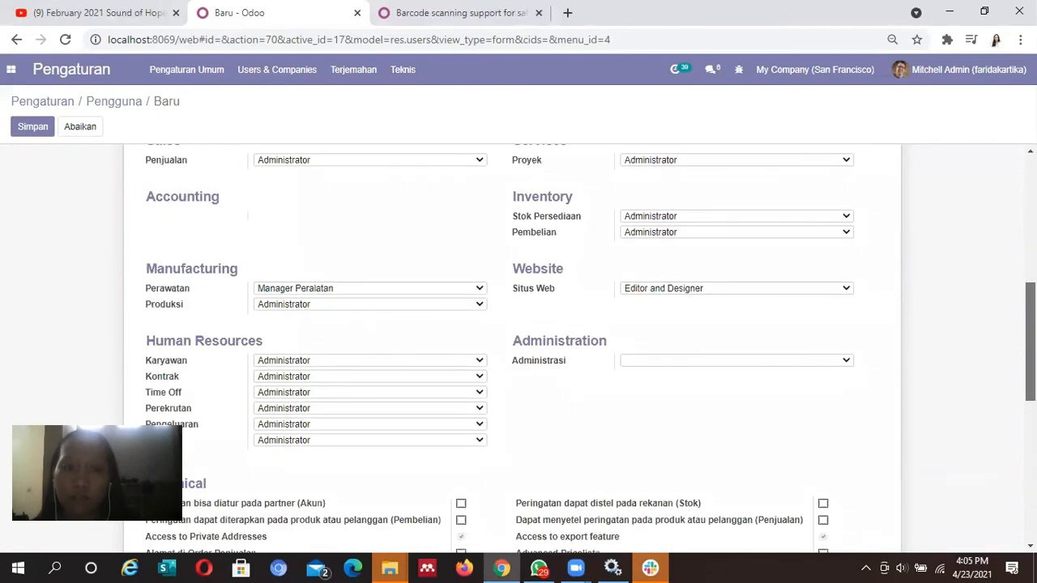
scroll(518, 341, "up", 2)
scroll(519, 340, "down", 2)
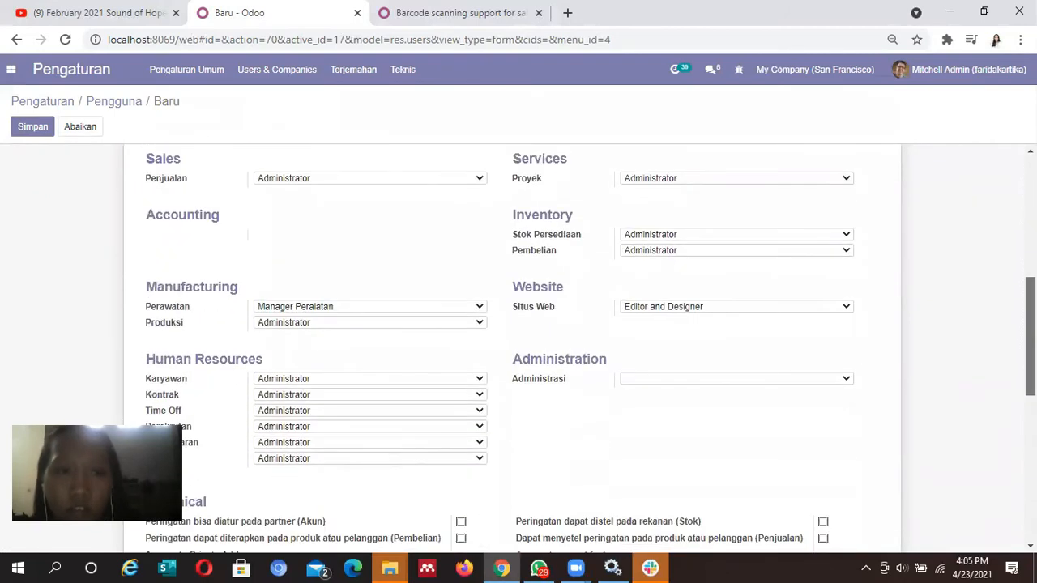
left_click(477, 179)
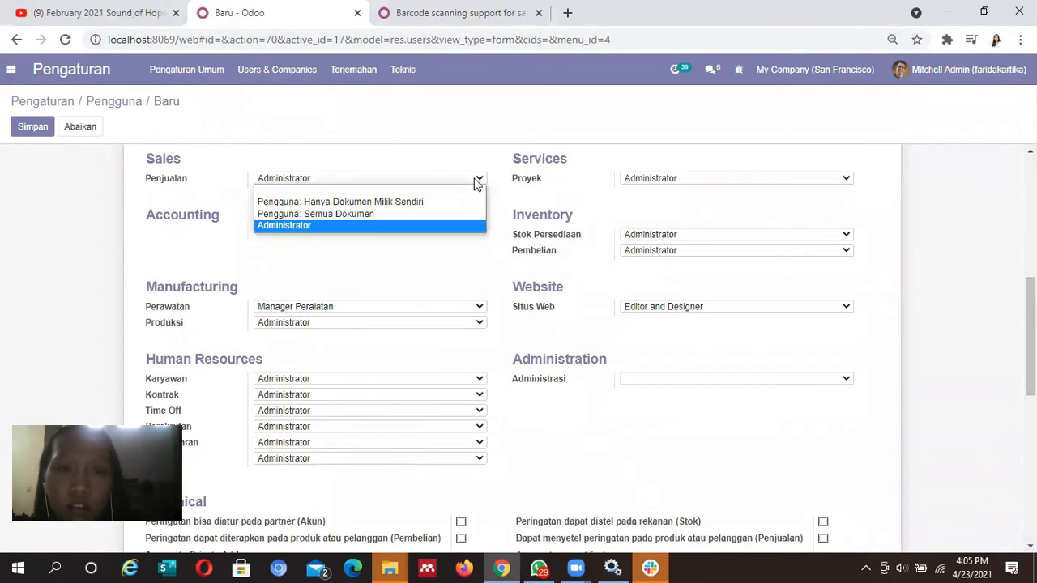
left_click(444, 217)
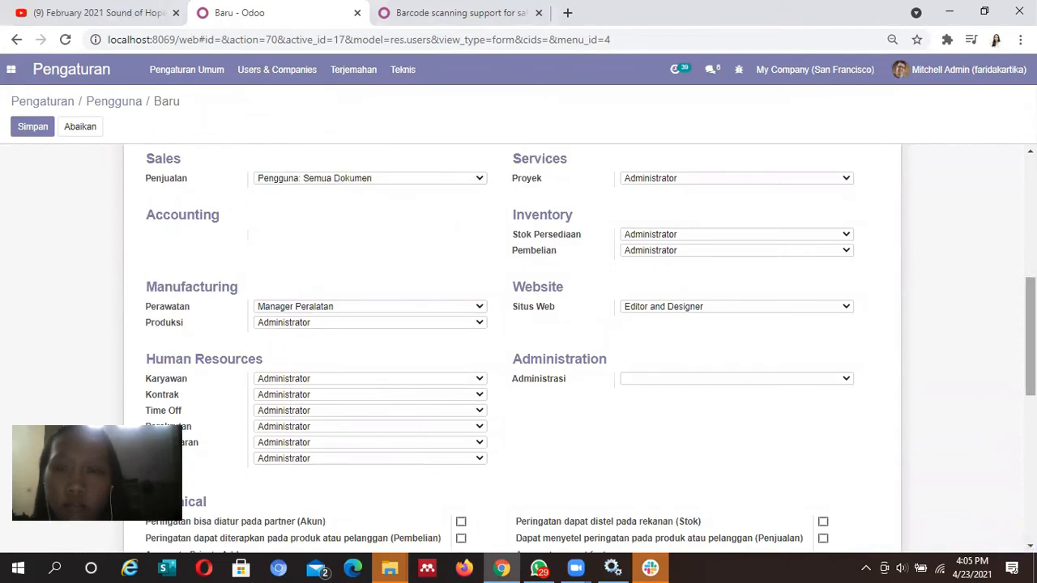
scroll(518, 348, "down", 5)
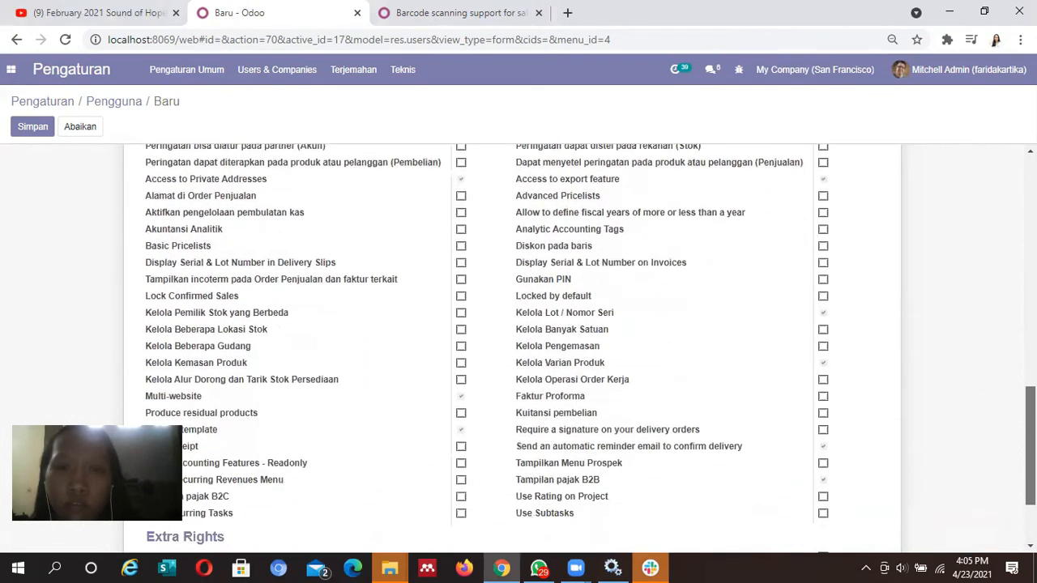
scroll(519, 349, "up", 10)
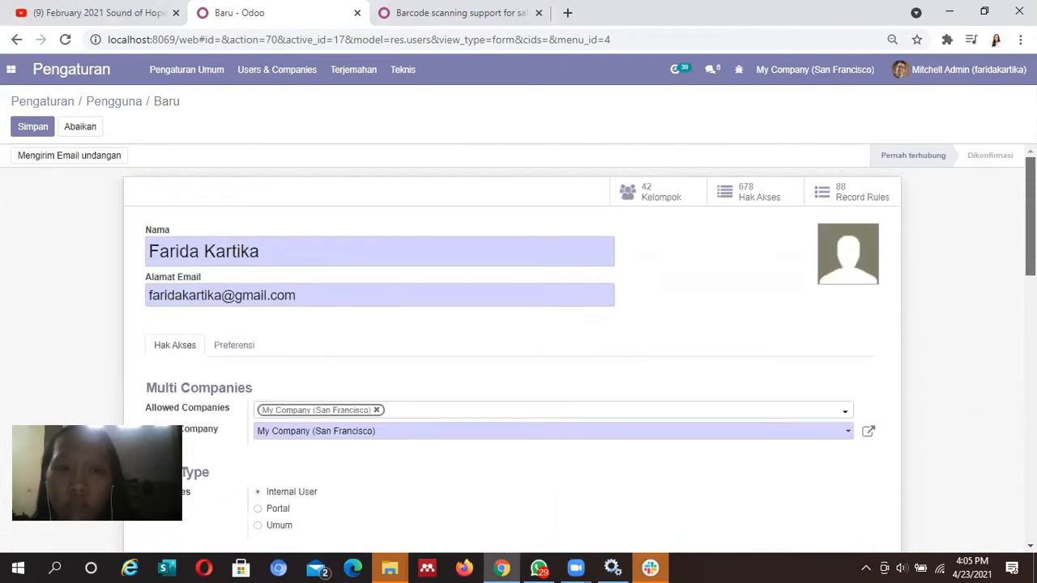
scroll(518, 348, "down", 2)
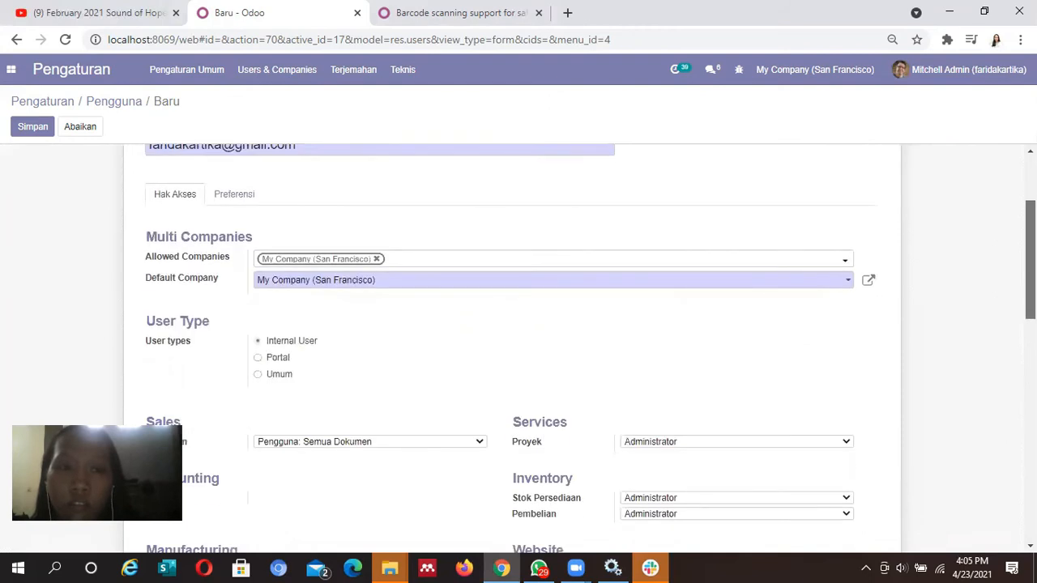
scroll(380, 286, "up", 2)
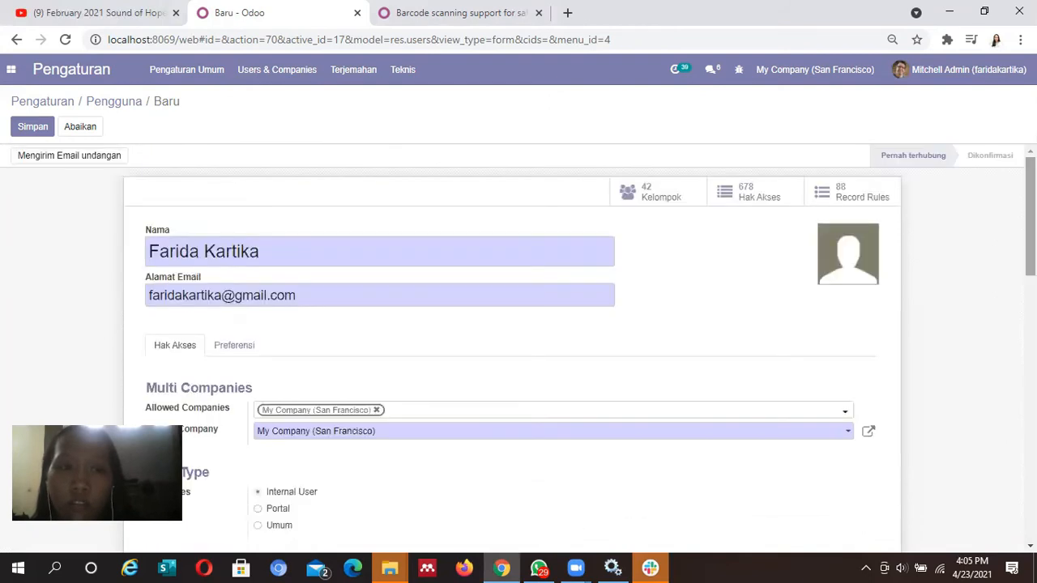
Save the new user and give it a login password via Ubah Sandi
left_click(31, 134)
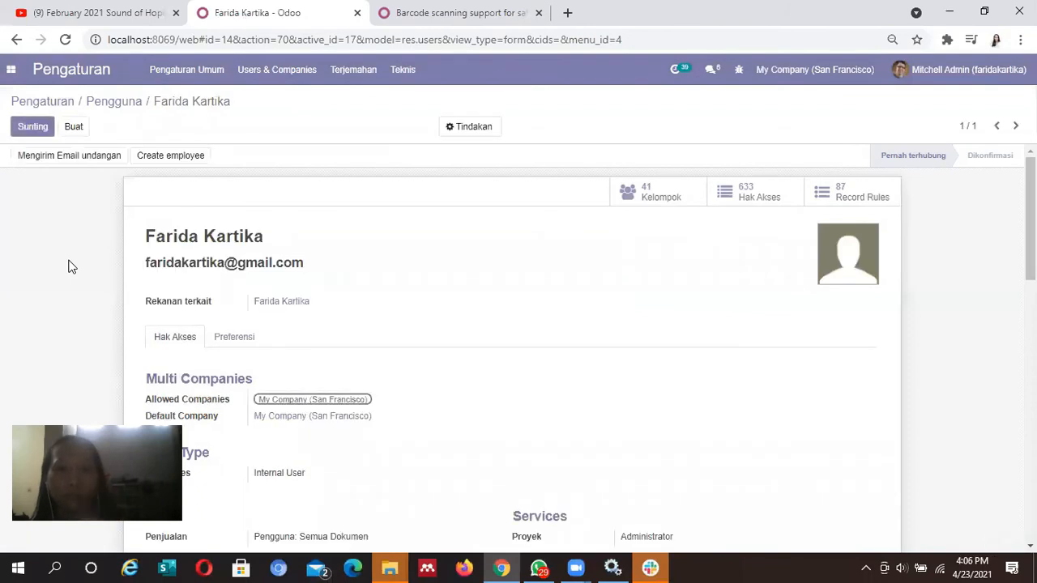
left_click(470, 126)
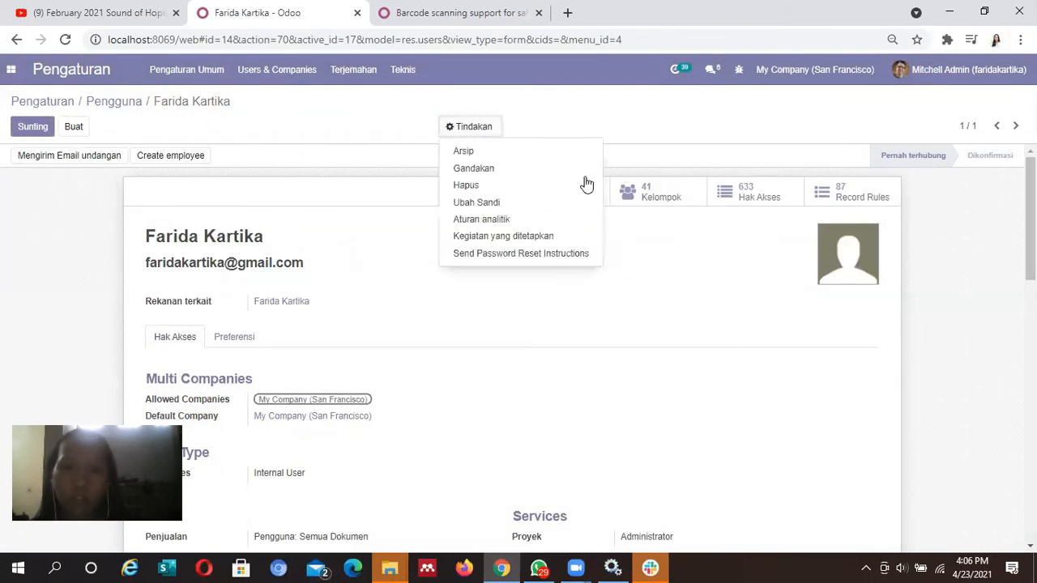
left_click(498, 203)
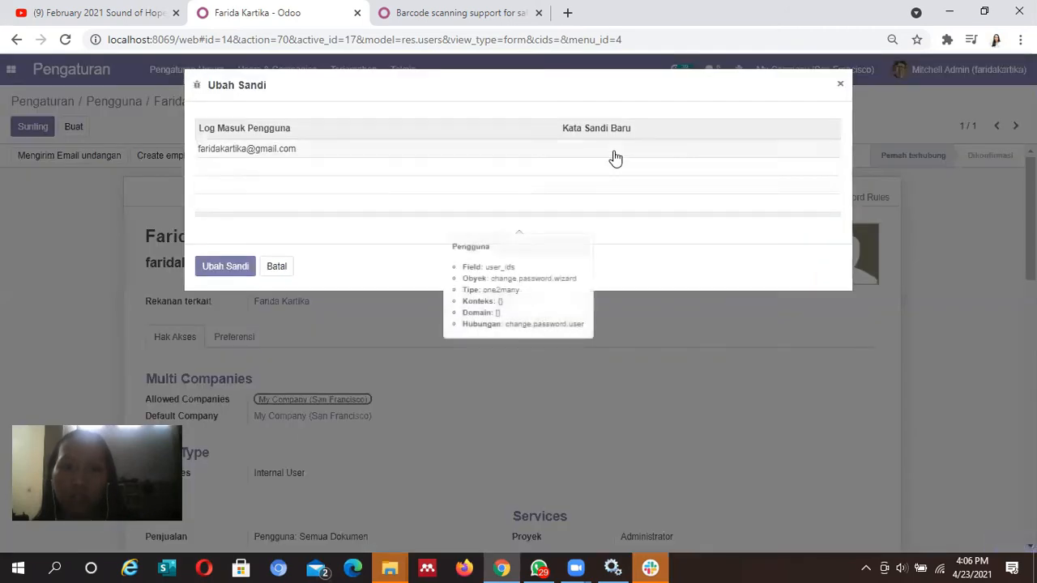
left_click(615, 150)
type("••••")
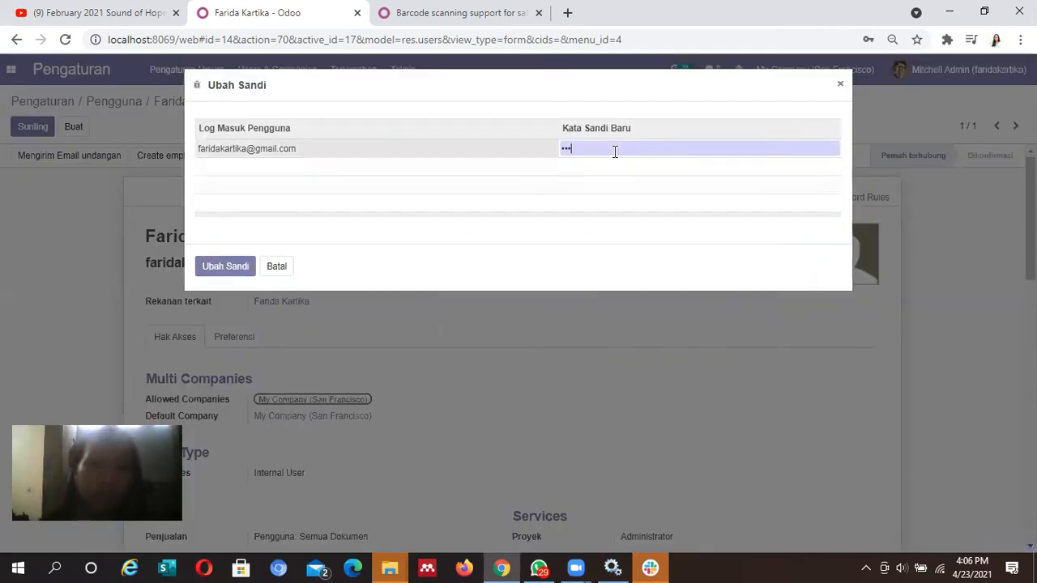
type("•••")
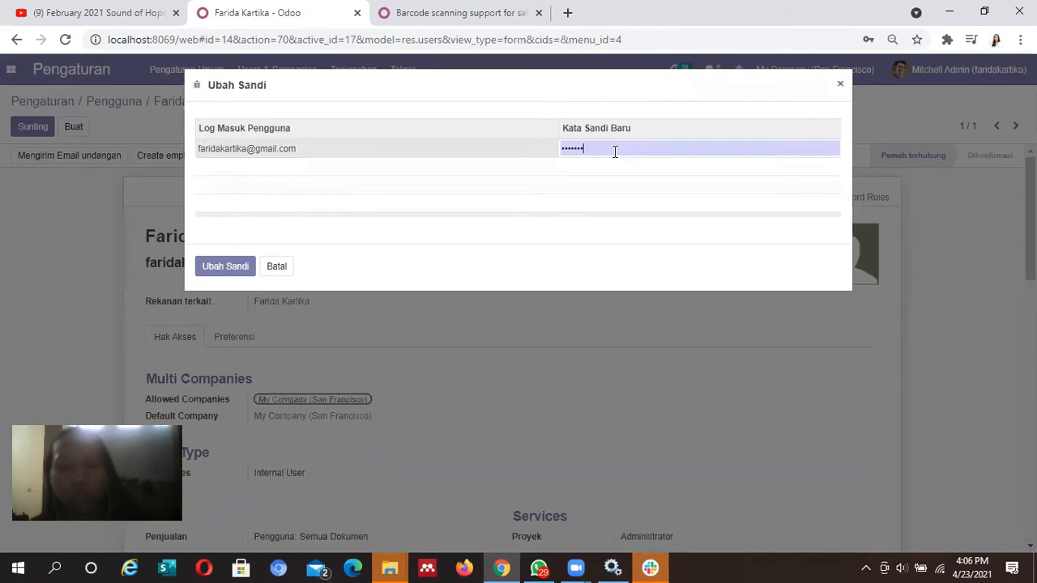
type("•")
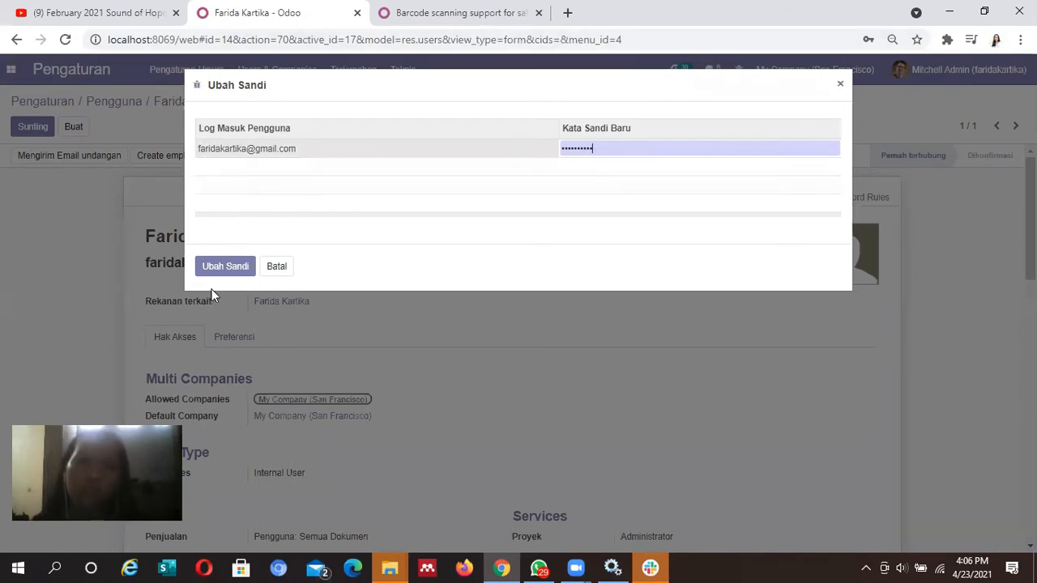
left_click(228, 275)
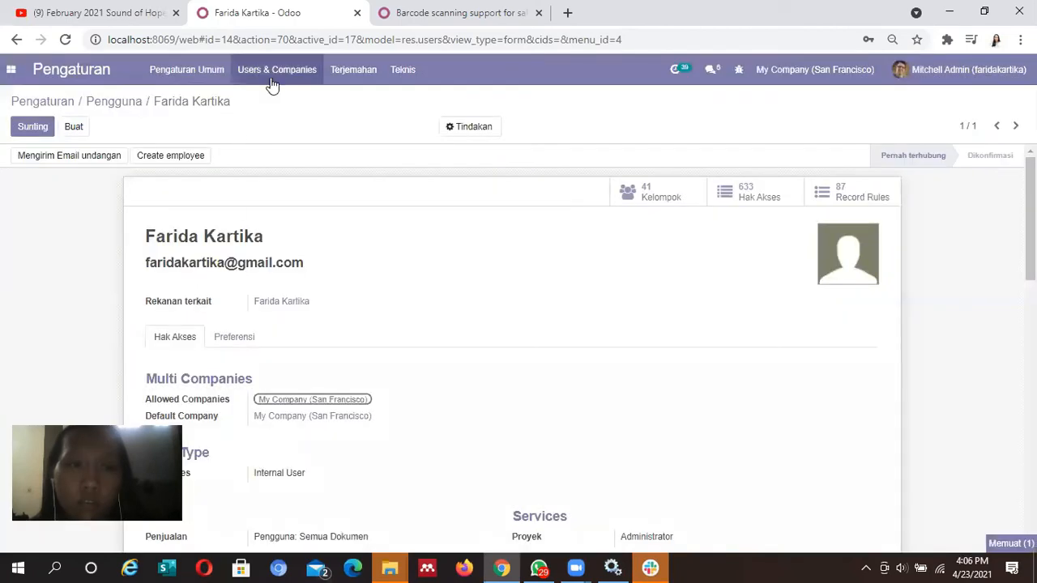
left_click(273, 81)
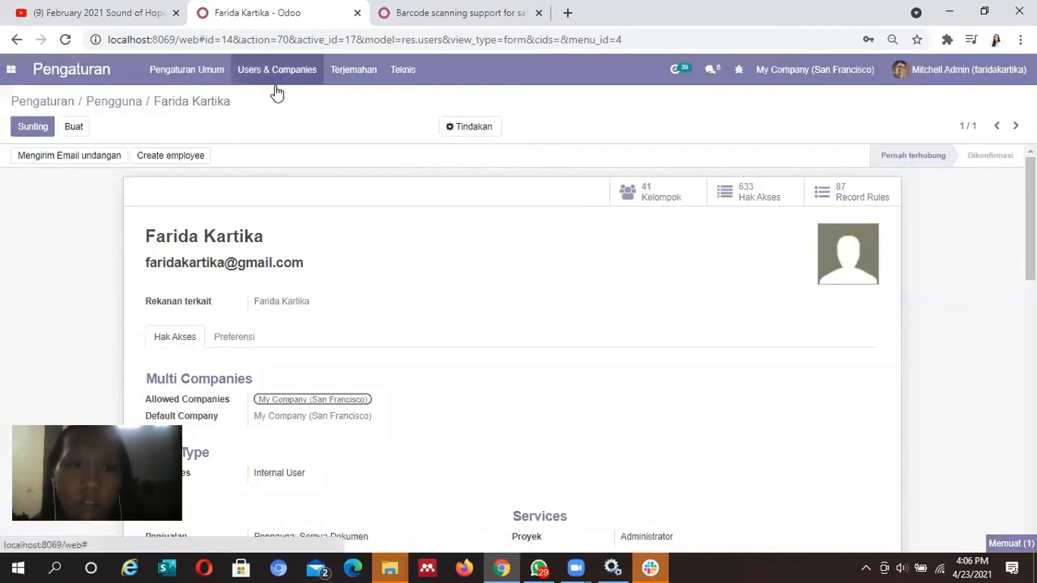
Open the new user's record from the Pengguna list for editing
left_click(277, 103)
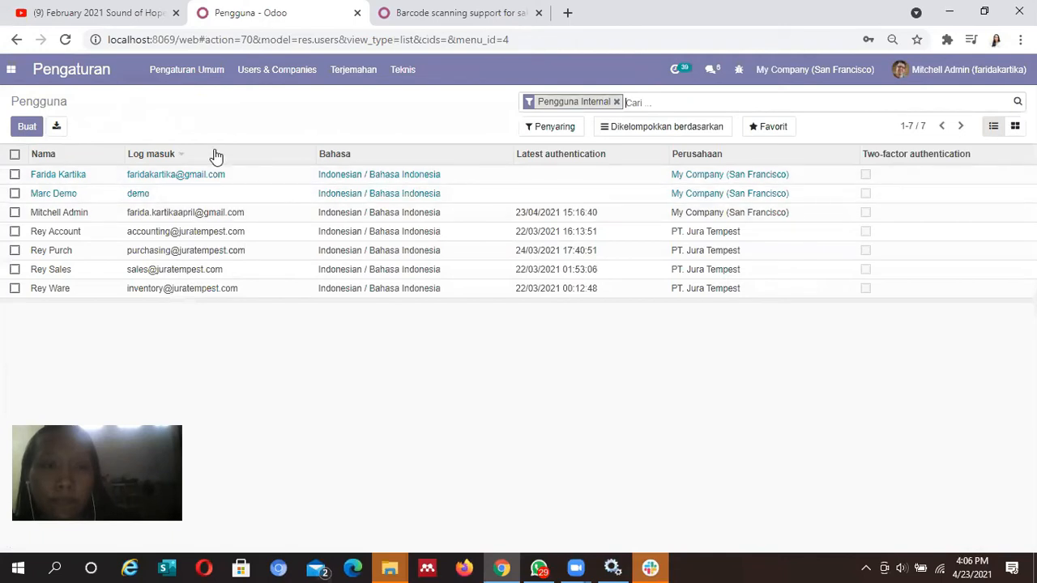
left_click(189, 179)
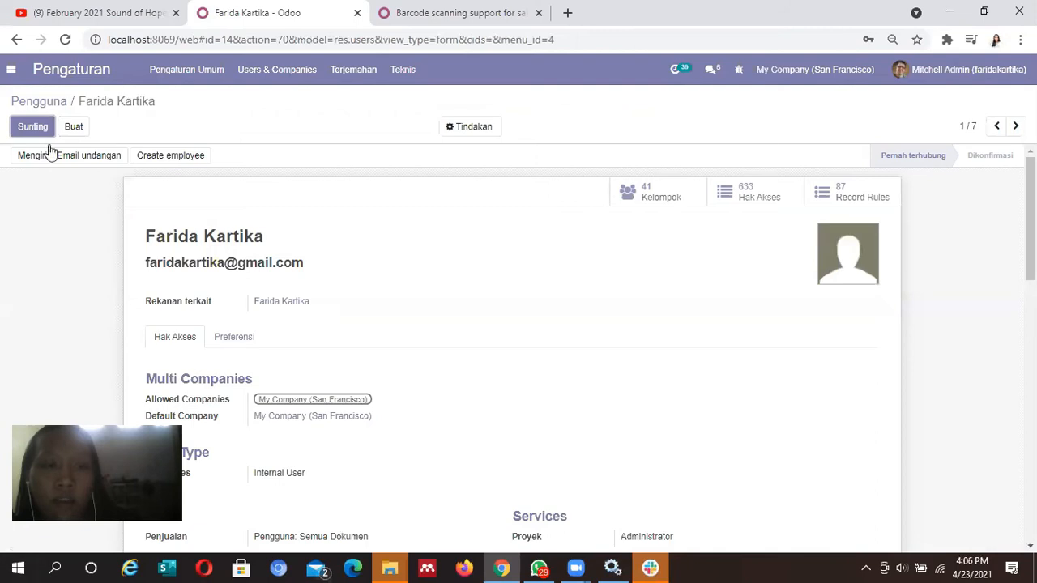
left_click(33, 132)
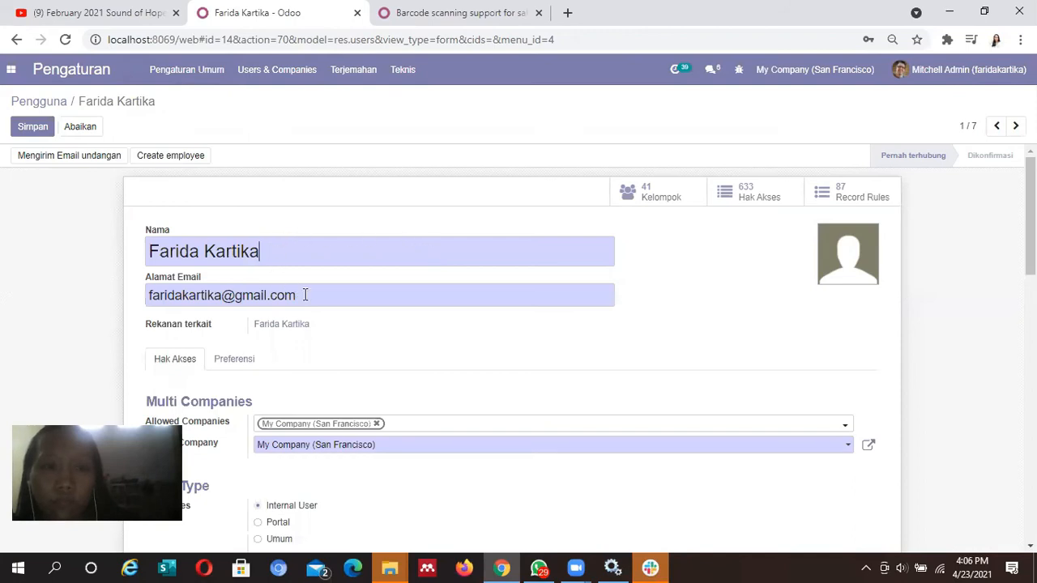
Correct the domain of the user's e-mail address, save, and return to Pengguna
left_click_drag(268, 296, 245, 298)
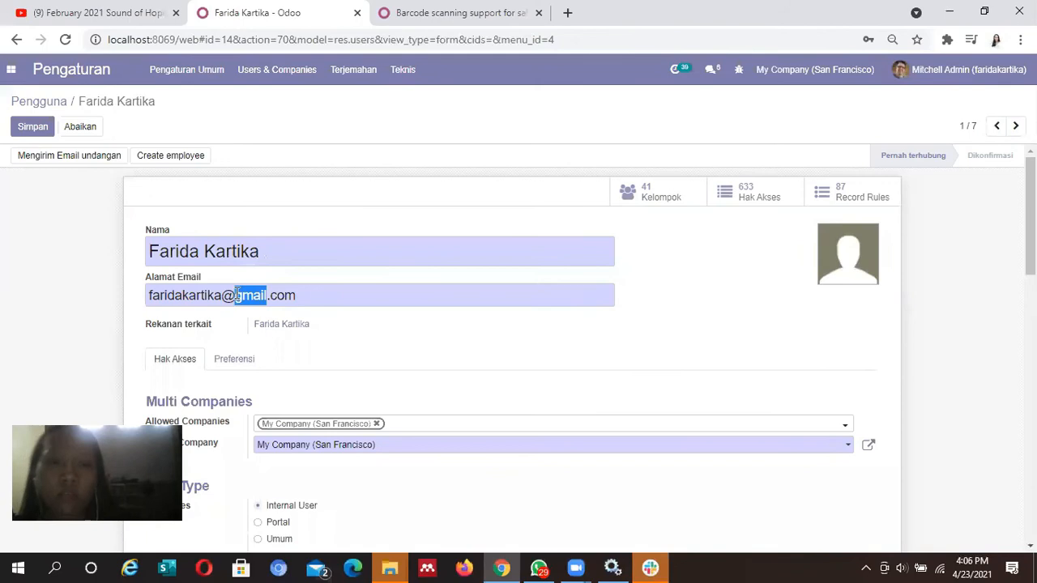
key("BackSpace")
type("azure")
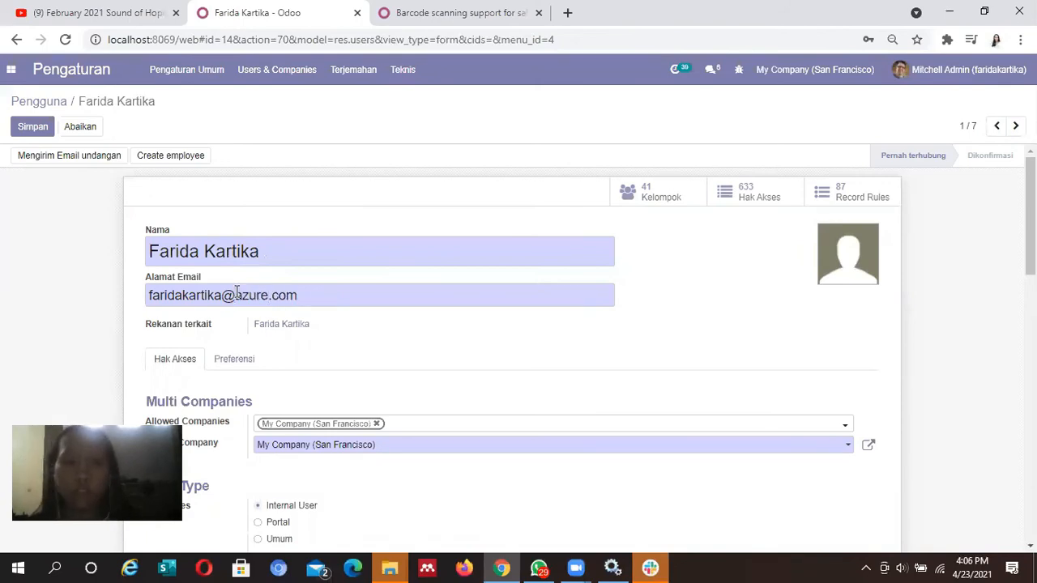
left_click(24, 130)
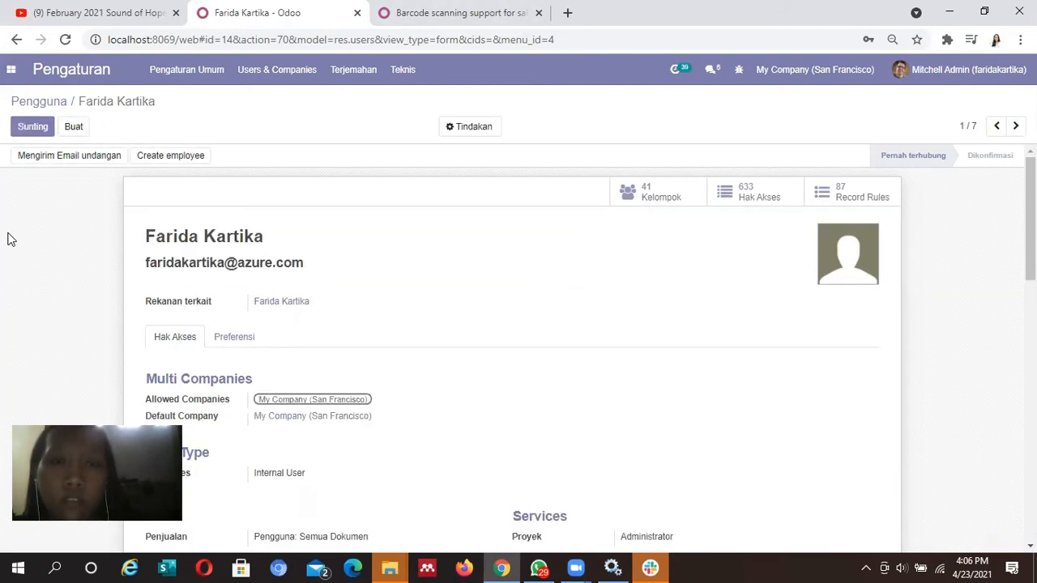
left_click(277, 70)
left_click(258, 98)
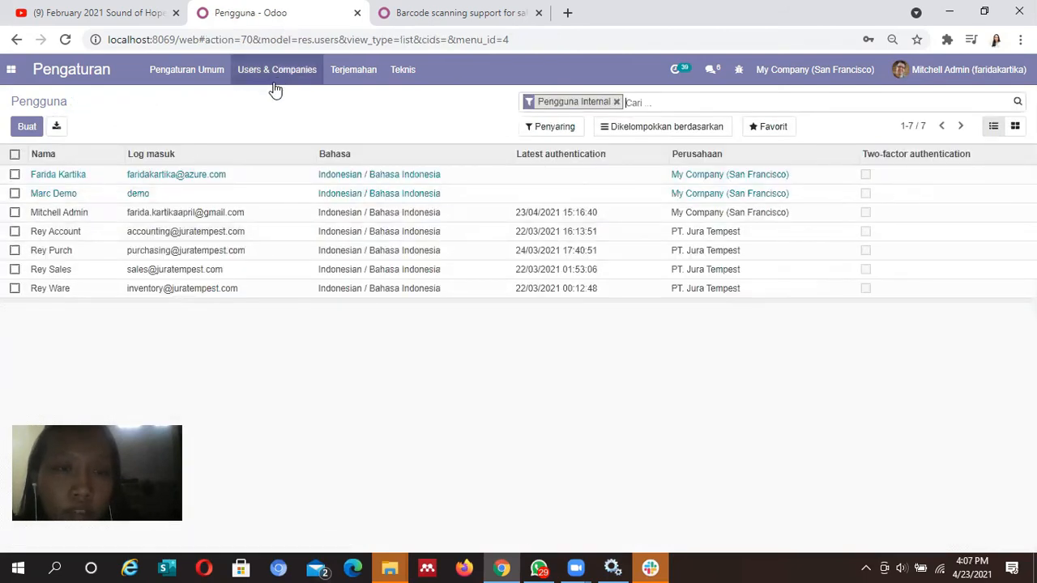
Create a new user and enter the second new user's name and e-mail address
left_click(26, 123)
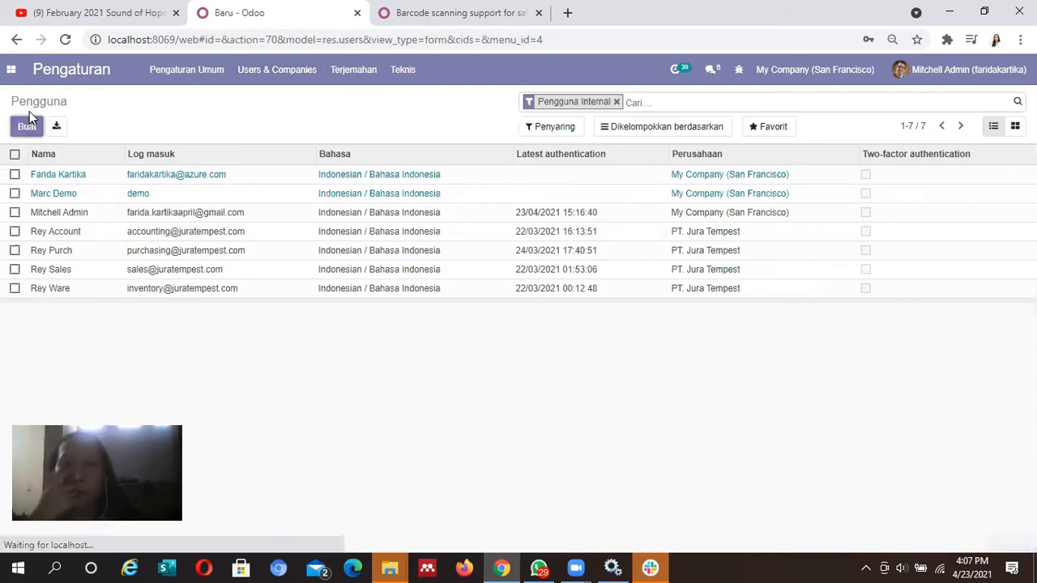
left_click(209, 254)
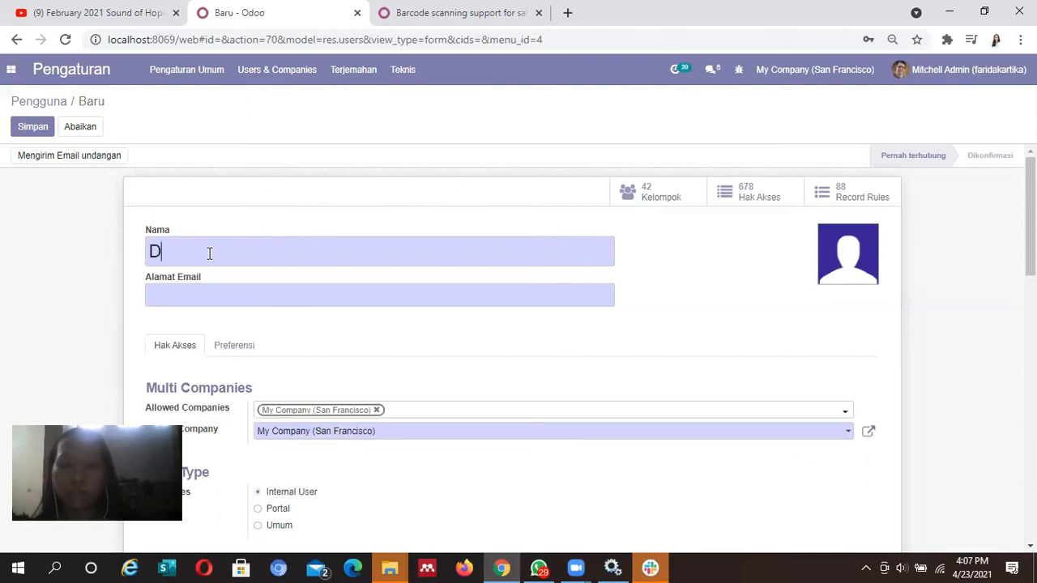
type("Kirana")
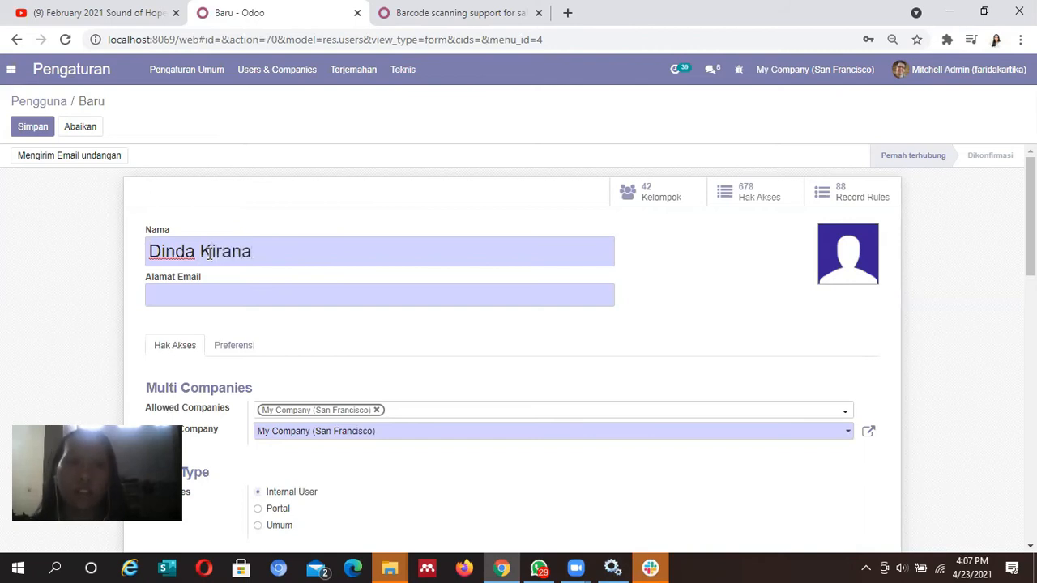
left_click(214, 297)
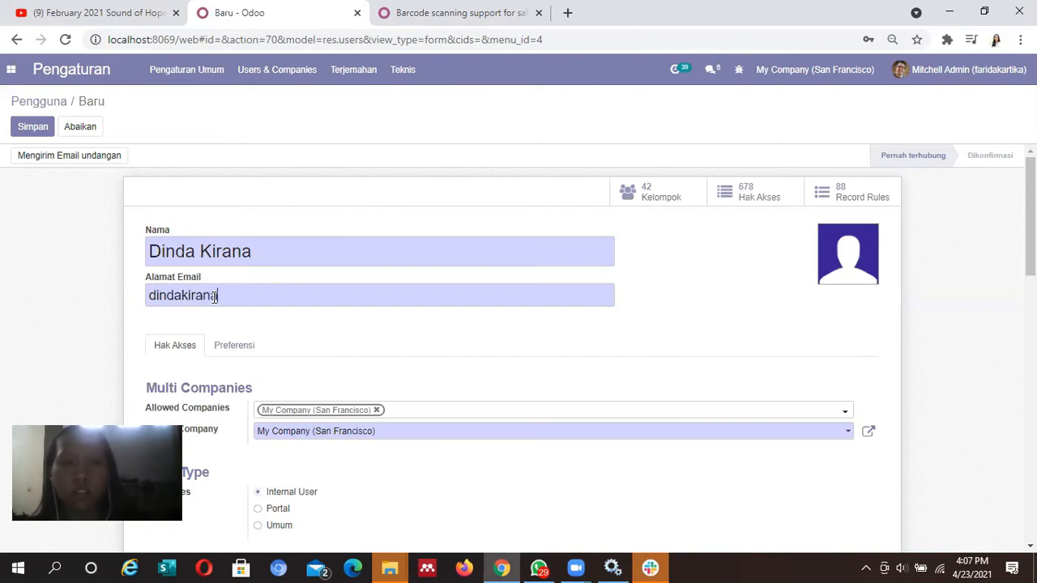
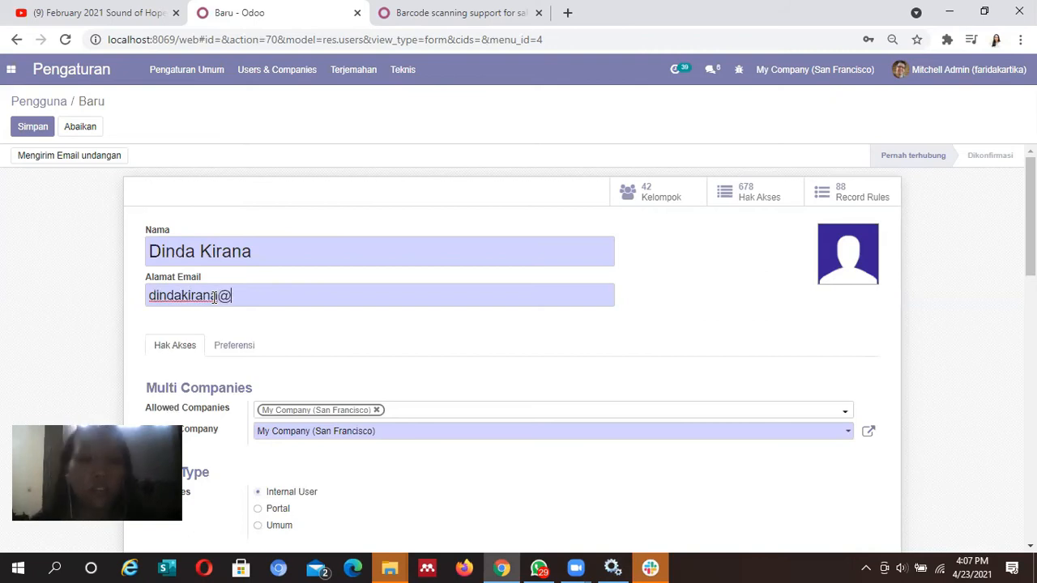
Set Pembelian access to Pengguna and save the user
left_click_drag(1030, 217, 1031, 350)
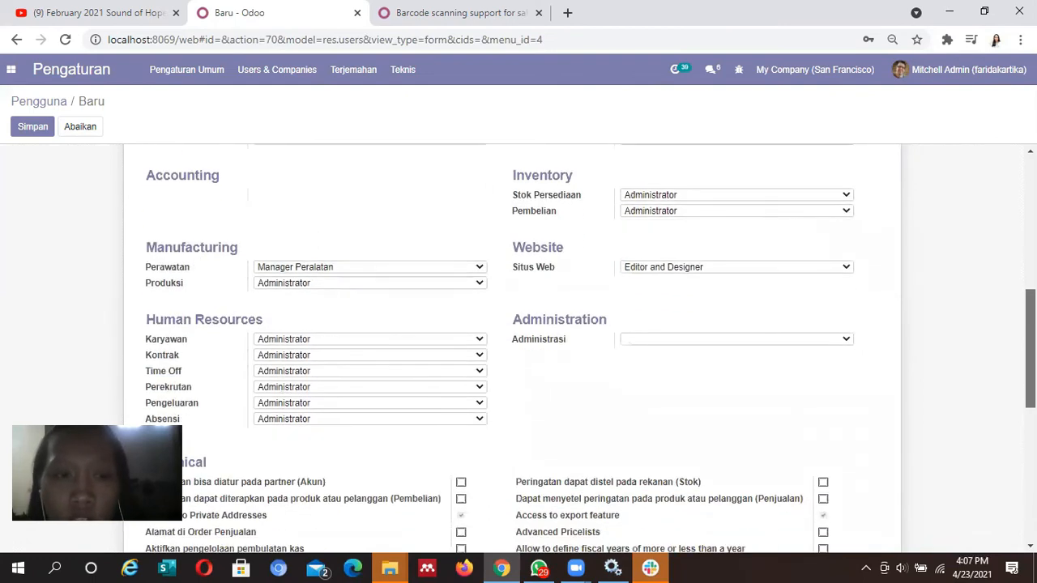
left_click_drag(1030, 351, 1031, 325)
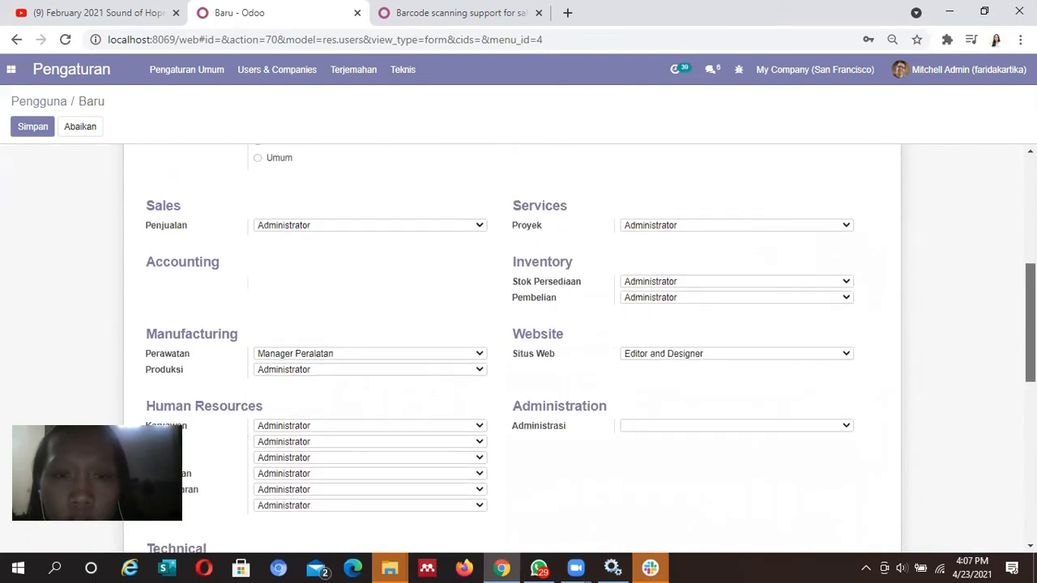
left_click(818, 302)
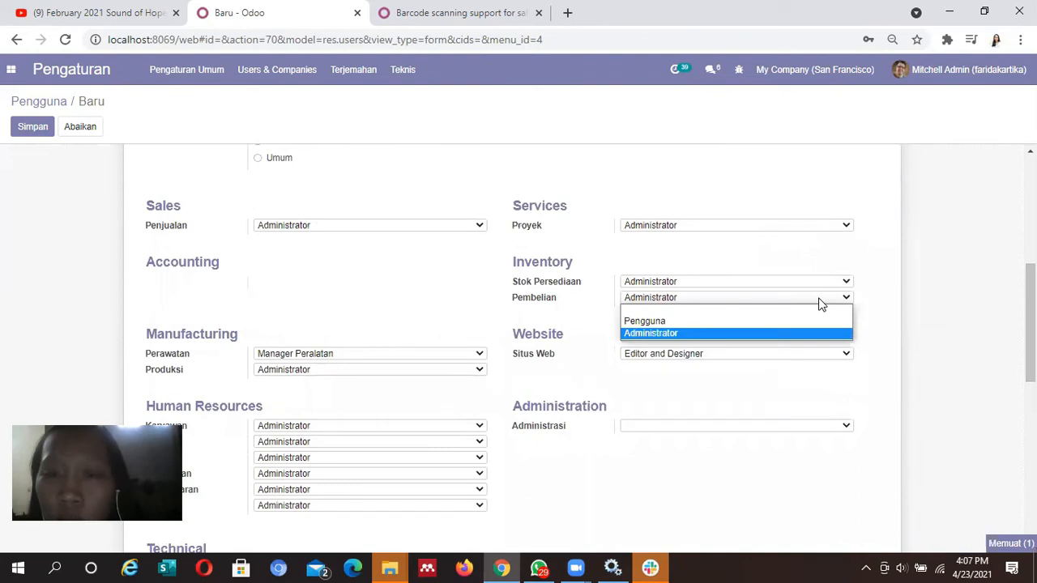
left_click(746, 326)
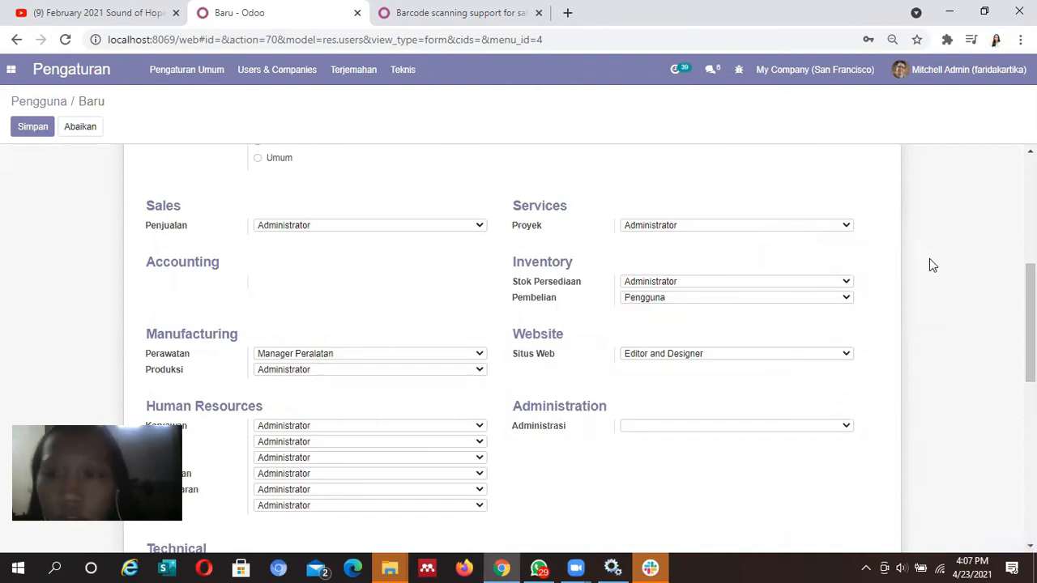
left_click_drag(1031, 324, 1030, 217)
left_click(35, 133)
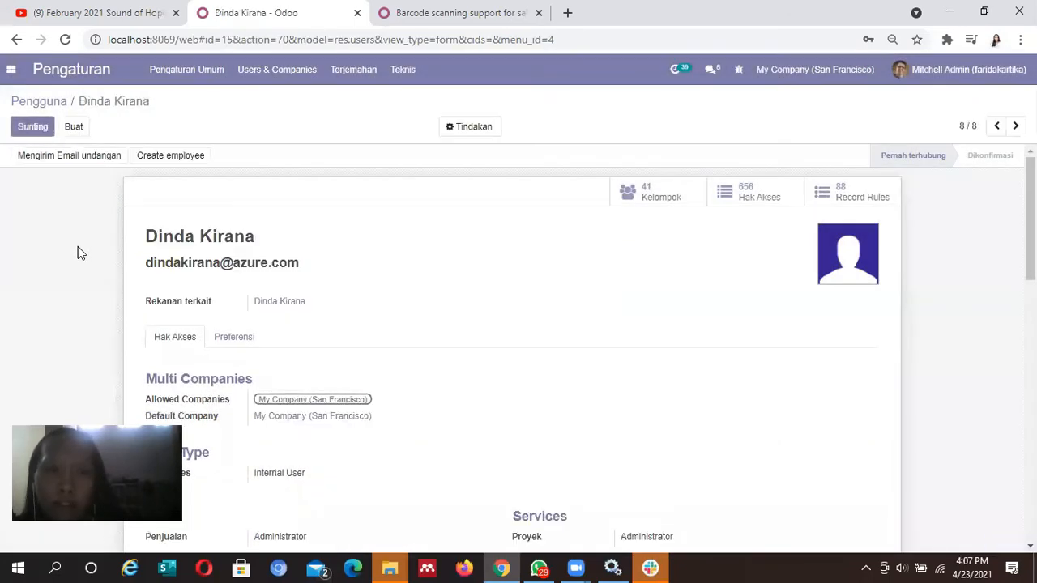
Give the newly saved user a new login password through Tindakan > Ubah Sandi
left_click(489, 126)
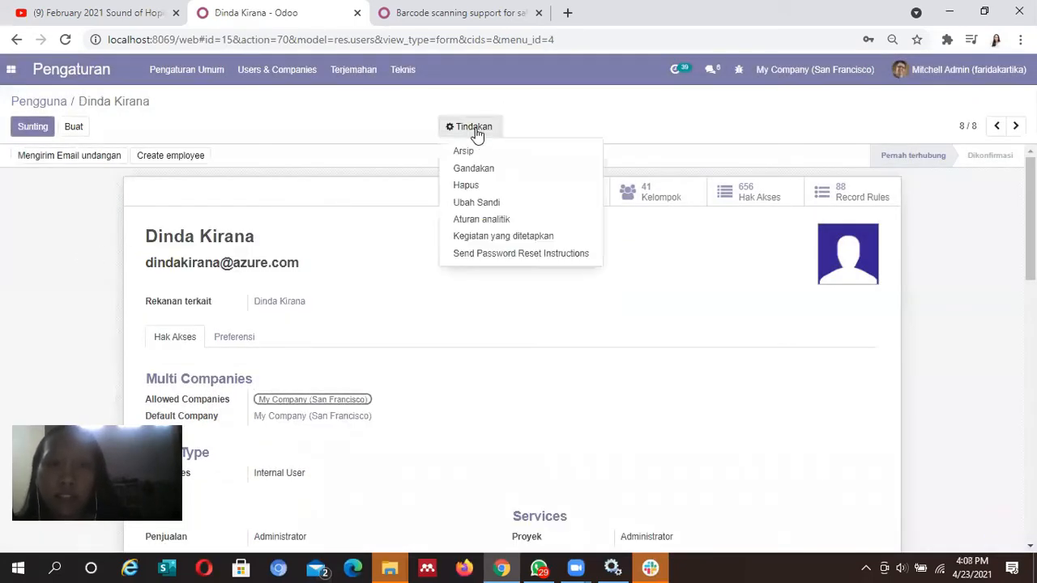
left_click(491, 204)
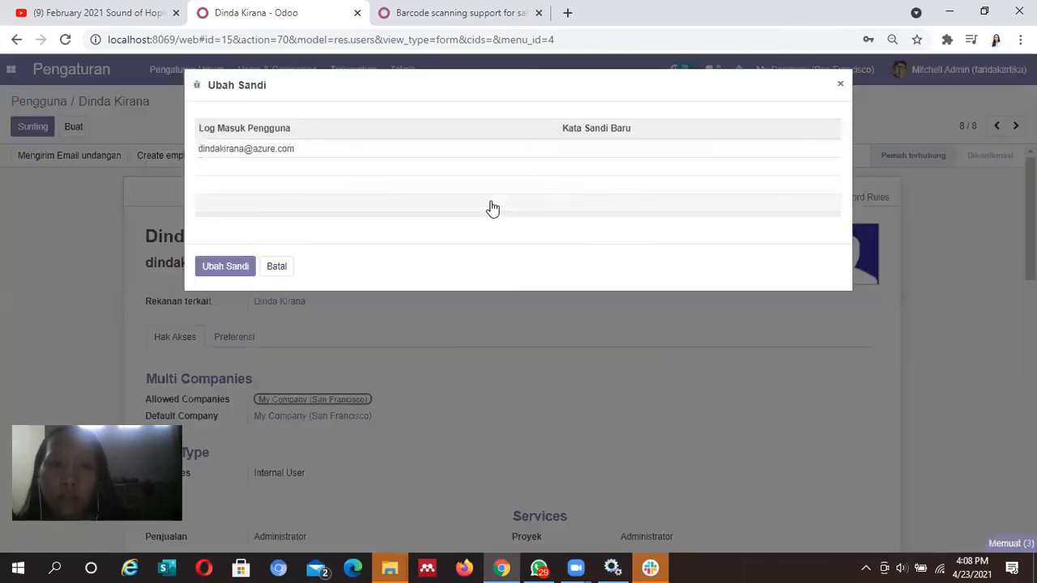
left_click(659, 150)
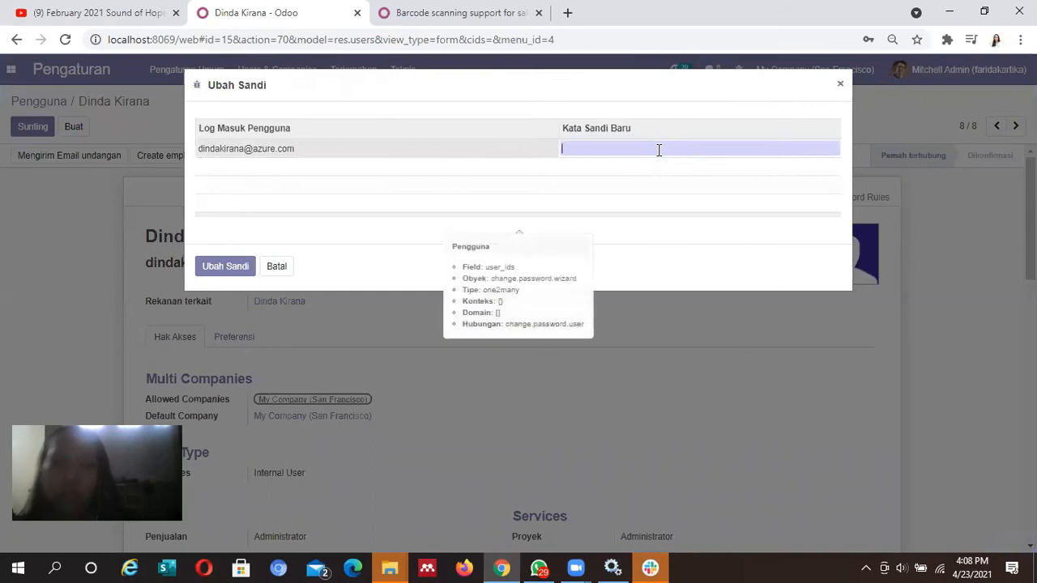
type("•••••••")
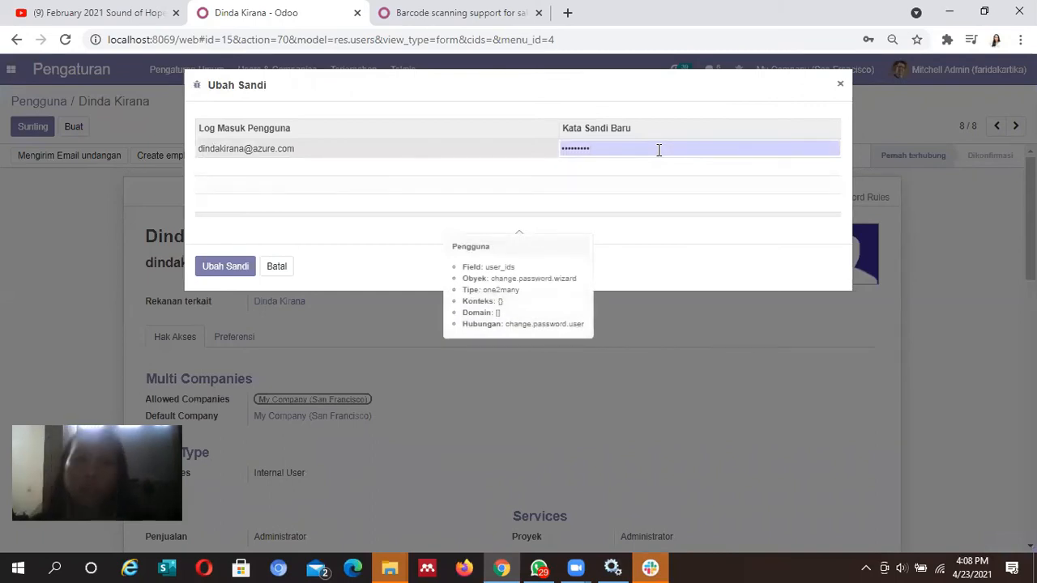
left_click(251, 274)
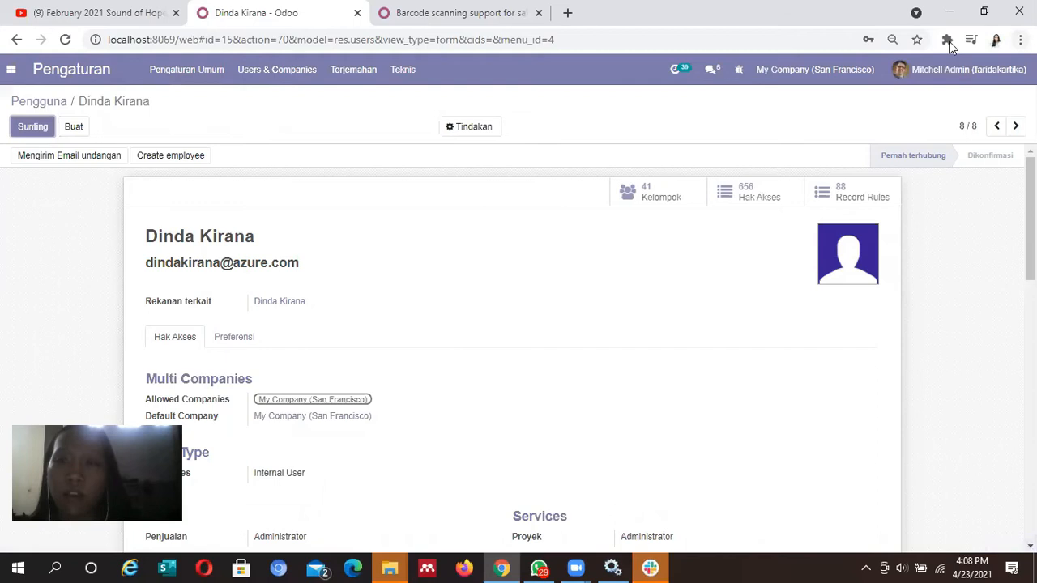
Log out of the admin account and fill in the first new user's login e-mail
left_click(956, 70)
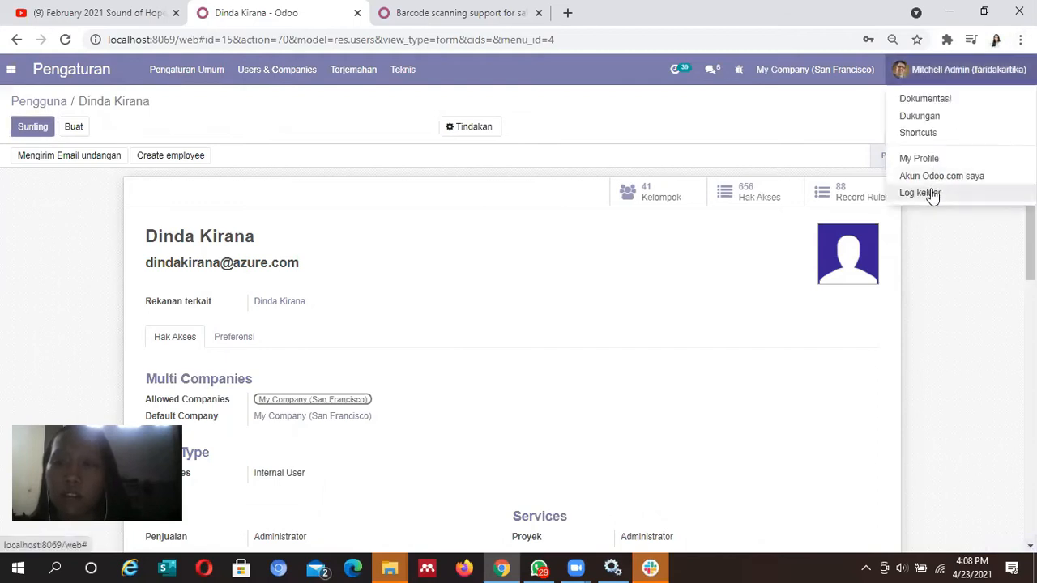
left_click(931, 192)
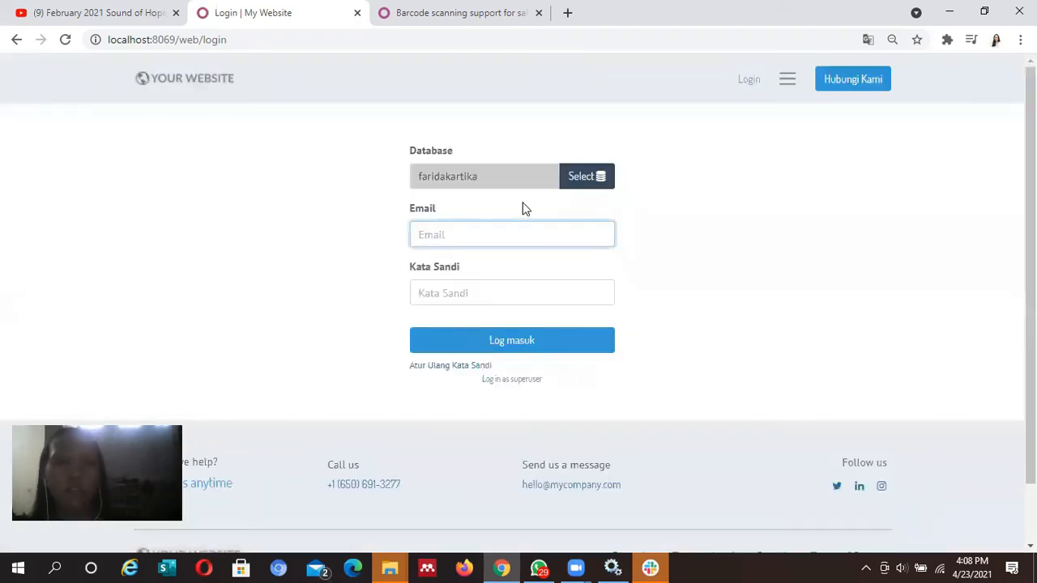
left_click(528, 234)
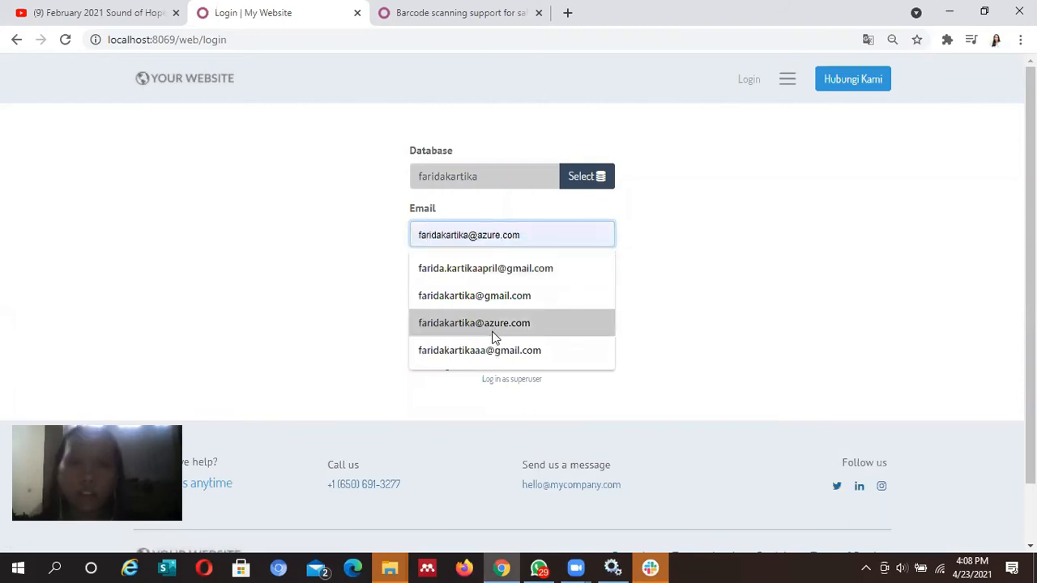
left_click(492, 324)
Enter the first new user's password, correcting the mistyped characters
left_click(525, 295)
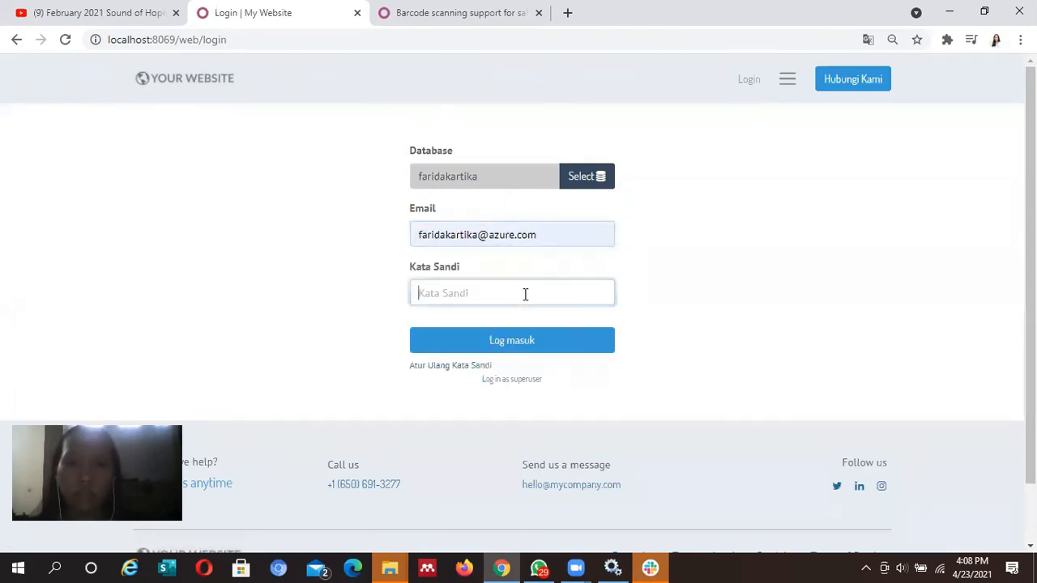
type("•••")
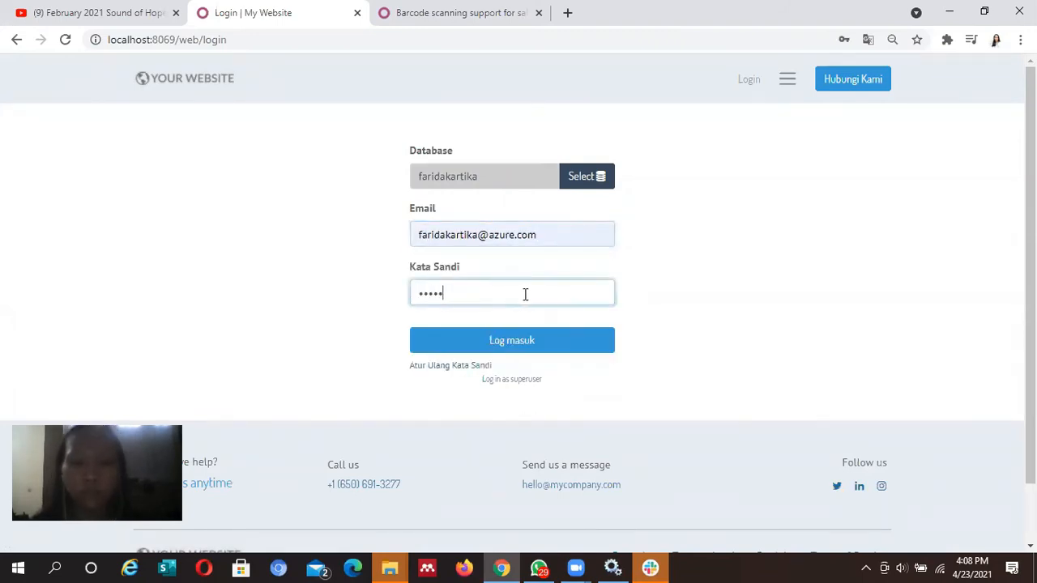
key("ctrl+a")
key("BackSpace")
type("•")
key("BackSpace")
type("••")
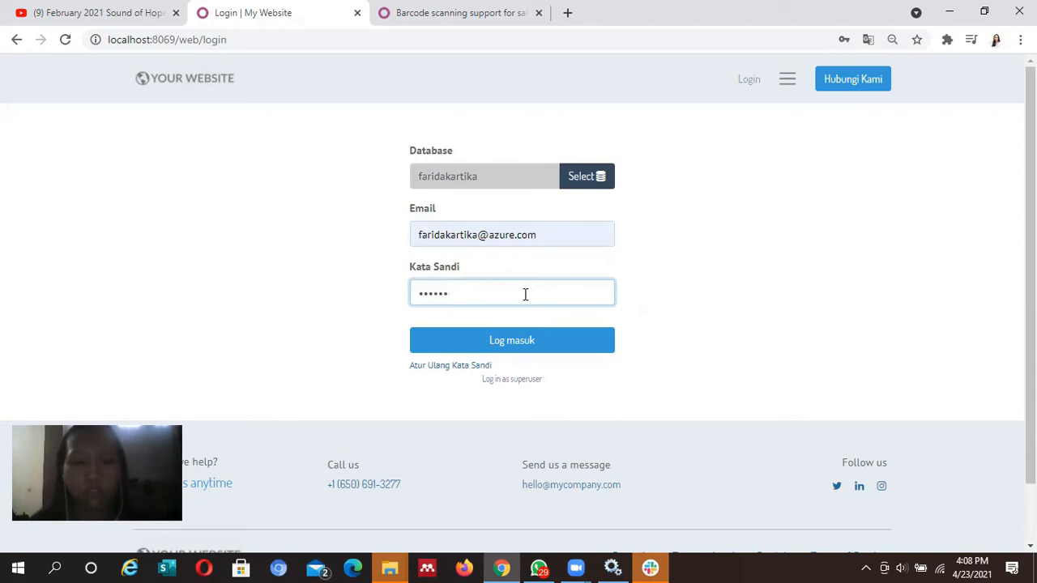
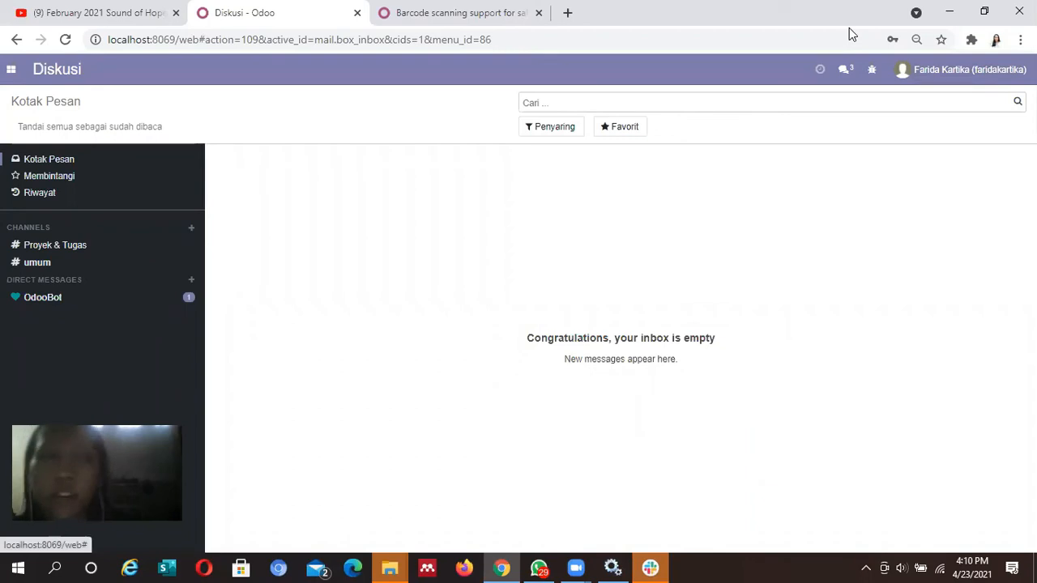
Open the Sales app's product list under Produk
left_click(12, 70)
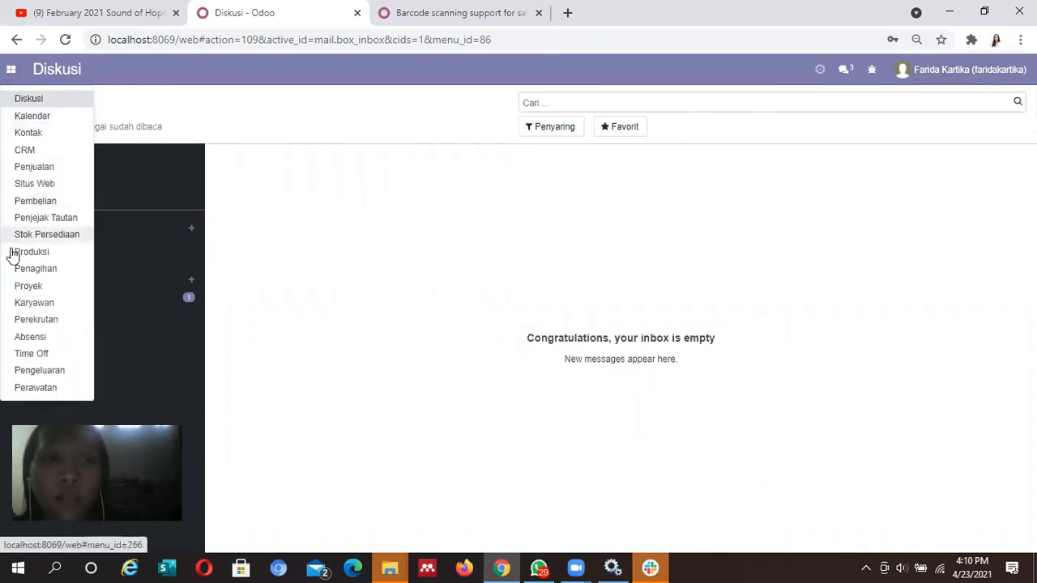
left_click(47, 169)
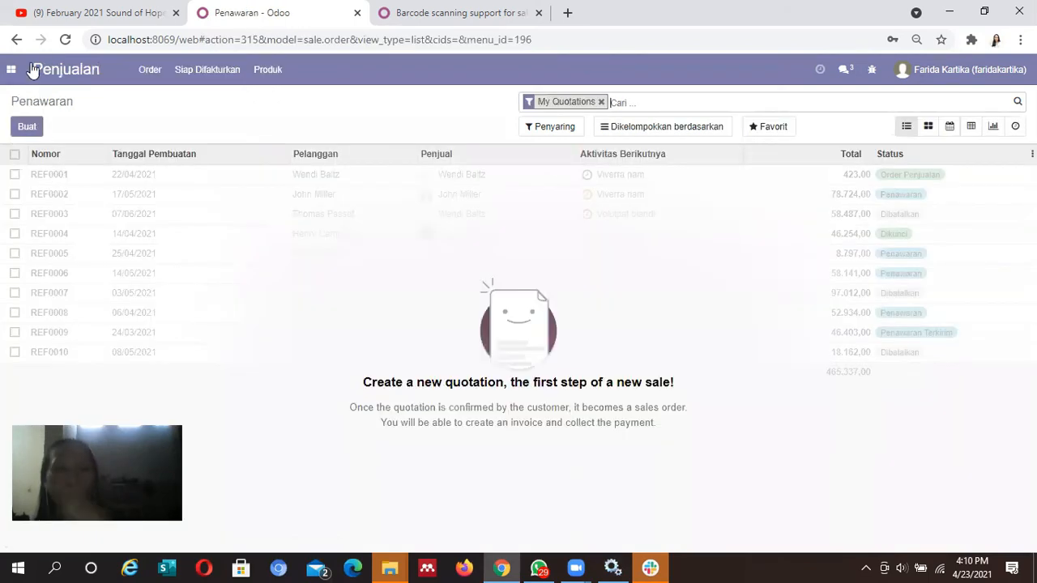
left_click(267, 71)
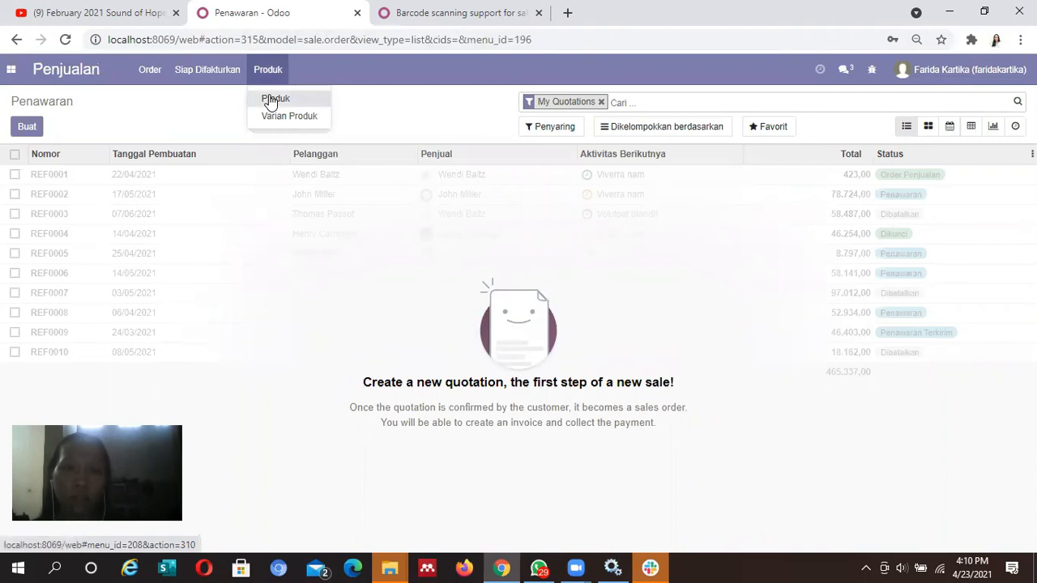
left_click(270, 100)
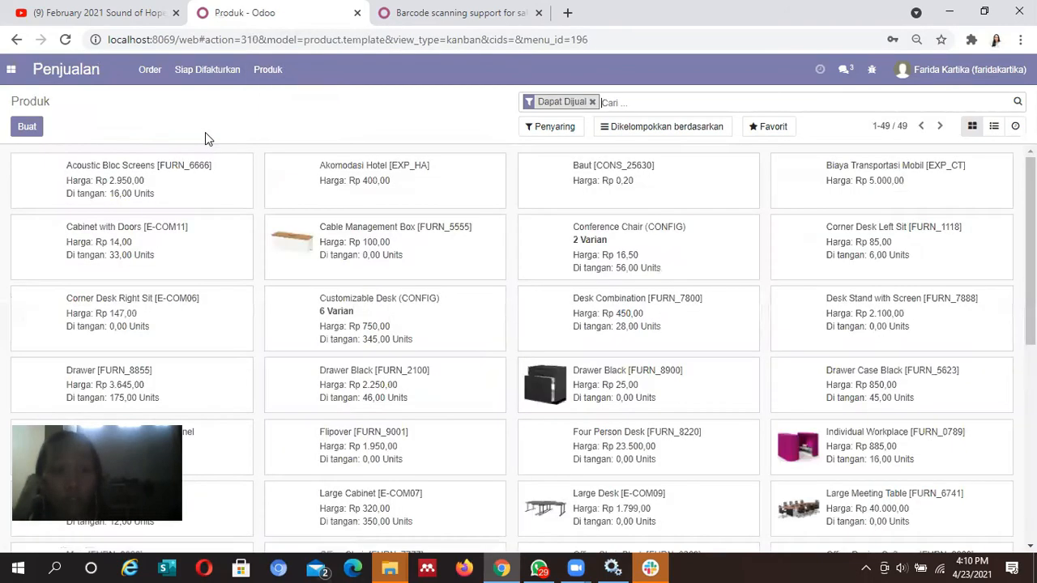
right_click(205, 139)
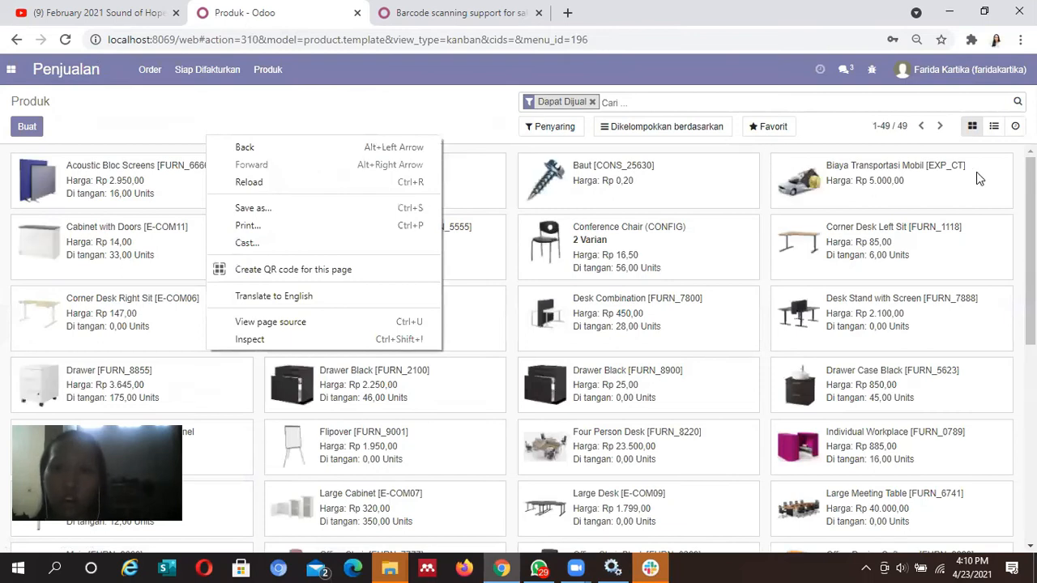
scroll(514, 446, "down", 5)
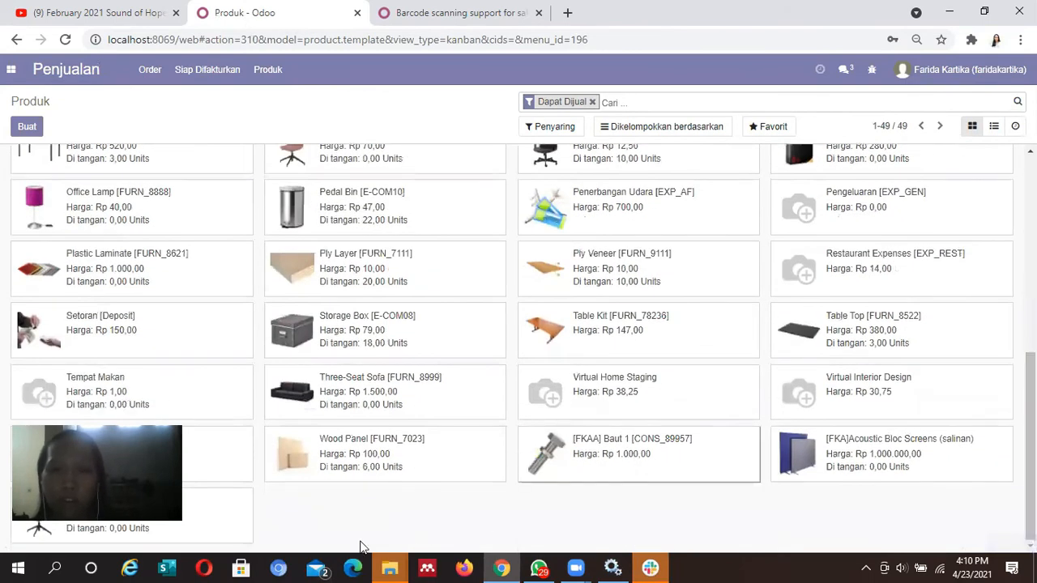
left_click(576, 462)
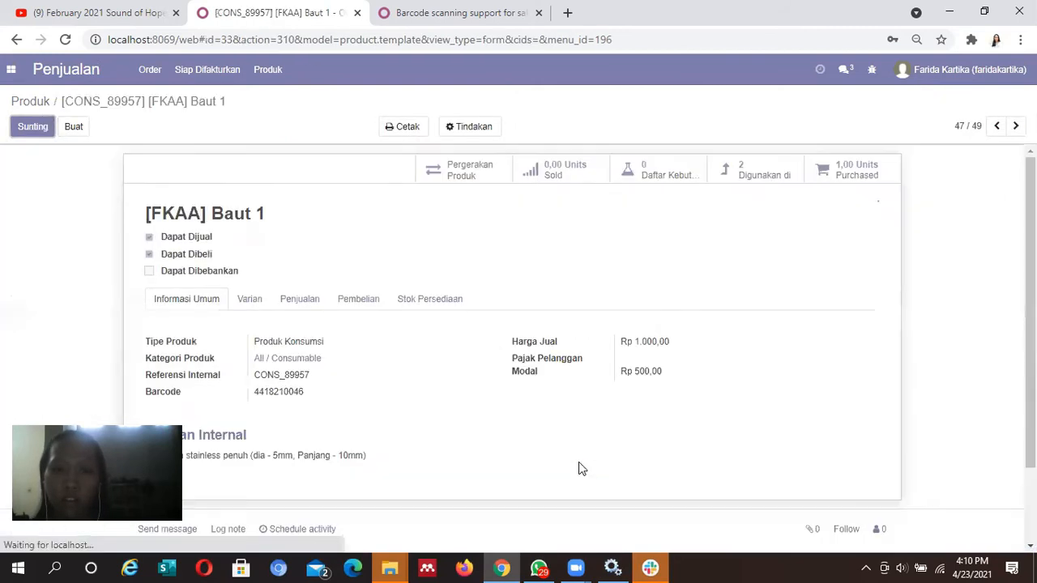
scroll(1030, 324, "down", 2)
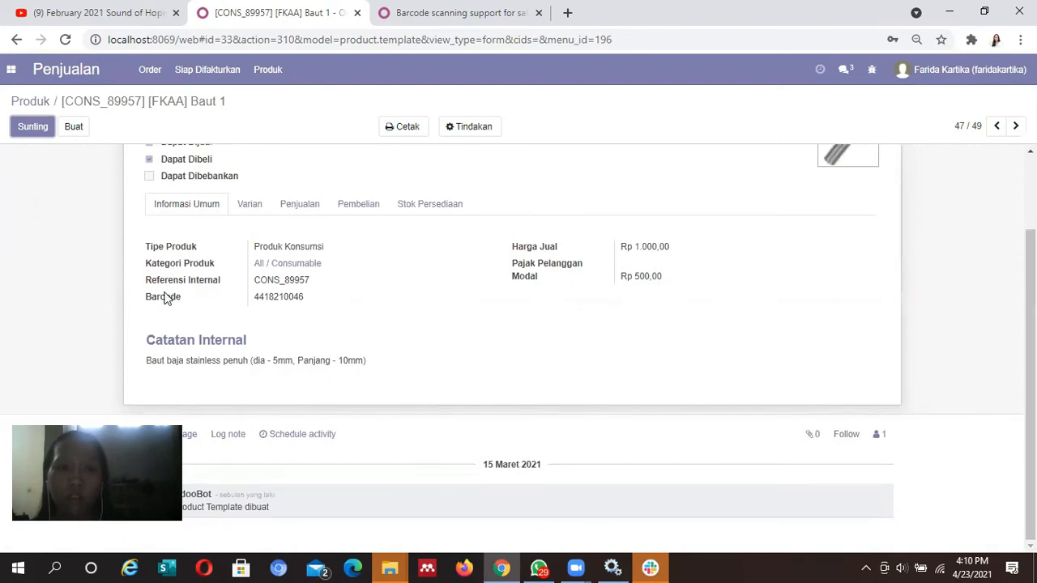
scroll(512, 324, "up", 2)
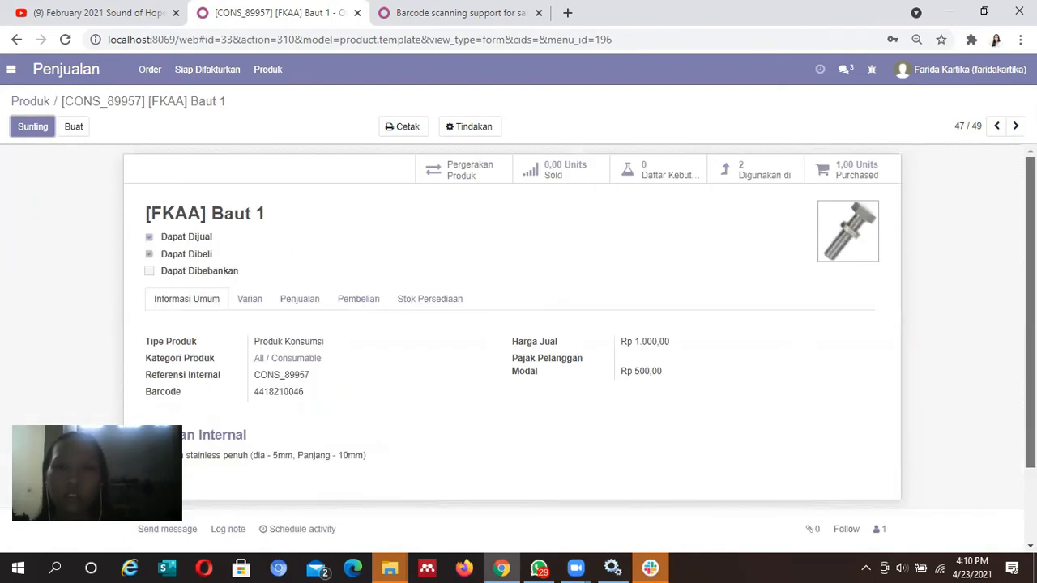
left_click(150, 73)
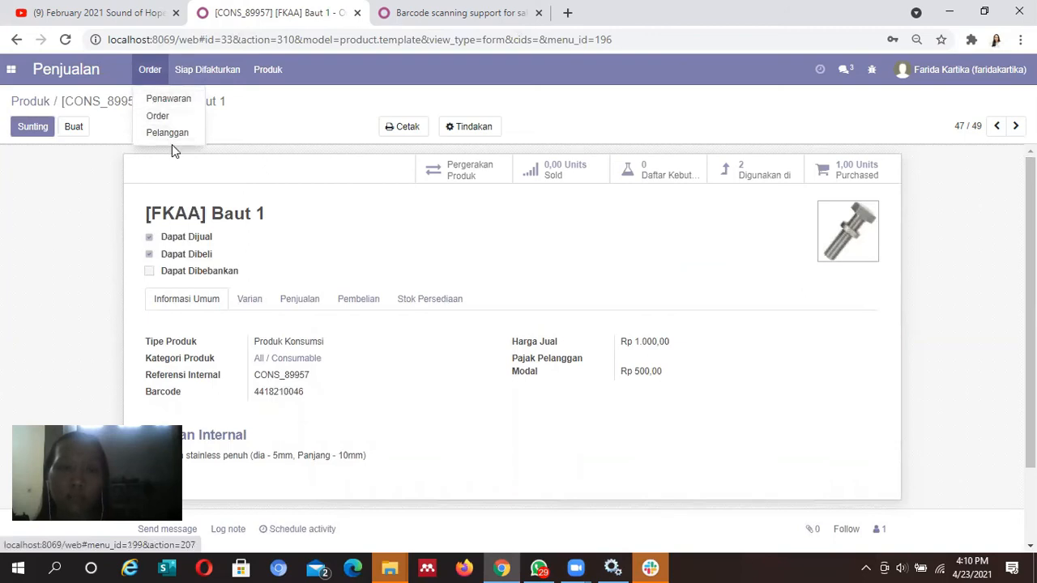
left_click(179, 103)
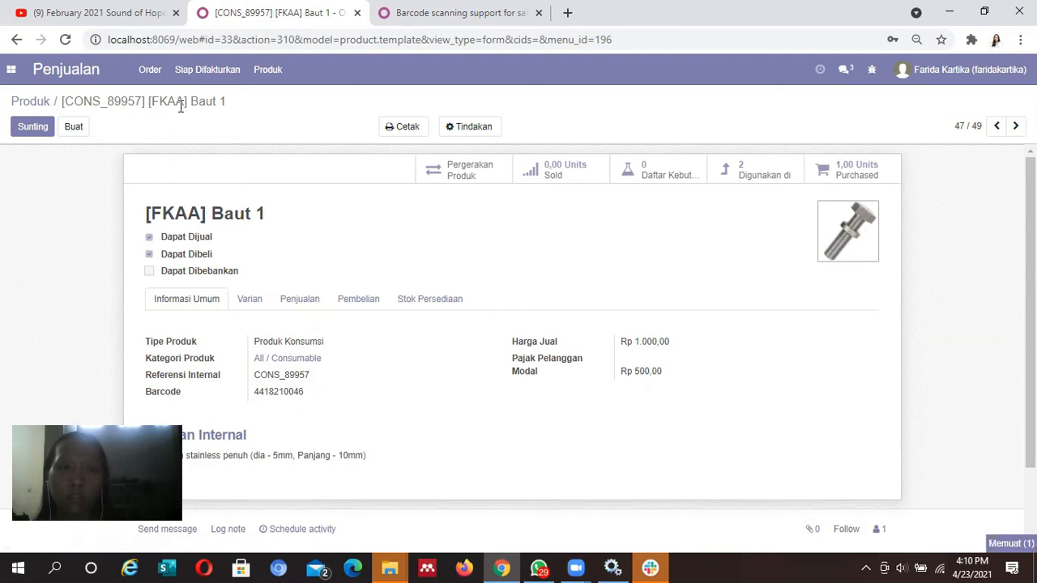
left_click(41, 133)
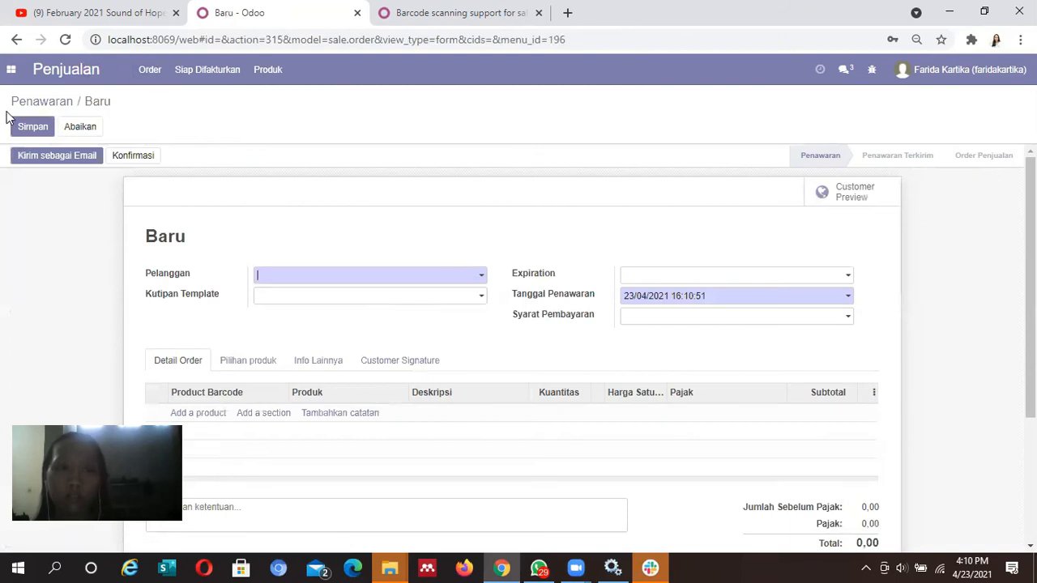
left_click(361, 279)
left_click(408, 317)
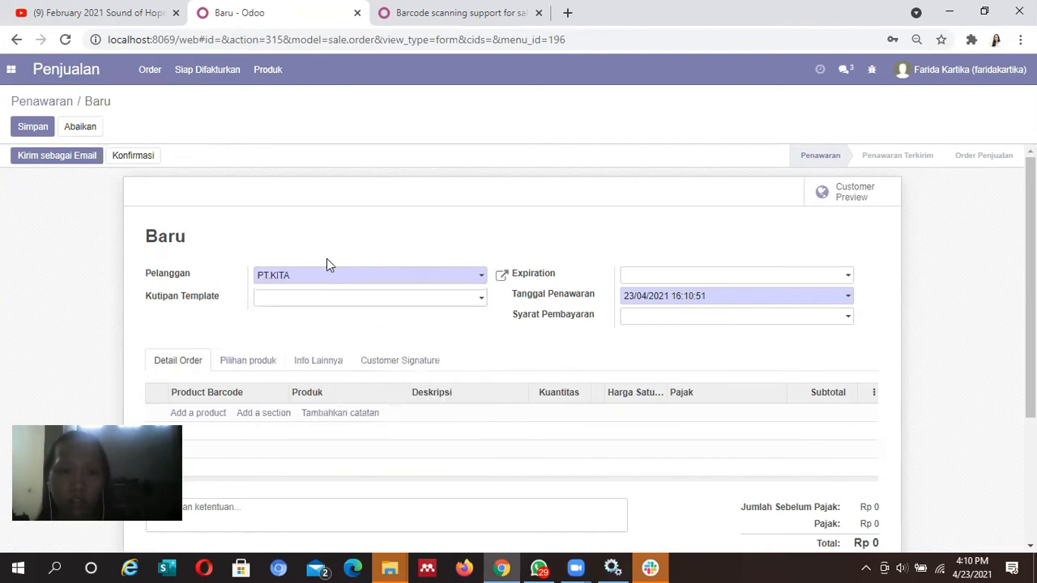
left_click(481, 300)
left_click(484, 301)
left_click_drag(1030, 285, 1030, 354)
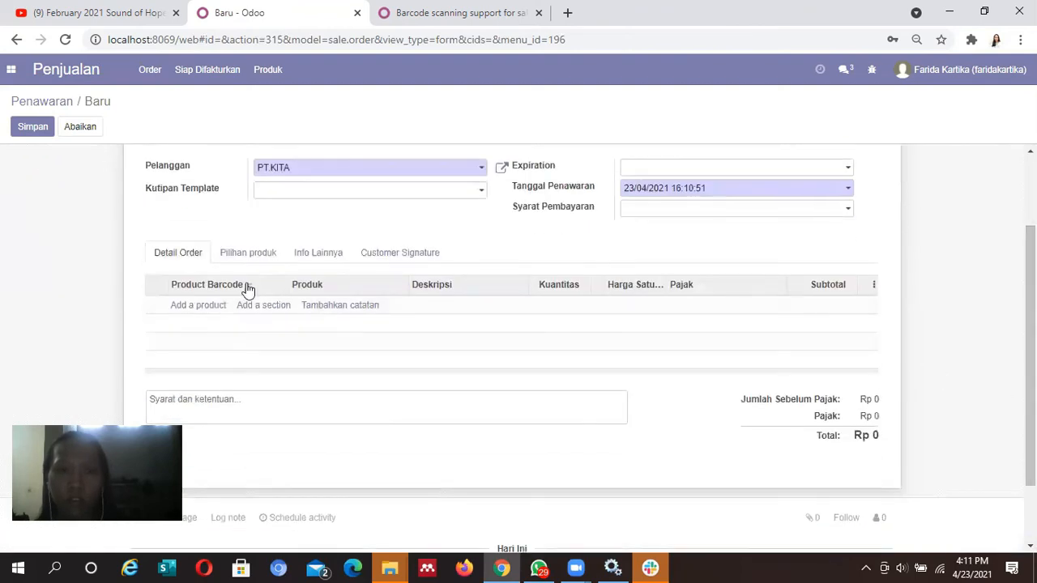
left_click(200, 306)
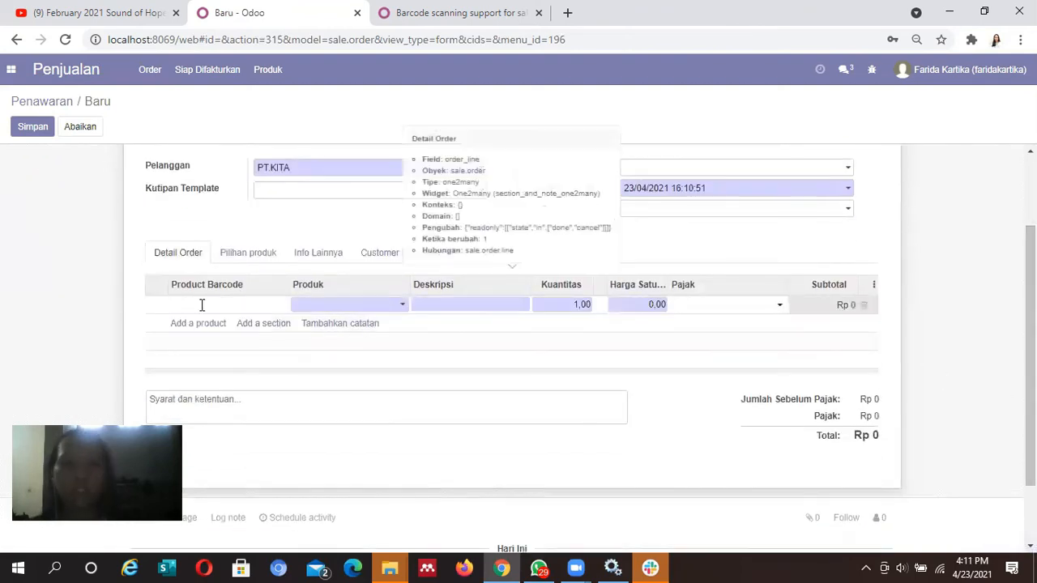
type("4418210046")
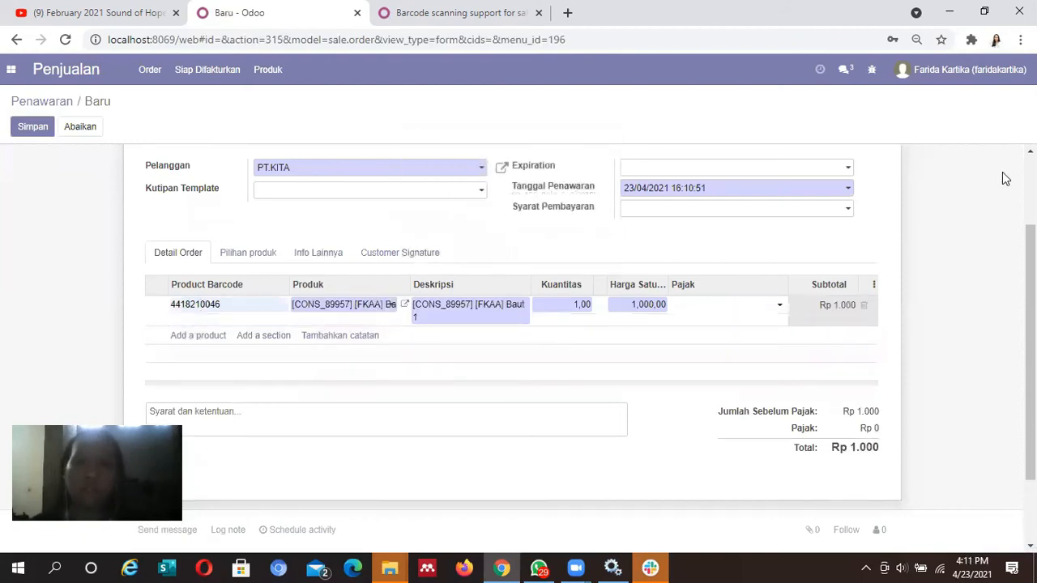
left_click_drag(1030, 352, 1030, 285)
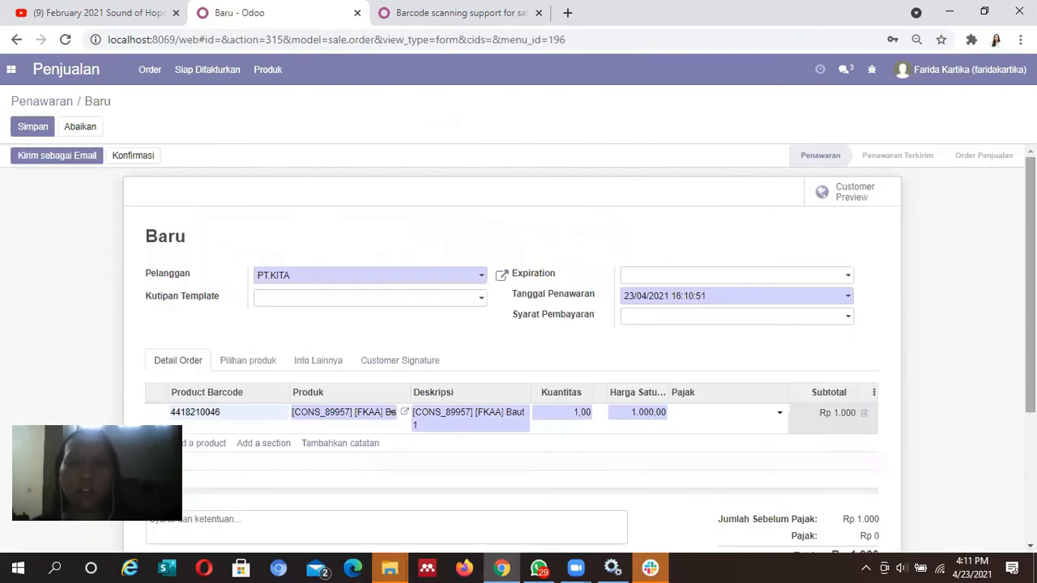
left_click(38, 127)
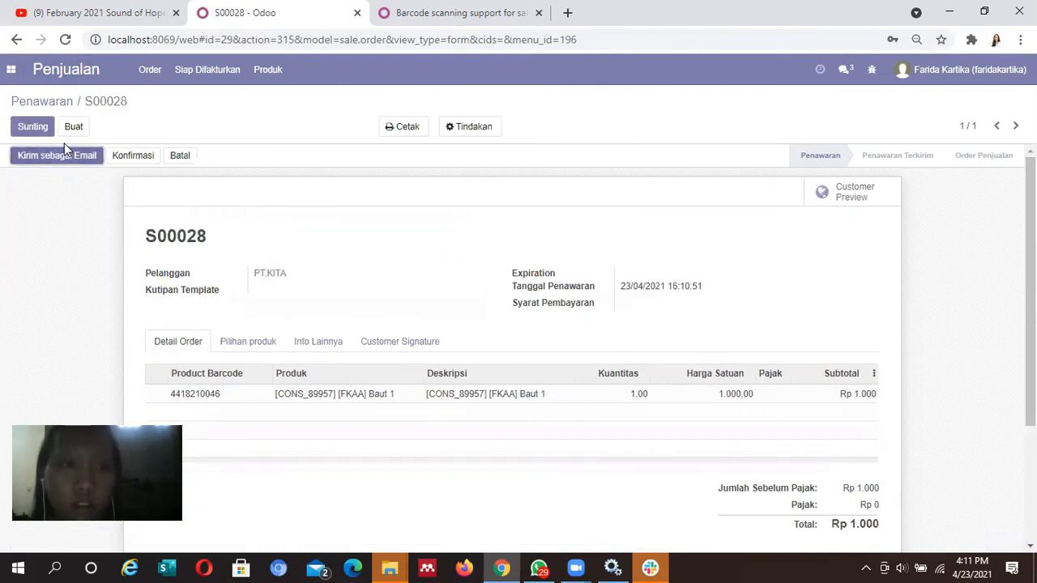
Send quotation S00028 by email, which brings up PT.KITA's contact form lacking an address
scroll(1000, 407, "down", 2)
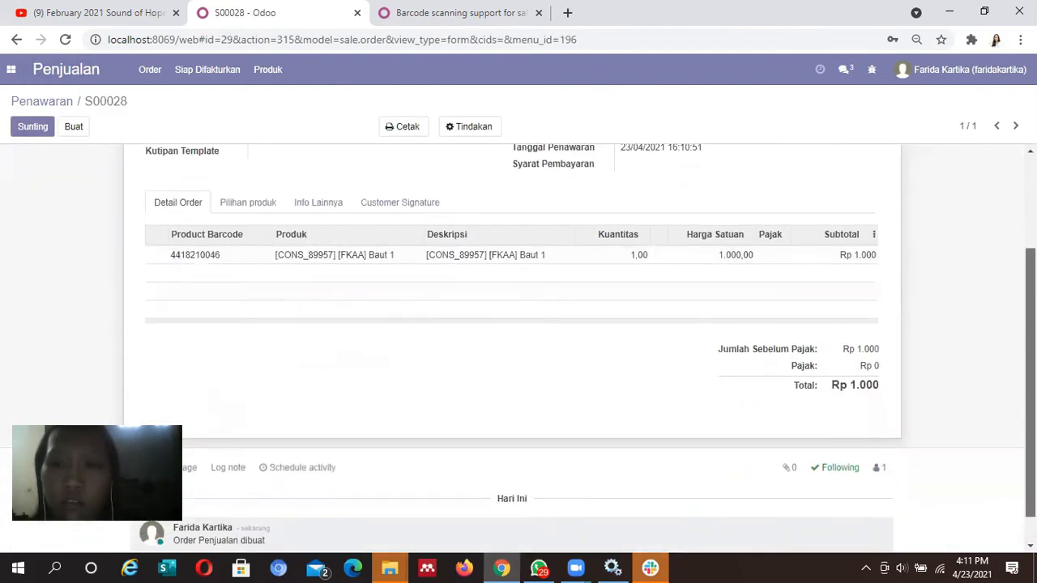
scroll(106, 157, "up", 2)
left_click(94, 155)
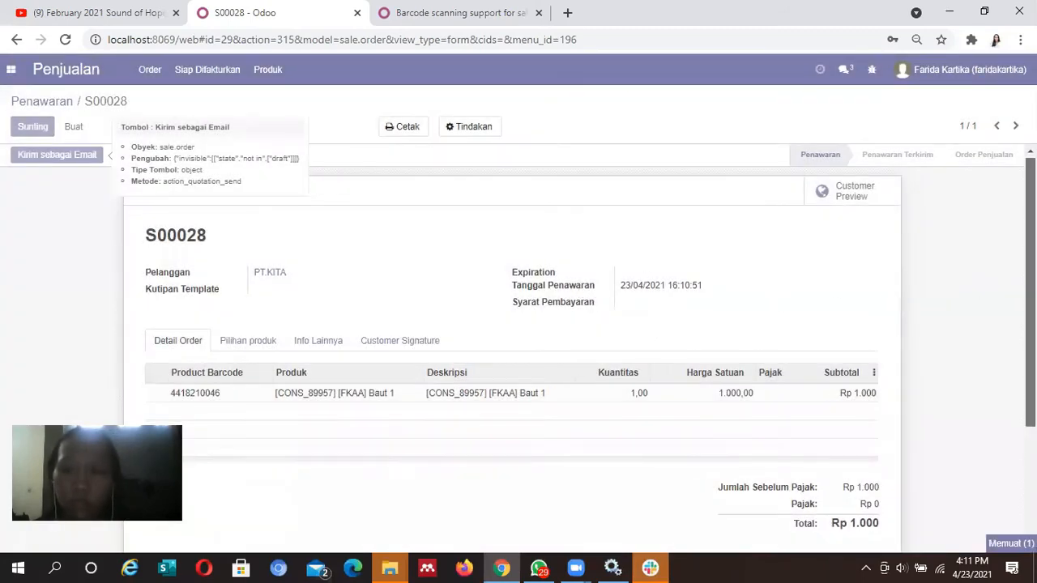
scroll(590, 290, "down", 2)
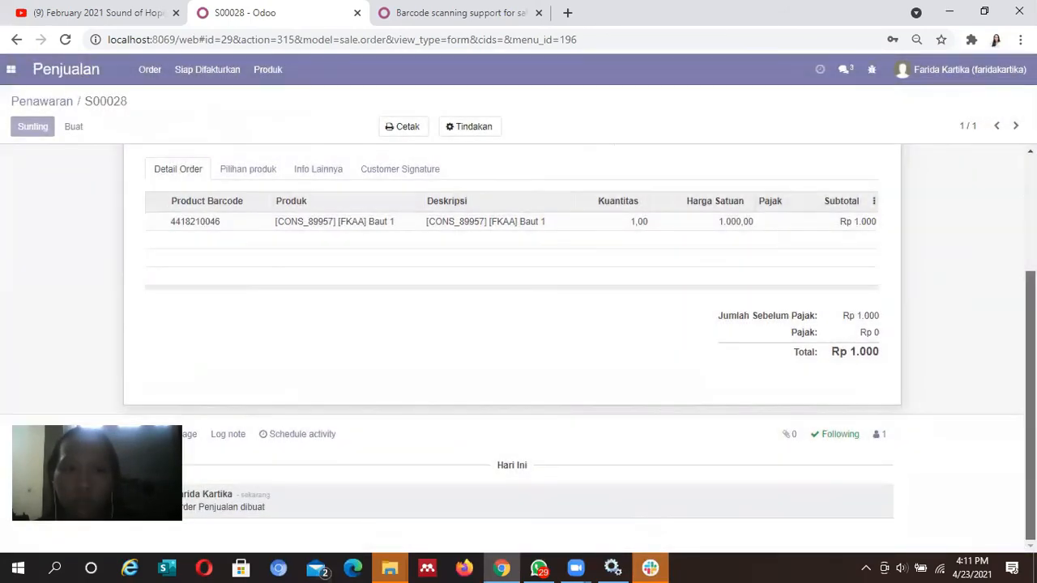
scroll(512, 349, "up", 2)
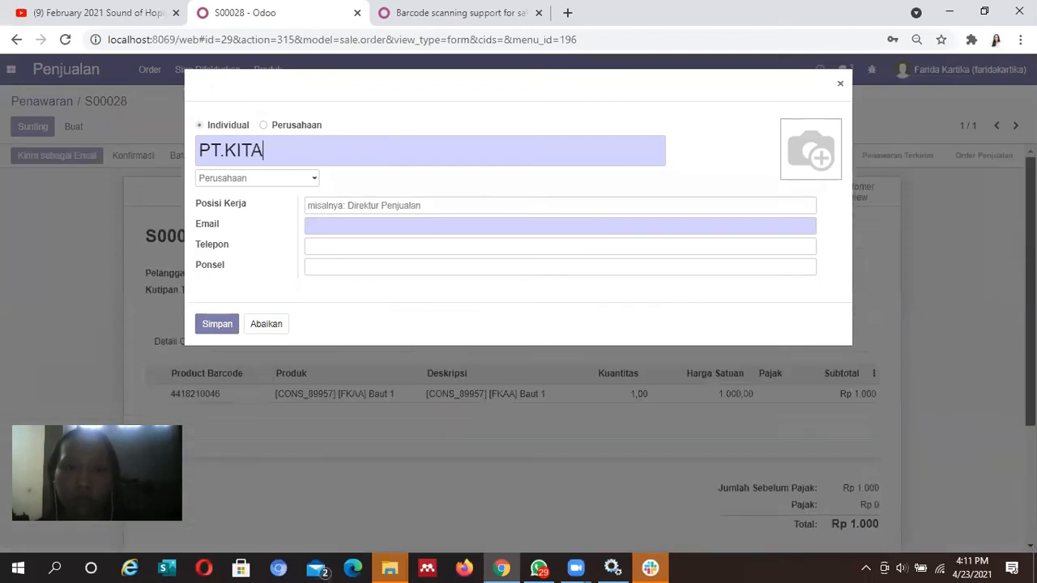
Mark PT.KITA as a company and attempt to save the contact
left_click(270, 123)
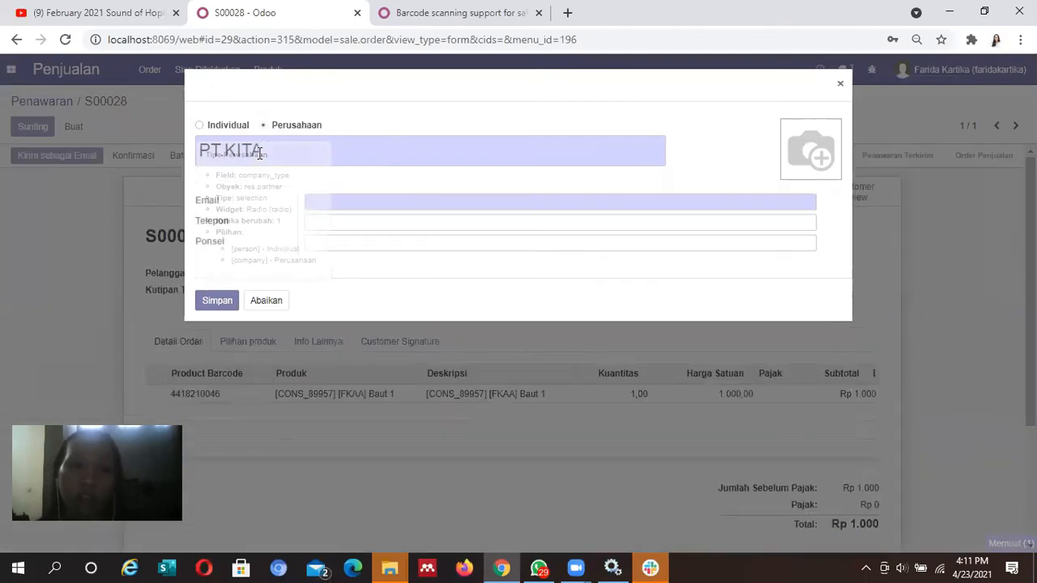
left_click(354, 205)
left_click(476, 163)
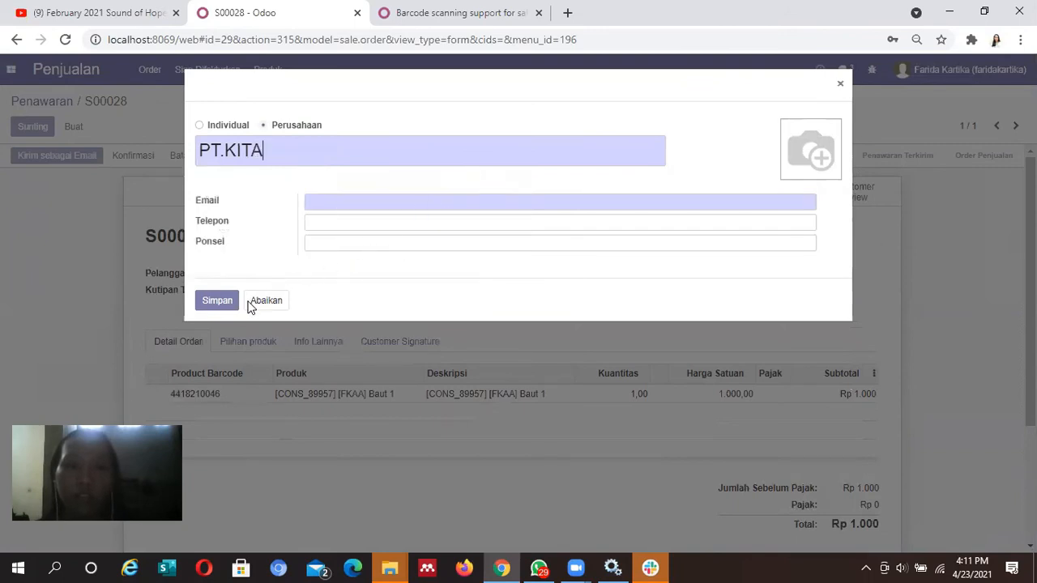
left_click(407, 202)
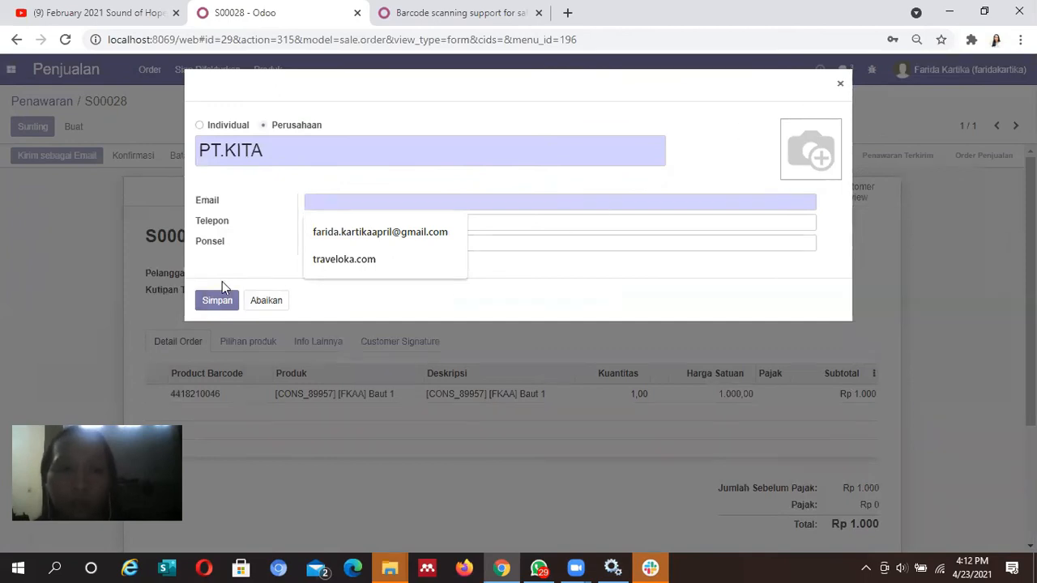
left_click(216, 307)
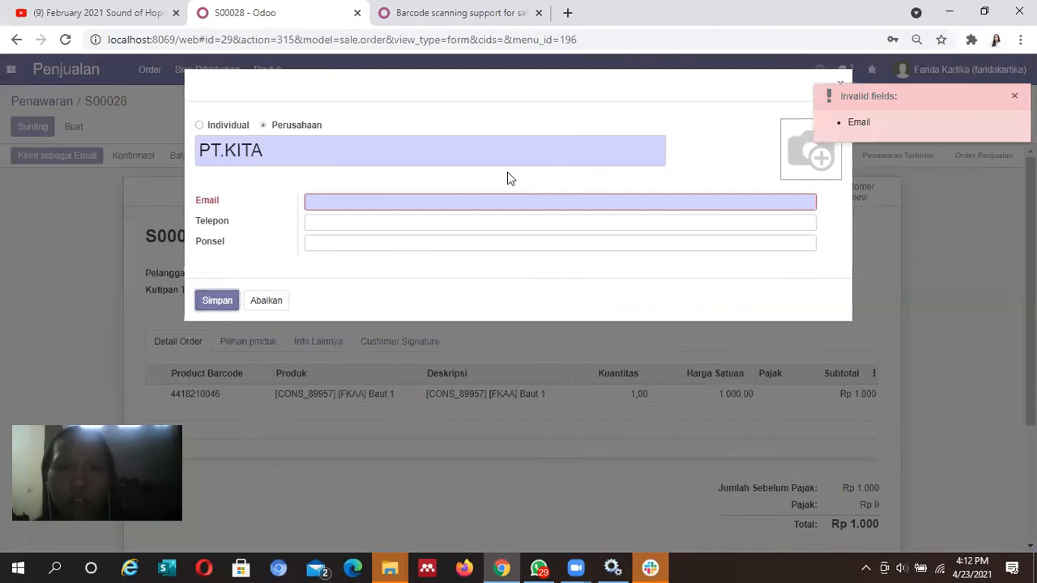
Enter the company's e-mail address, fixing the typo, and save the PT.KITA contact
left_click(474, 205)
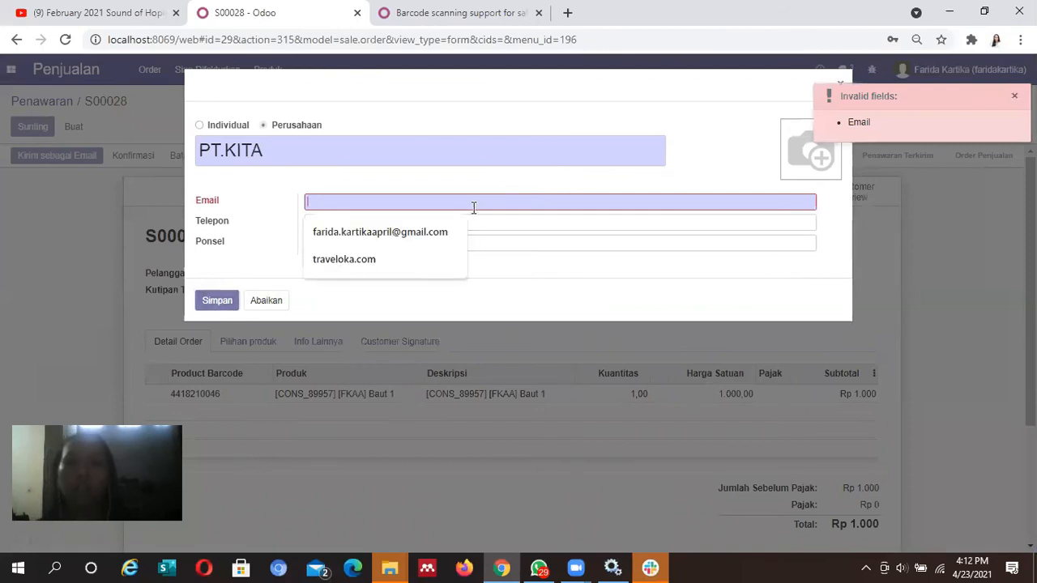
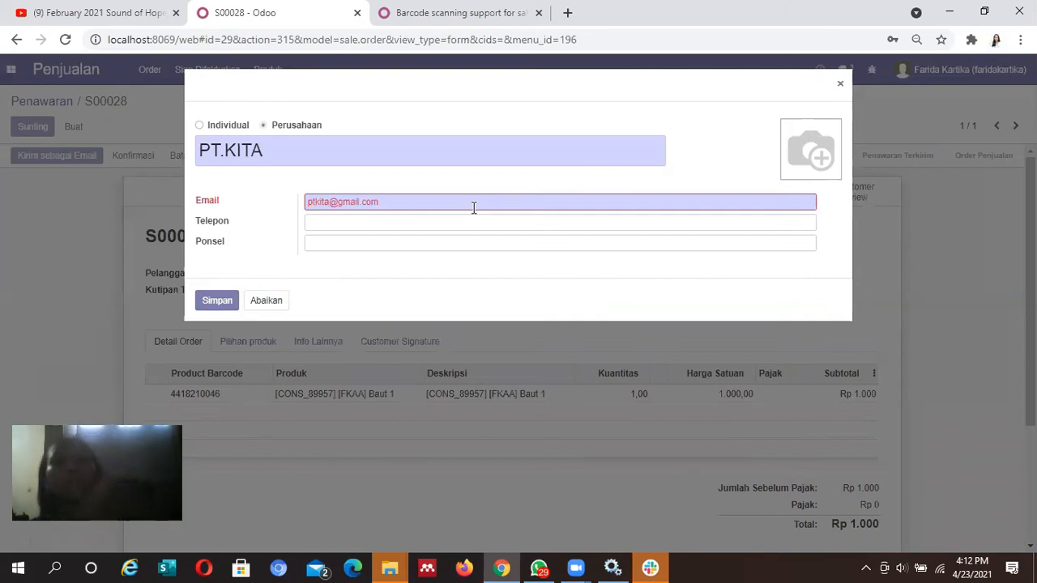
left_click(204, 308)
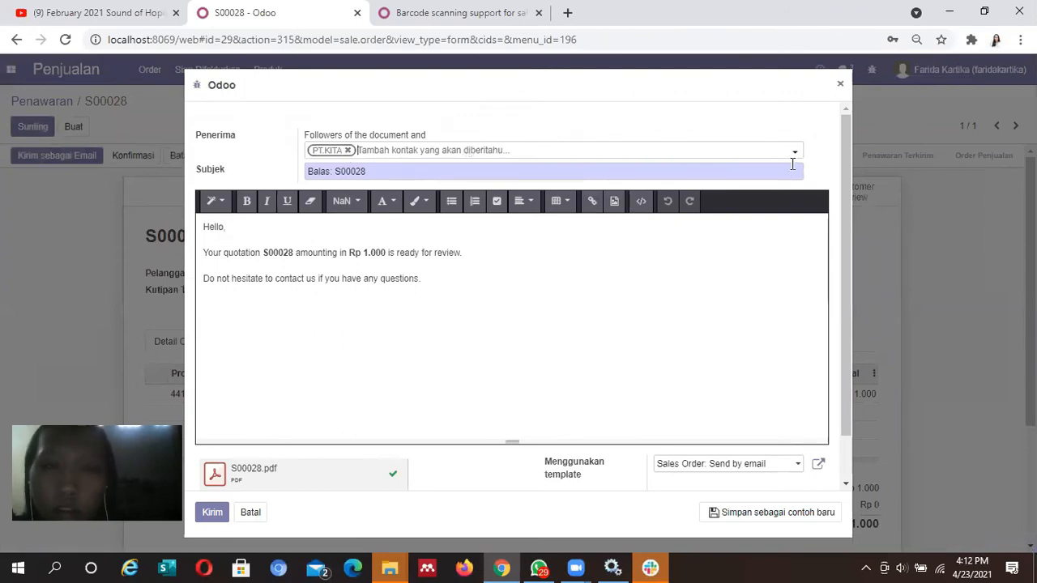
Send the S00028 quotation e-mail to PT.KITA and check the message history
mouse_move(849, 148)
left_mouse_down()
mouse_move(870, 289)
mouse_move(849, 130)
left_mouse_up()
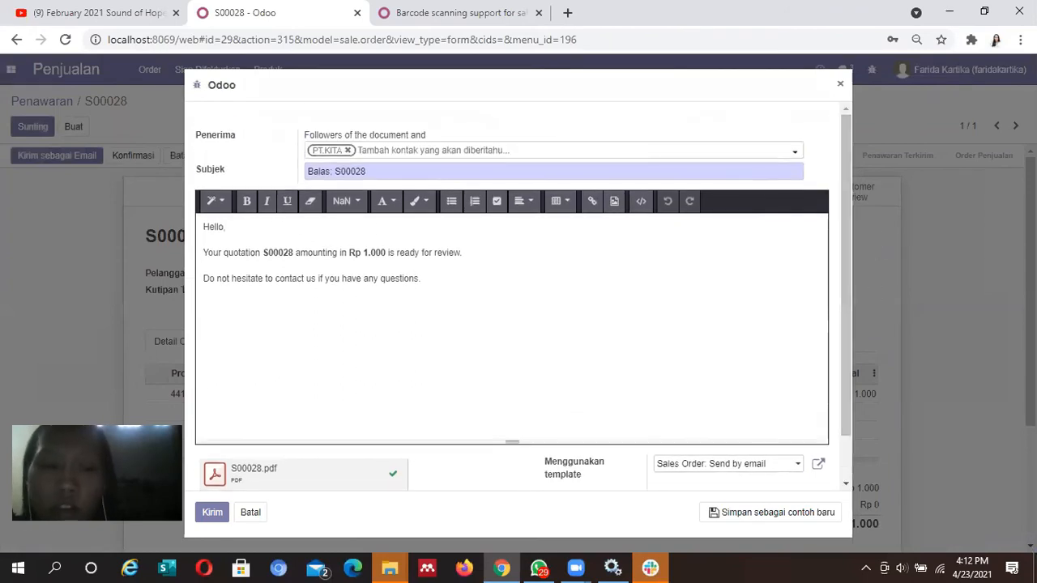
left_click(211, 523)
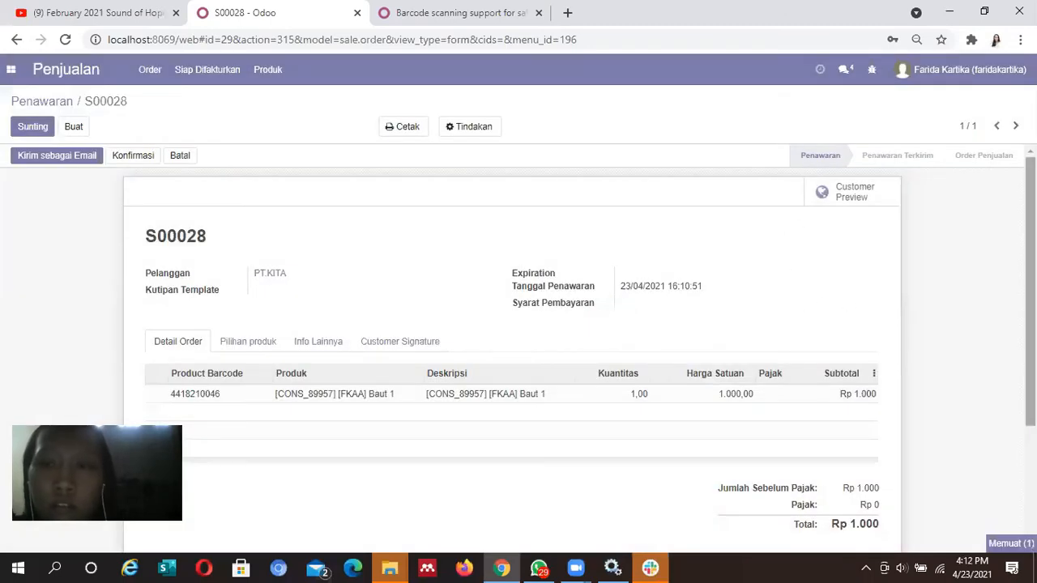
scroll(846, 303, "down", 2)
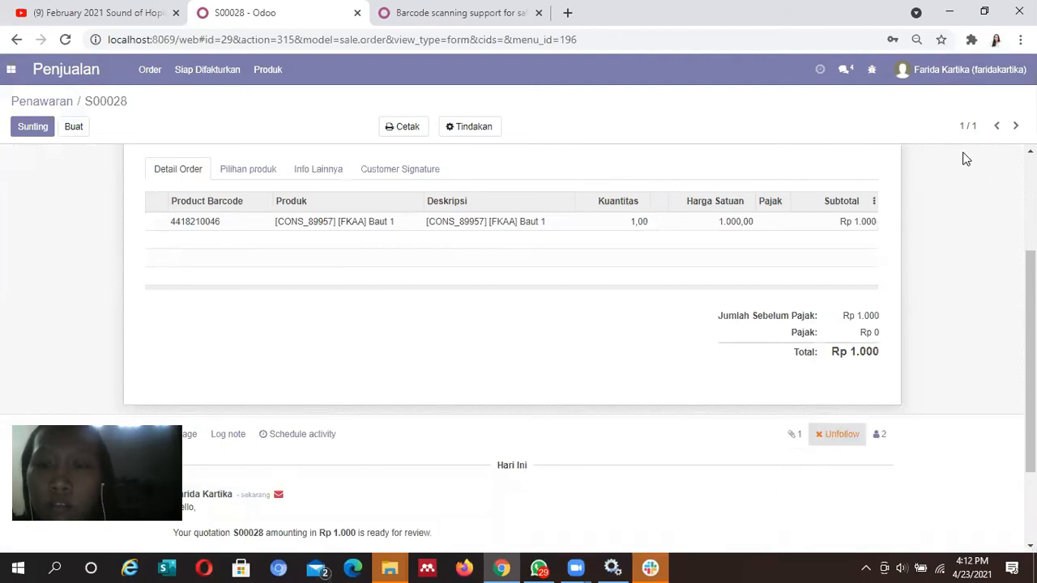
Log out of the current Odoo account via the user menu
left_click(983, 83)
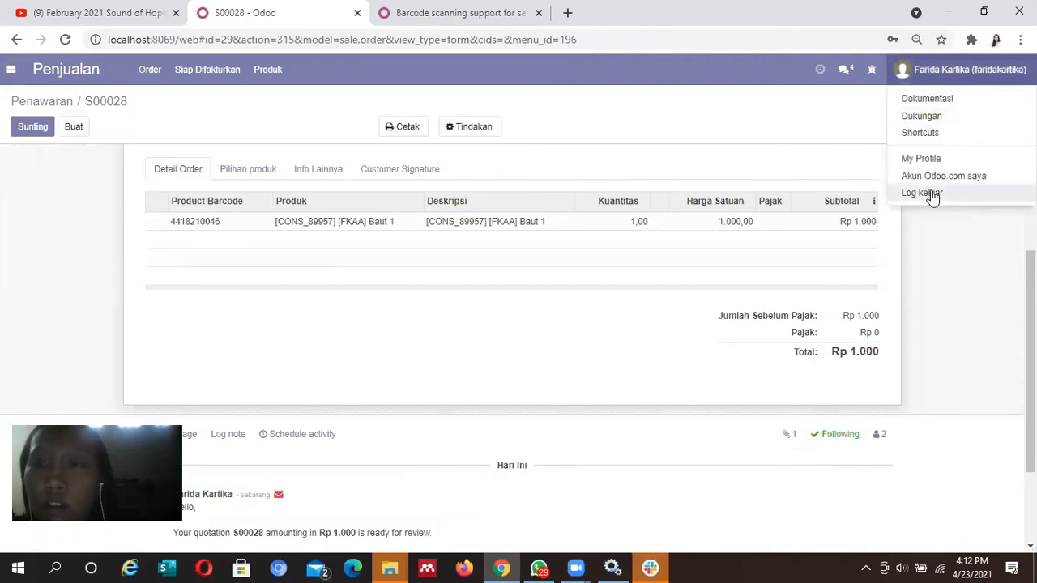
left_click(11, 70)
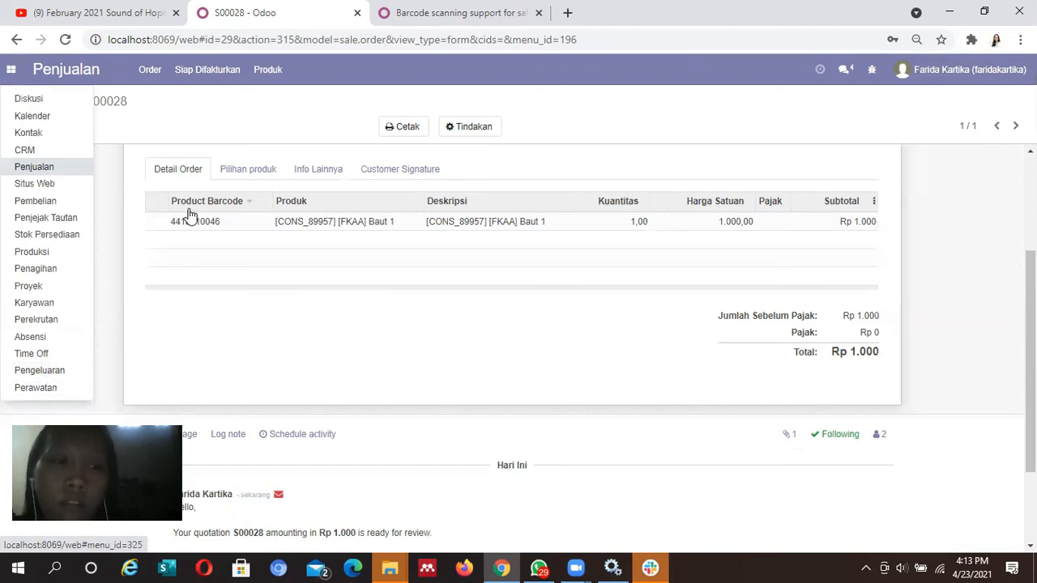
left_click(114, 180)
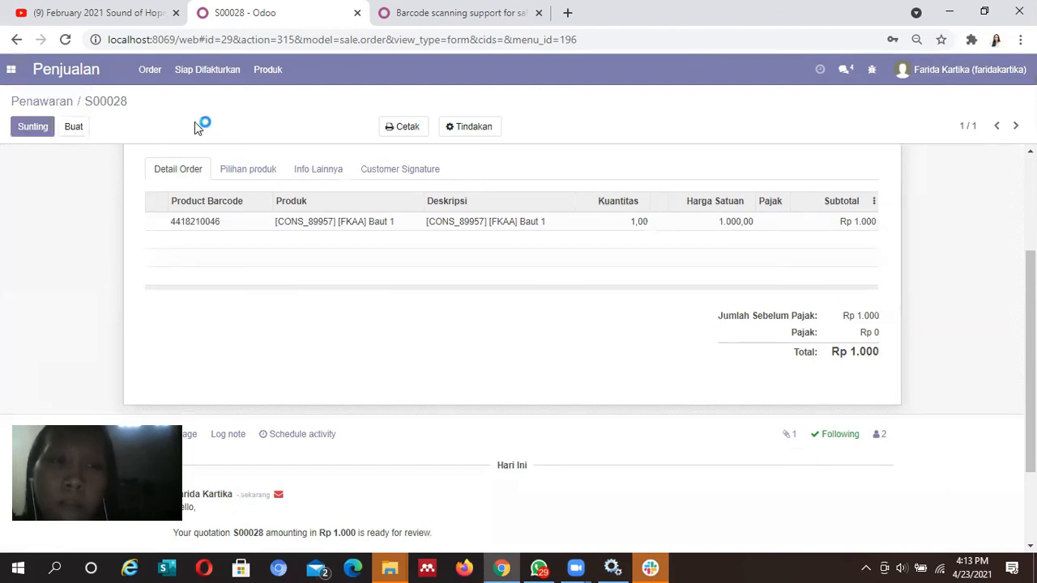
left_click(911, 79)
left_click(924, 194)
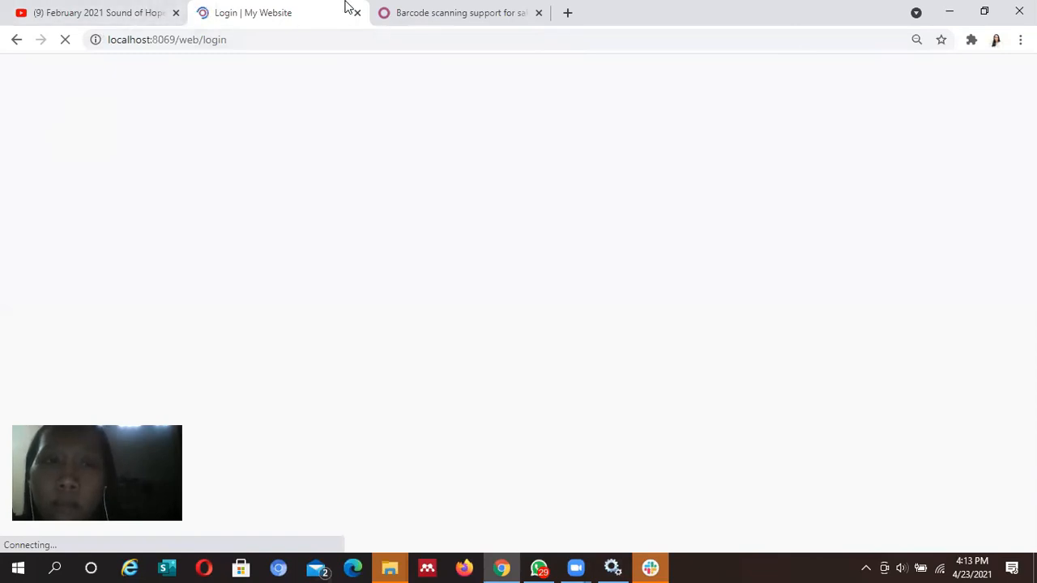
Return to the Odoo login page and pick the saved login e-mail
left_click(382, 9)
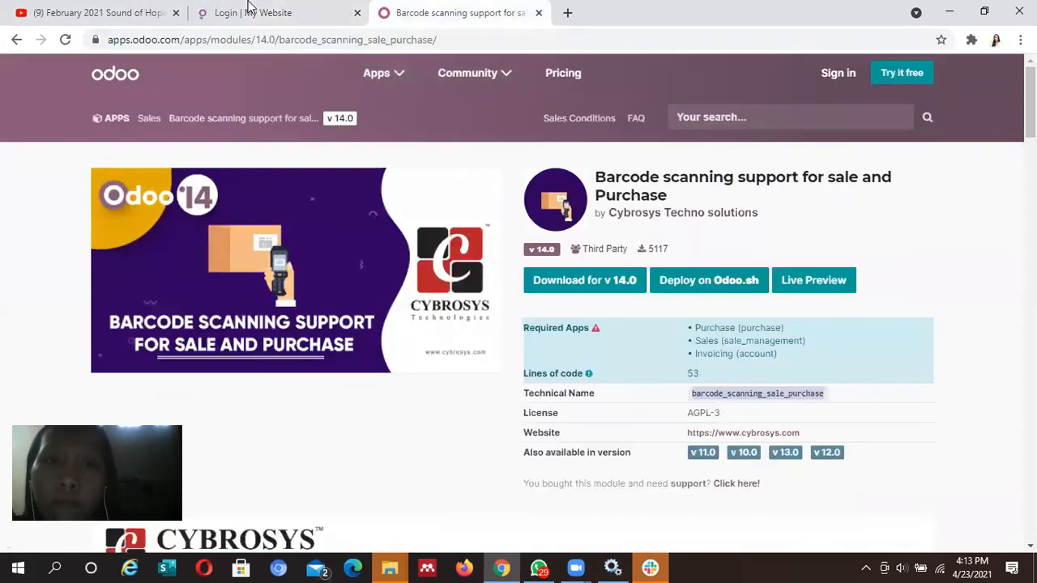
left_click(245, 4)
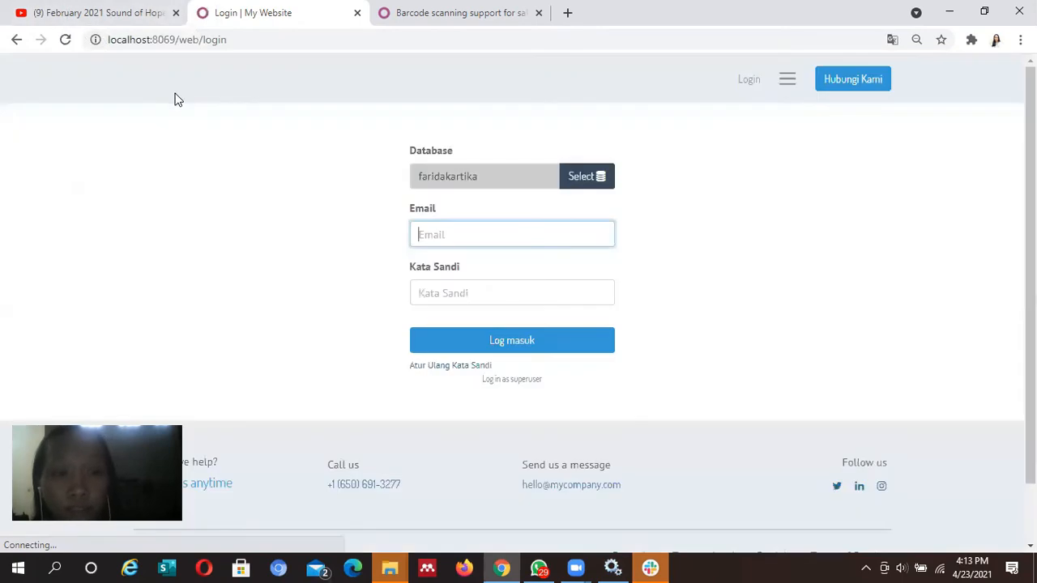
left_click(517, 230)
type("f")
left_click(517, 267)
Enter the password, sign in, and start a blank new user in Settings > Users
left_click(503, 294)
type("••••••••")
key("Return")
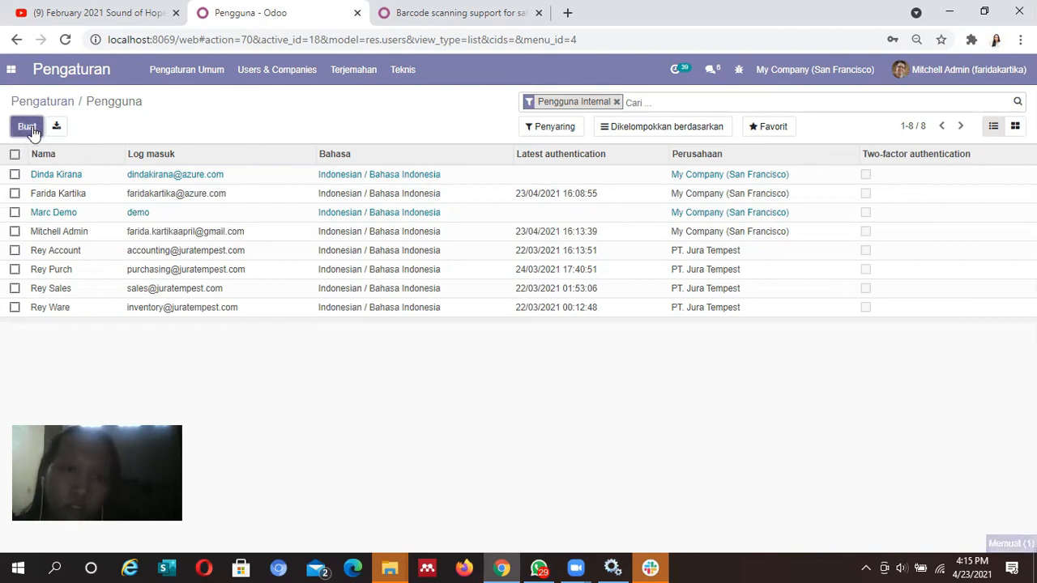
left_click(31, 130)
left_click(24, 129)
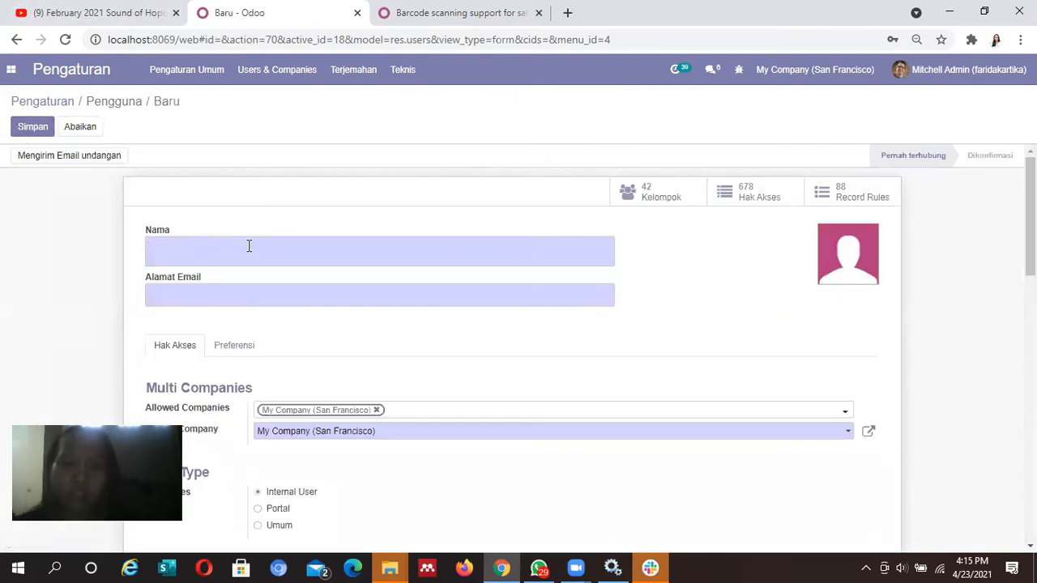
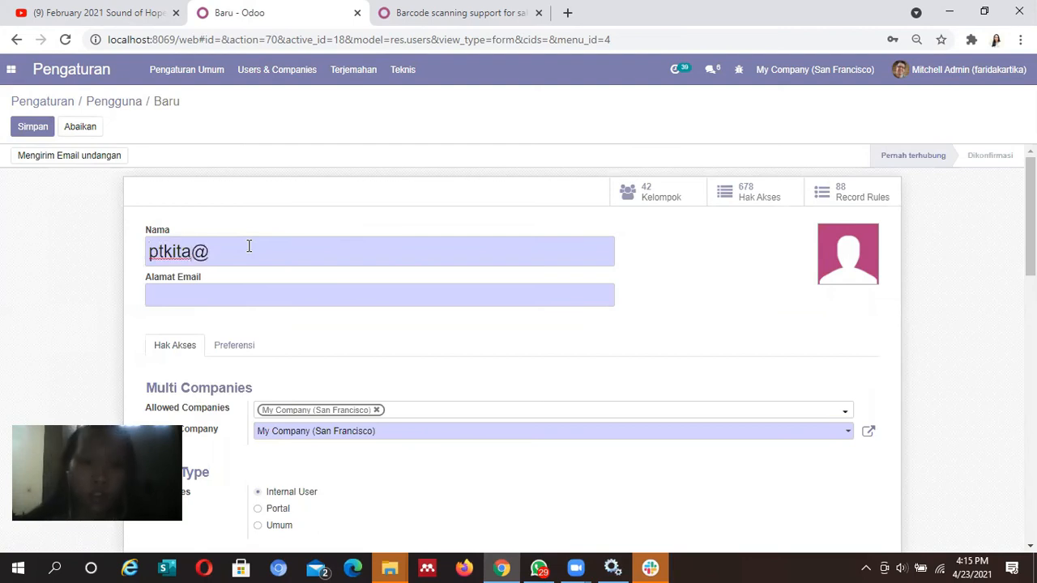
Name the new user PT KITA and enter the company's e-mail address
key("ctrl+a")
key("BackSpace")
type("PT KITA")
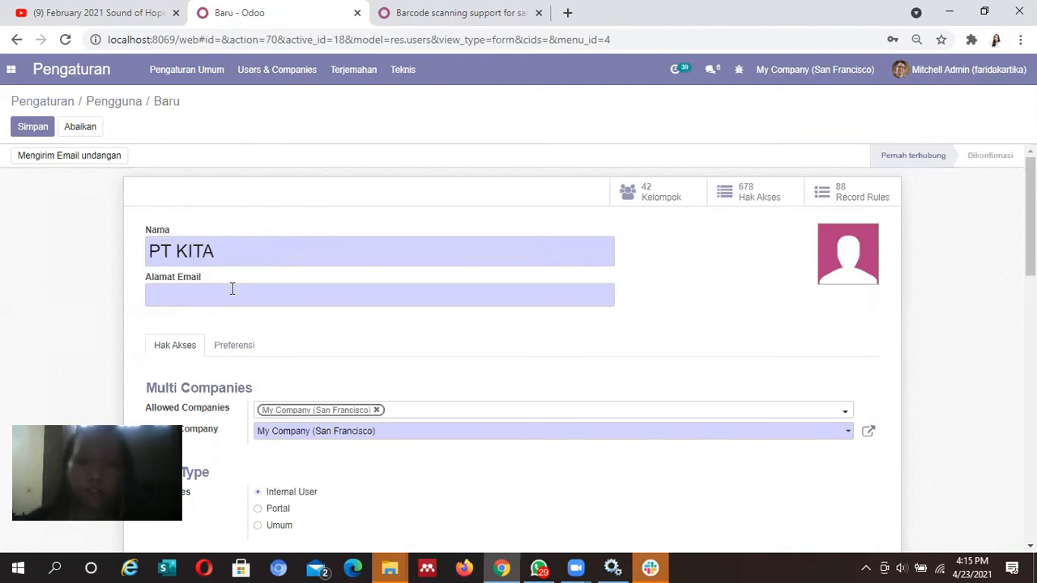
type("PT")
key("BackSpace")
key("BackSpace")
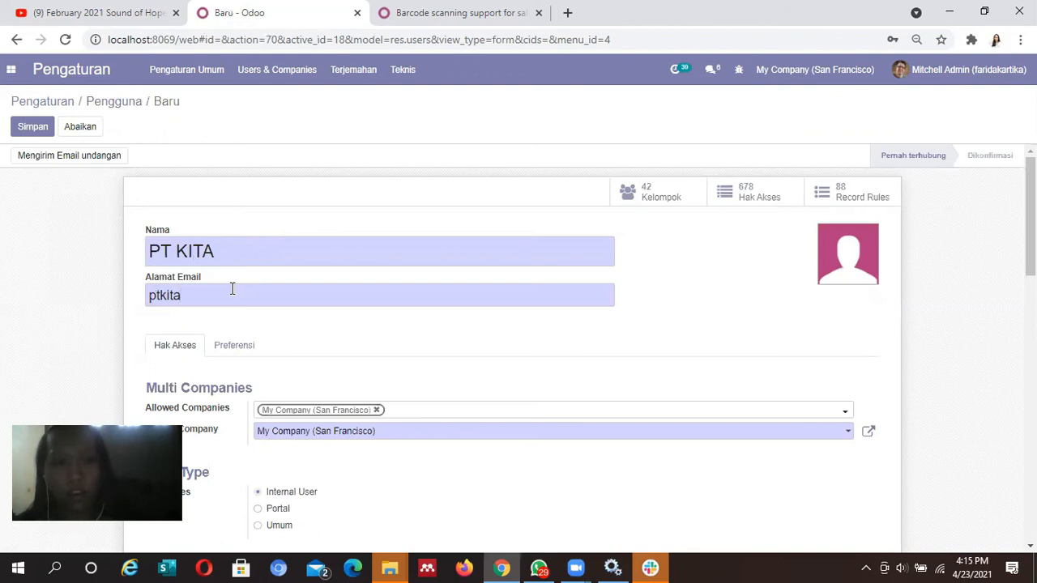
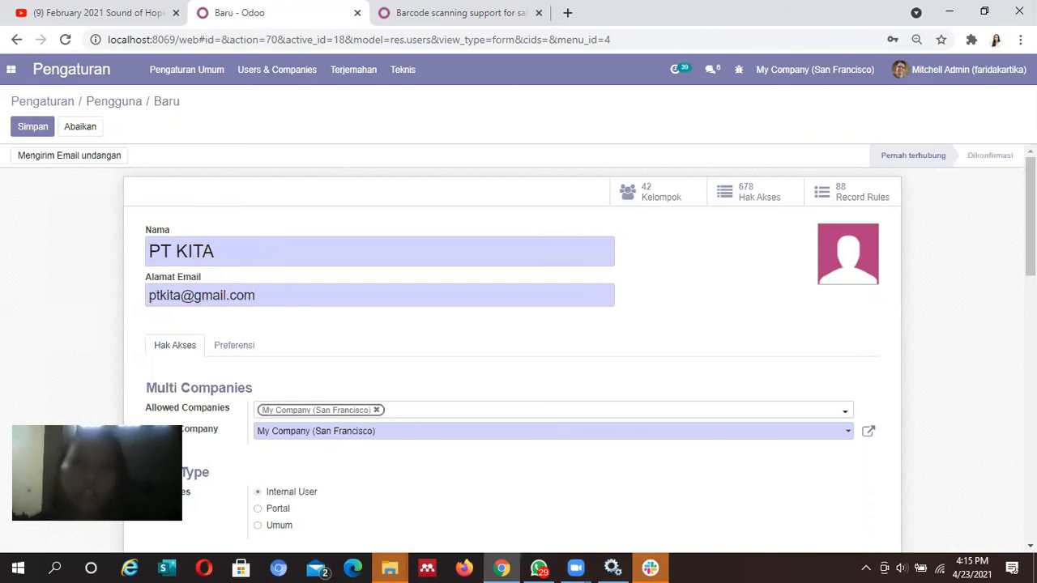
Set Sales access to Pengguna: Semua Dokumen, keep Perawatan at Manager Peralatan, Produksi to Pengguna
scroll(519, 348, "down", 5)
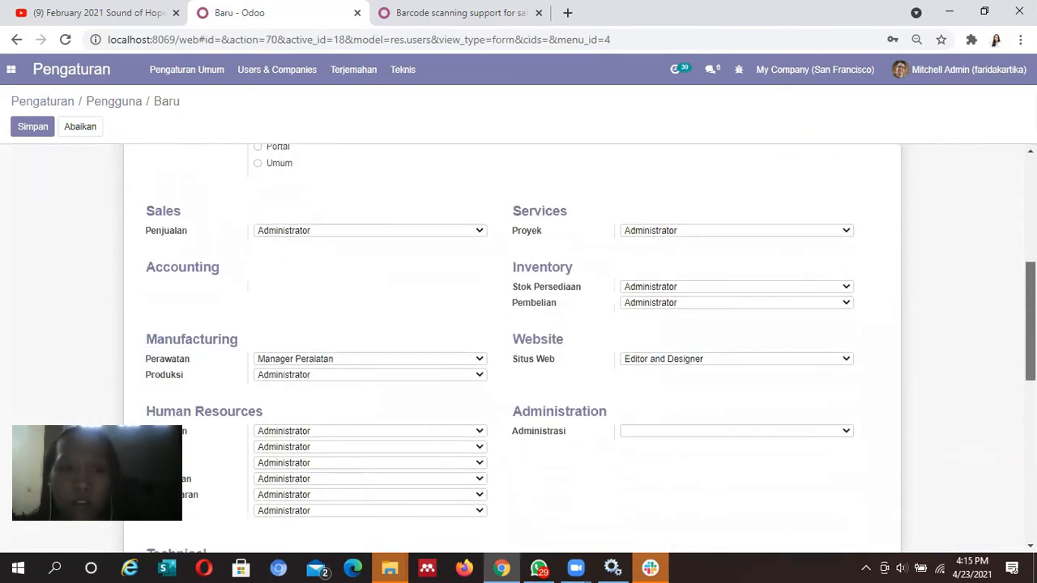
left_click(480, 209)
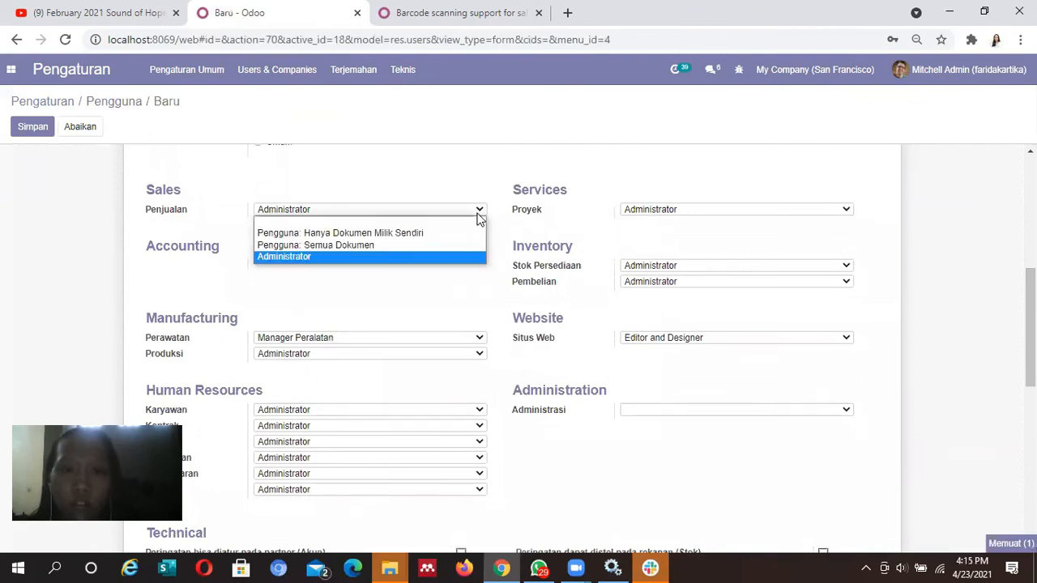
left_click(420, 245)
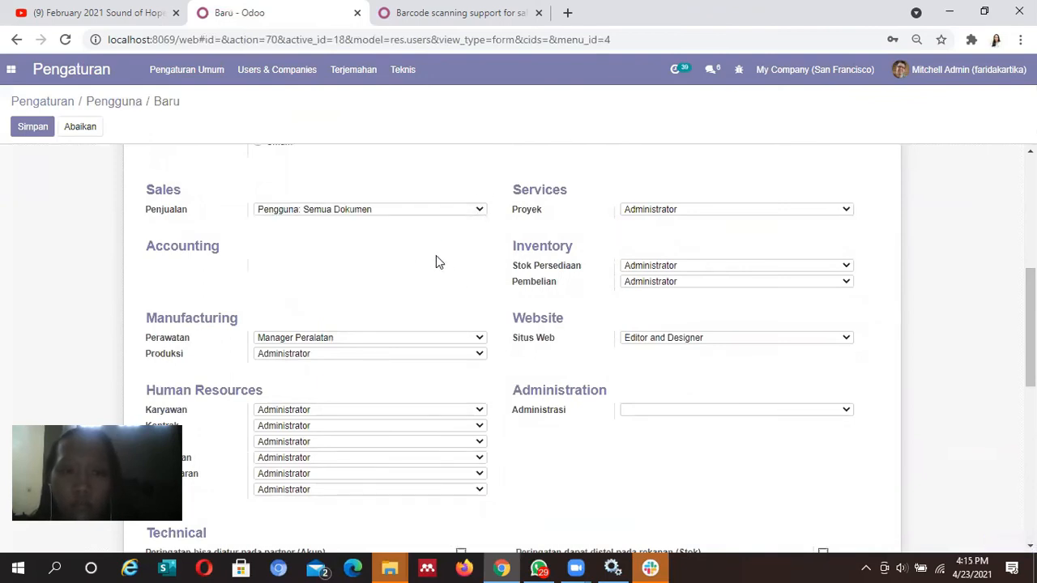
left_click(483, 340)
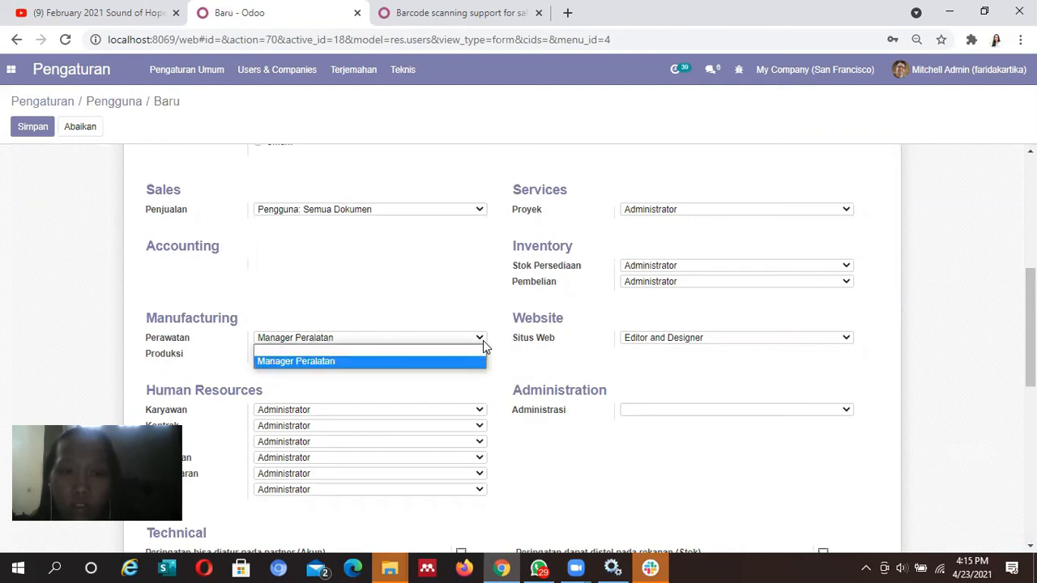
left_click(483, 340)
left_click(468, 358)
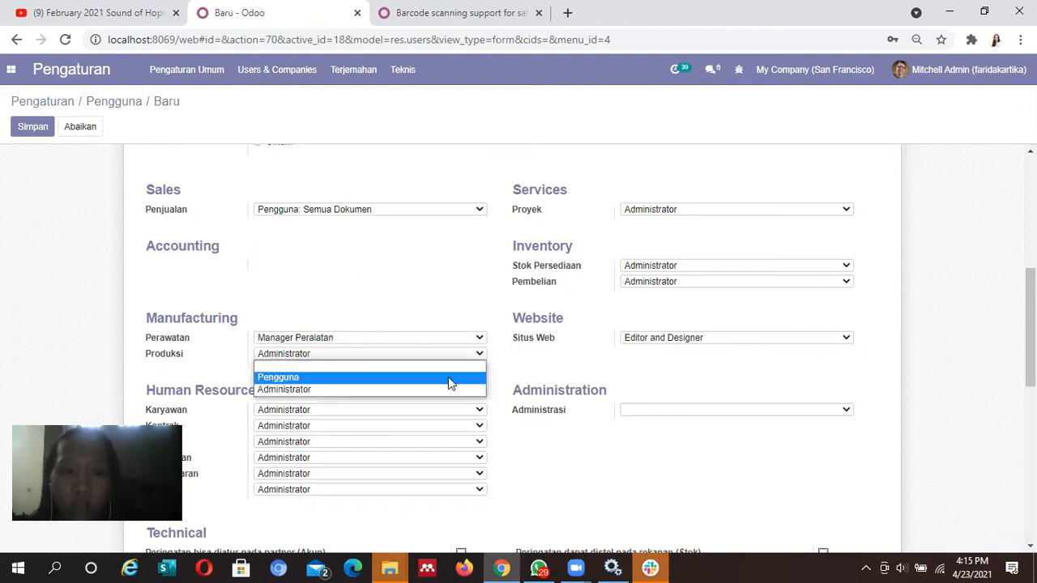
left_click(448, 377)
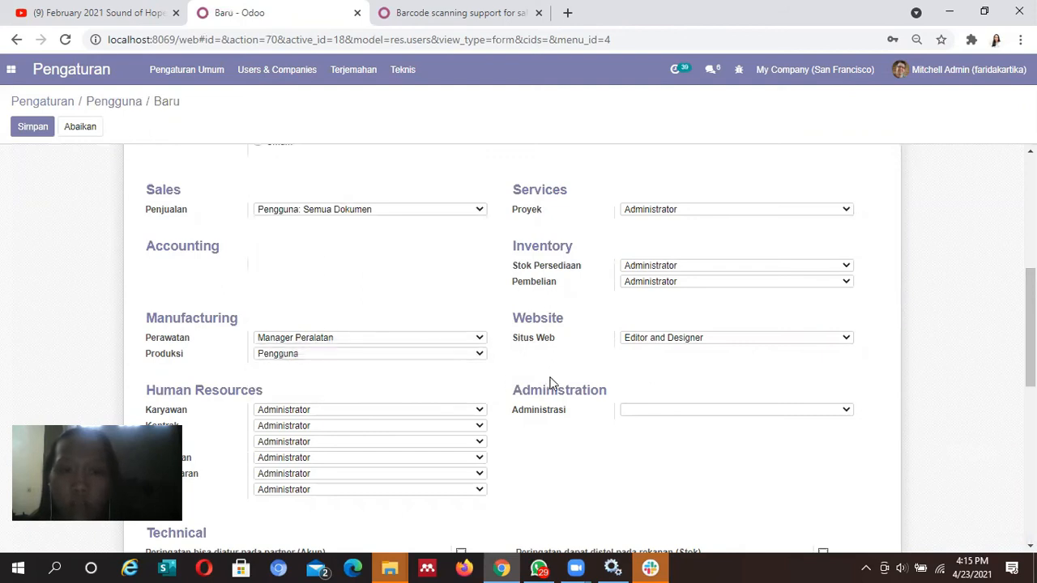
Set Stok Persediaan, Pembelian and Proyek access to Pengguna
left_click(842, 267)
left_click(824, 290)
left_click(843, 283)
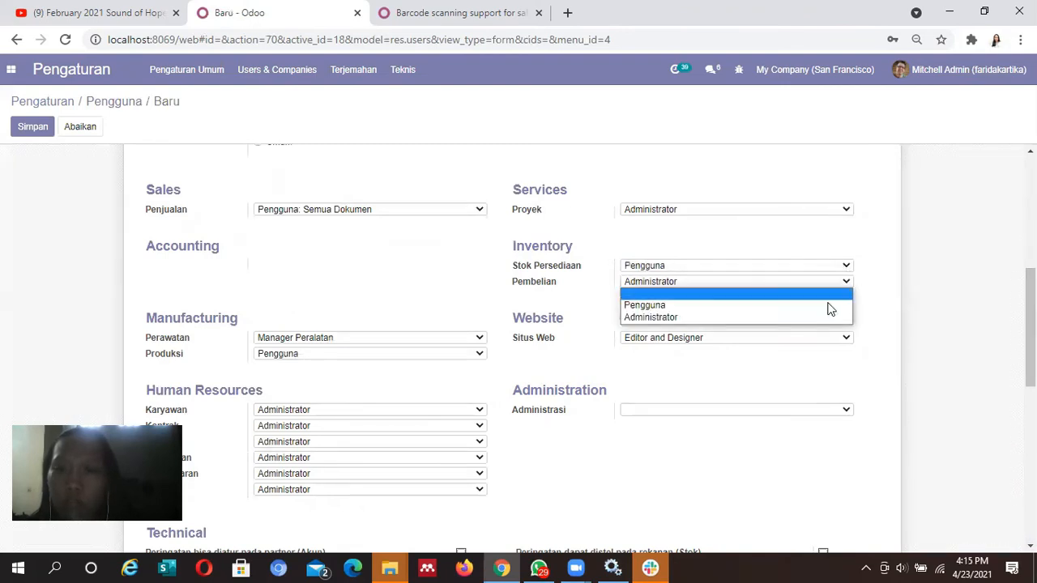
left_click(815, 305)
left_click(834, 217)
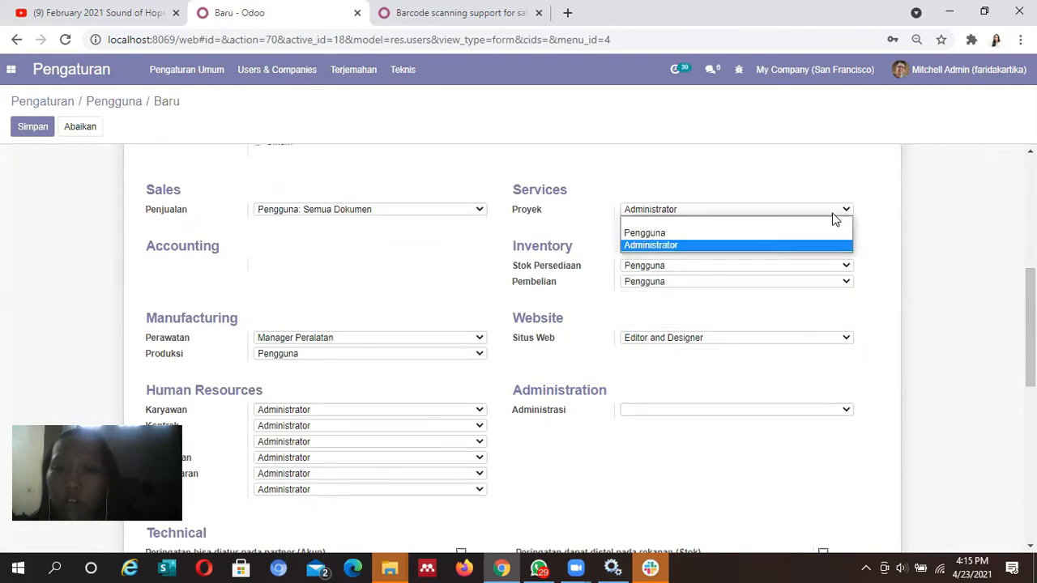
left_click(809, 232)
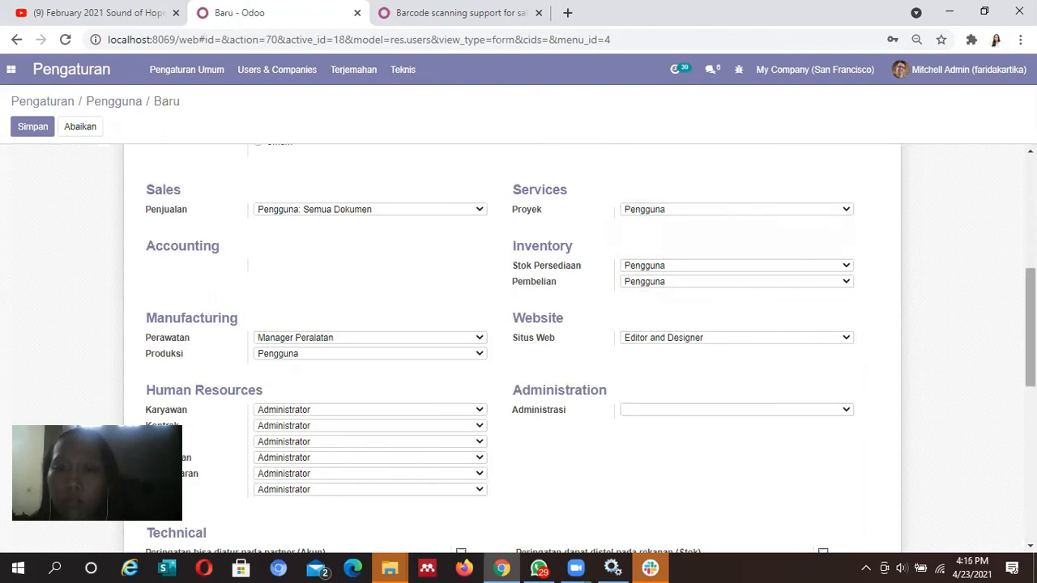
Leave Administration access blank and keep Employees access at Administrator
scroll(519, 349, "down", 3)
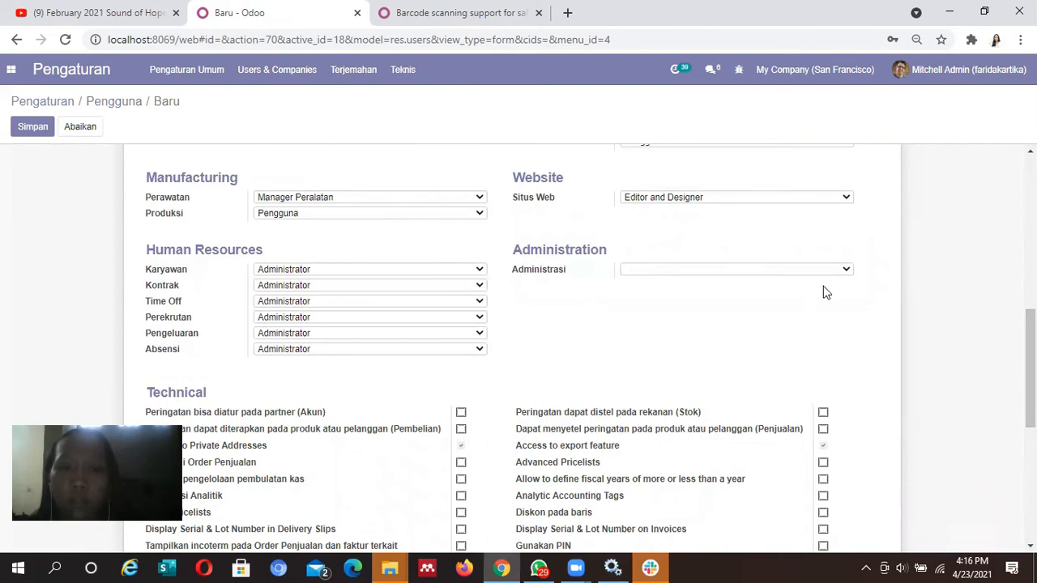
left_click(839, 272)
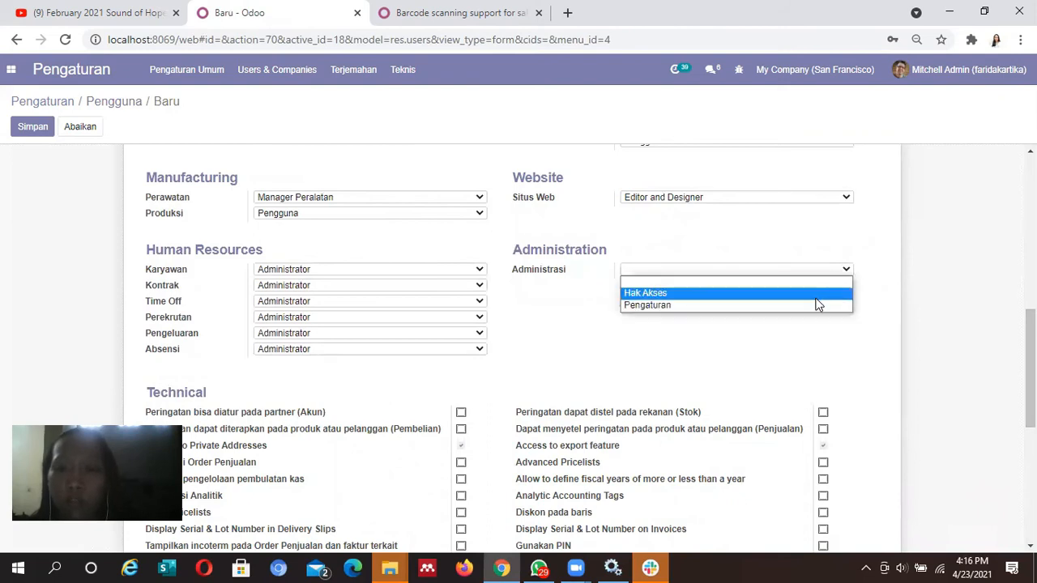
left_click(592, 228)
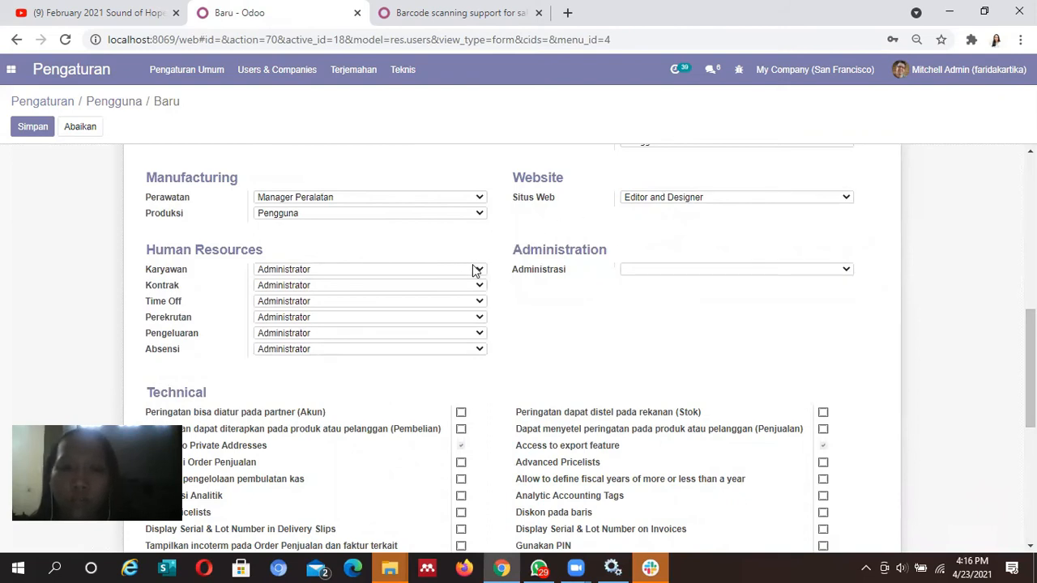
left_click(479, 271)
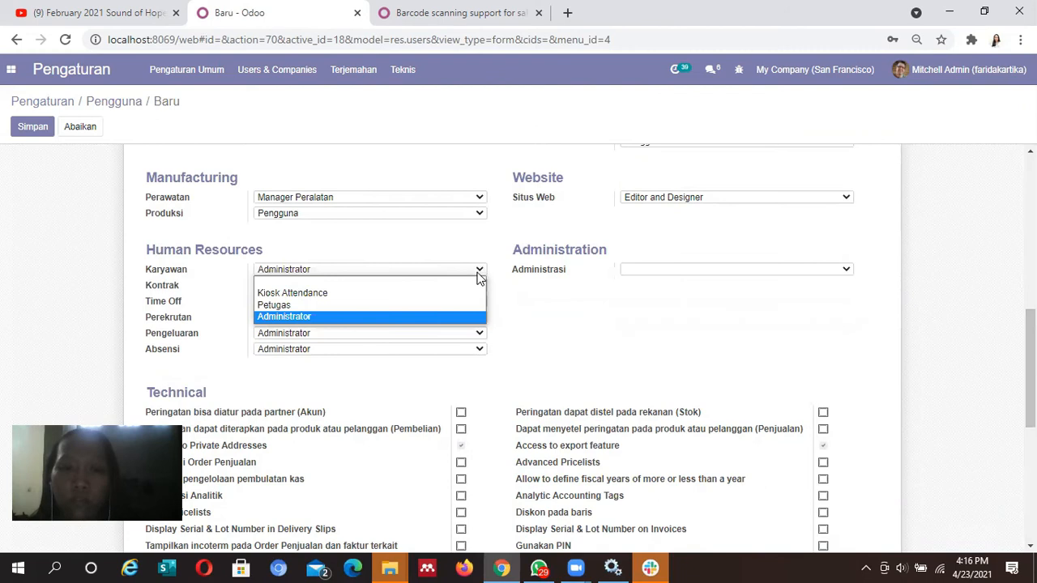
left_click(494, 230)
scroll(1002, 157, "up", 10)
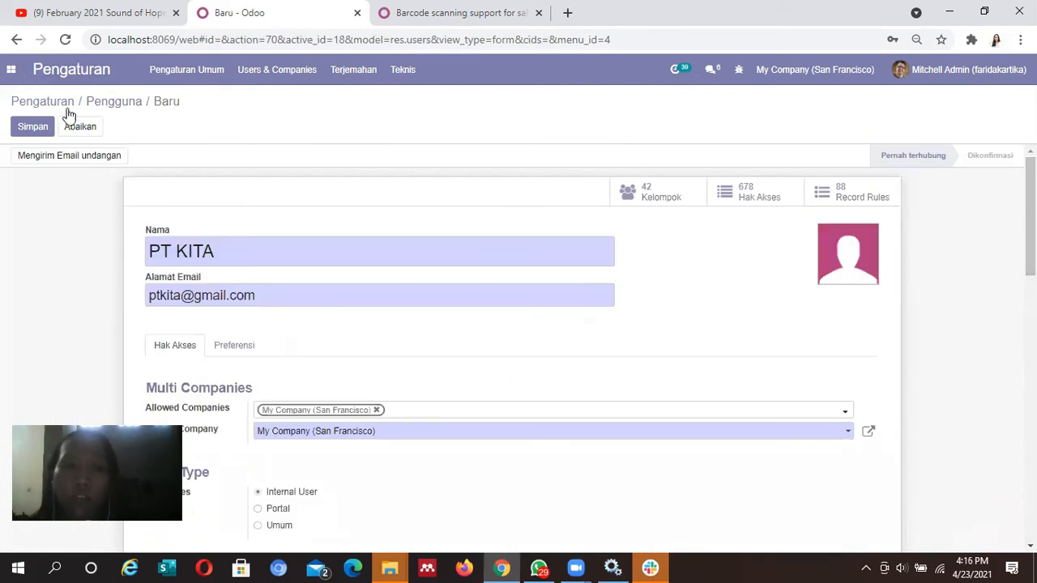
Save the PT KITA user and give it a new login password via Tindakan > Ubah Sandi
left_click(52, 127)
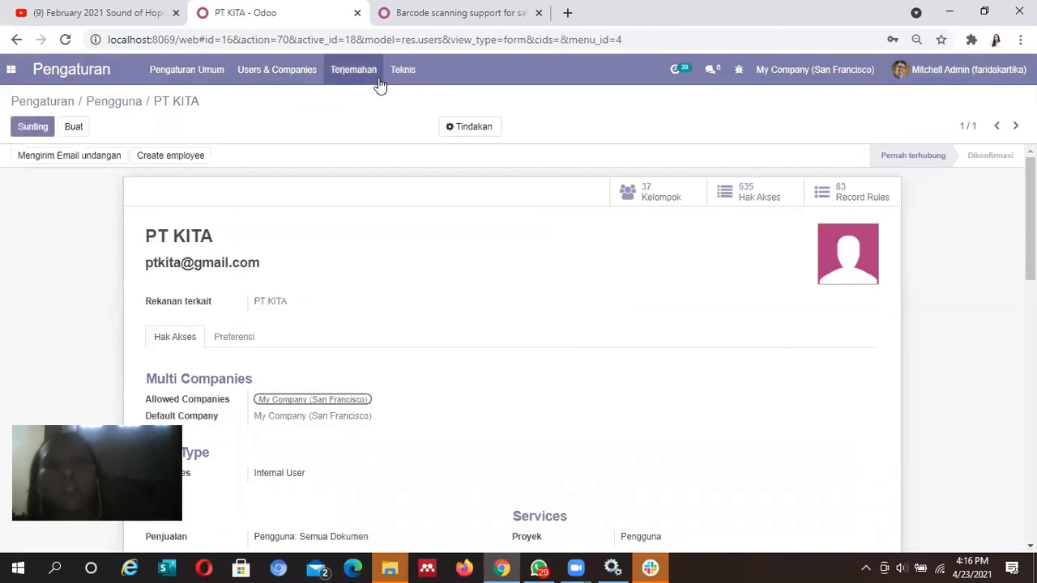
left_click(463, 134)
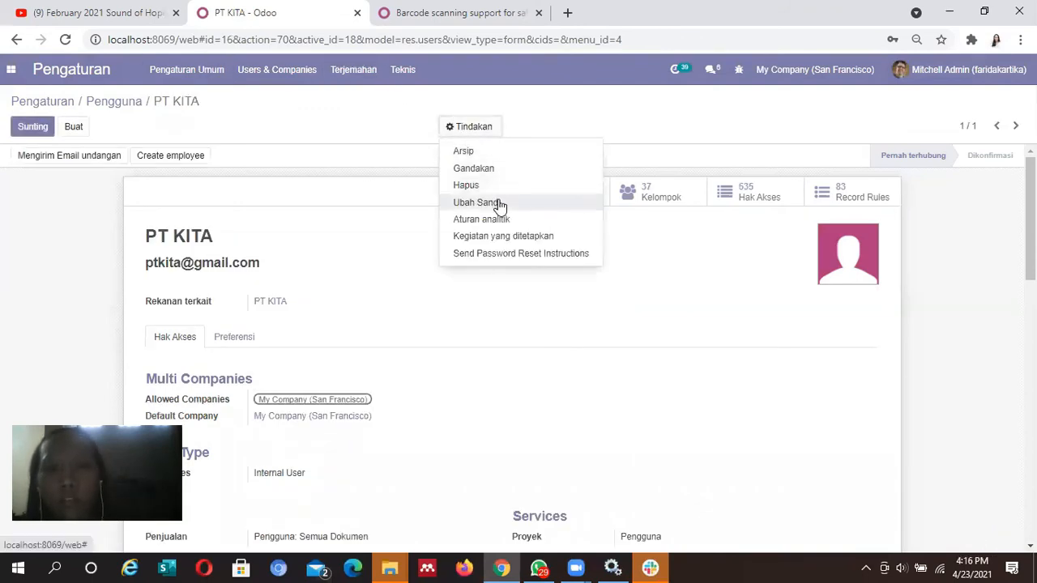
left_click(497, 200)
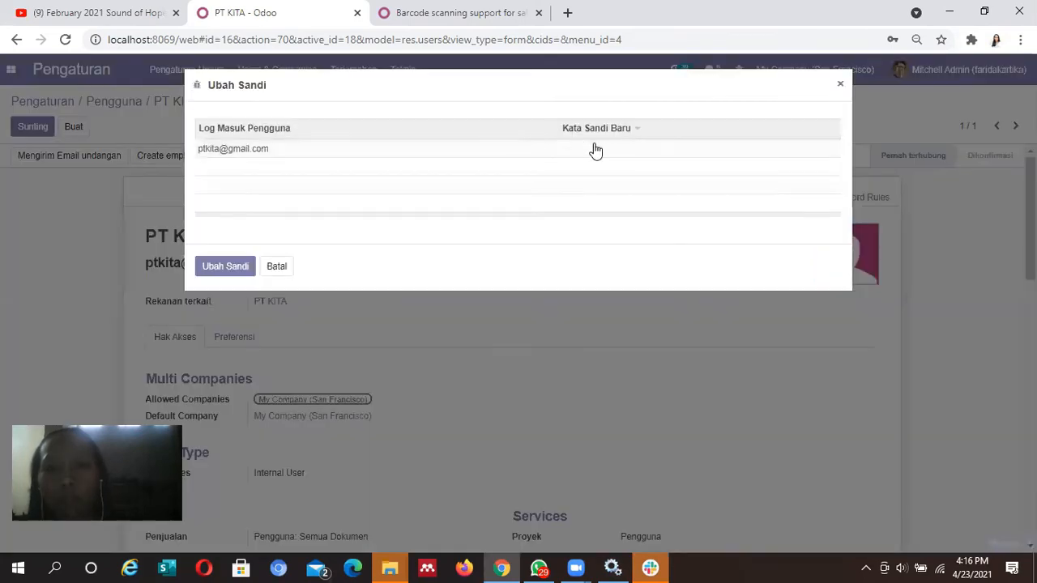
left_click(600, 148)
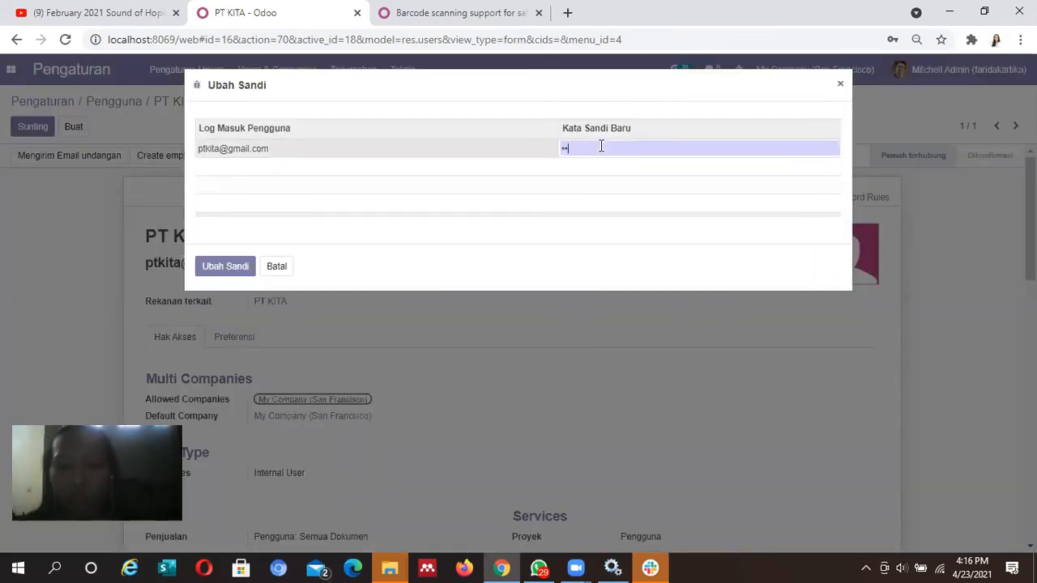
type("••••••••")
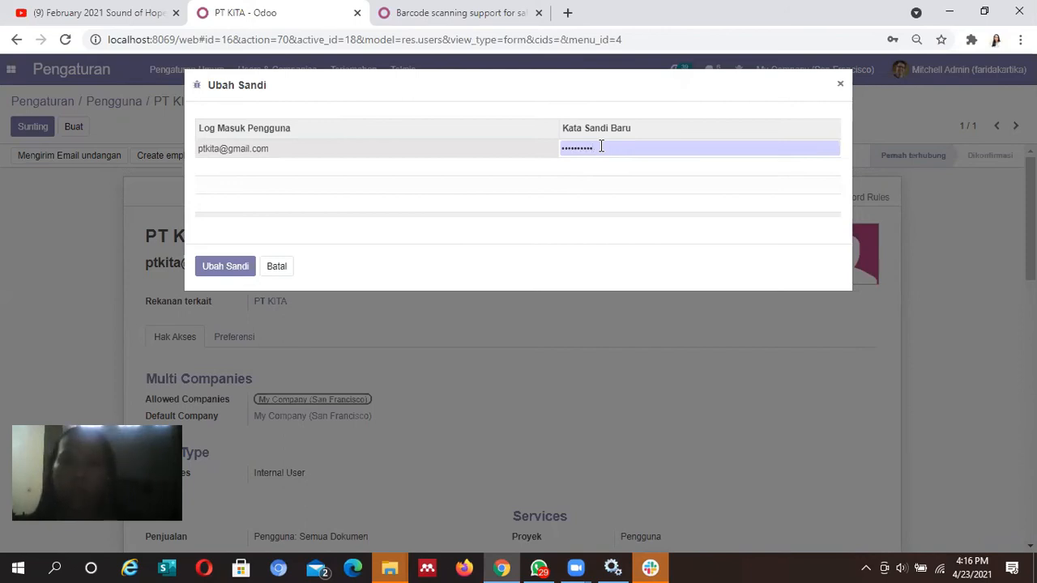
key("BackSpace")
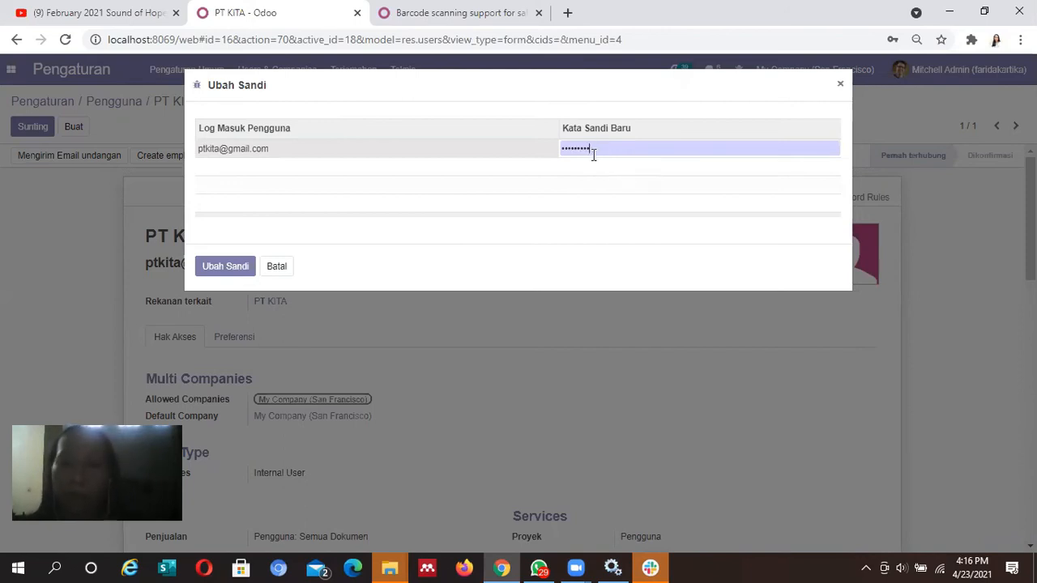
type("••••")
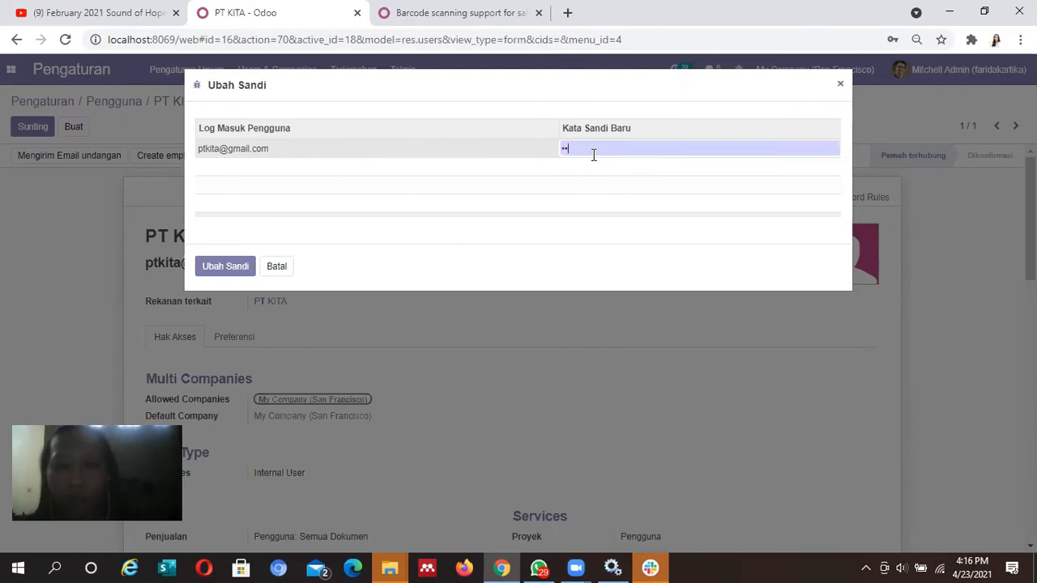
type("•••••")
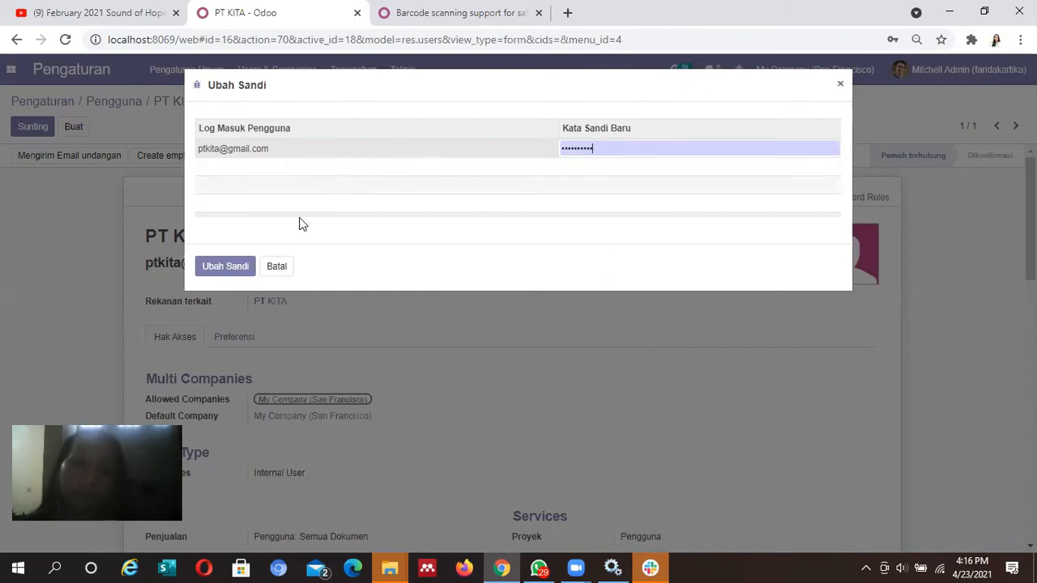
left_click(221, 268)
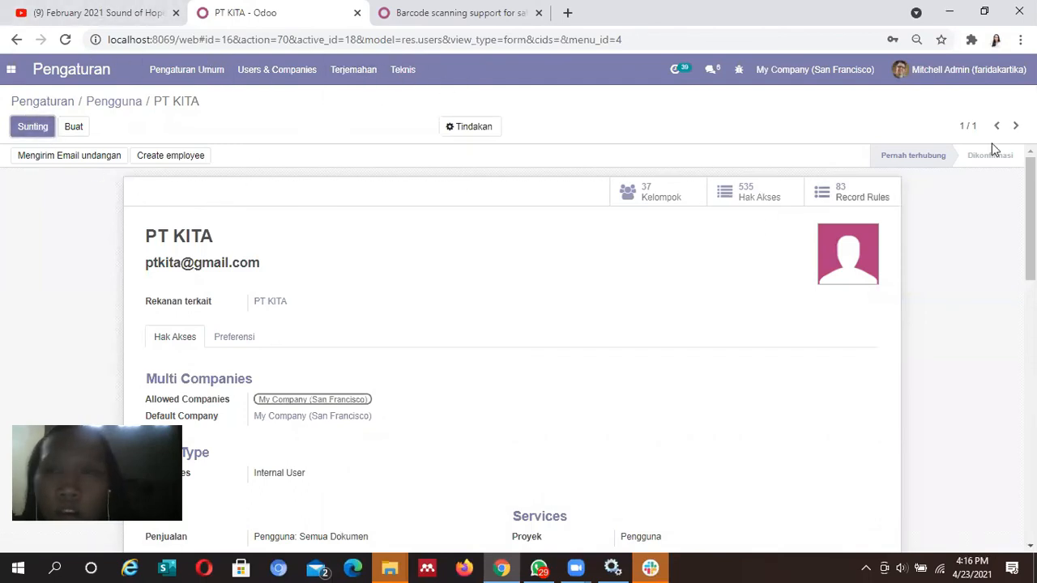
Log out of the administrator account and return to the login page
left_click(972, 70)
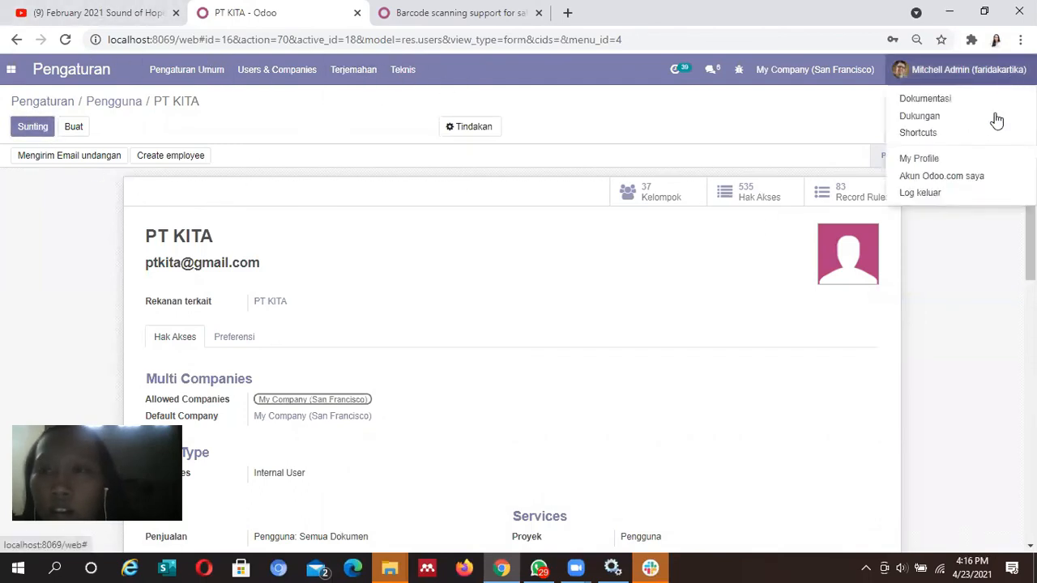
left_click(966, 195)
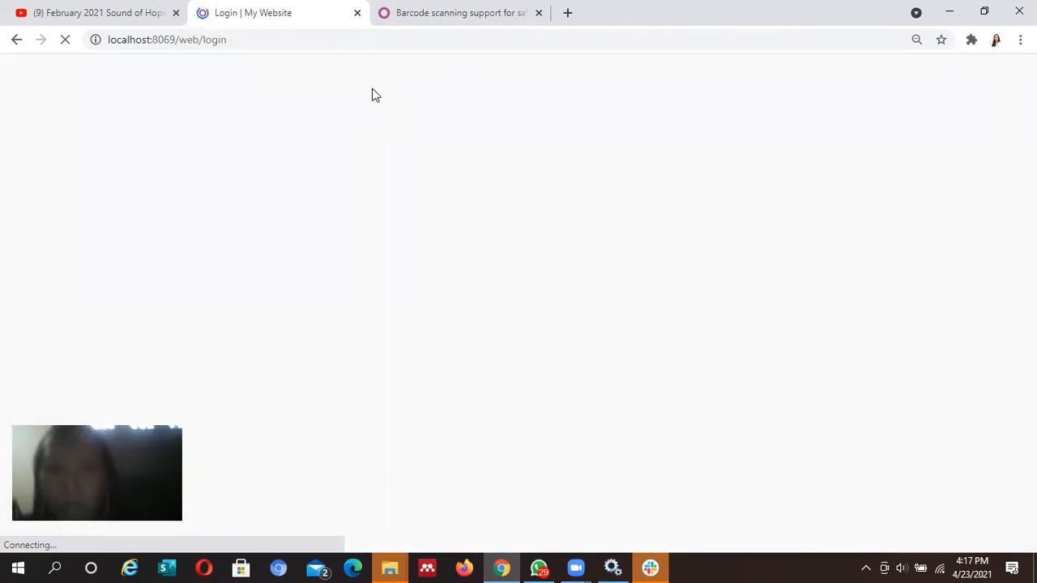
left_click(480, 25)
left_click(326, 4)
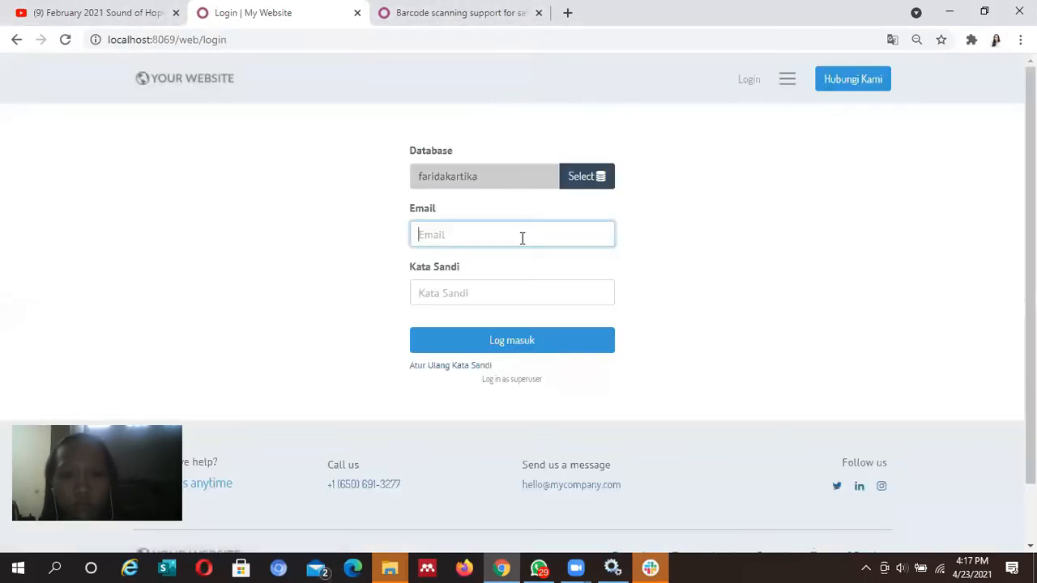
Sign in as the new PT KITA user with its saved e-mail and password
left_click(523, 238)
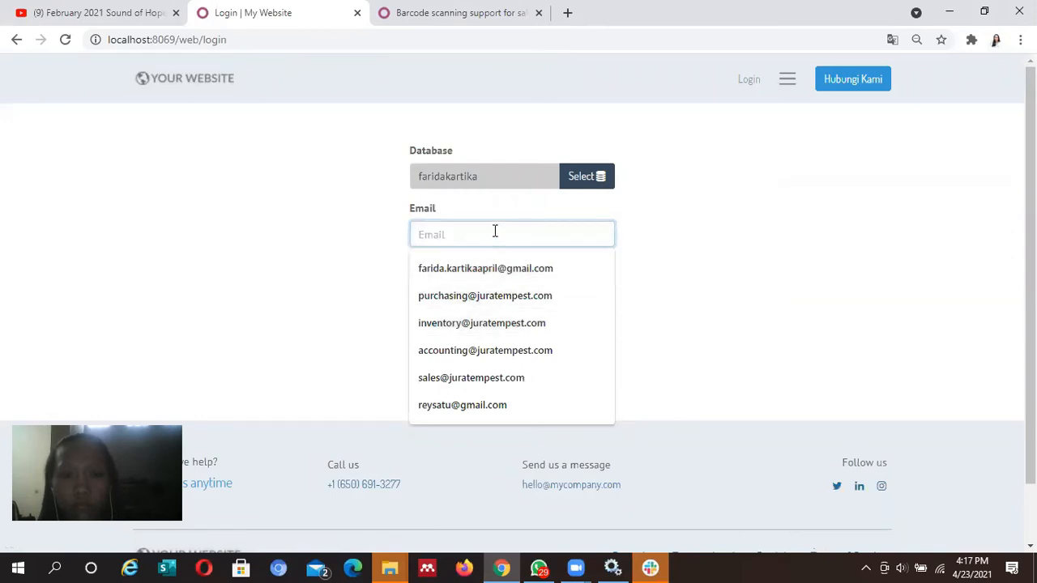
type("pt")
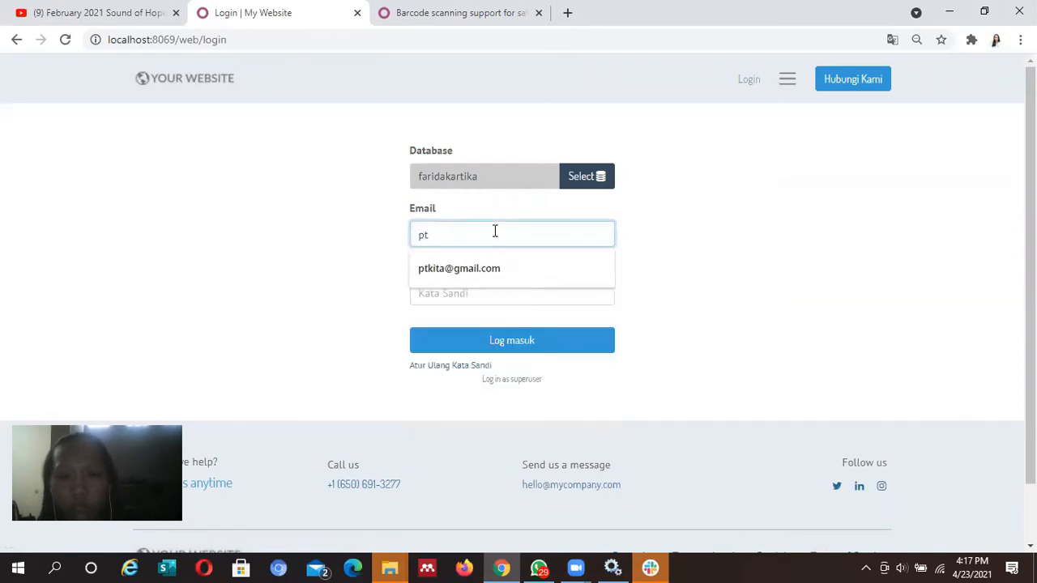
left_click(492, 268)
left_click(488, 289)
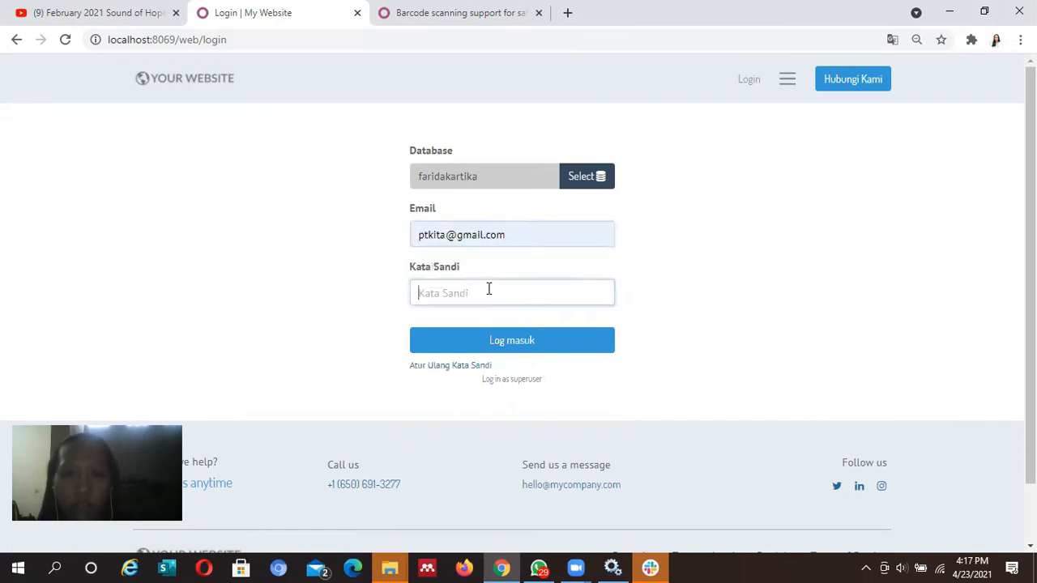
type("•")
key("BackSpace")
type("•••••••••")
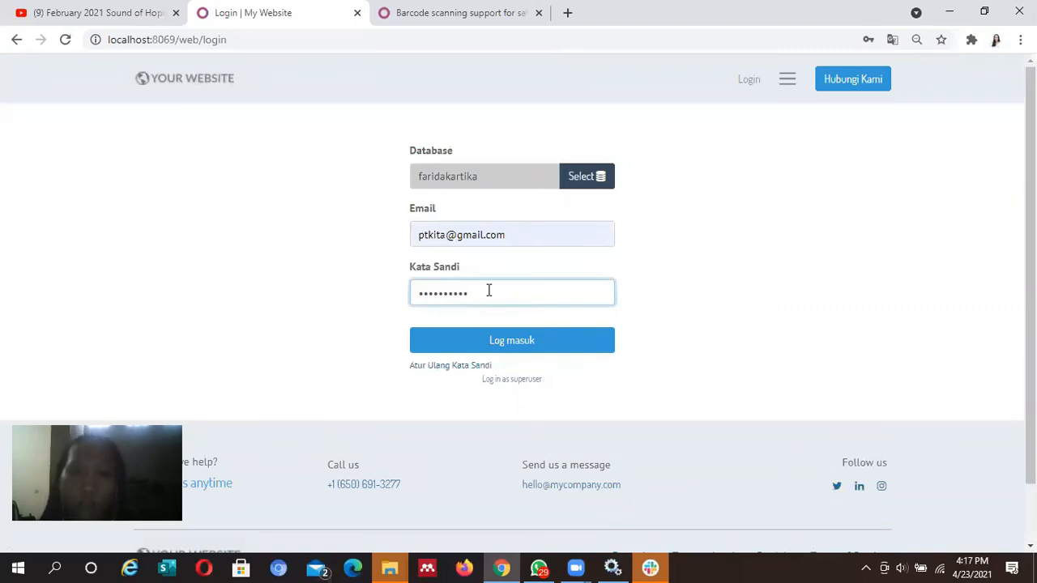
left_click(496, 346)
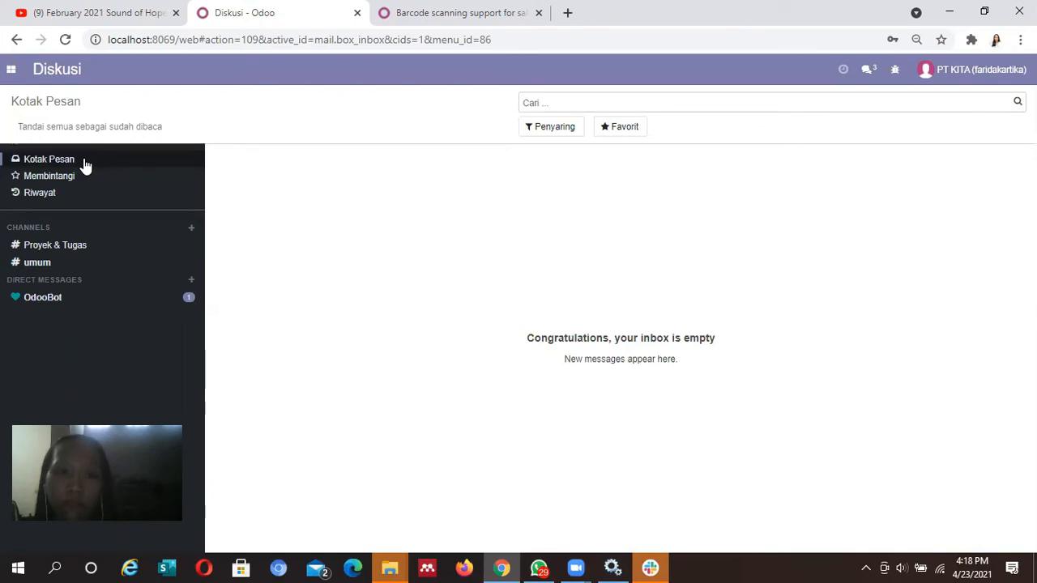
Review the new user's available apps, then sign out via Log keluar
left_click(9, 79)
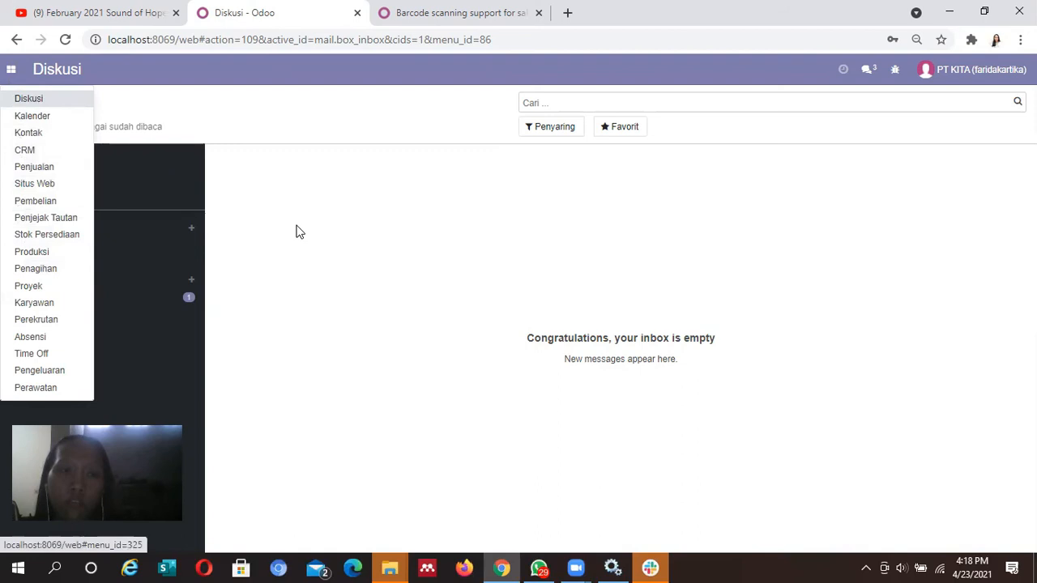
left_click(385, 247)
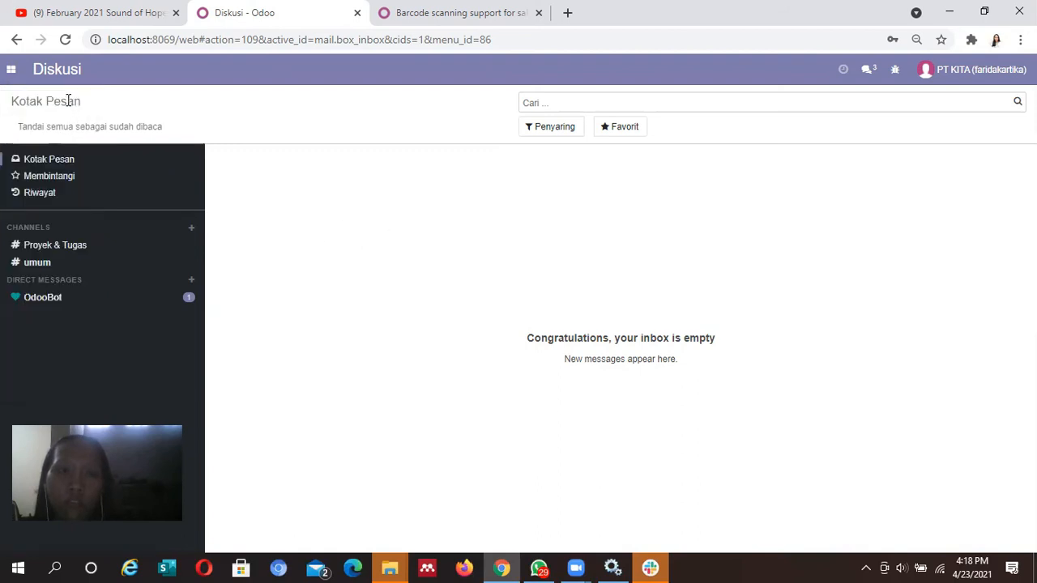
left_click(11, 70)
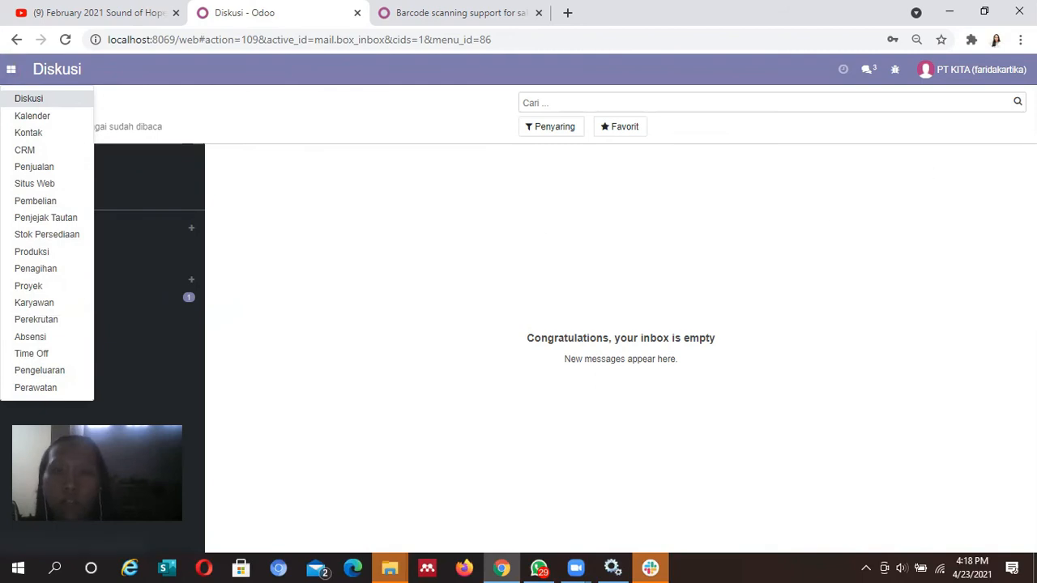
left_click(972, 70)
left_click(968, 195)
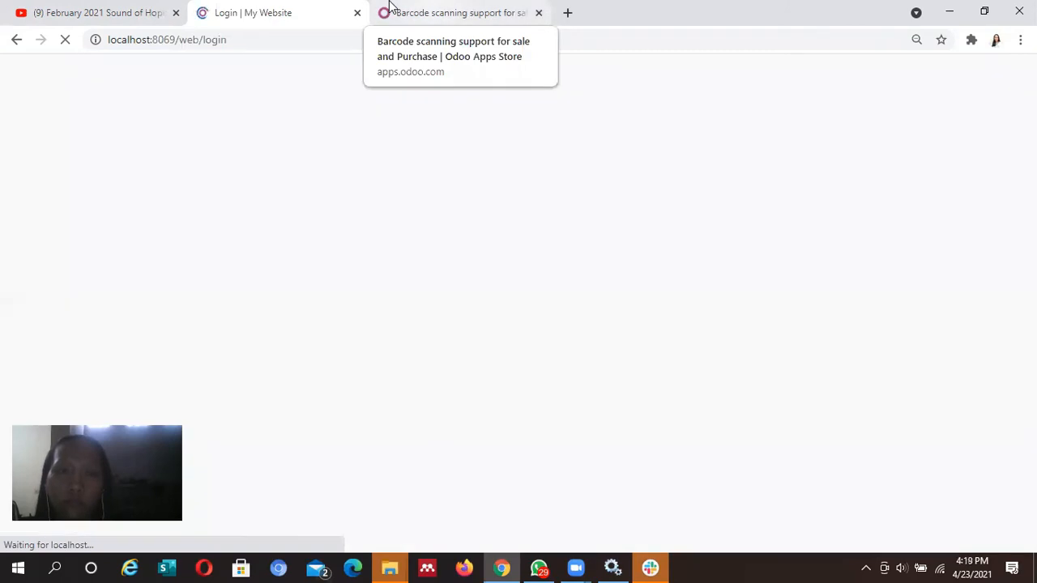
Glance at the Barcode scanning app page, then return to the login page's Email field
left_click(390, 4)
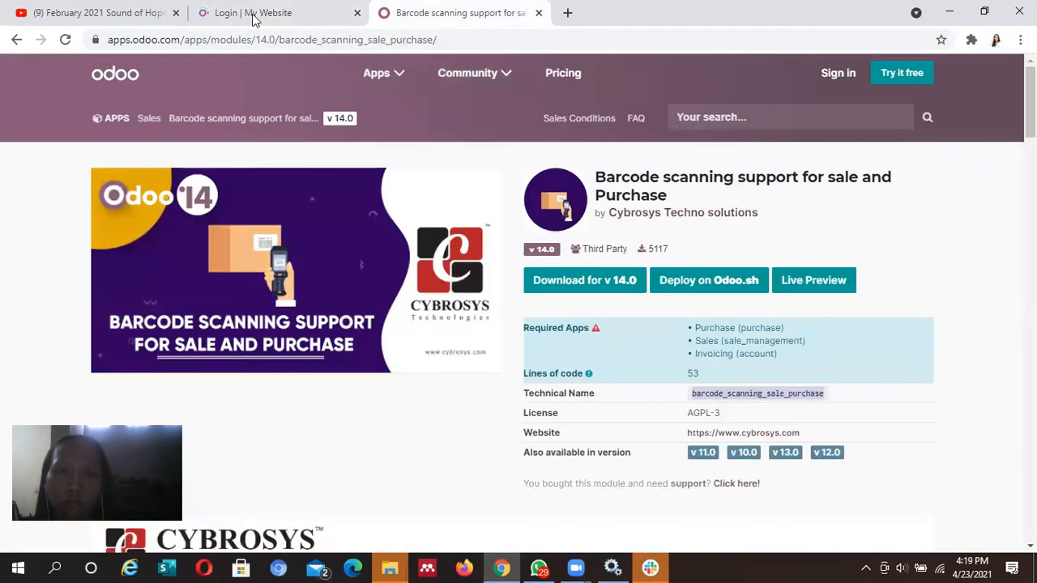
left_click(216, 14)
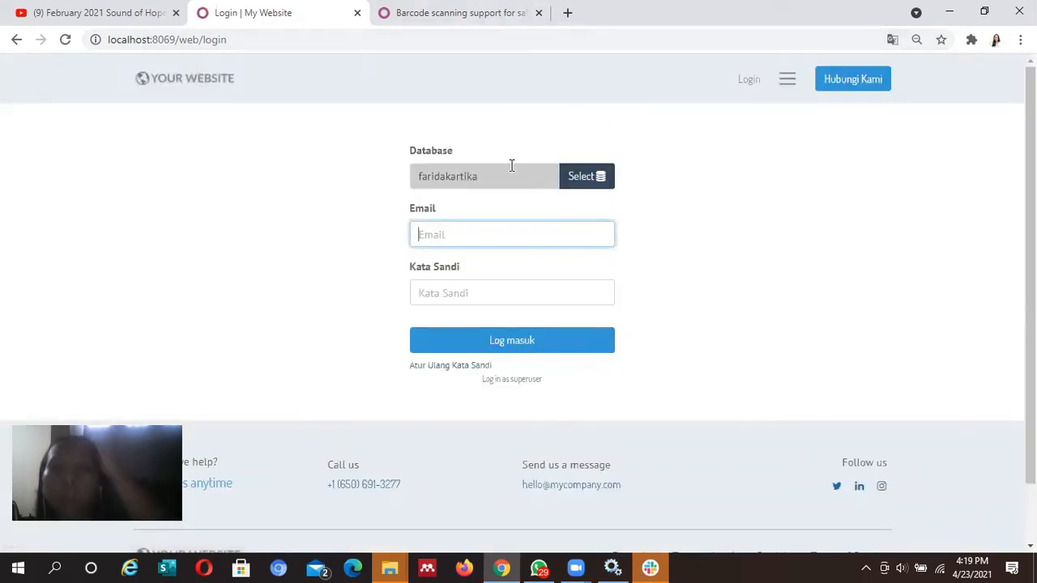
left_click(532, 234)
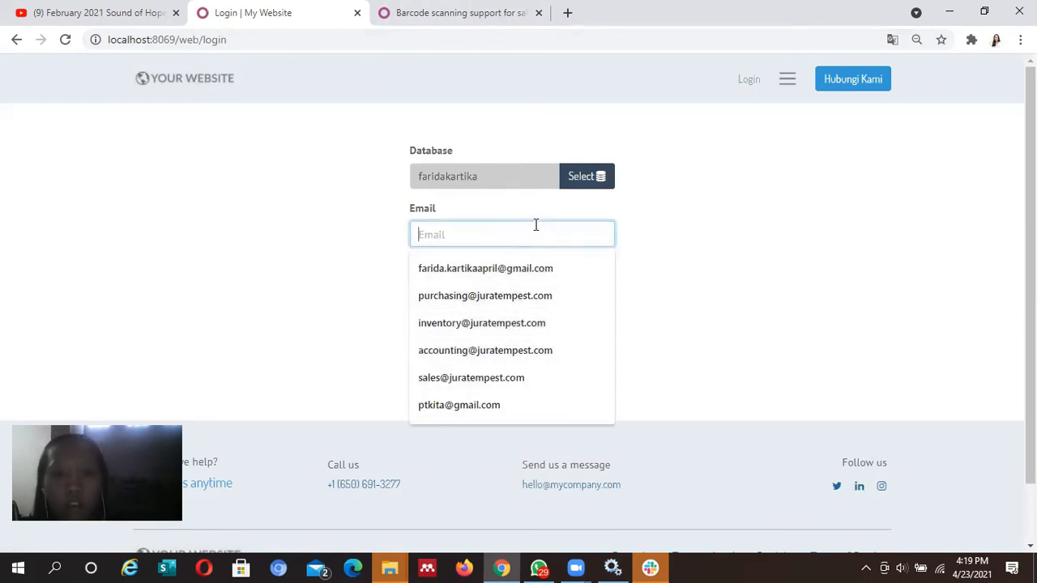
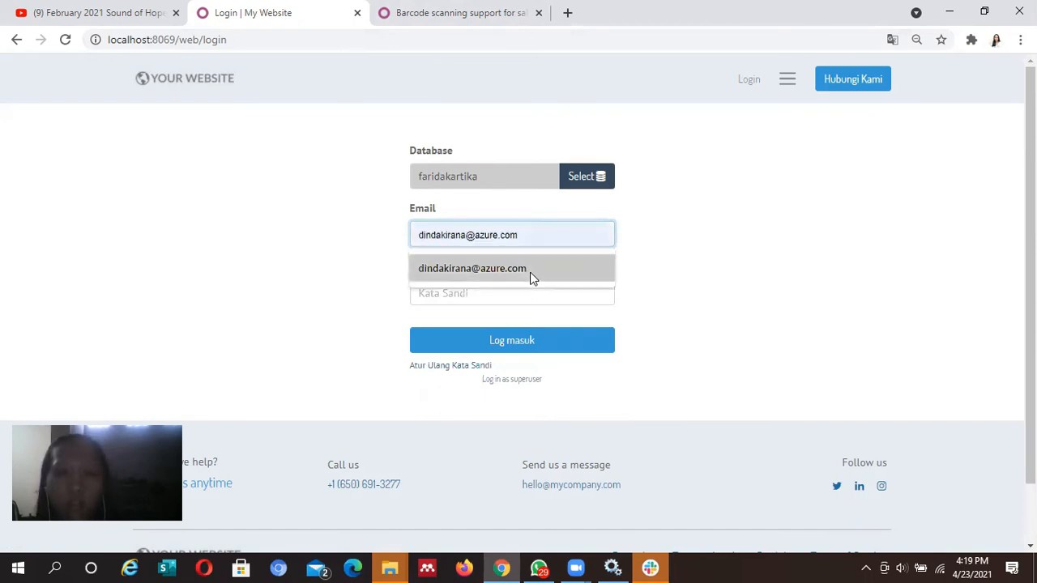
Log in as another user with a saved email address and the account password
left_click(530, 276)
left_click(512, 305)
type("*****")
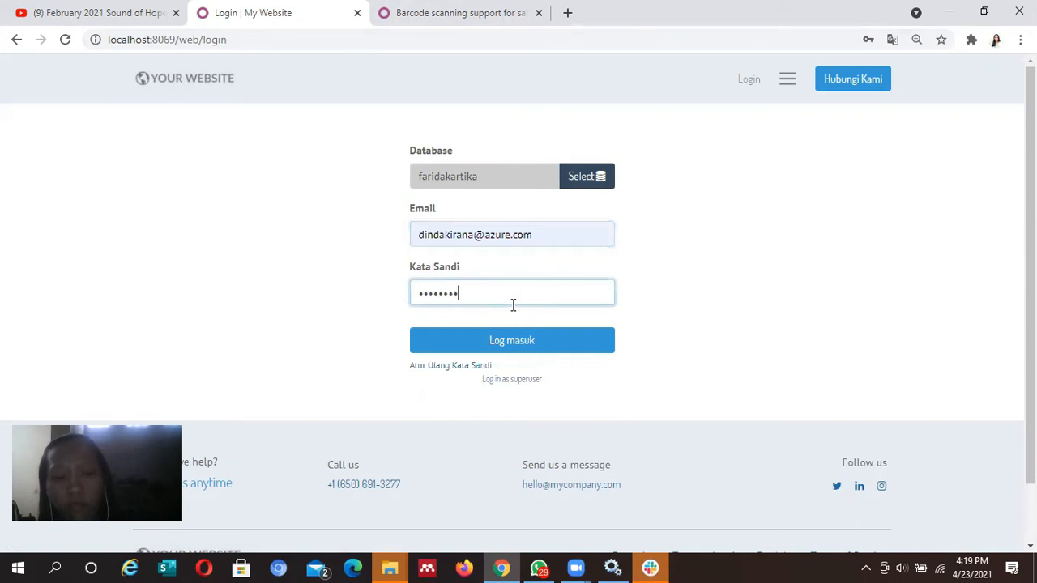
key("Return")
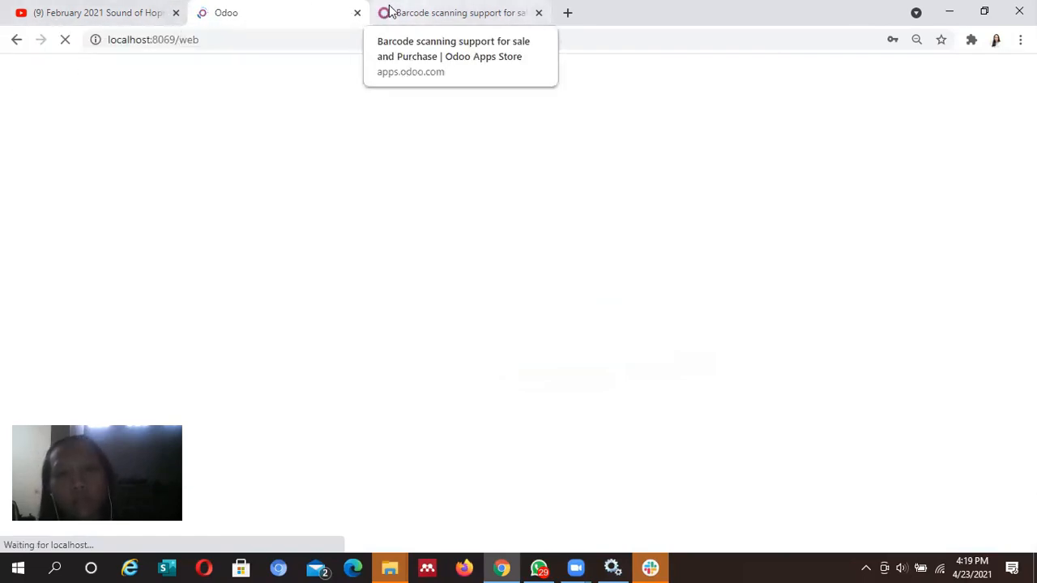
Scroll through the Barcode scanning support for sale and Purchase module page, then return to Odoo
left_click(389, 9)
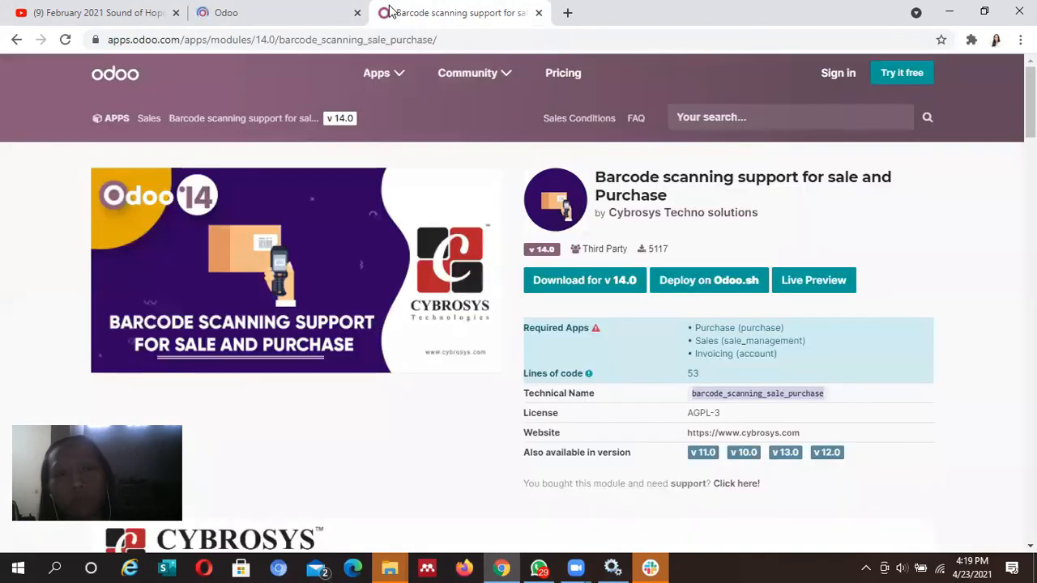
left_click(294, 24)
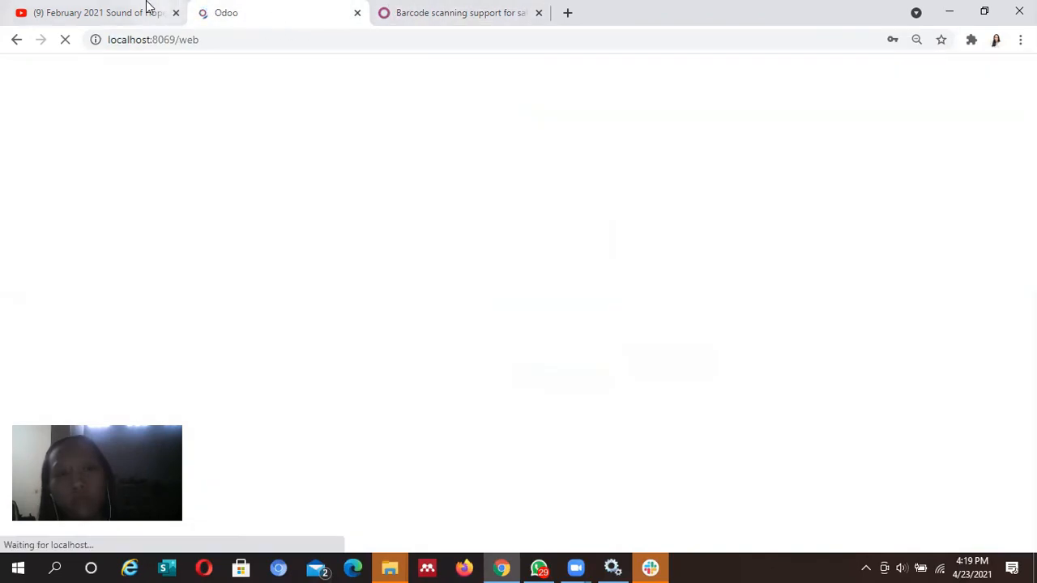
left_click(114, 14)
left_click(238, 20)
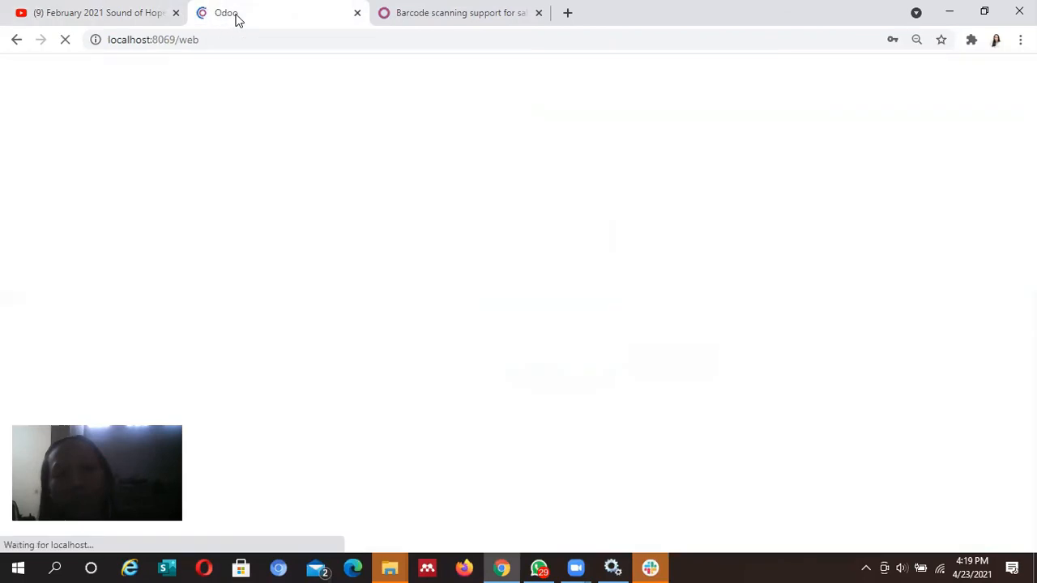
key("ctrl+Tab")
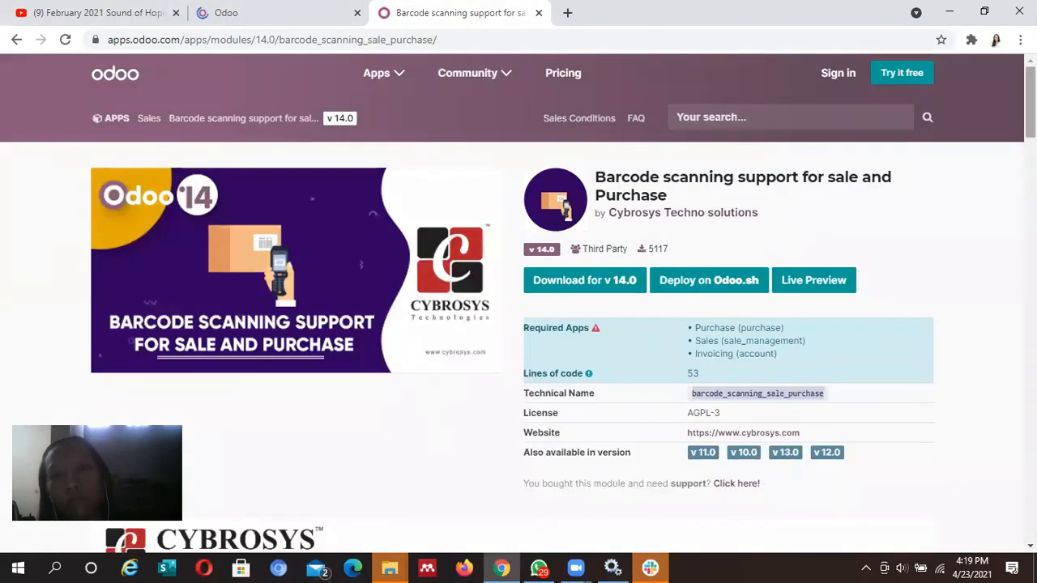
scroll(518, 324, "down", 15)
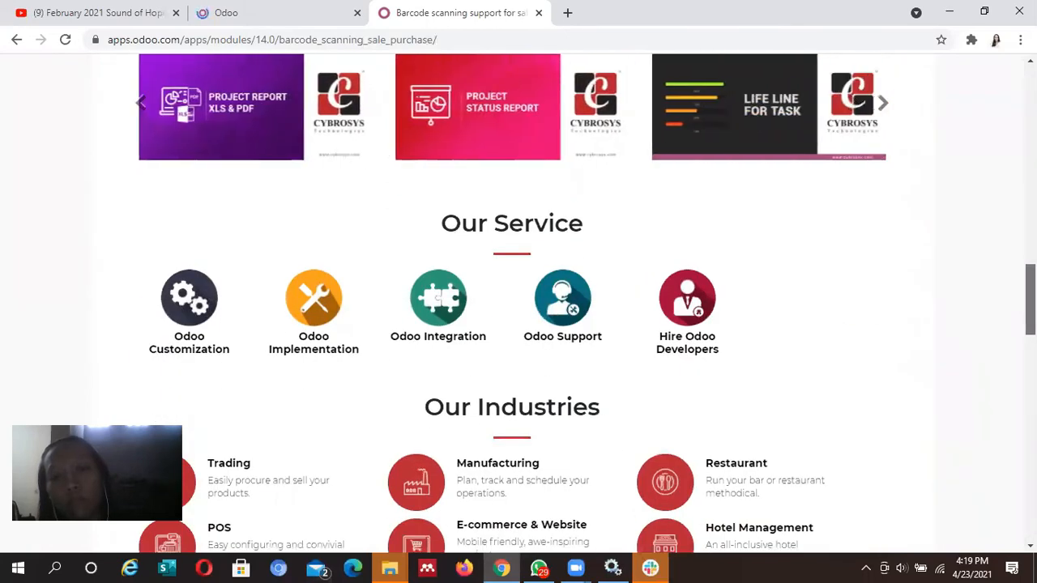
scroll(518, 324, "up", 4)
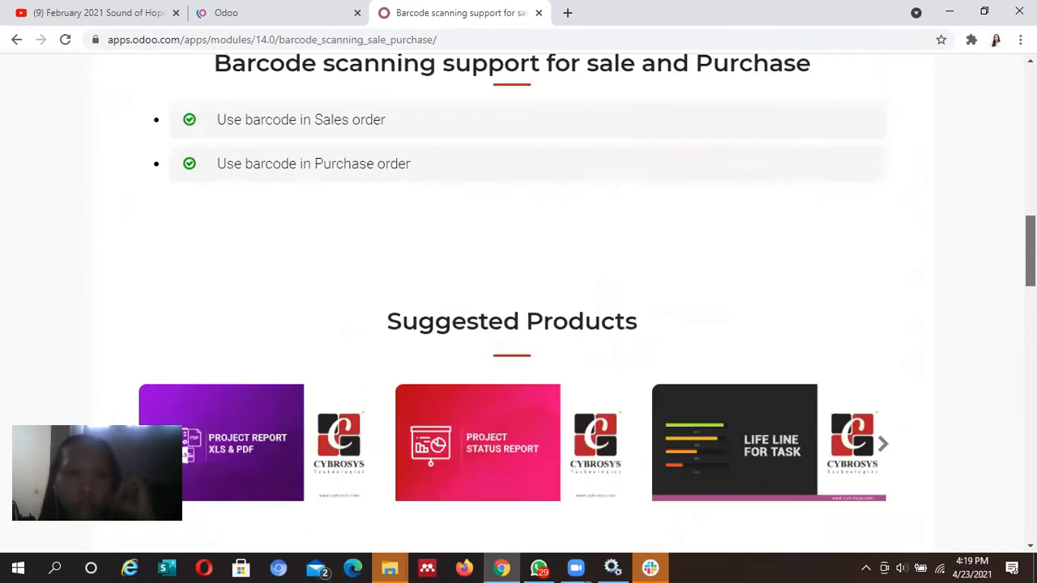
scroll(519, 324, "up", 10)
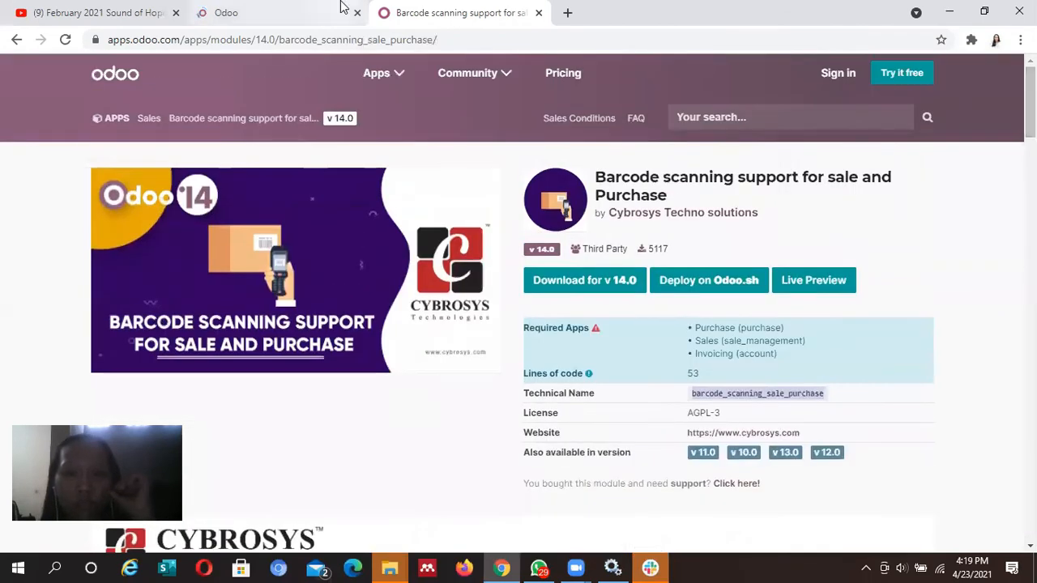
left_click(307, 7)
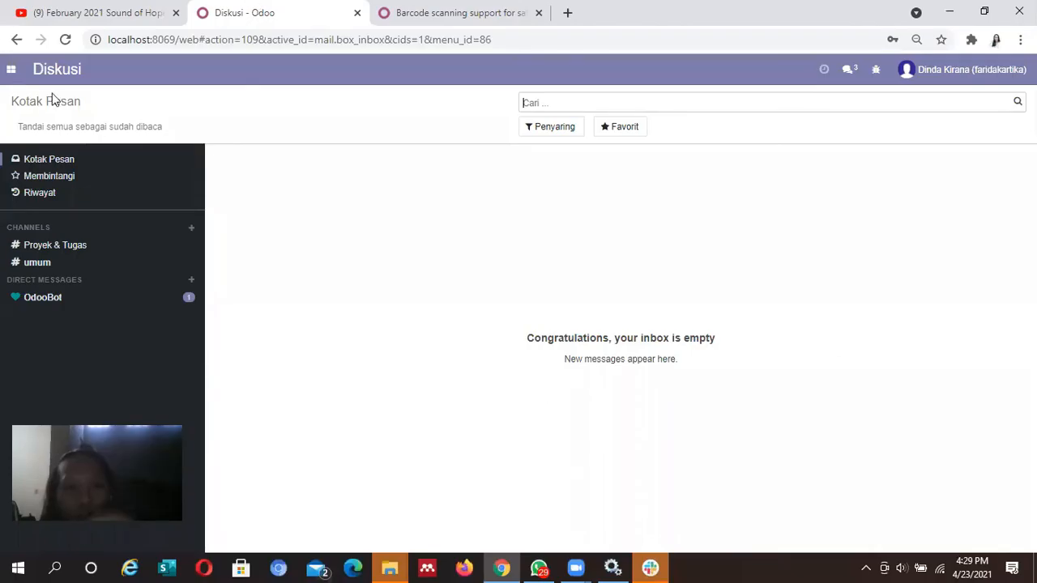
Start a new Request for Quotation in the Pembelian app
left_click(7, 73)
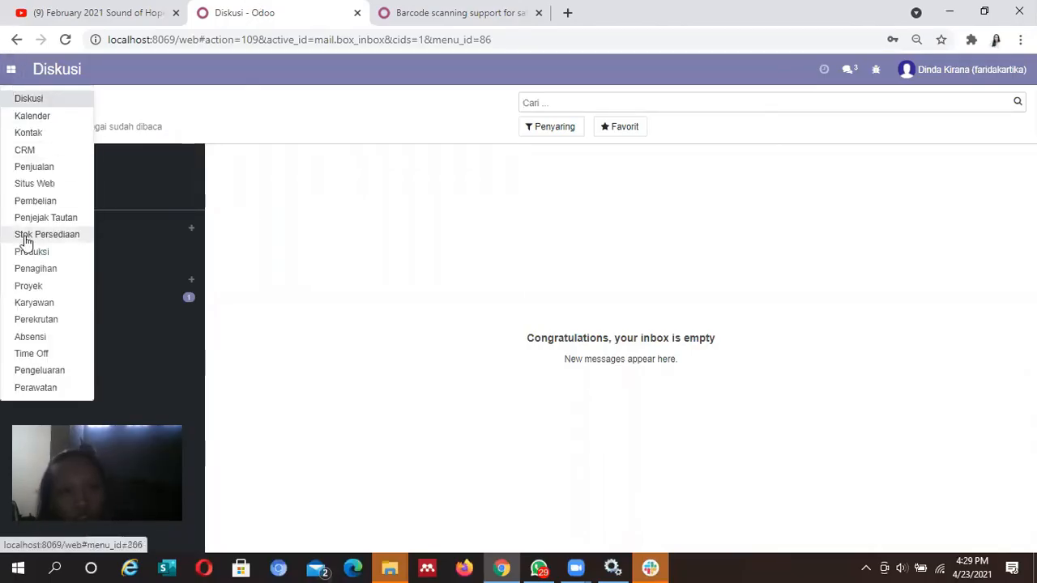
left_click(59, 206)
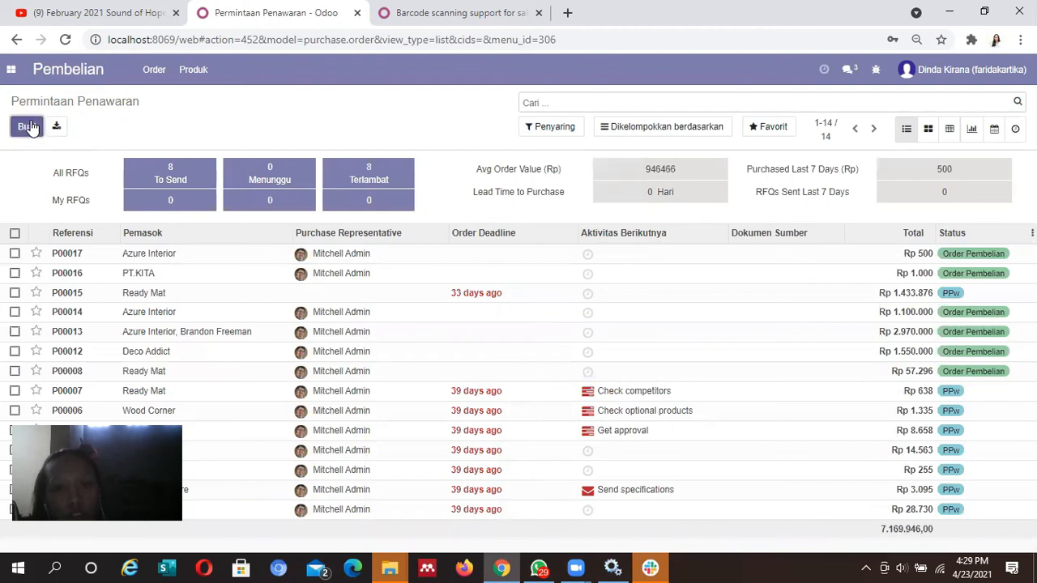
left_click(29, 127)
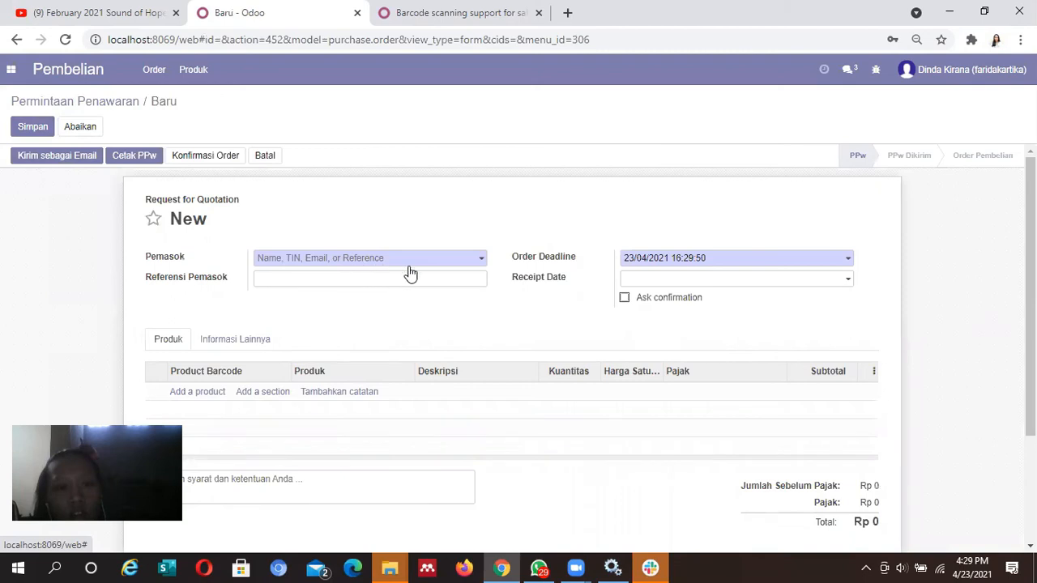
left_click(478, 265)
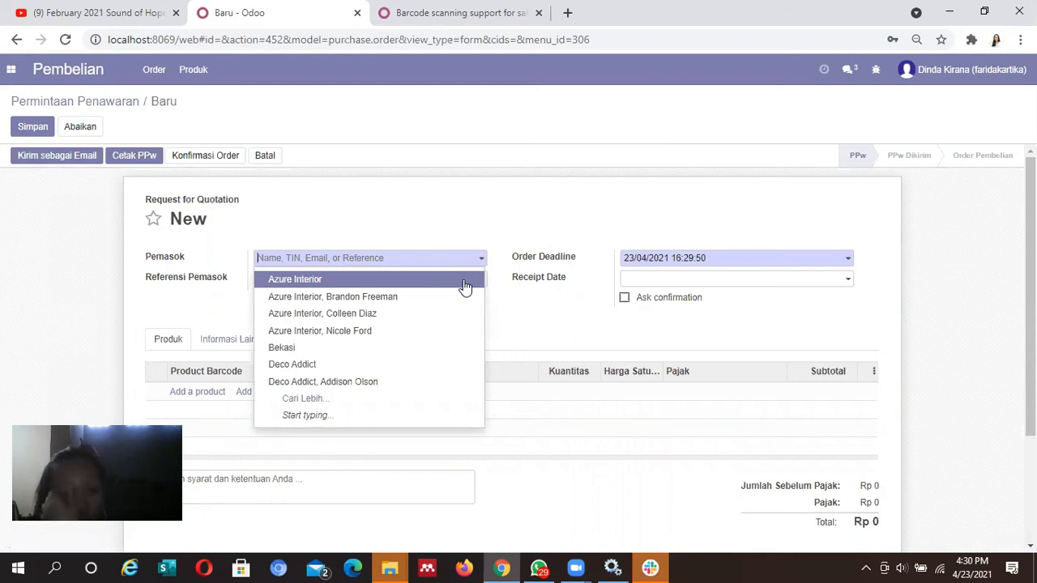
left_click(464, 279)
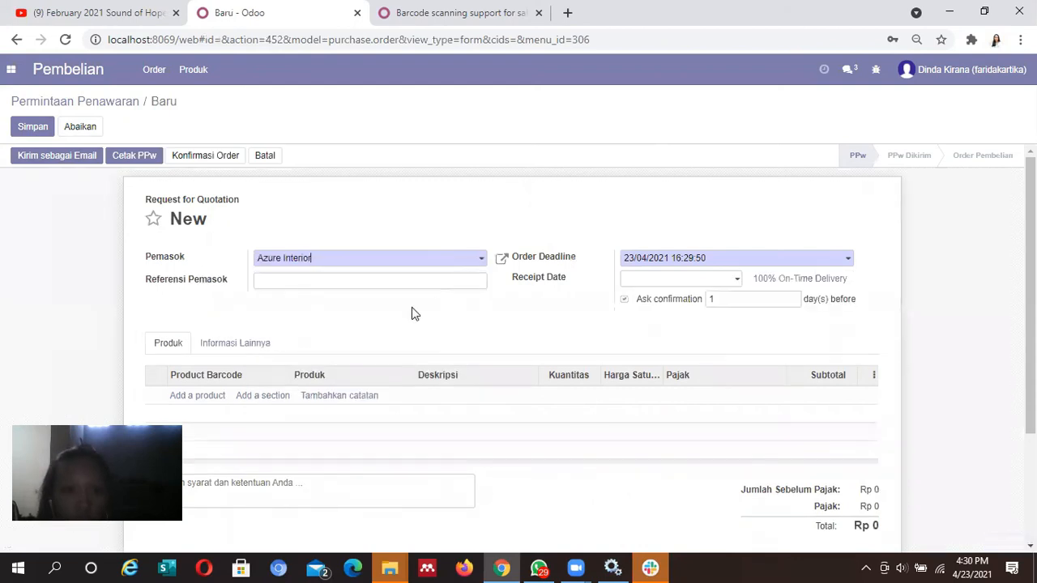
left_click(198, 397)
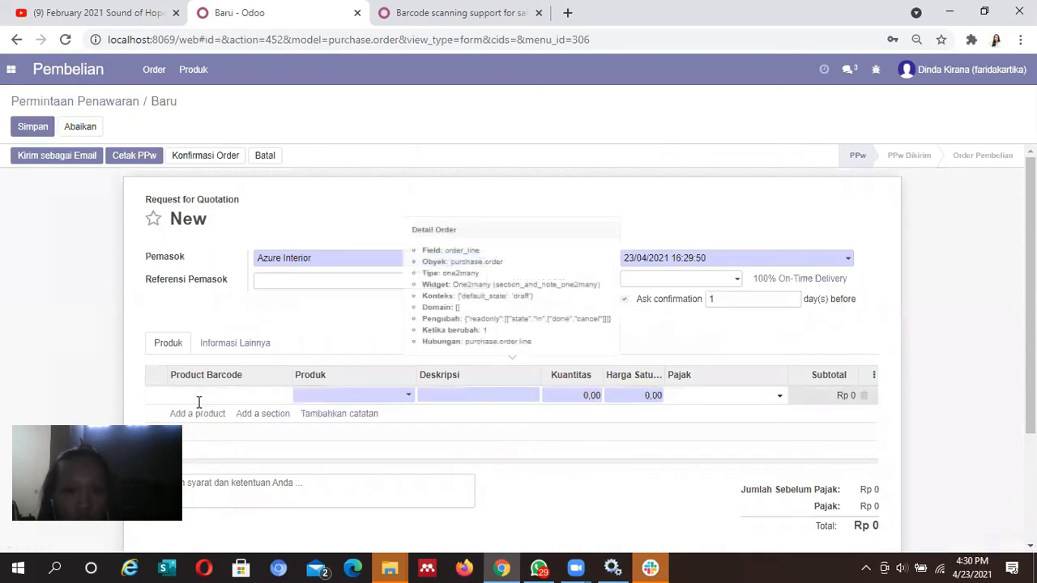
type("44")
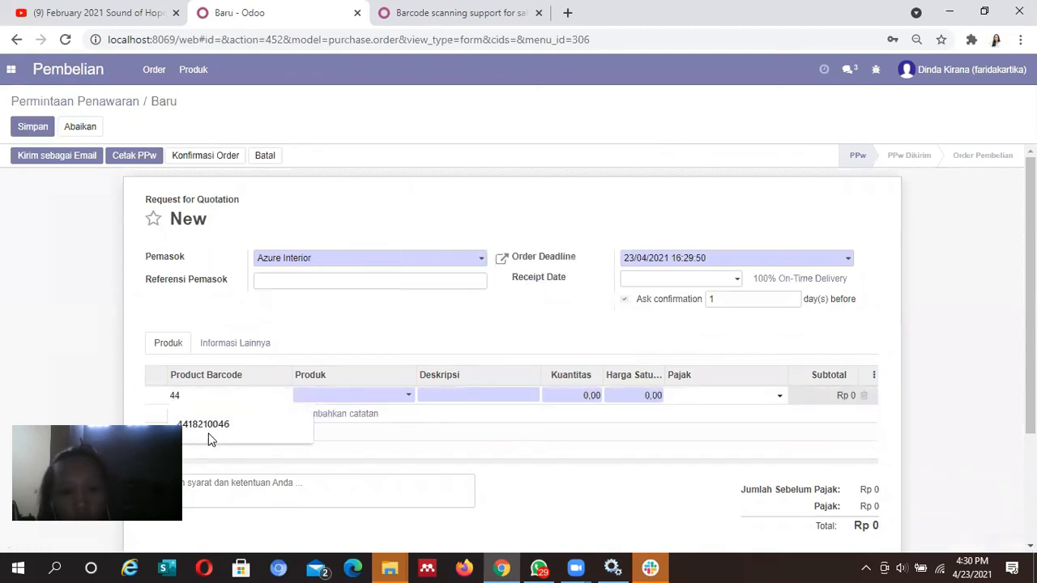
left_click(209, 437)
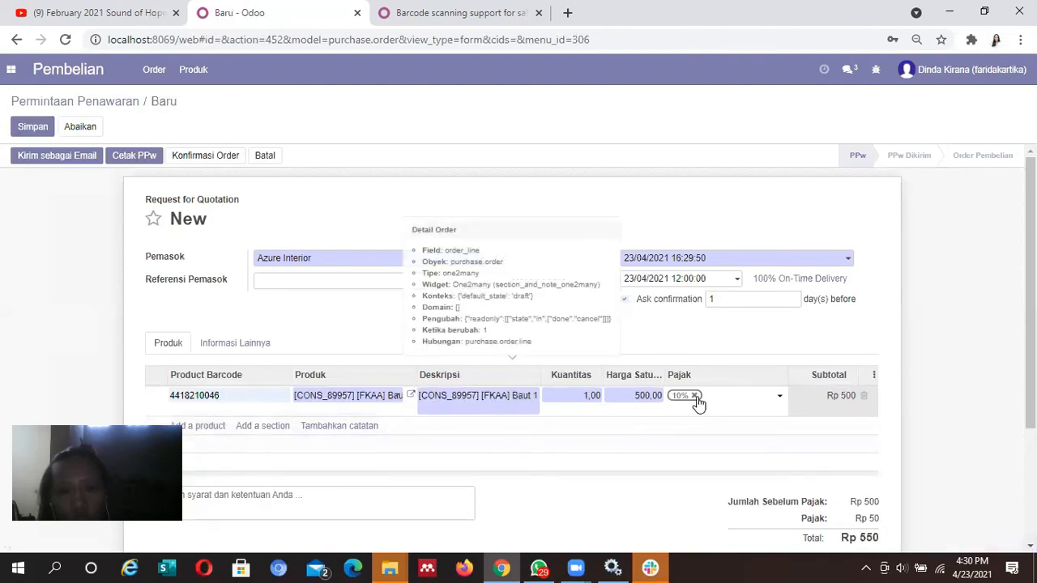
Remove the 10% tax from the line and save RFQ P00018 at Rp 500
left_click(694, 395)
scroll(694, 395, "down", 2)
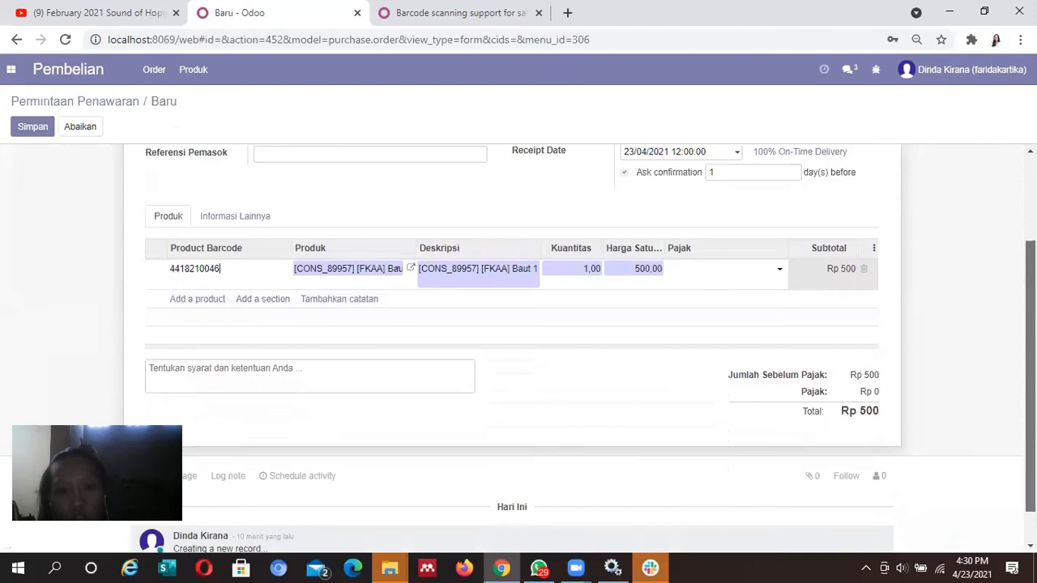
scroll(518, 350, "down", 1)
scroll(519, 349, "up", 1)
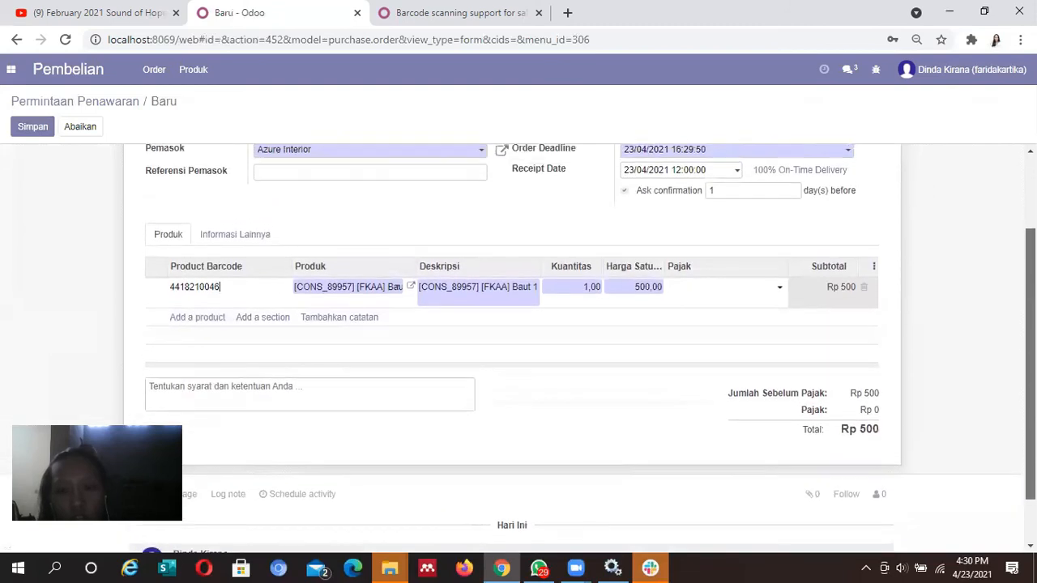
scroll(879, 312, "up", 2)
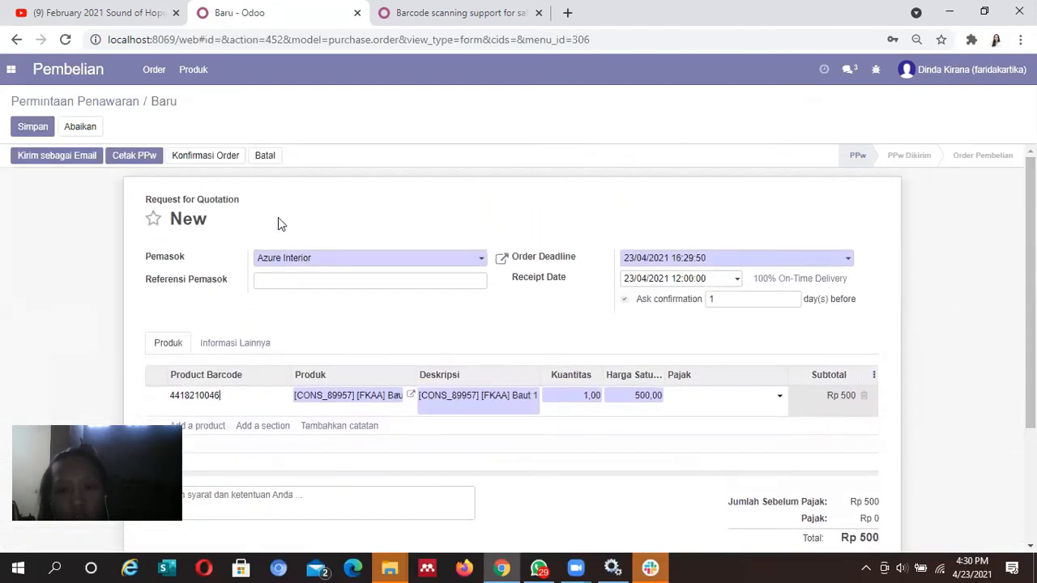
left_click(33, 127)
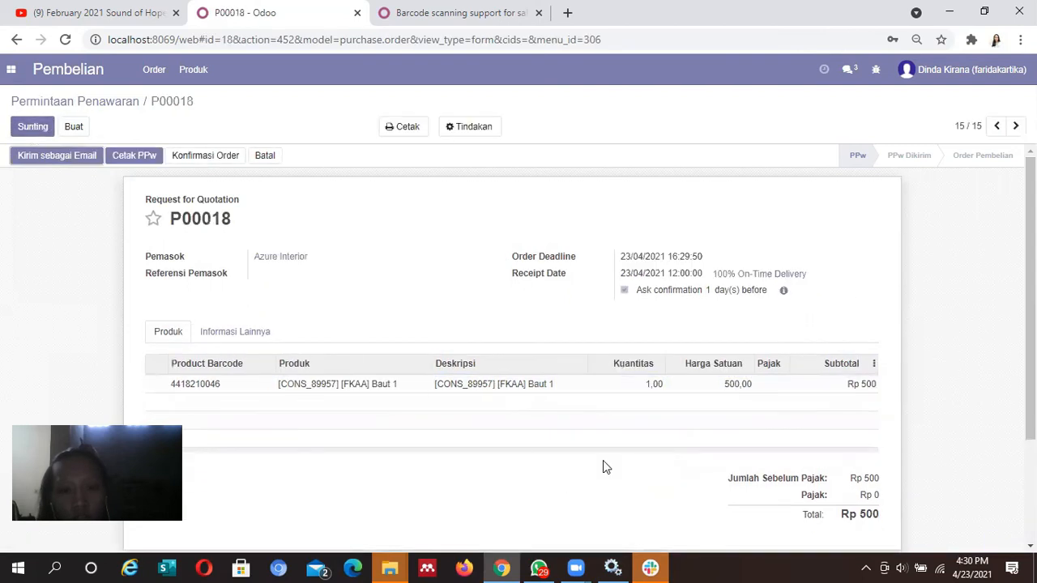
Change the Baut 1 line quantity to 10 and save P00018
left_click(40, 130)
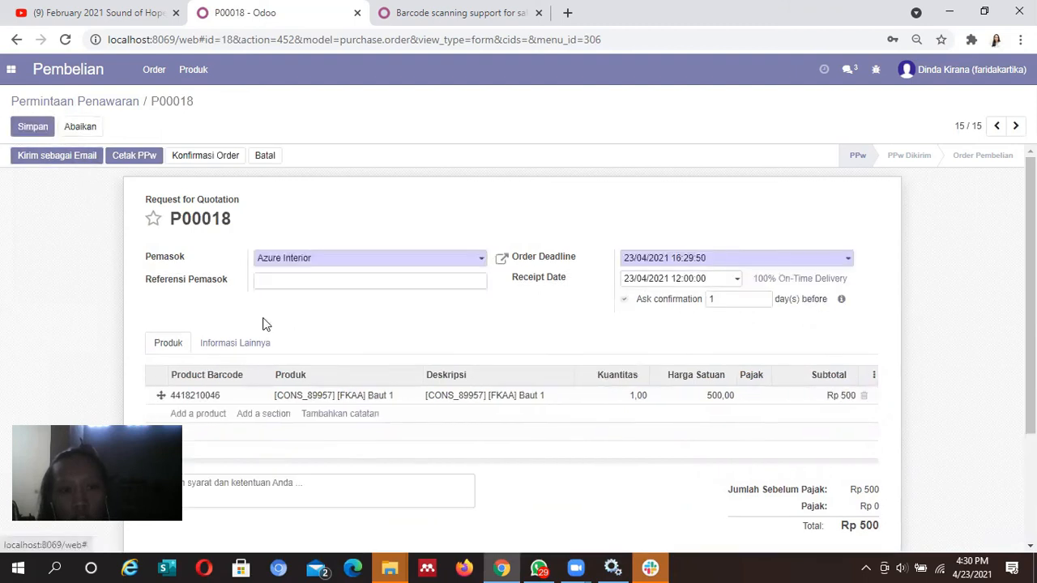
left_click(631, 396)
key("BackSpace")
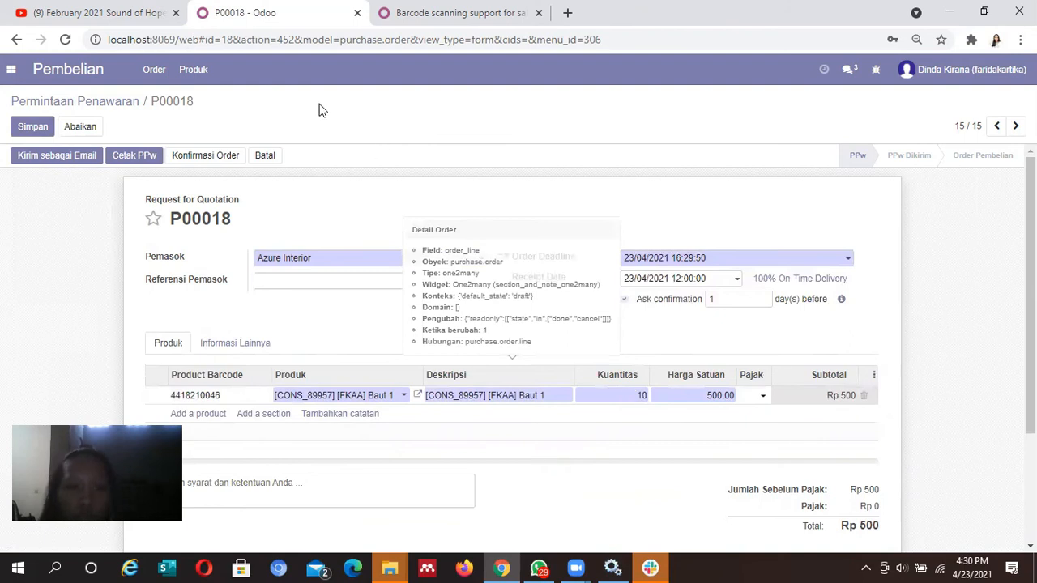
left_click(44, 128)
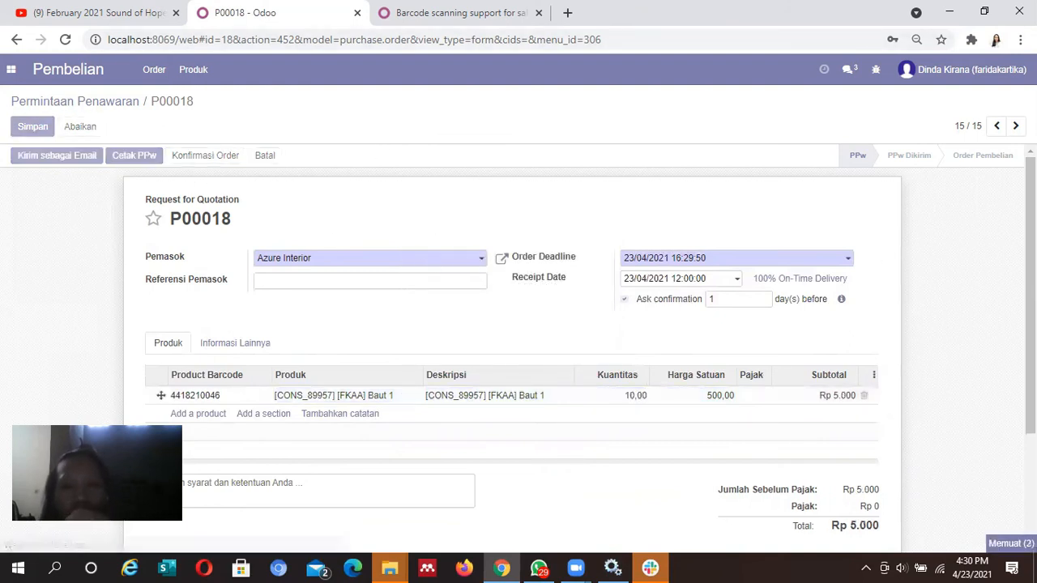
scroll(518, 348, "down", 3)
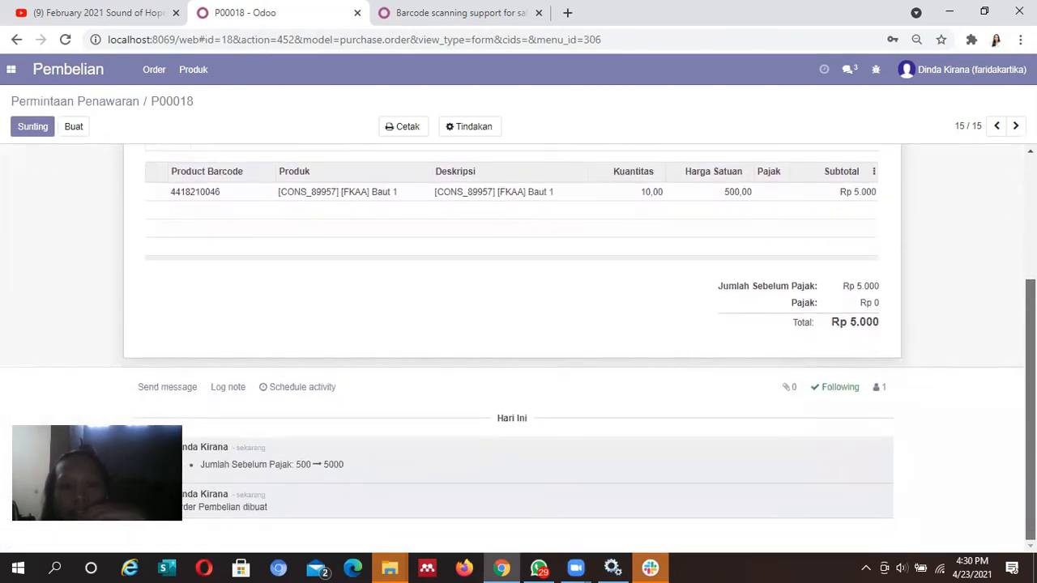
scroll(518, 349, "up", 3)
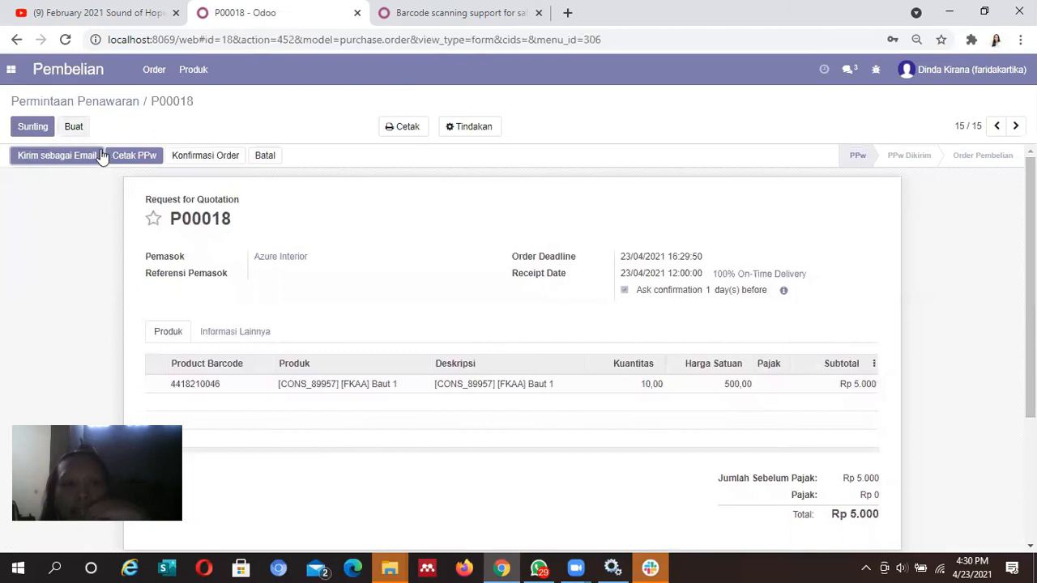
Confirm P00018 as a purchase order; the vendor bill attempt fails with no invoiceable lines
left_click(185, 161)
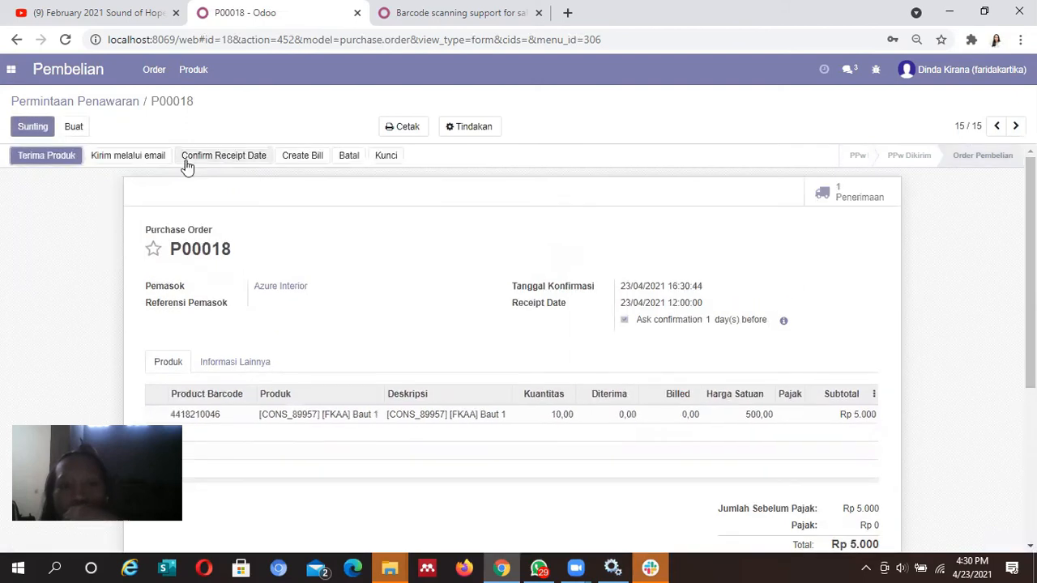
left_click(314, 164)
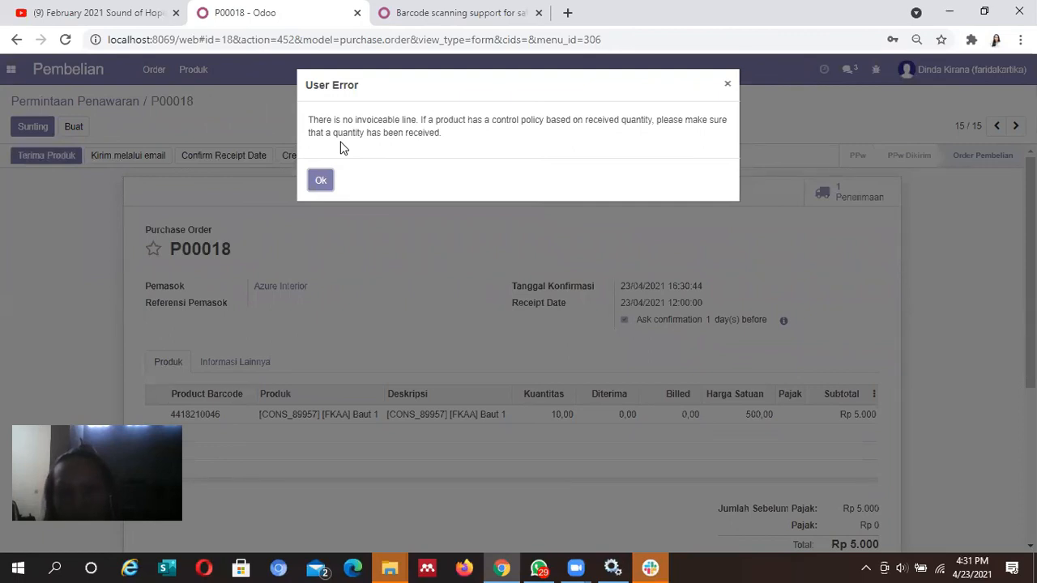
left_click(322, 180)
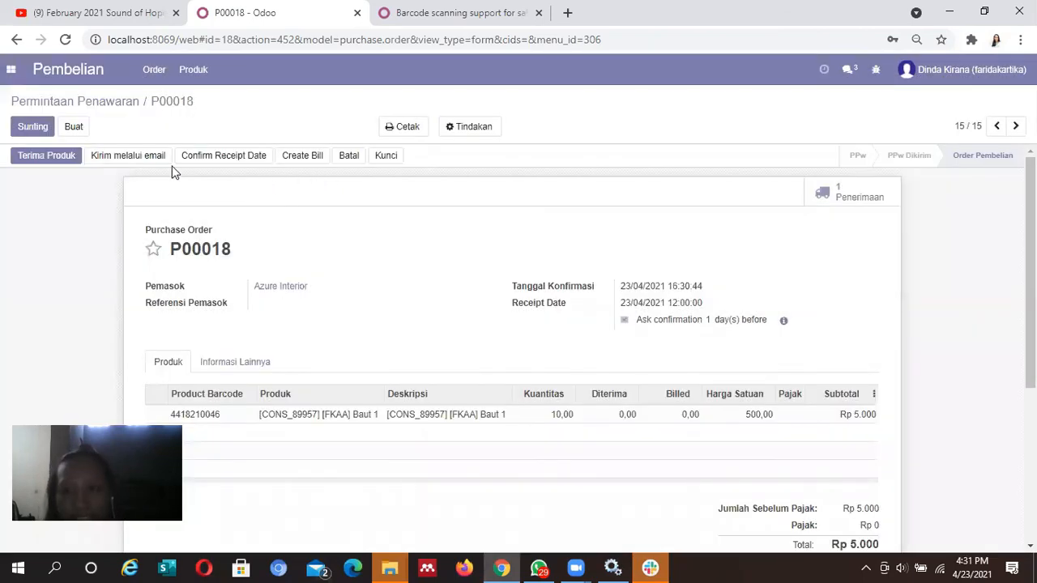
left_click(977, 72)
Log out, sign in as the other salesperson, and open quotation S00028 for PT.KITA
left_click(950, 199)
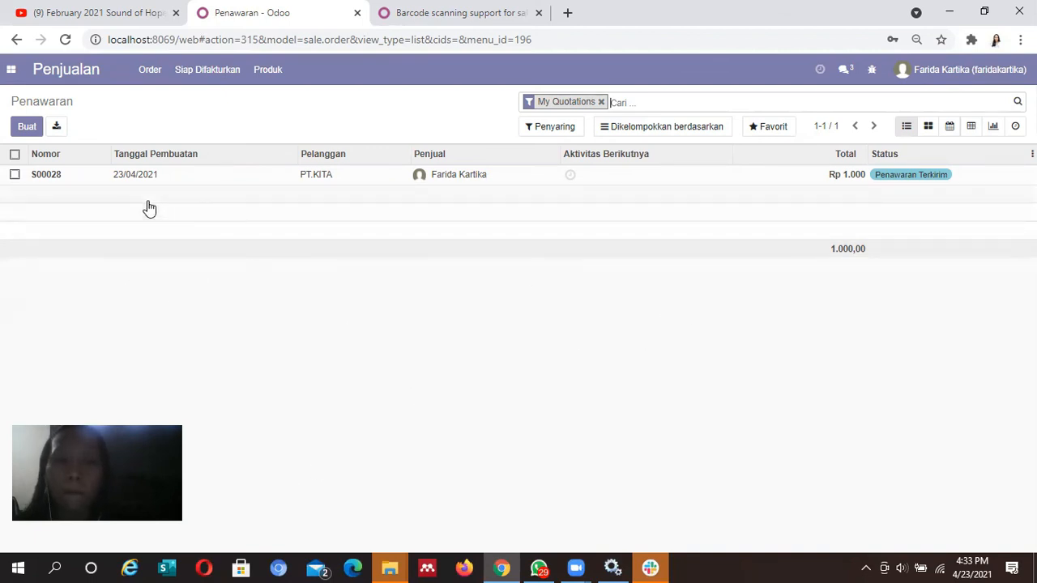
mouse_move(205, 164)
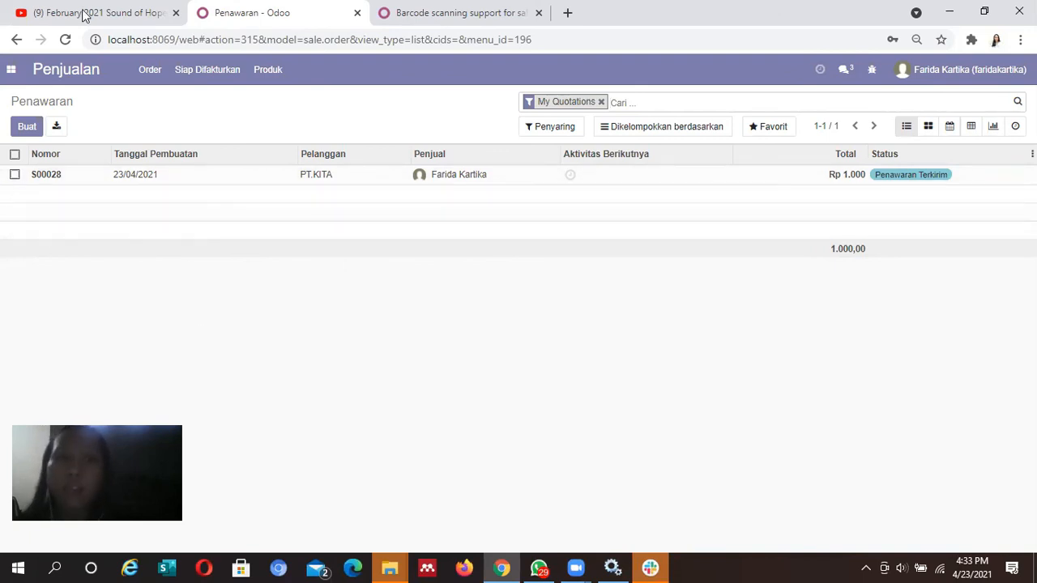
left_click(190, 179)
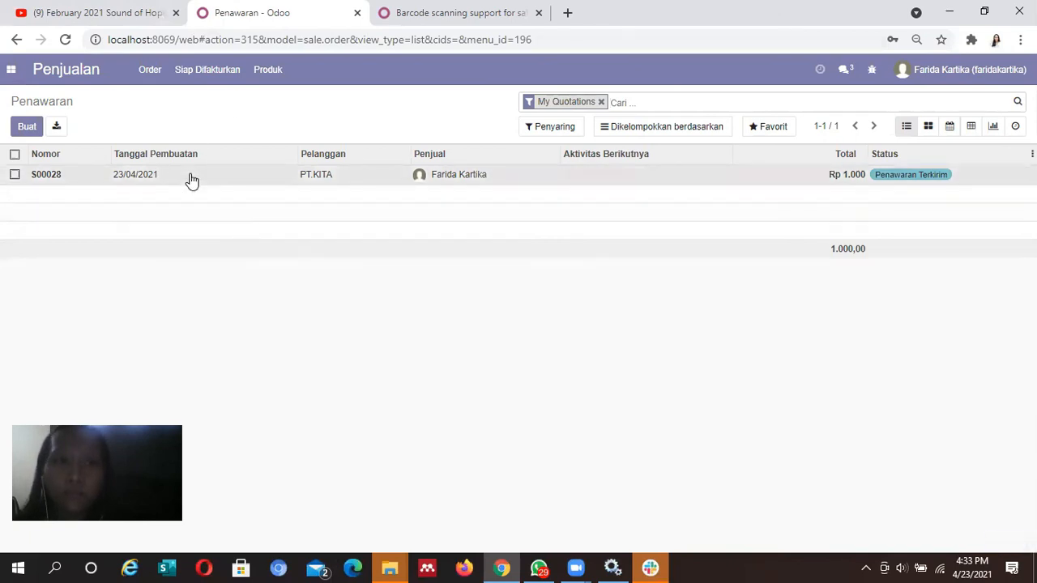
left_click(160, 187)
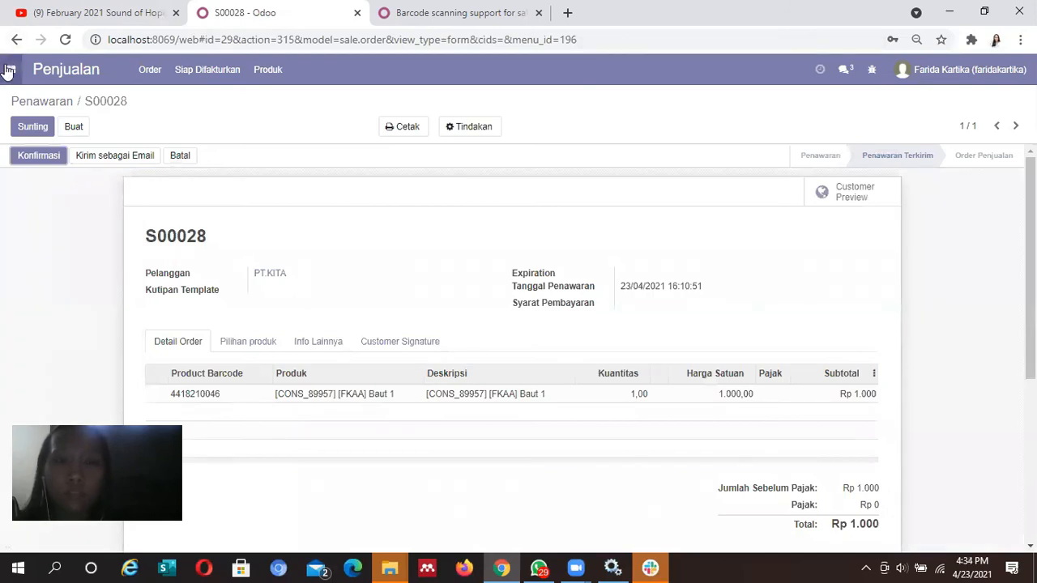
Confirm quotation S00028 for PT.KITA into a sales order
scroll(519, 348, "down", 1)
scroll(518, 348, "up", 1)
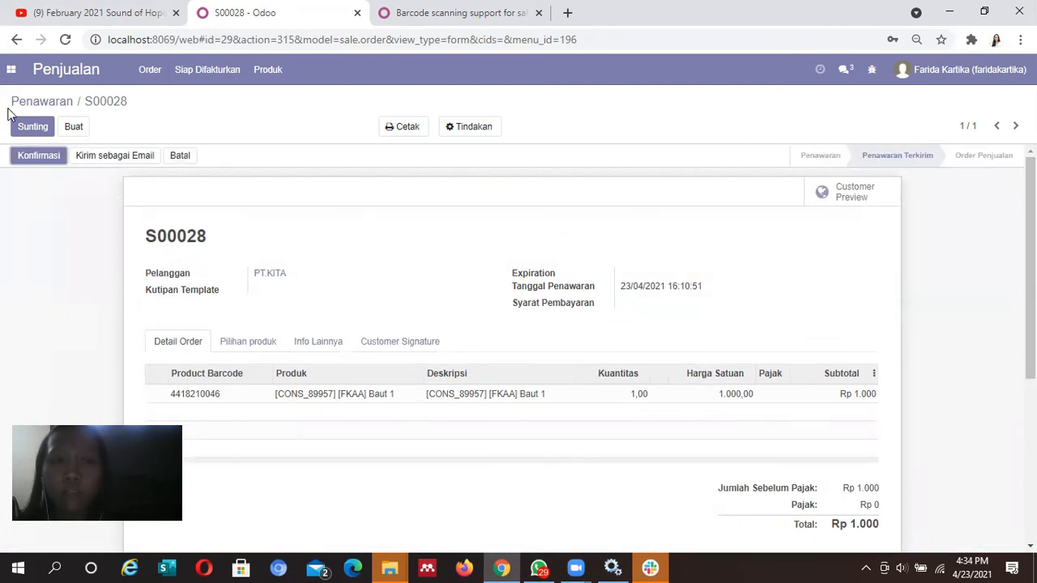
left_click(33, 162)
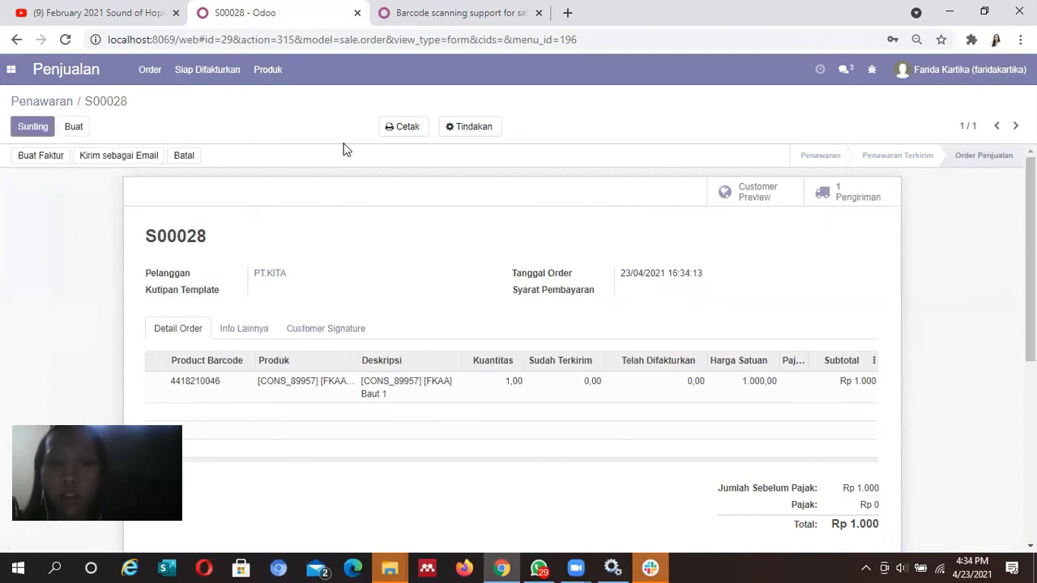
left_click(36, 157)
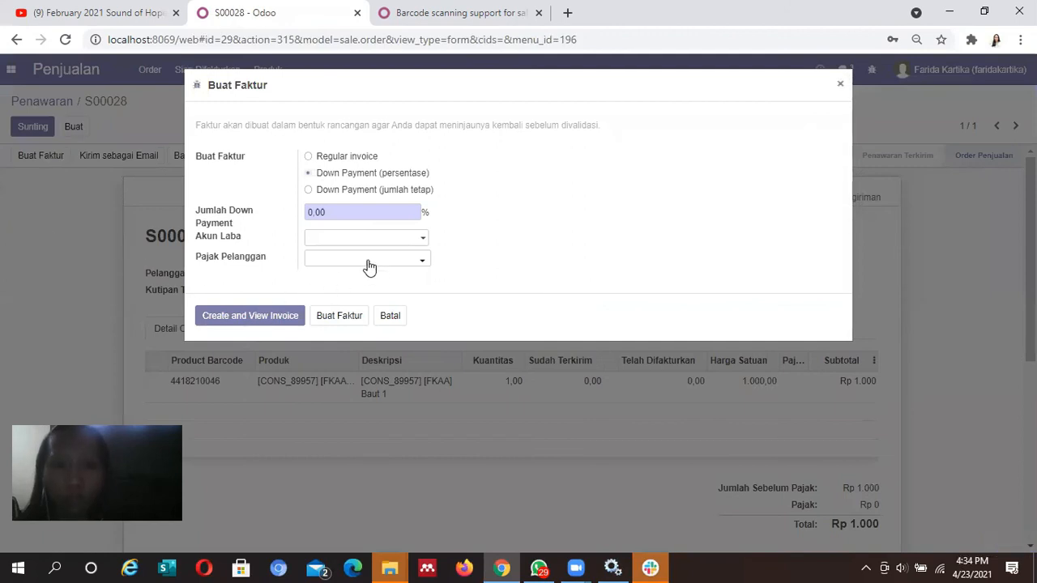
left_click(310, 157)
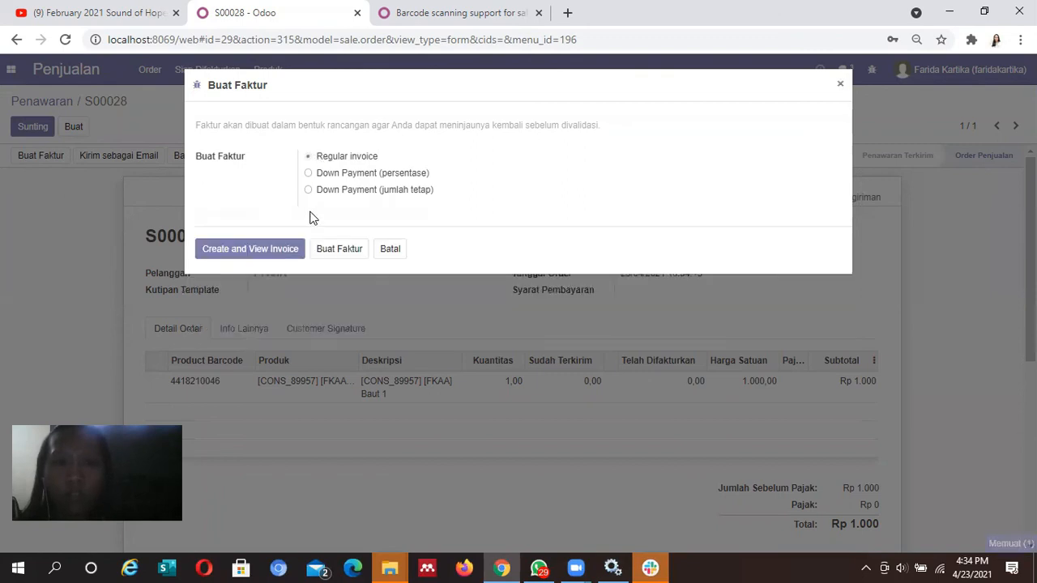
left_click(287, 248)
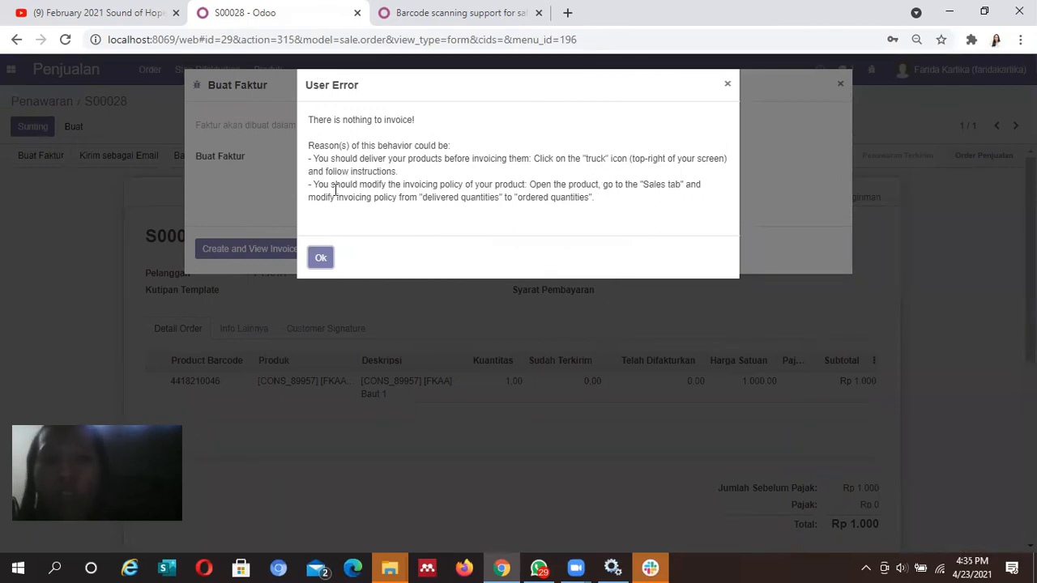
left_click(319, 256)
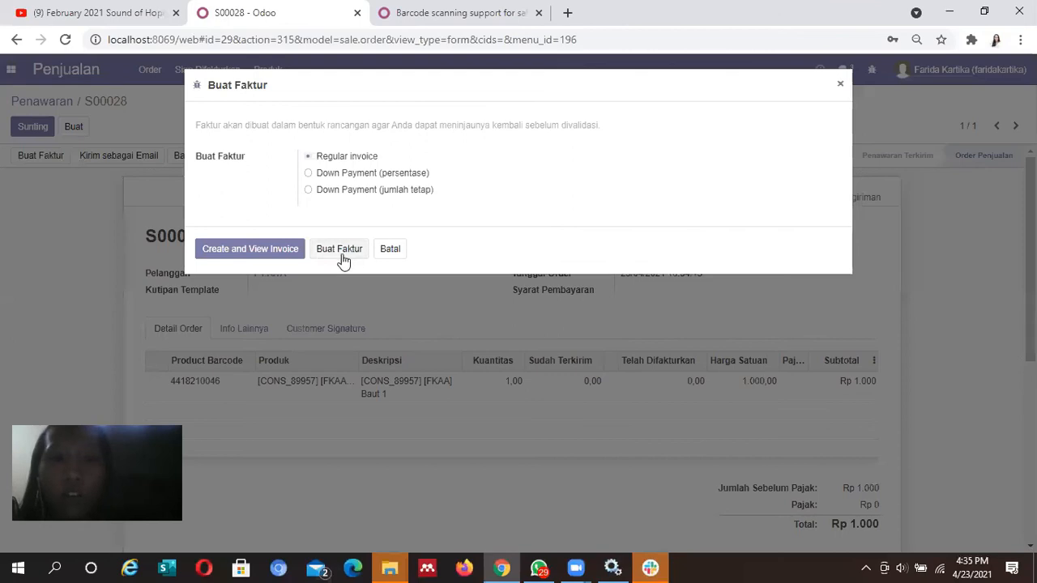
left_click(844, 84)
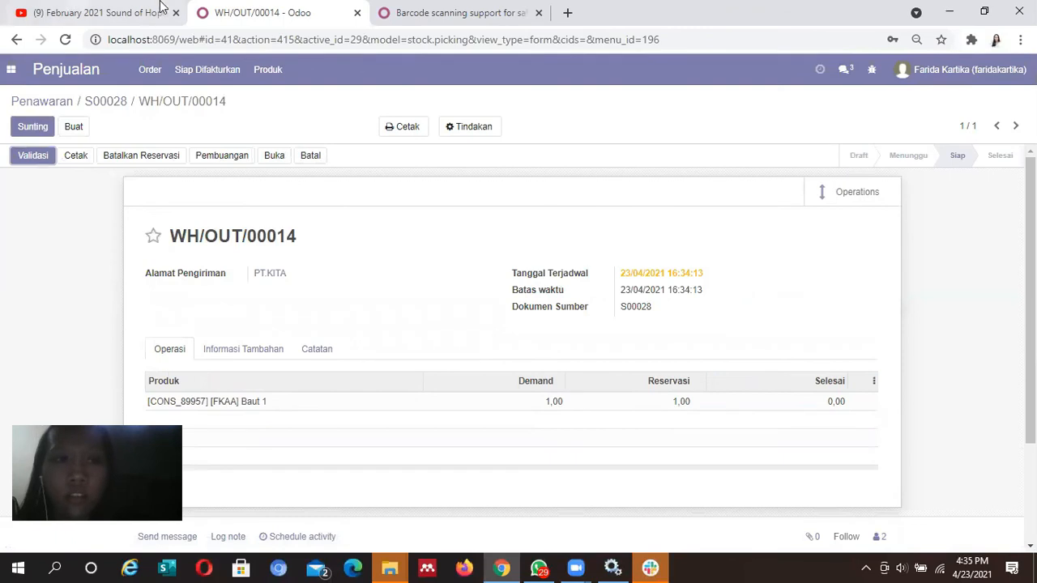
Set 1 done for Baut 1 on WH/OUT/00014, save, and validate the delivery
left_click(40, 158)
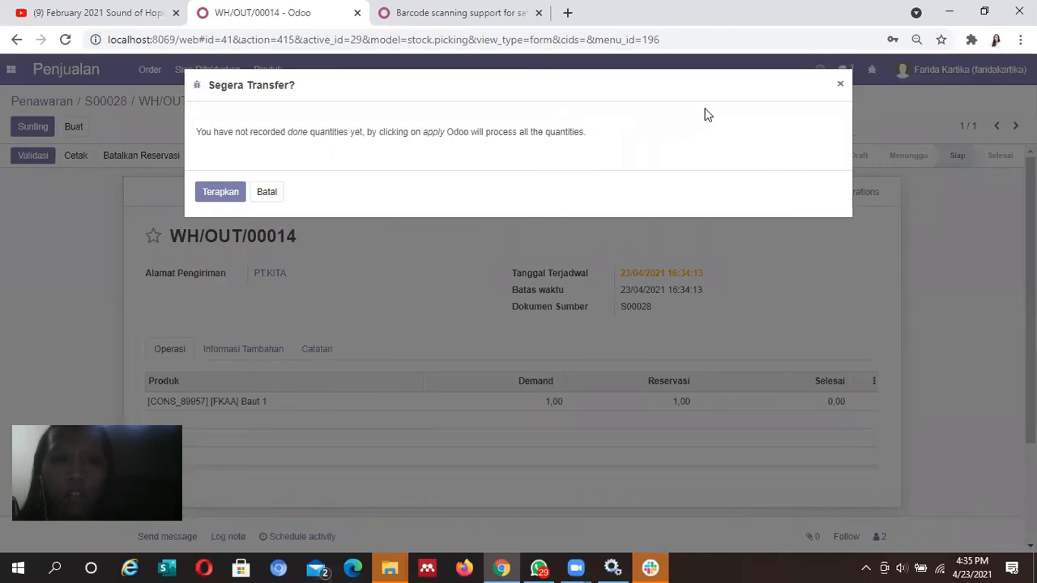
left_click(839, 86)
left_click(25, 128)
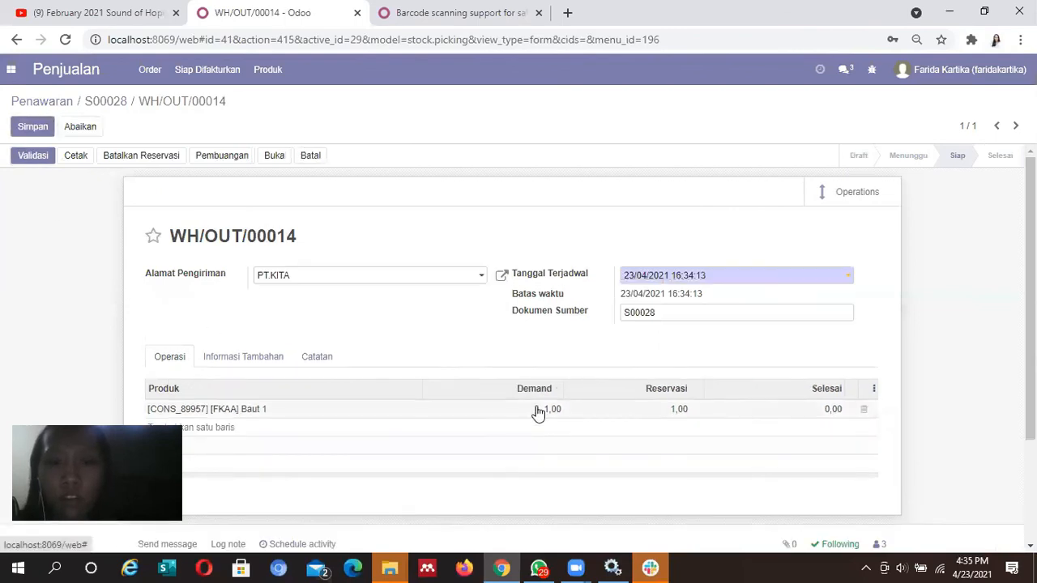
left_click(537, 410)
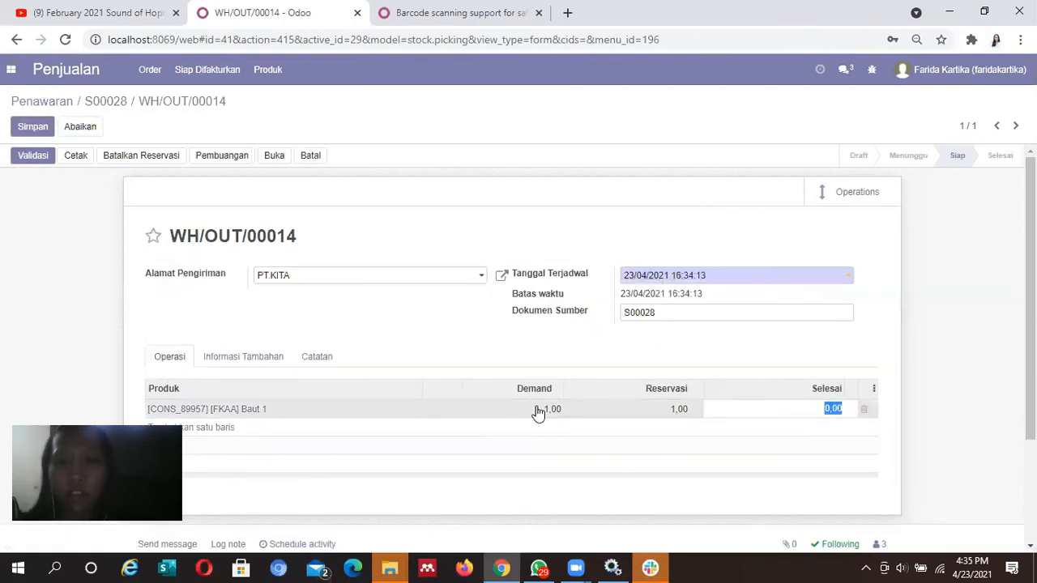
type("1")
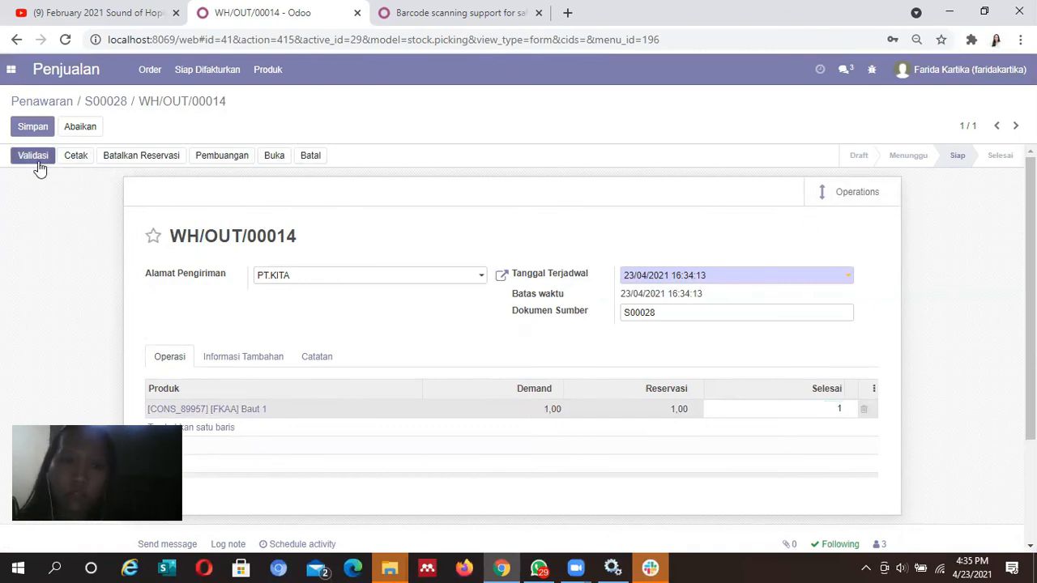
left_click(42, 126)
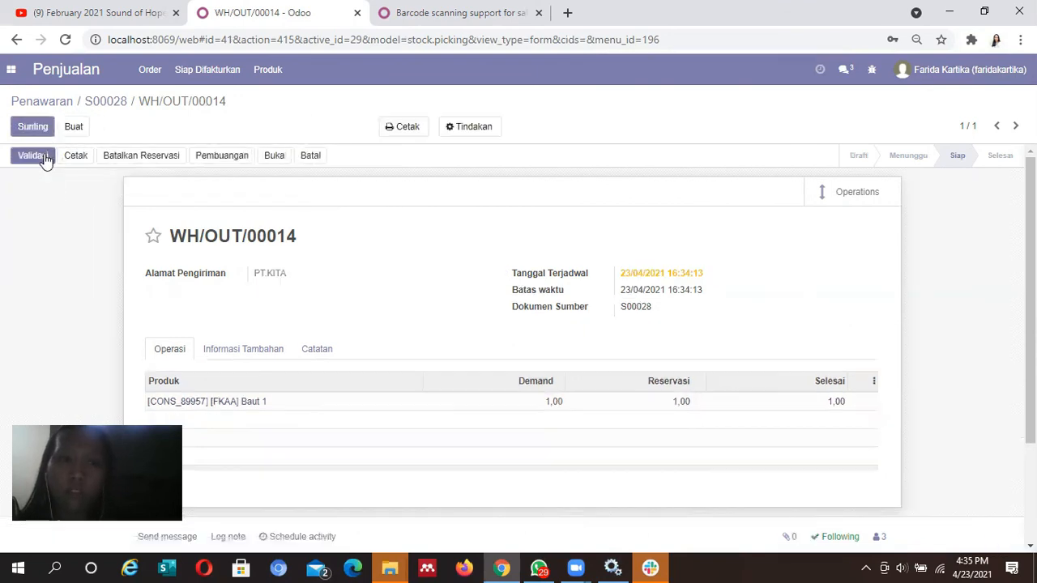
left_click(46, 157)
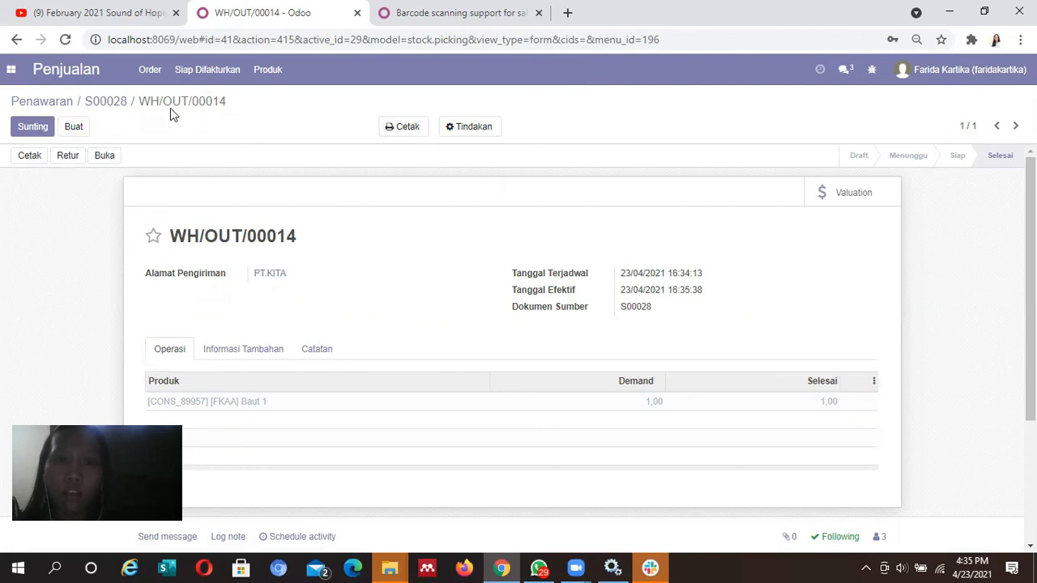
left_click(150, 70)
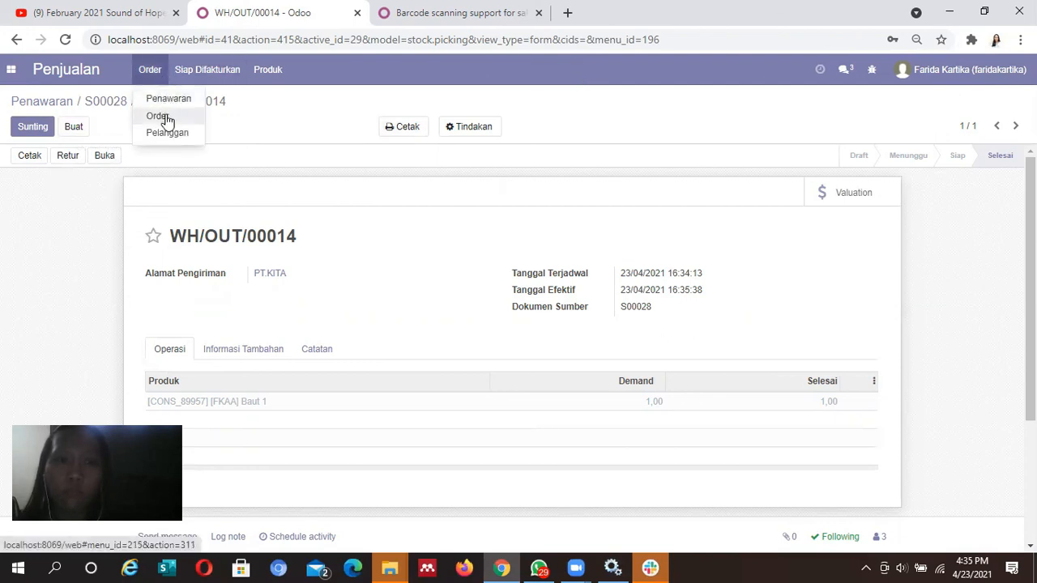
Create a regular invoice for sales order S00028 from the orders ready to invoice
mouse_move(212, 75)
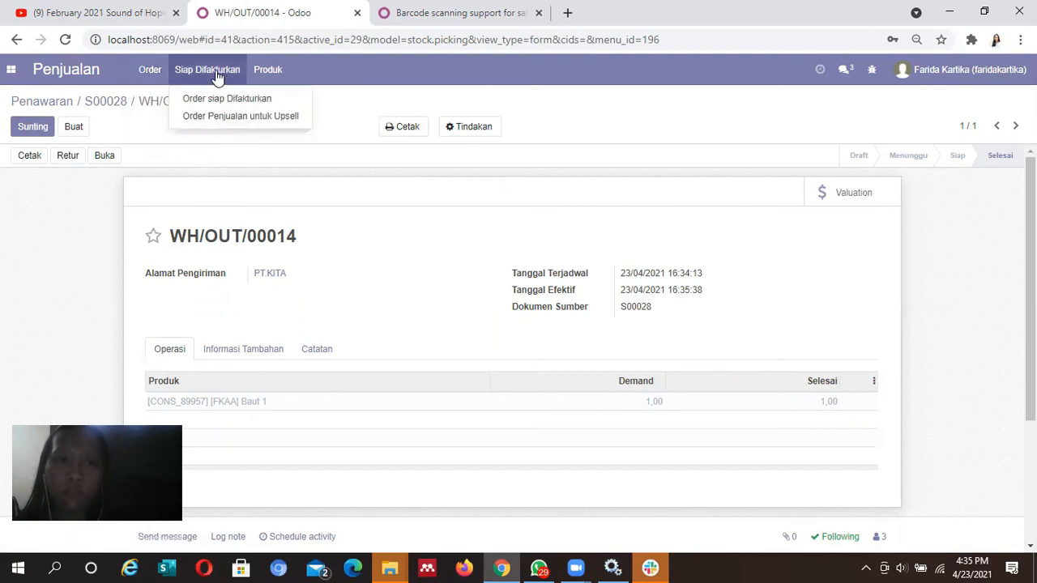
left_click(223, 101)
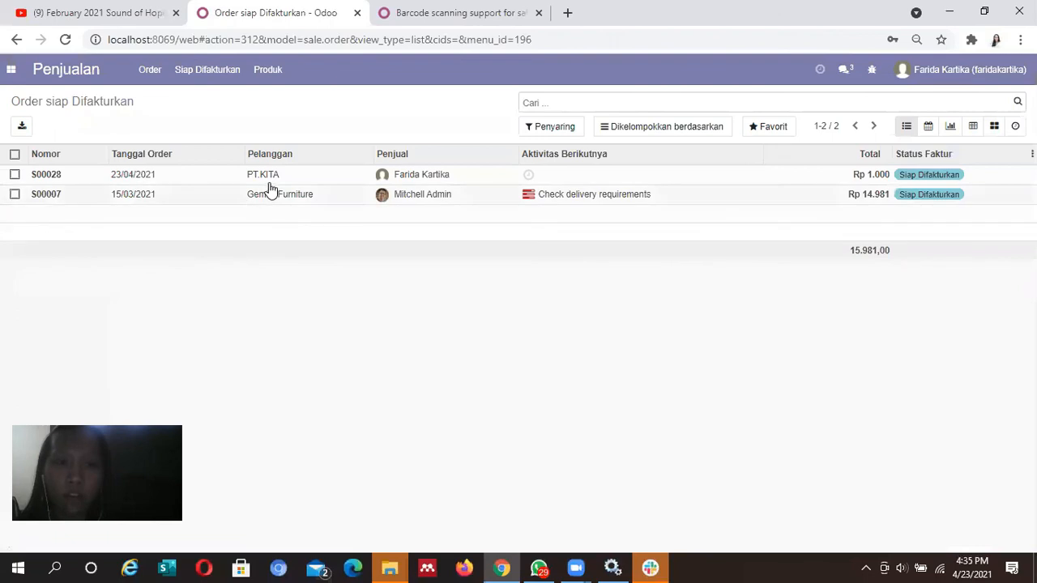
left_click(296, 178)
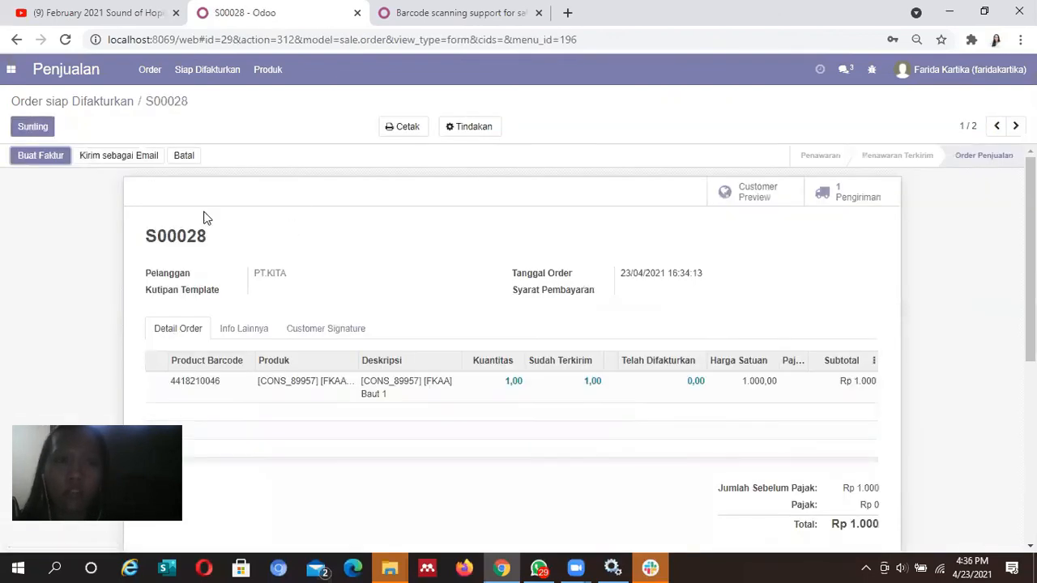
left_click(40, 159)
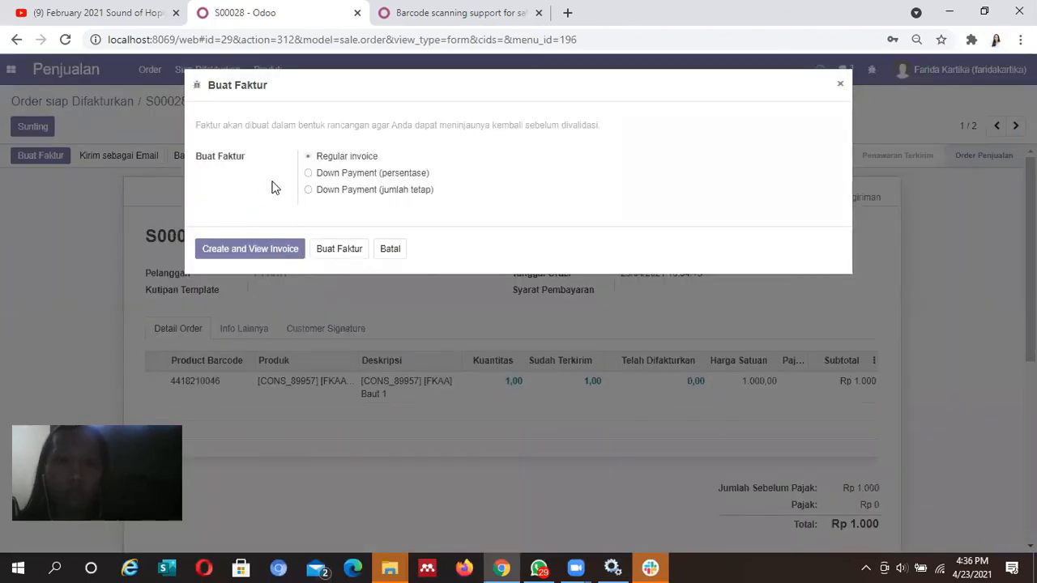
left_click(240, 257)
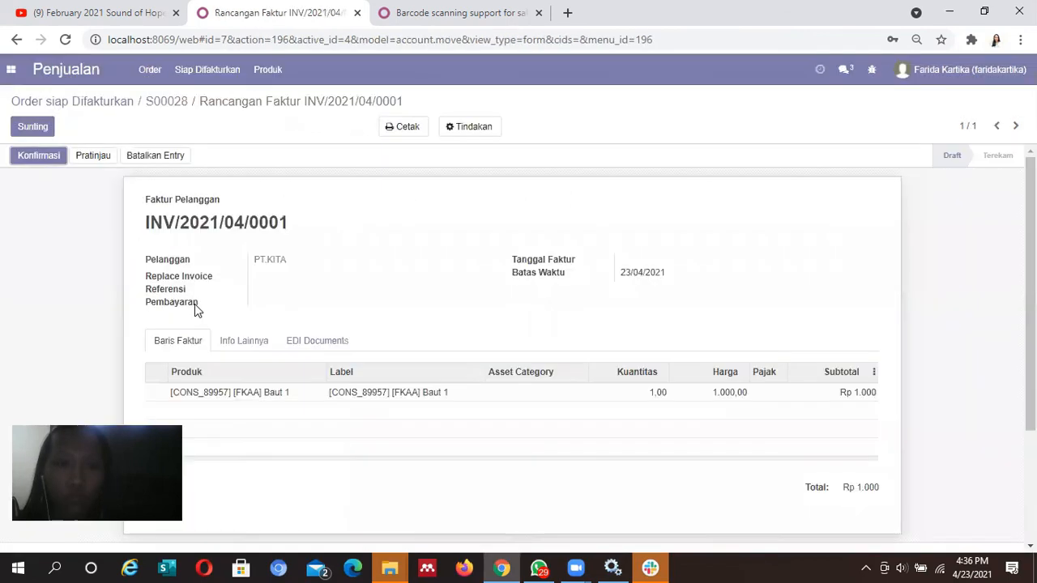
Post draft invoice INV/2021/04/0001 for PT.KITA, leaving Rp 1.000 unpaid
left_click_drag(1030, 227, 1030, 322)
scroll(1030, 322, "up", 2)
left_click(32, 156)
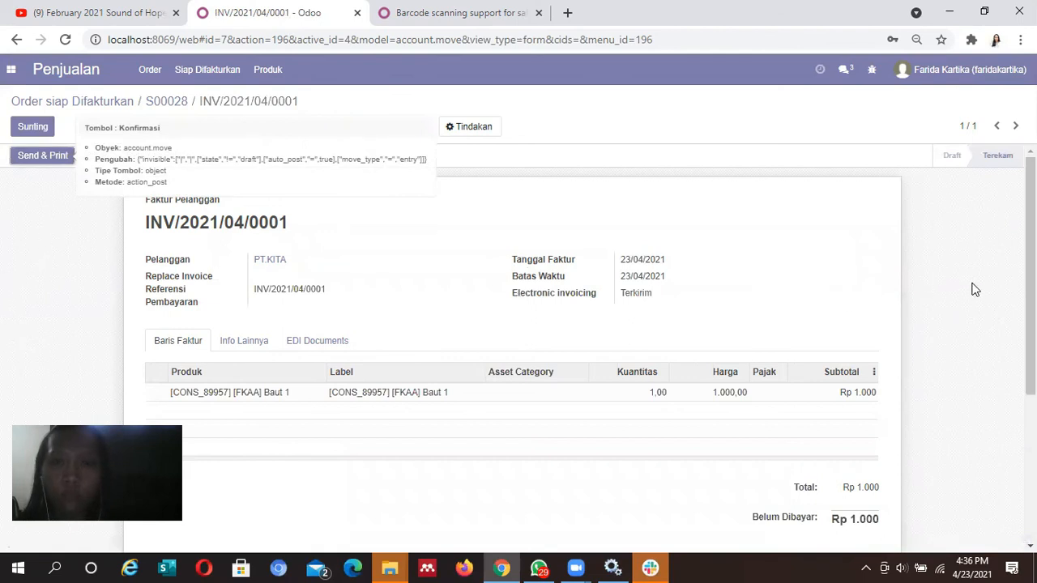
scroll(979, 298, "down", 3)
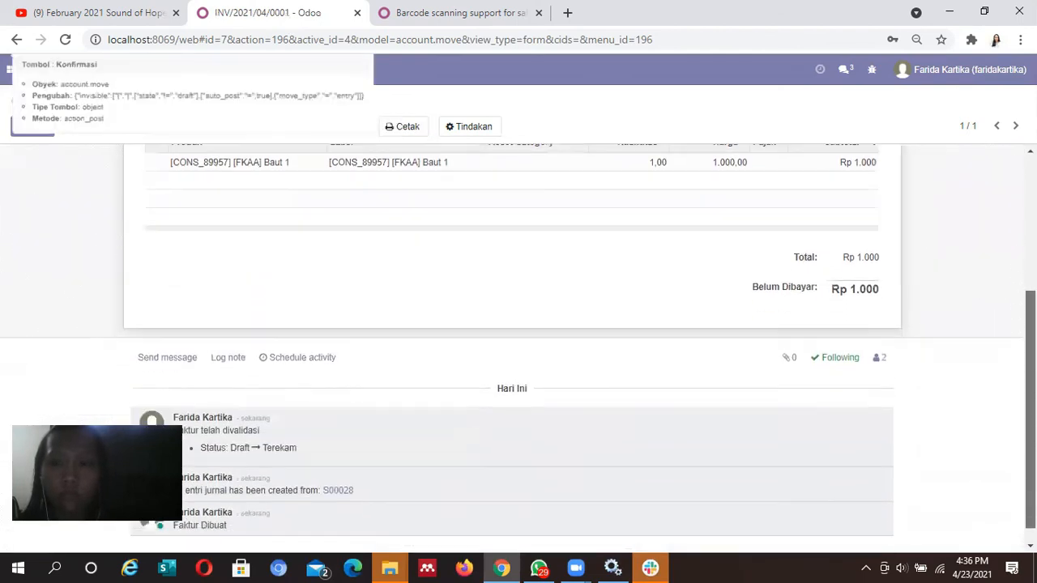
scroll(251, 86, "up", 3)
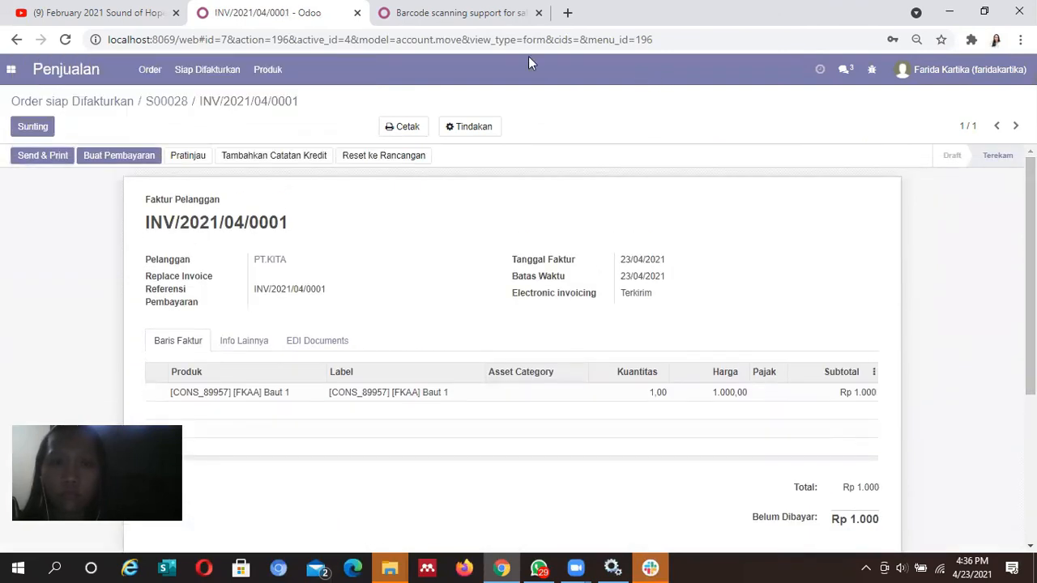
left_click(940, 69)
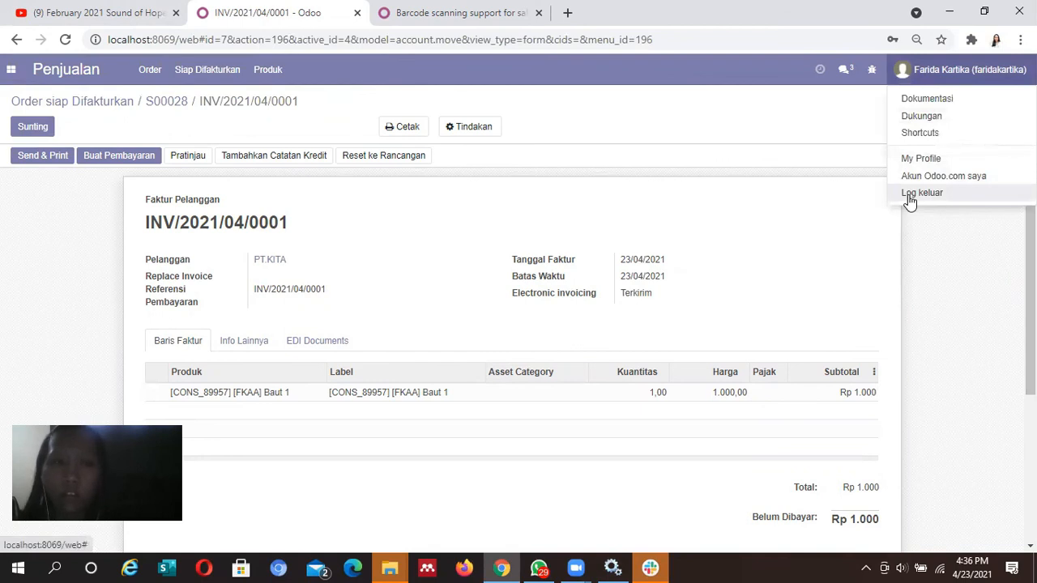
Sign out, then log back in with the saved login email and the account password
left_click(909, 200)
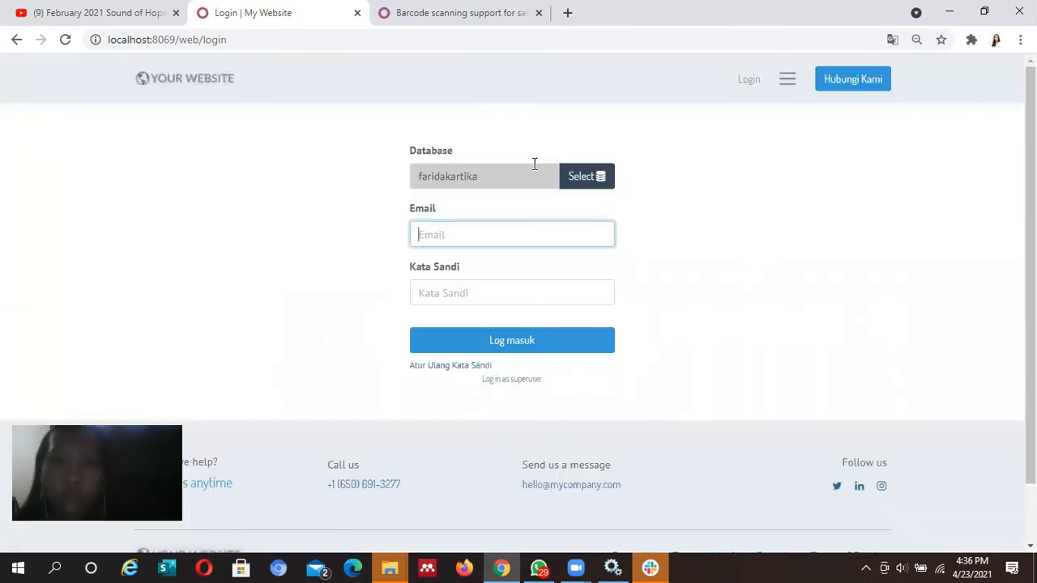
left_click(481, 232)
type("din")
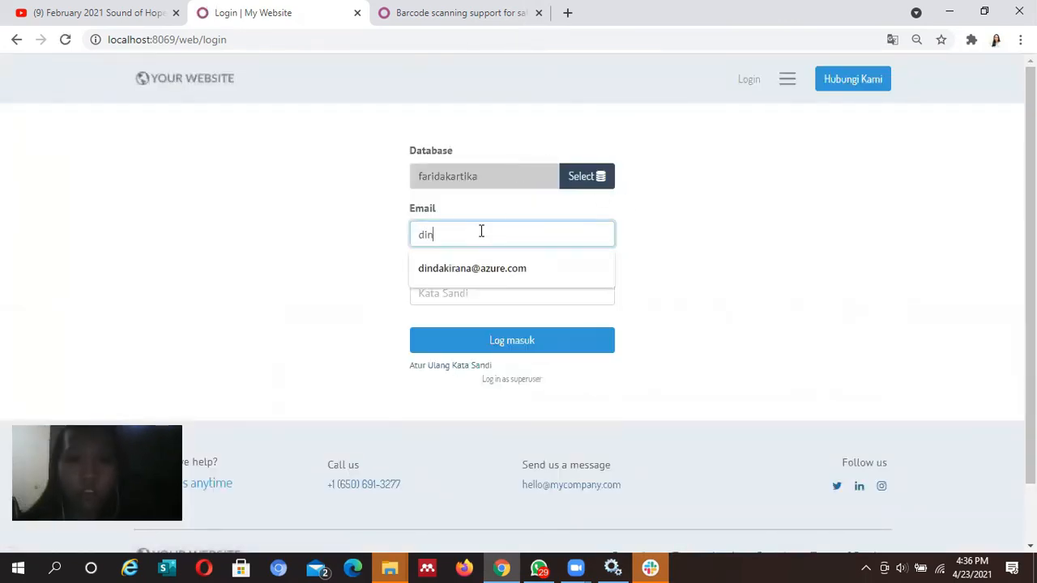
left_click(484, 271)
left_click(476, 285)
type("•••")
key("BackSpace")
key("BackSpace")
type("•••••••")
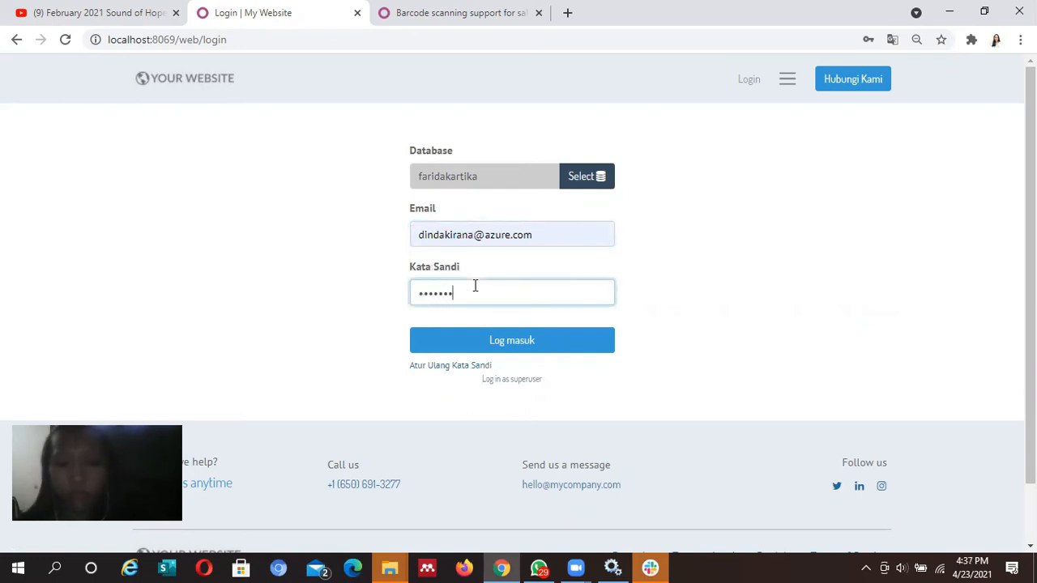
key("Return")
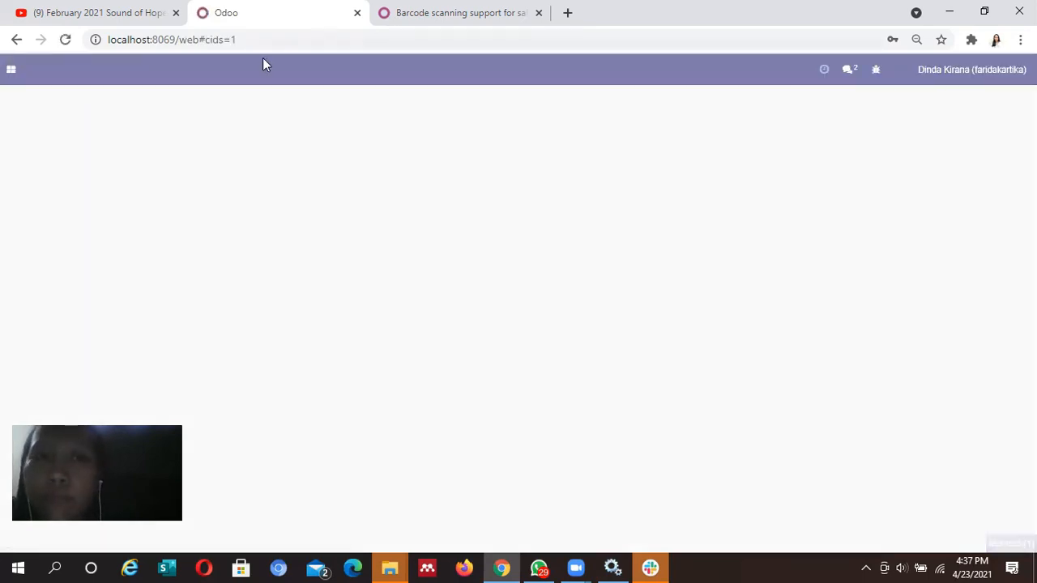
Open Azure Interior's purchase order P00018 (10 Baut 1, none received) in Pembelian
left_click(10, 70)
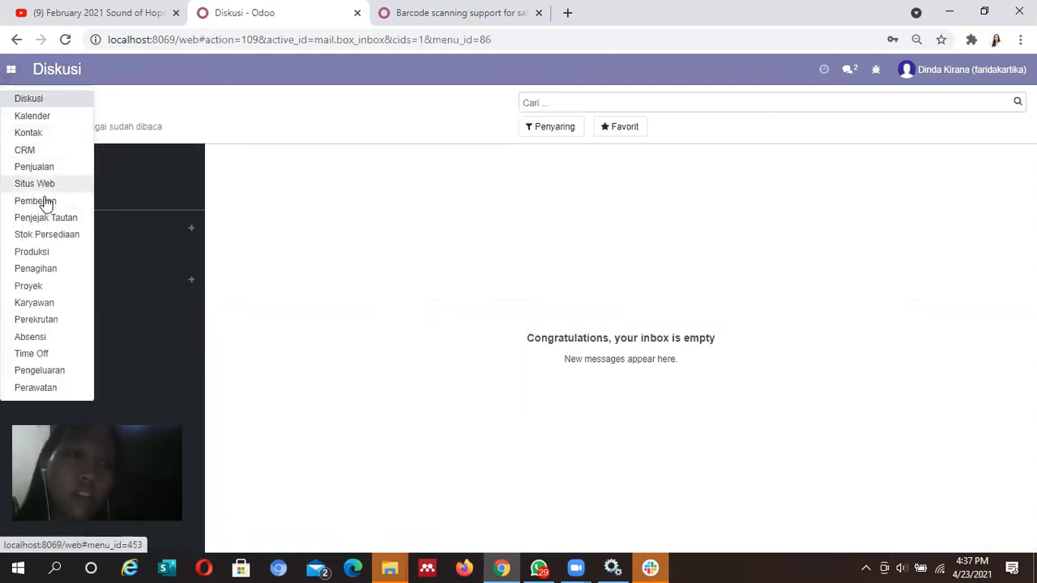
left_click(47, 201)
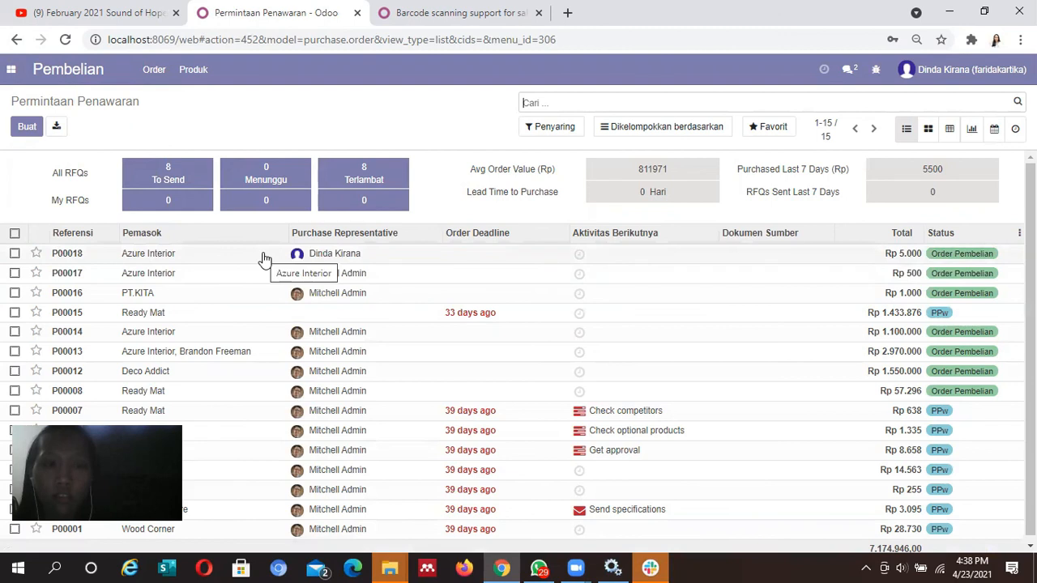
left_click(174, 379)
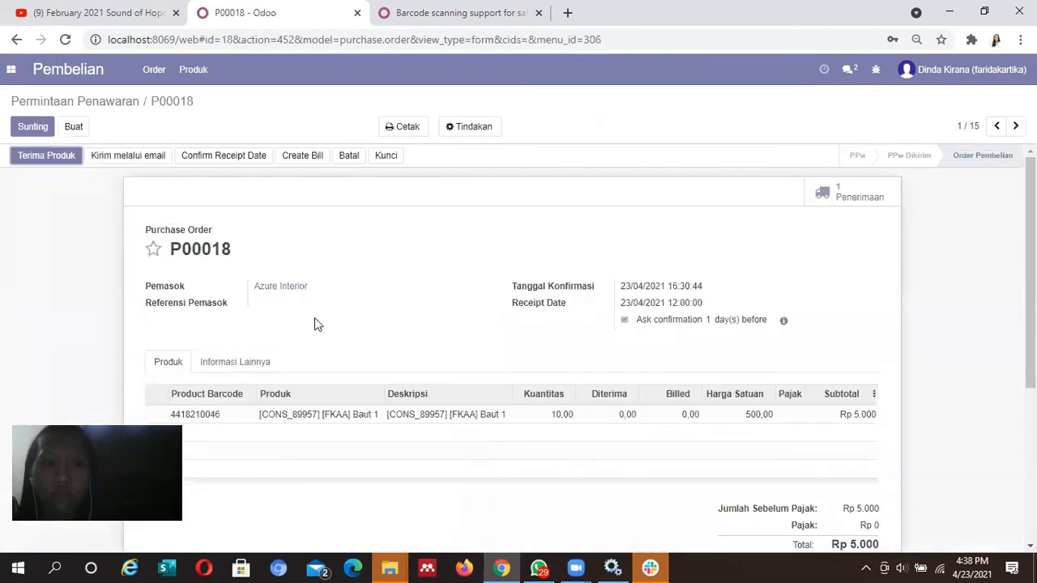
scroll(976, 252, "down", 1)
scroll(976, 252, "up", 1)
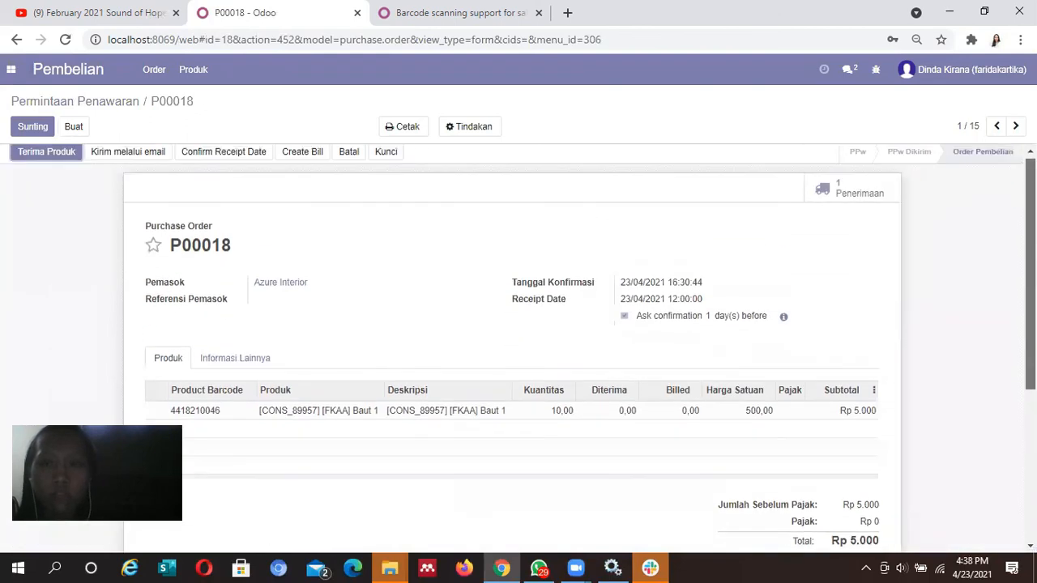
Receive 1 unit of Baut 1 on receipt WH/IN/00013, validating with a backorder for the rest
left_click(832, 199)
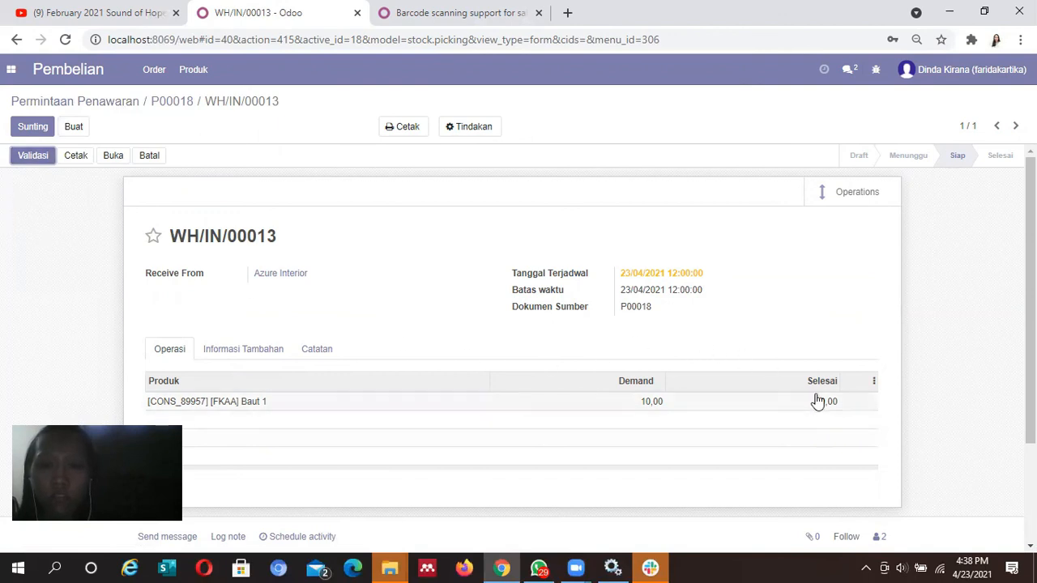
left_click(13, 127)
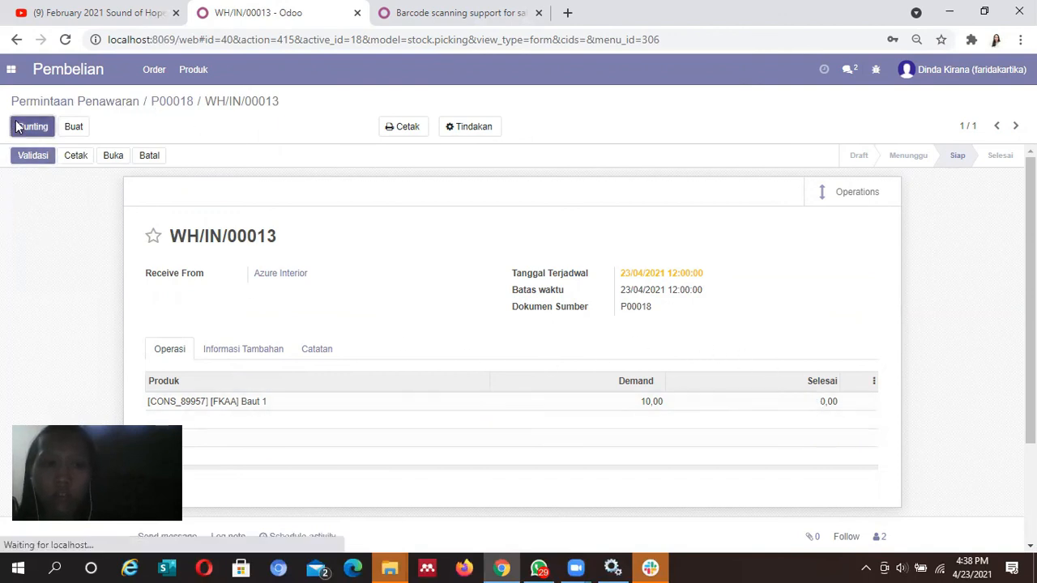
left_click(829, 411)
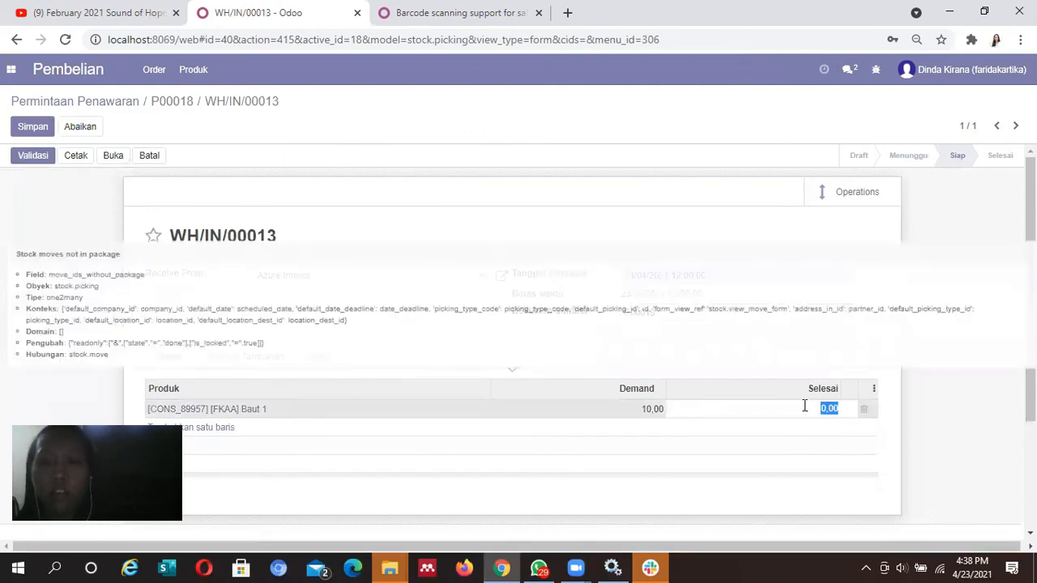
type("1")
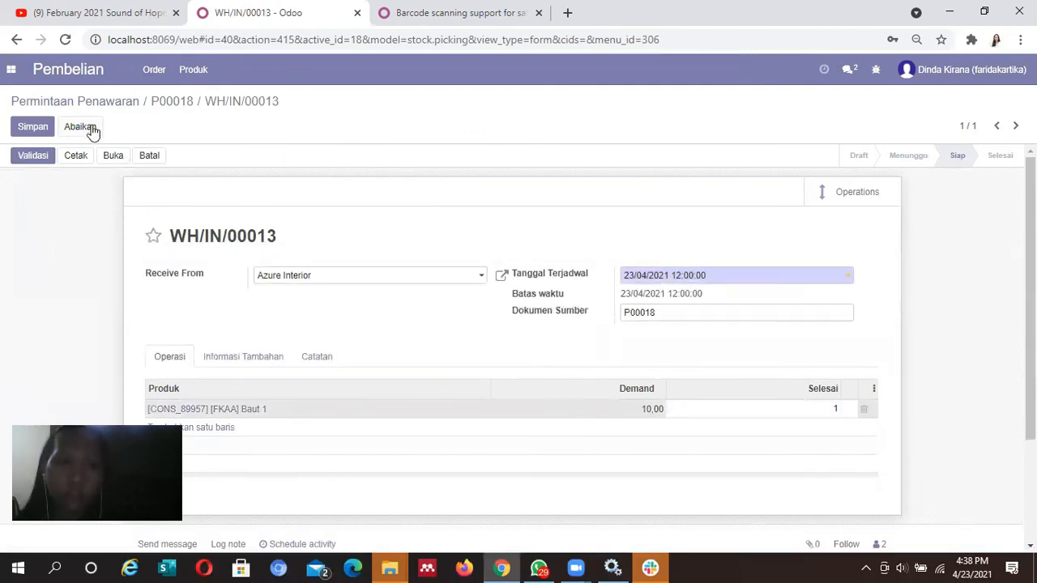
left_click(41, 155)
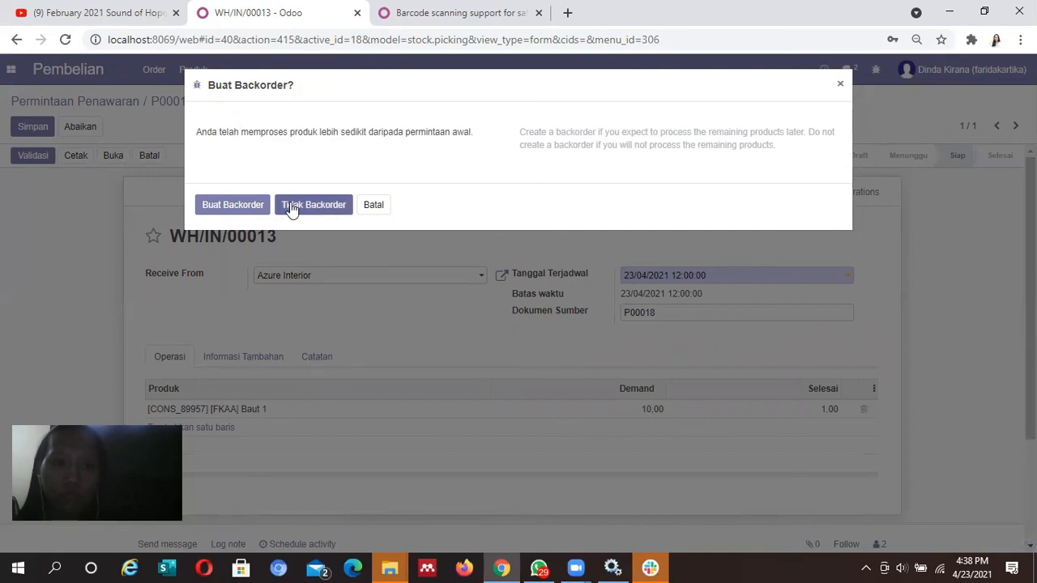
left_click(242, 204)
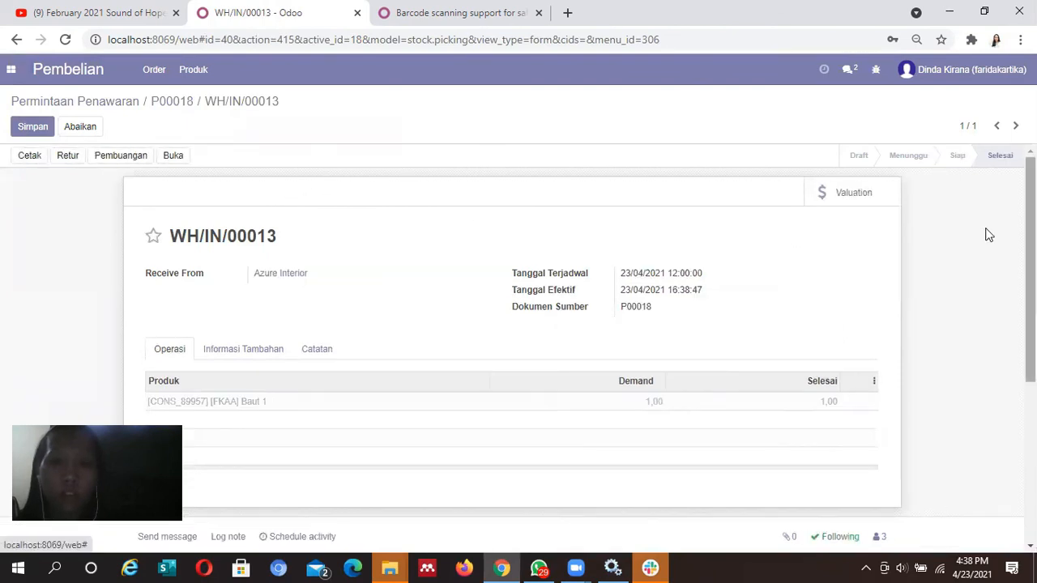
left_click(33, 128)
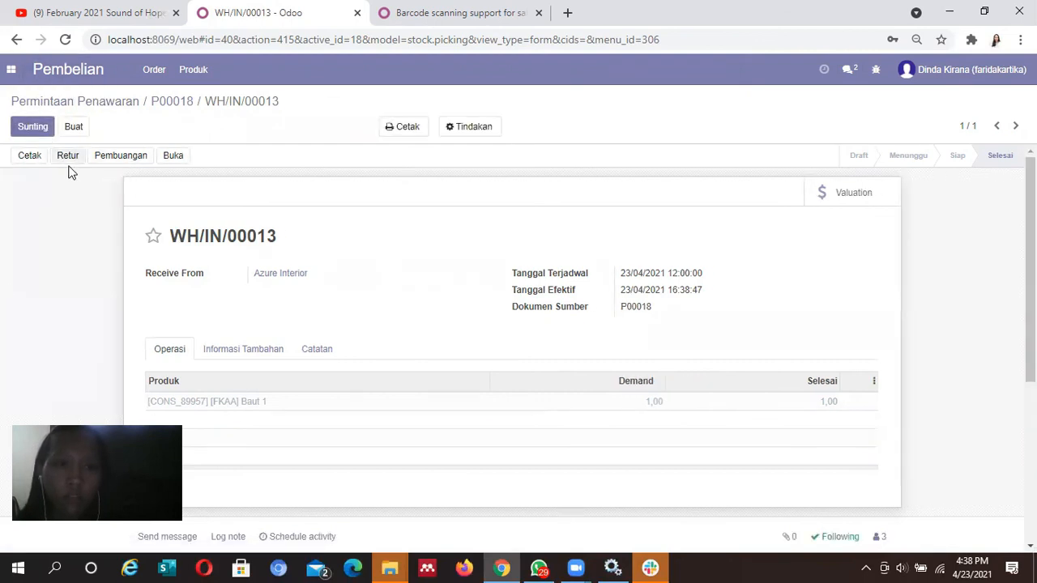
left_click(152, 71)
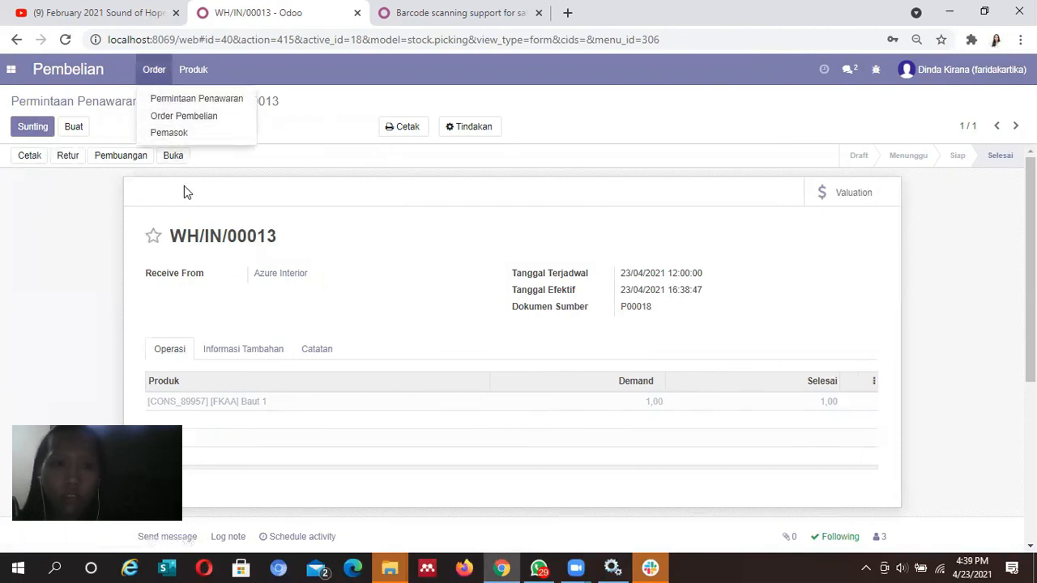
Open purchase order P00018 from the confirmed purchase orders list
left_click(273, 164)
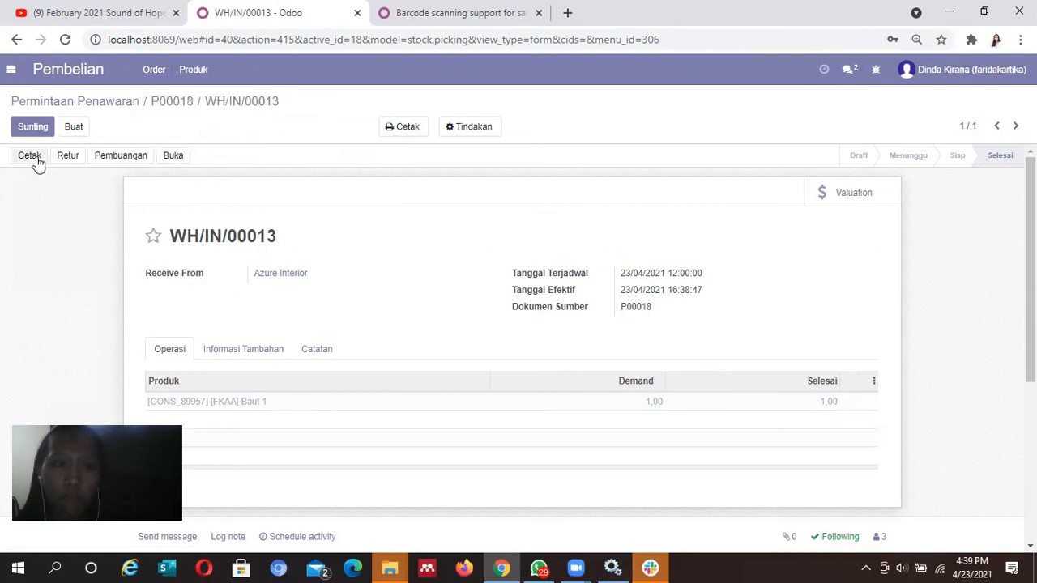
left_click(161, 73)
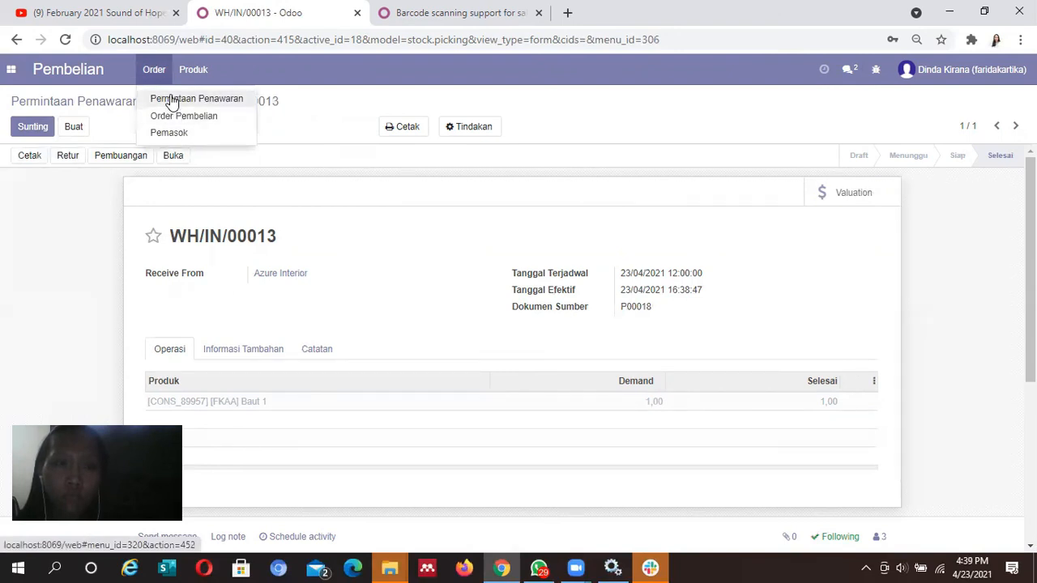
left_click(178, 122)
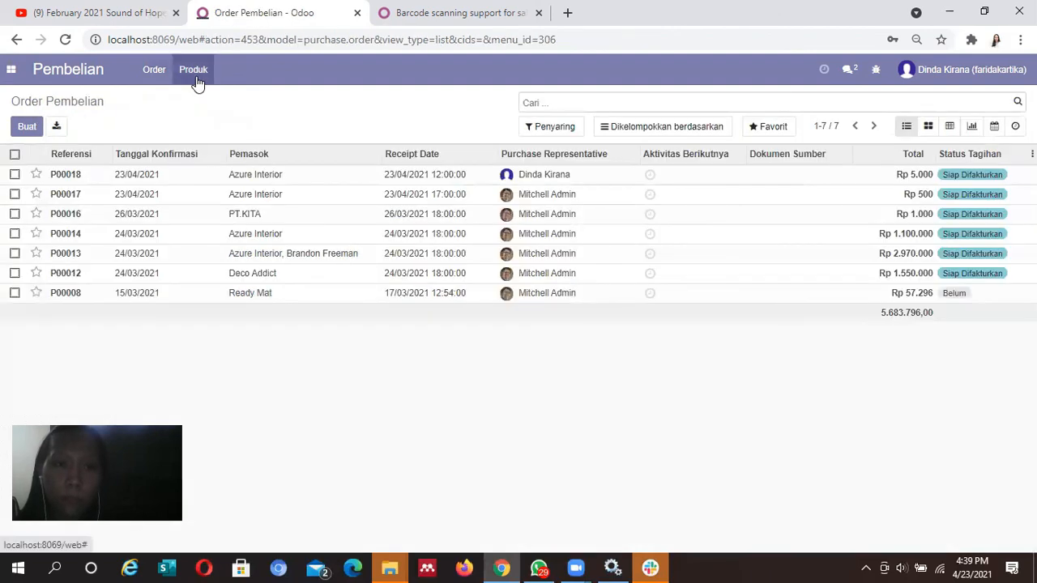
left_click(459, 186)
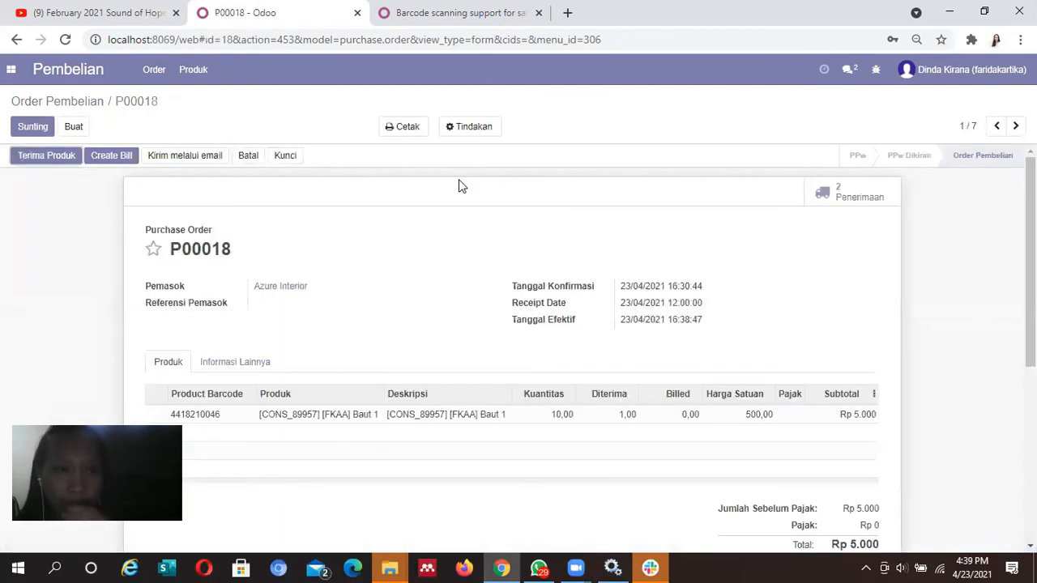
Create and confirm vendor bill TAGIH/2021/04/0002 for 1 Baut 1, Rp 500
left_click(121, 162)
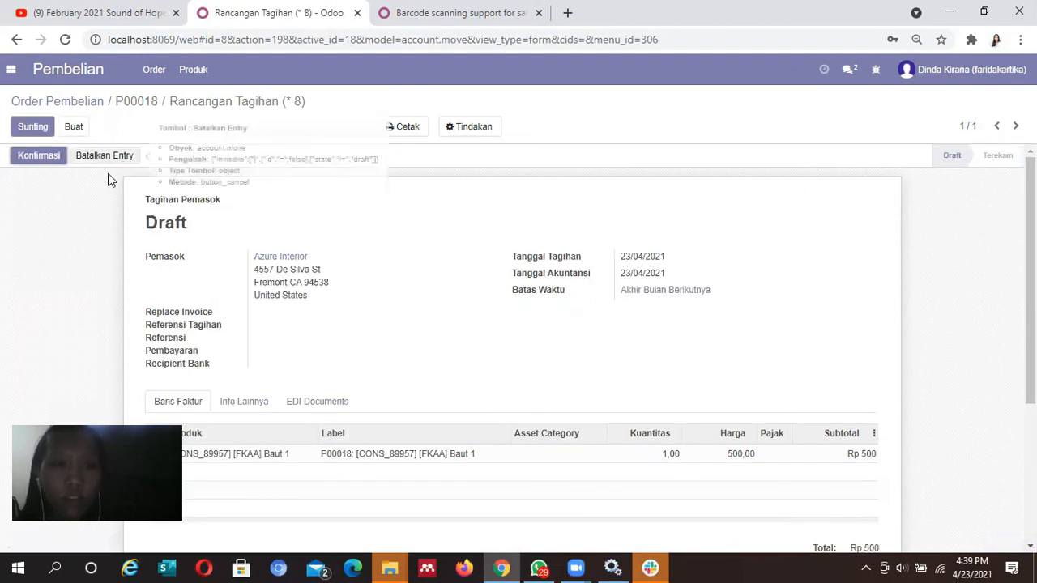
left_click(25, 156)
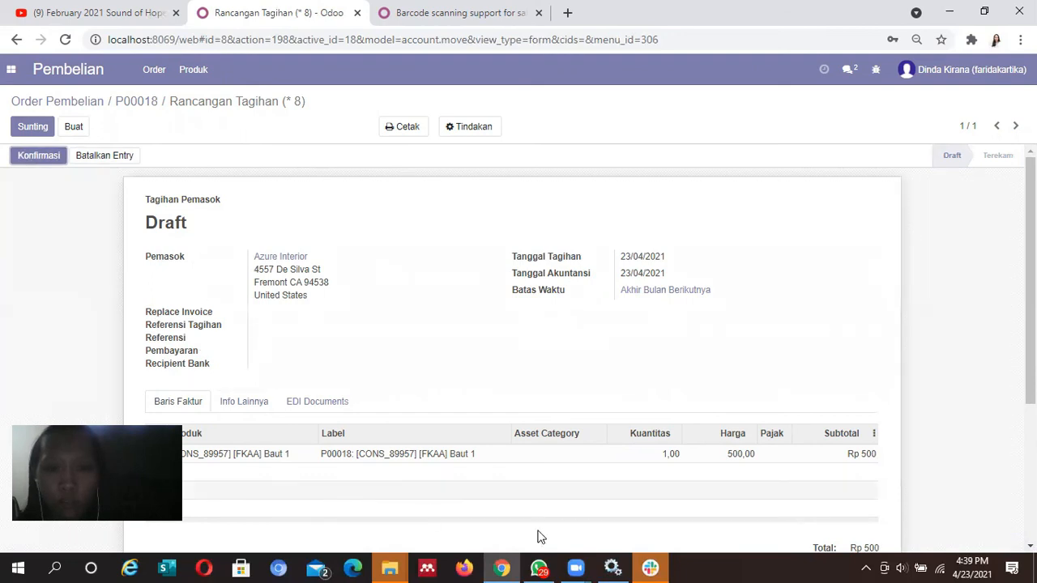
left_click(41, 156)
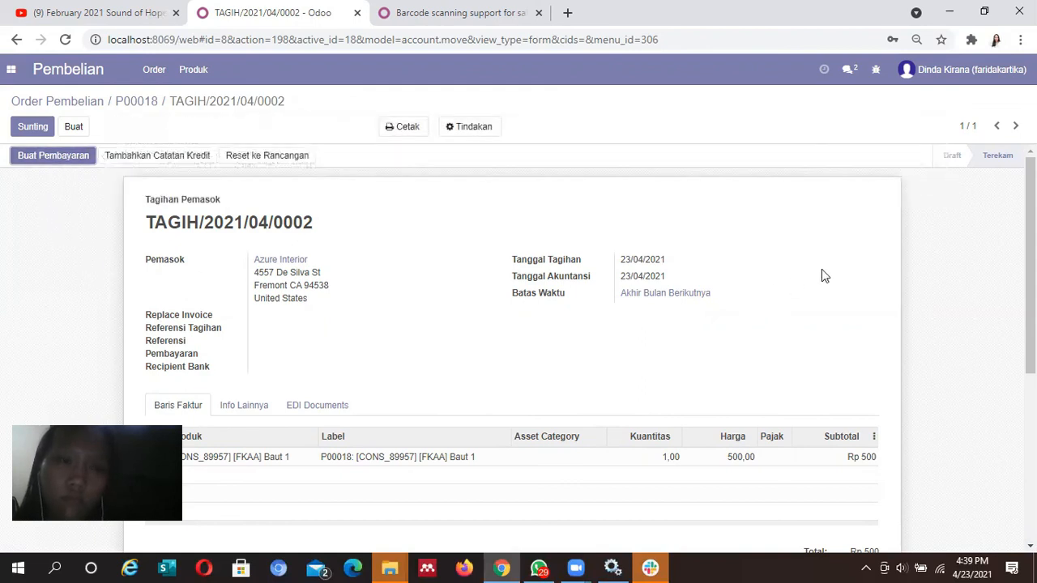
scroll(822, 269, "down", 1)
scroll(996, 296, "down", 2)
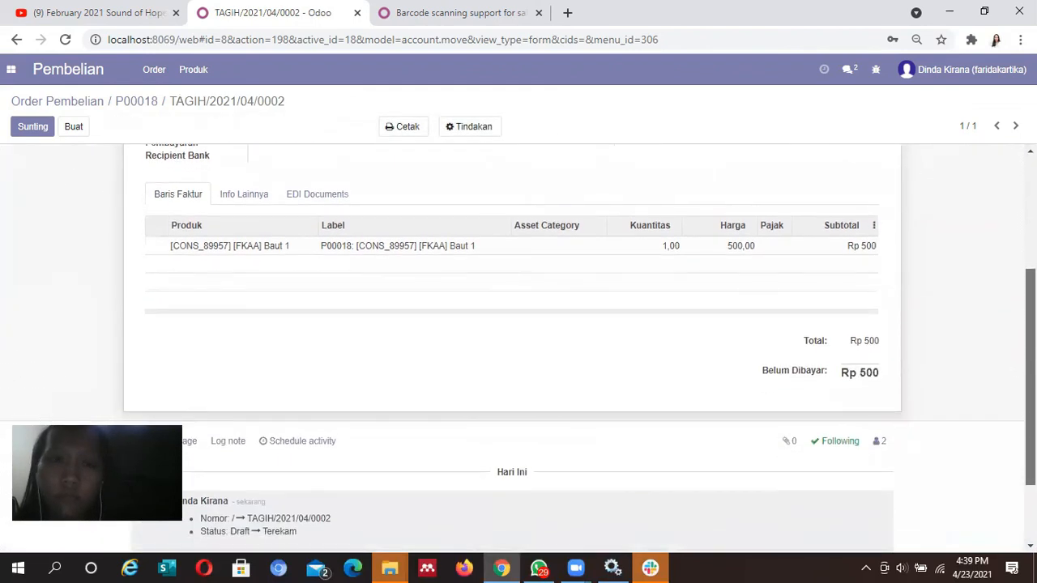
scroll(997, 243, "up", 5)
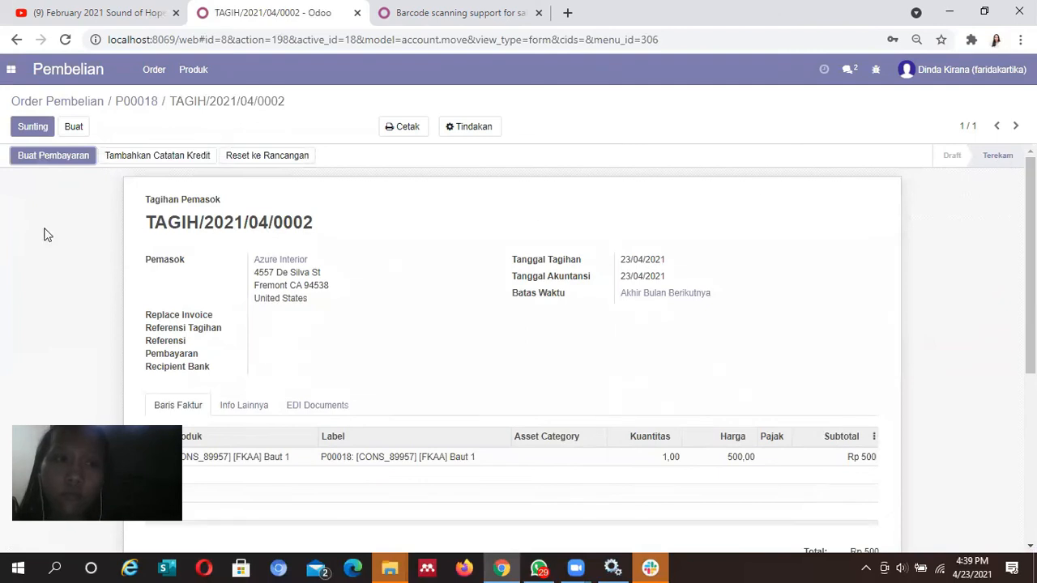
Pay the Rp 500 vendor bill through the Bank journal so it shows Lunas
left_click(71, 157)
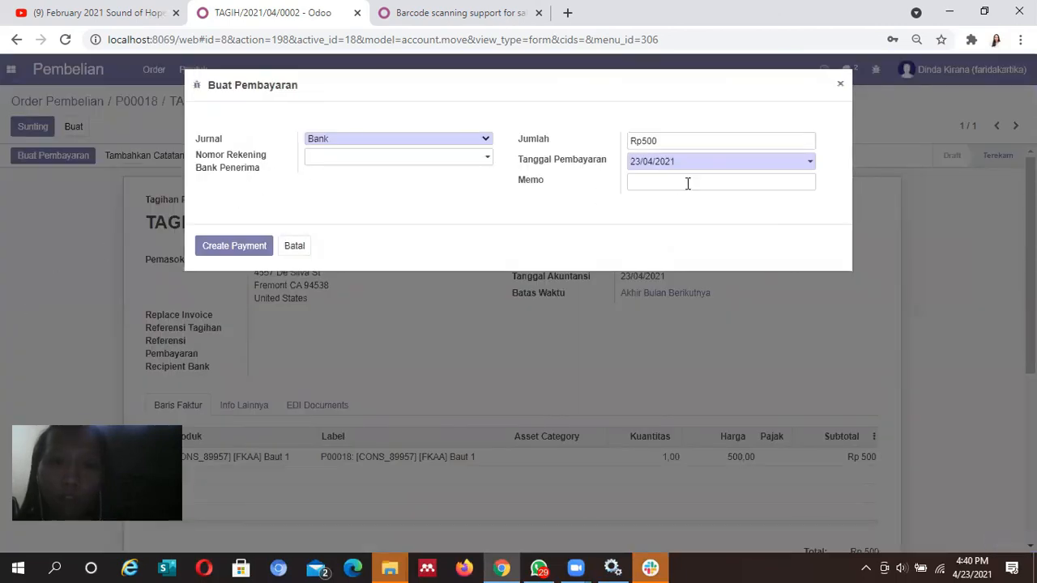
left_click(258, 245)
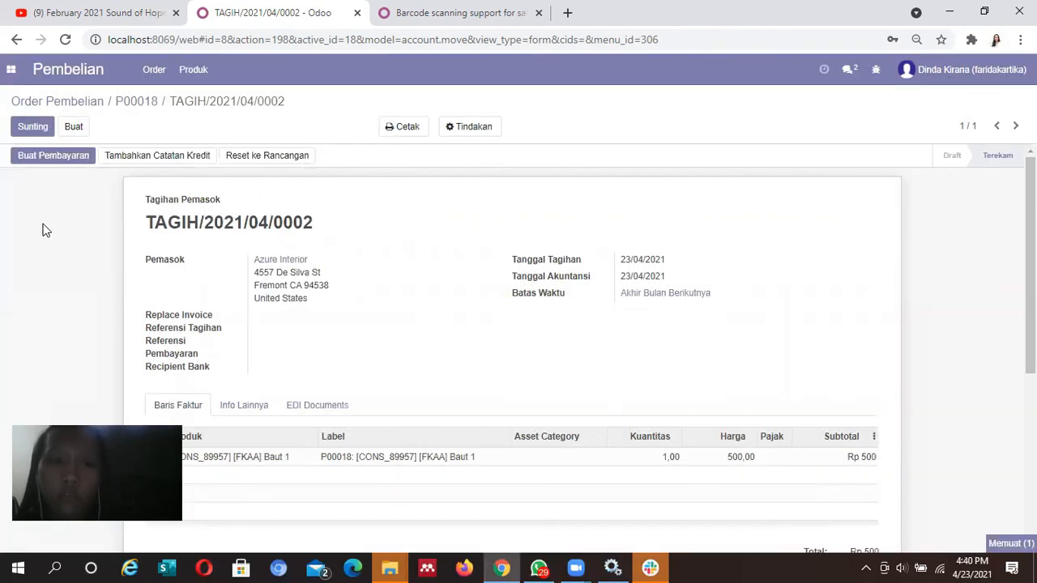
scroll(519, 348, "down", 4)
scroll(519, 349, "up", 4)
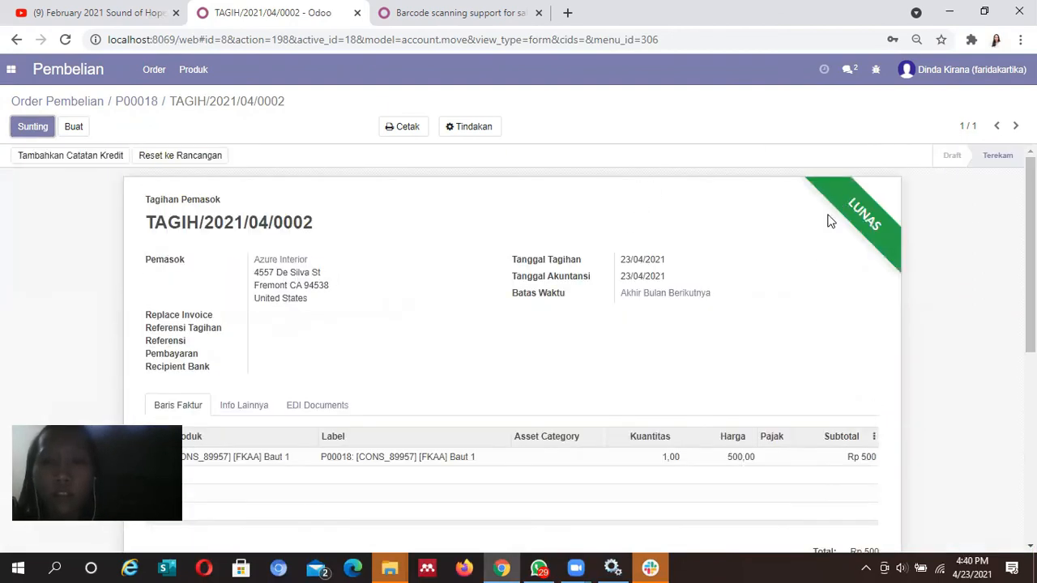